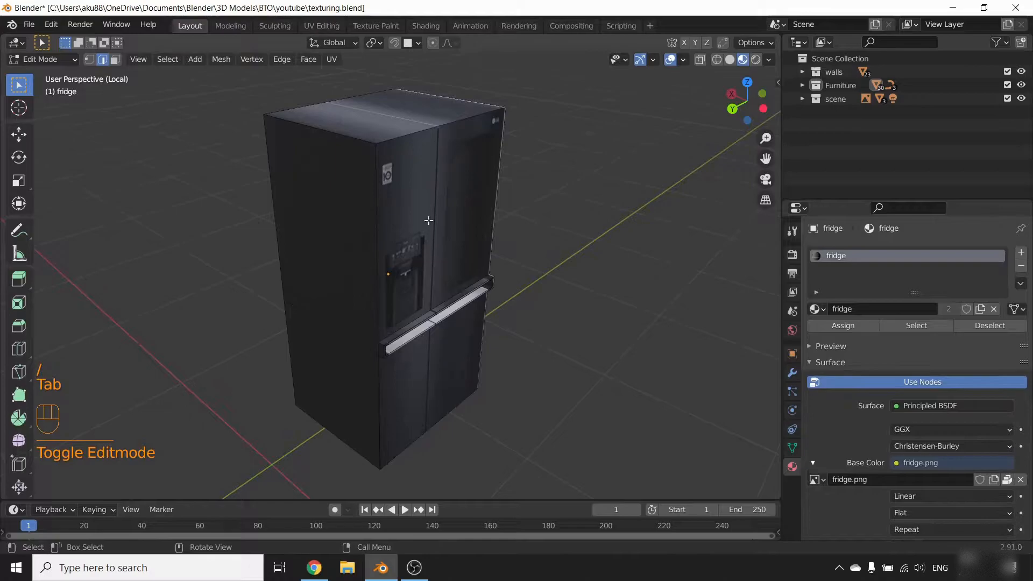
- Add a loop cut around the fridge and slide it toward the front to mark off the door thickness
scroll(442, 218, down, 2)
middle_drag(451, 210, 518, 167)
scroll(438, 203, up, 2)
key(Tab)
middle_drag(565, 335, 450, 241)
key(Tab)
key(ctrl+r)
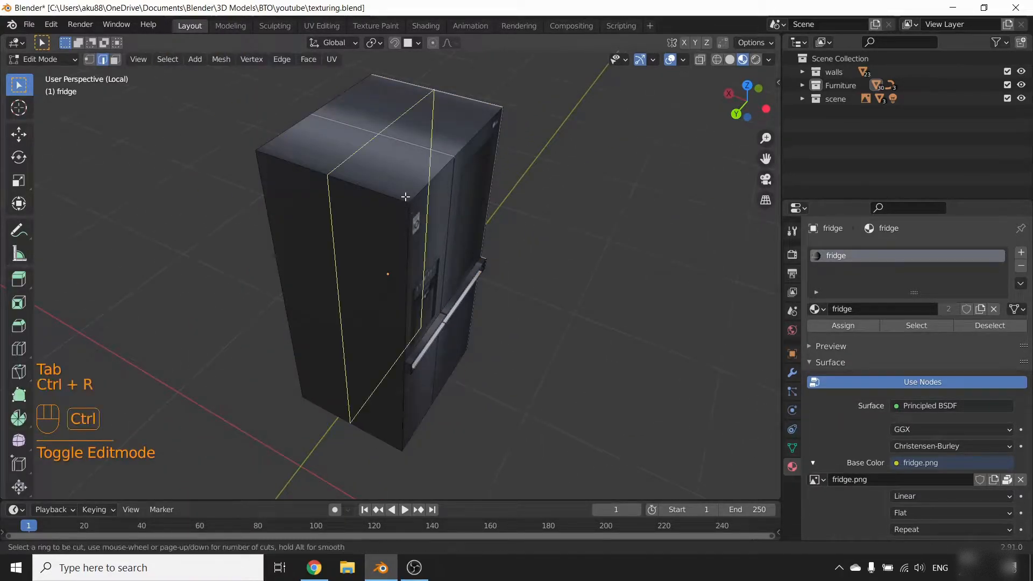
click(348, 163)
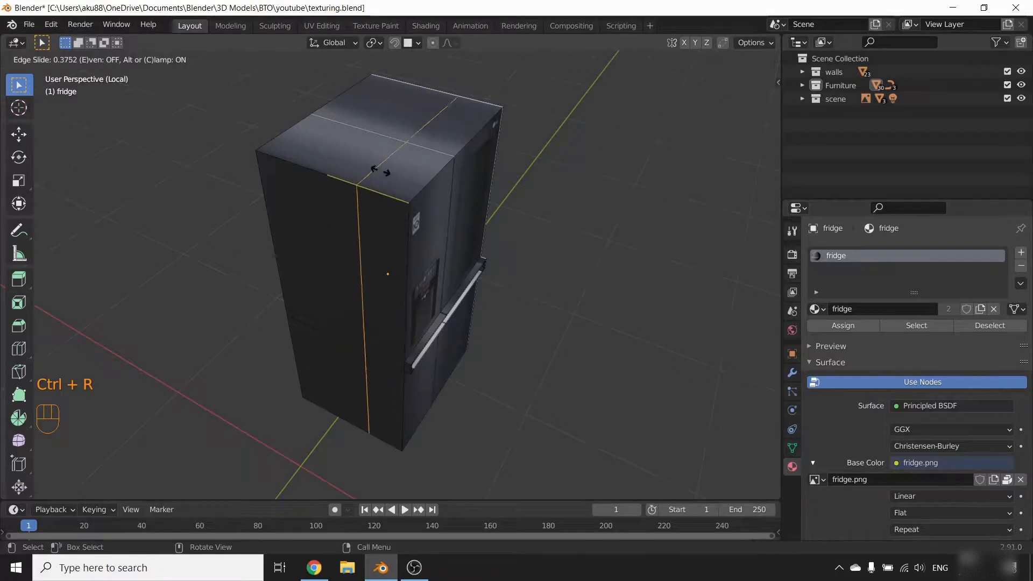
click(420, 189)
- Add a vertical loop cut from front to back, aligned with the gap between the two fridge doors
middle_drag(428, 213, 392, 210)
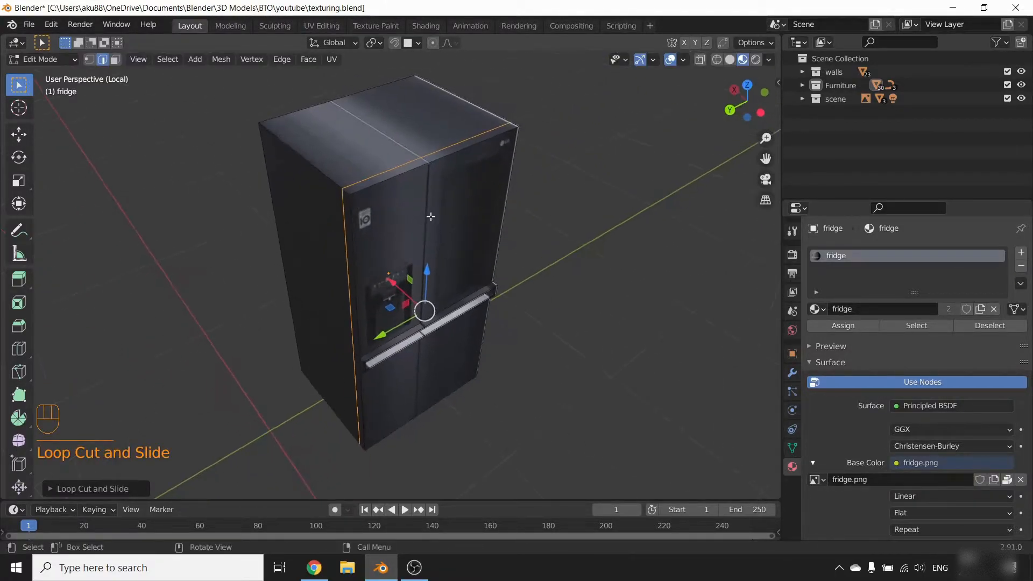
key(ctrl+r)
click(462, 146)
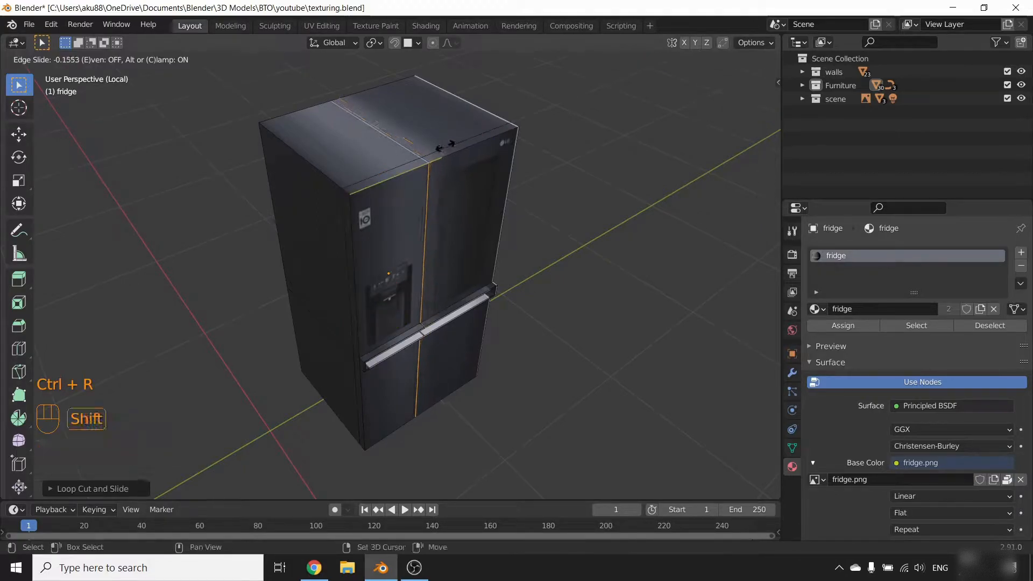
click(443, 148)
- Select all front, side, top, bottom and handle faces of the door with the water dispenser and separate the selection into its own object
middle_drag(422, 324, 455, 207)
middle_drag(382, 171, 405, 206)
drag(375, 148, 428, 373)
key(3)
drag(369, 157, 433, 396)
shift+click(348, 322)
shift+click(341, 252)
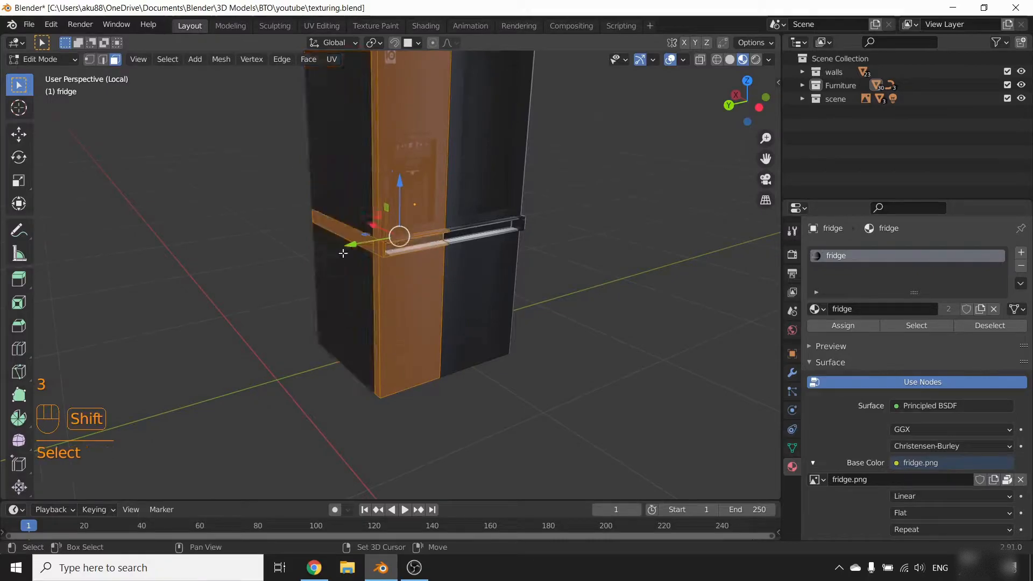
shift+click(350, 236)
middle_drag(351, 236, 416, 148)
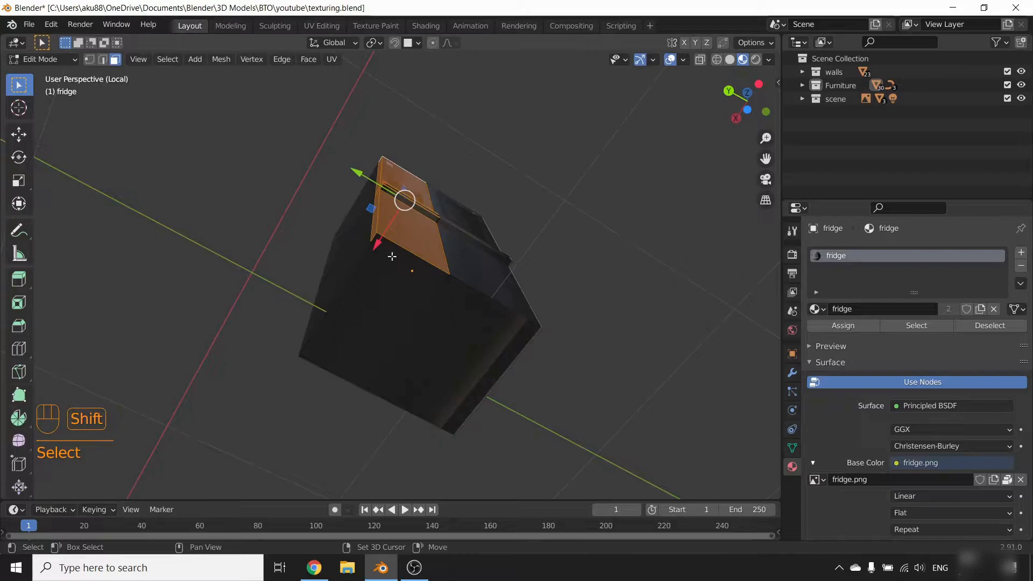
shift+click(393, 237)
shift+drag(397, 183, 408, 215)
middle_drag(408, 214, 408, 262)
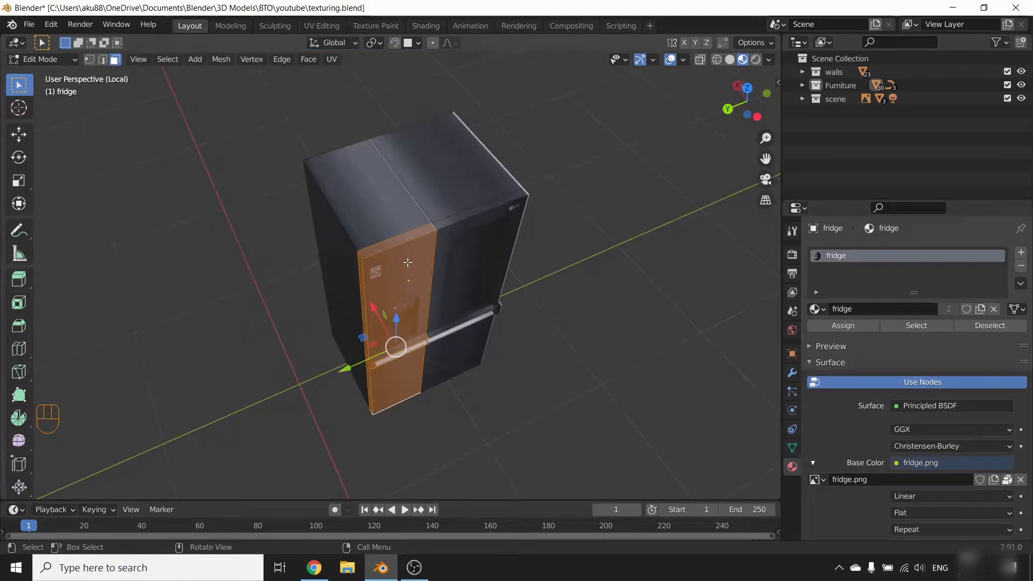
key(p)
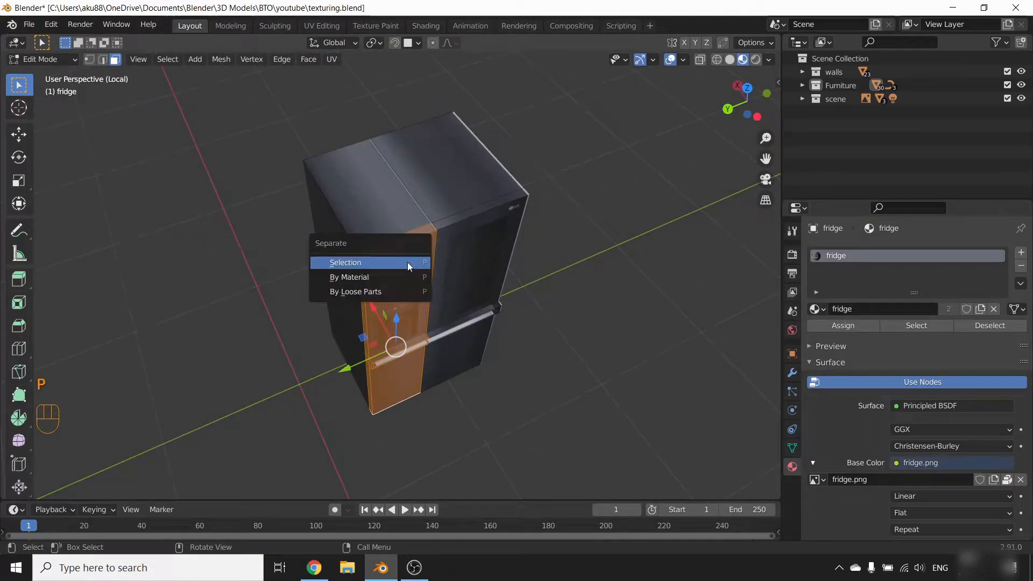
click(405, 262)
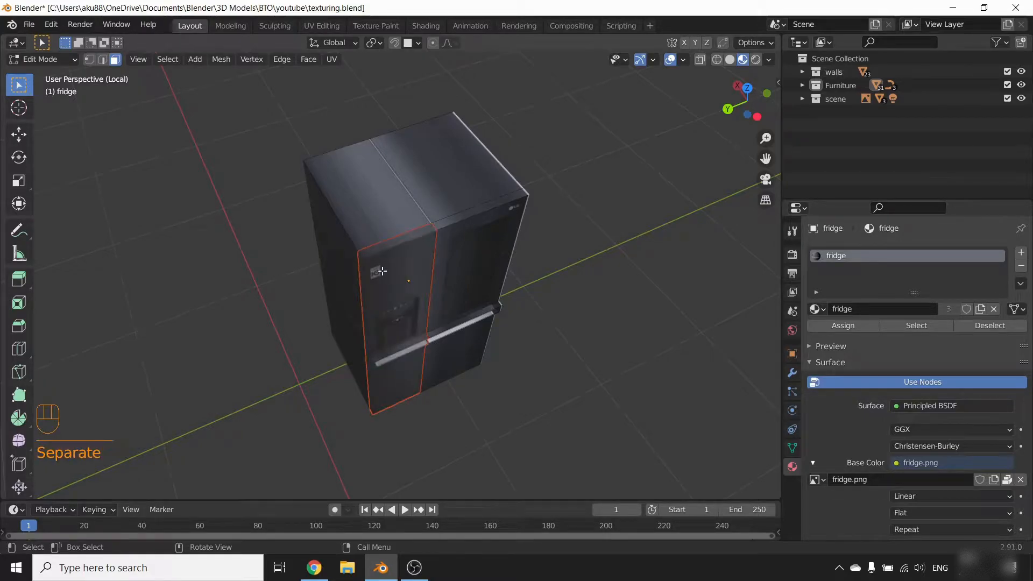
- Expand the Furniture collection, find the separated fridge.001 object below fridge, and return to Object Mode
click(803, 85)
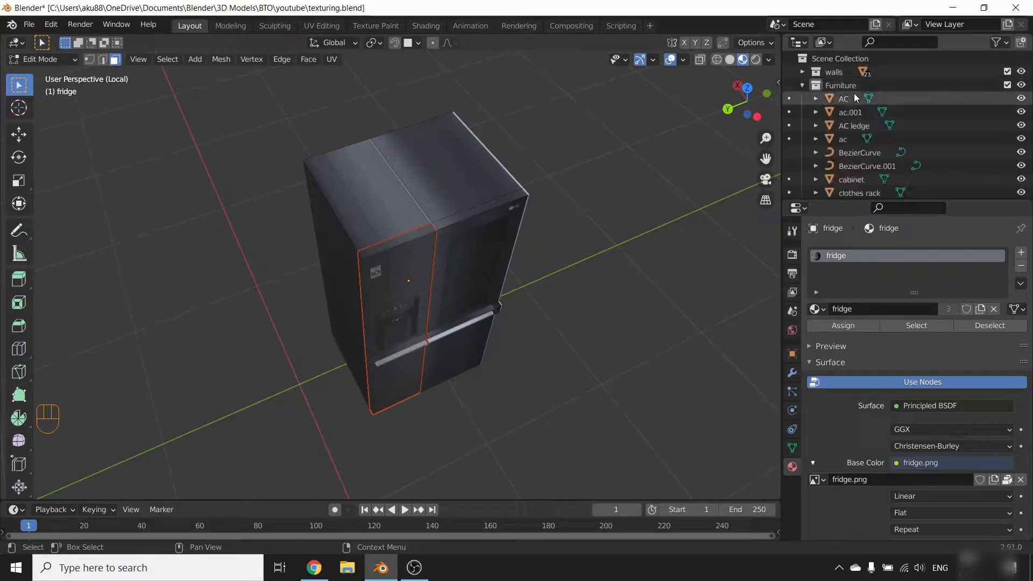
scroll(902, 125, down, 10)
scroll(915, 129, up, 3)
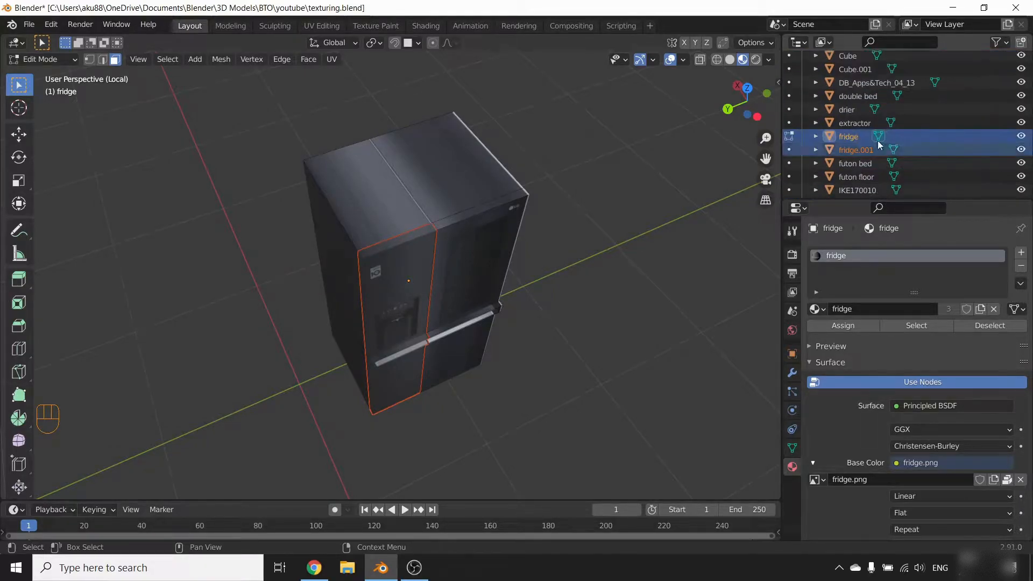
click(860, 151)
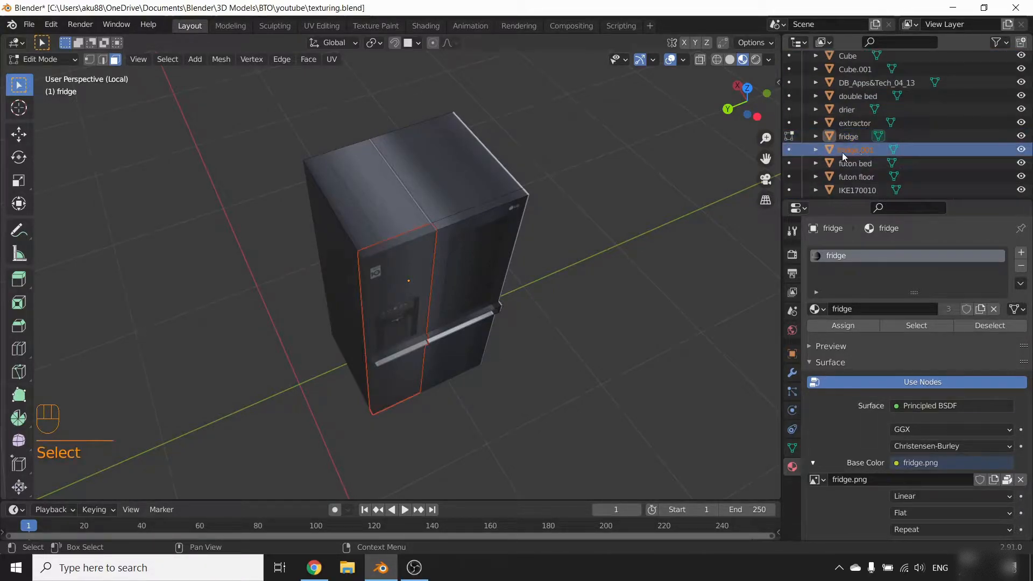
key(Tab)
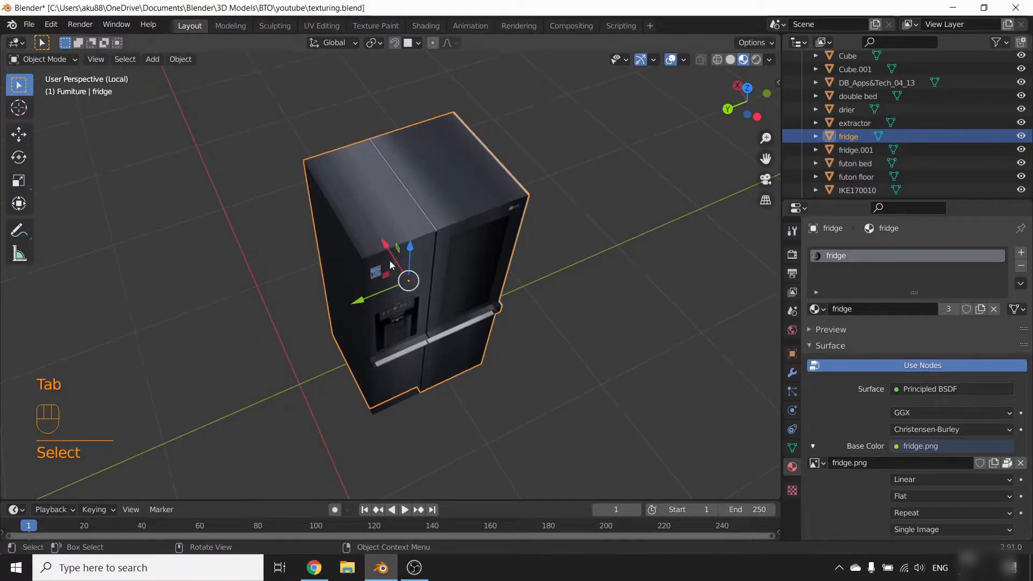
- Parent the separated door to the fridge body using the Object option
click(389, 261)
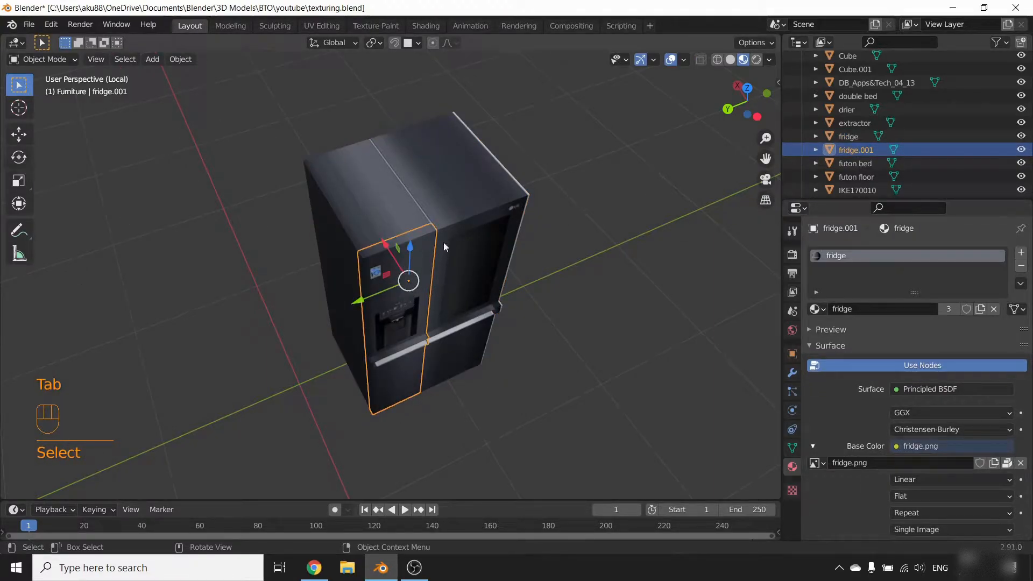
shift+click(404, 193)
key(ctrl+p)
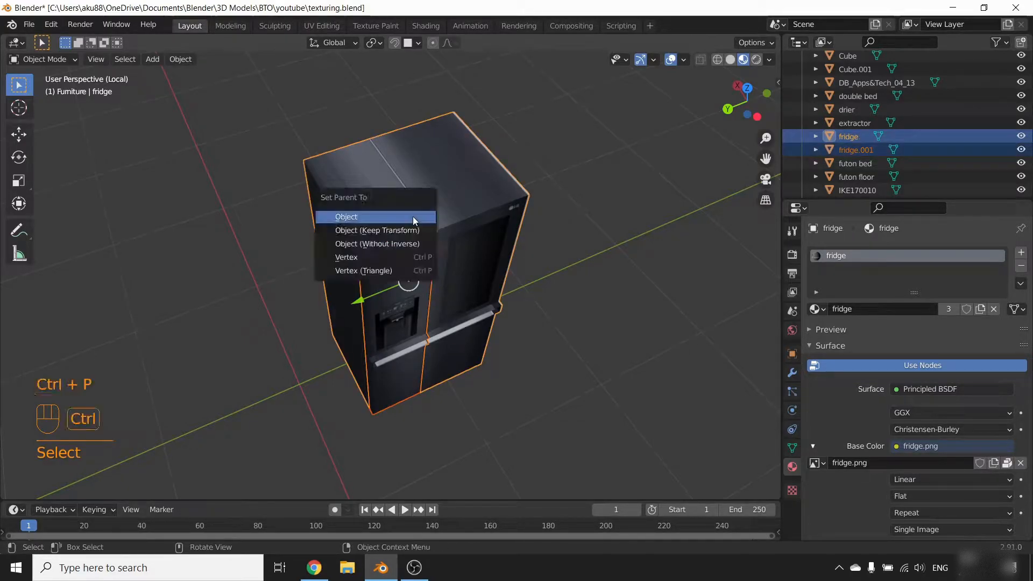
click(413, 218)
- Try moving and rotating the fridge body to test that the parented door follows it
key(g)
click(499, 309)
scroll(499, 308, up, 2)
middle_drag(496, 297, 501, 289)
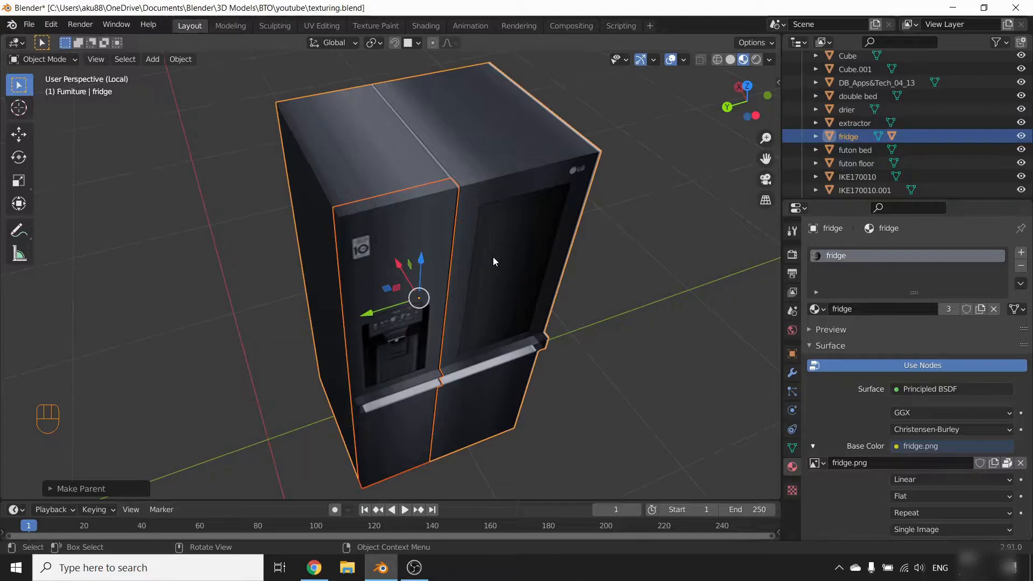
key(r)
right_click(567, 197)
- Select only the separated door and try rotating it about its current origin
click(441, 232)
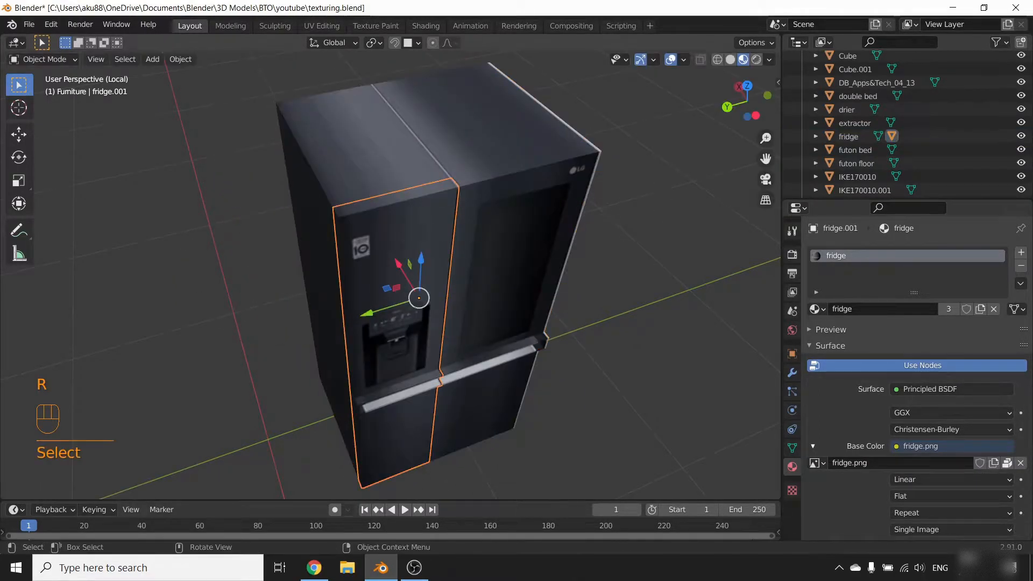
key(r)
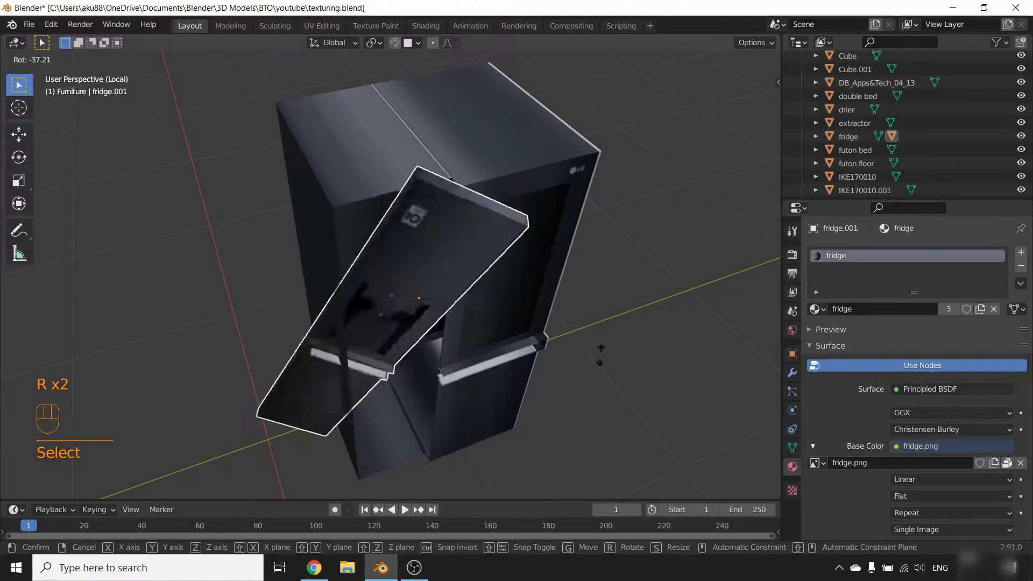
right_click(579, 202)
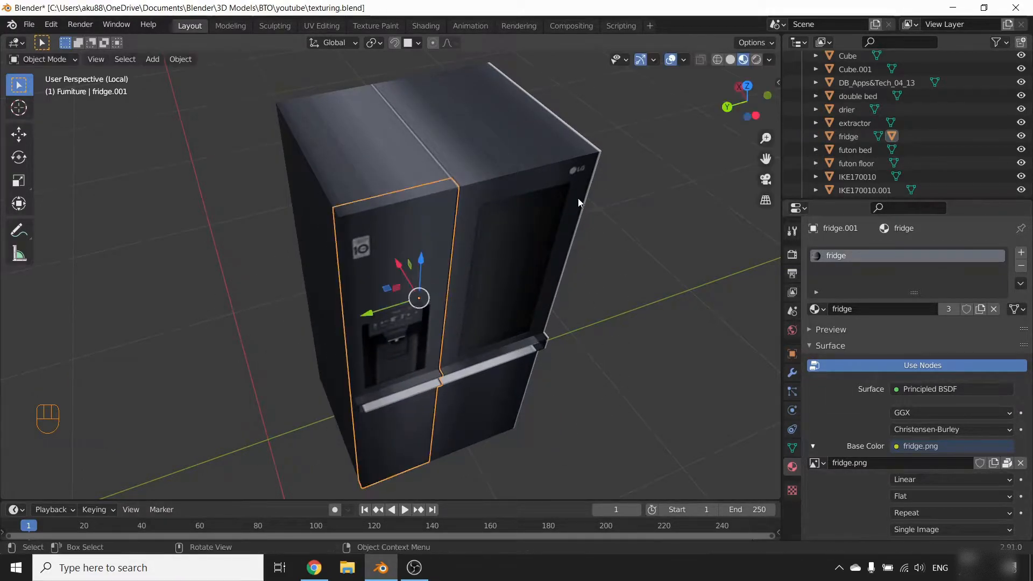
- Switch the viewport to solid shading and try rotating the door again
middle_drag(448, 320, 393, 397)
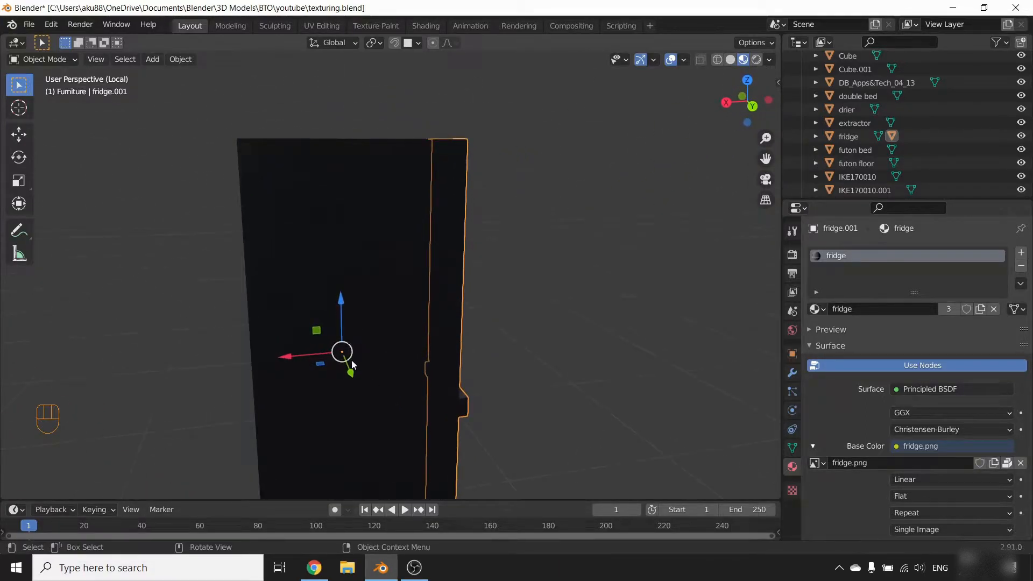
key(z)
middle_drag(351, 354, 592, 293)
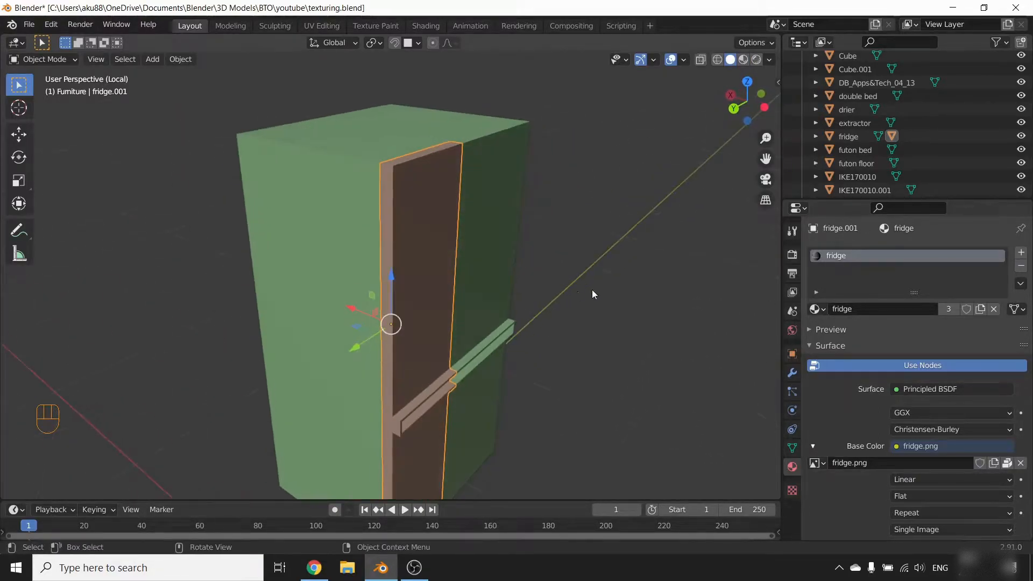
key(r)
right_click(531, 298)
middle_drag(530, 299, 506, 274)
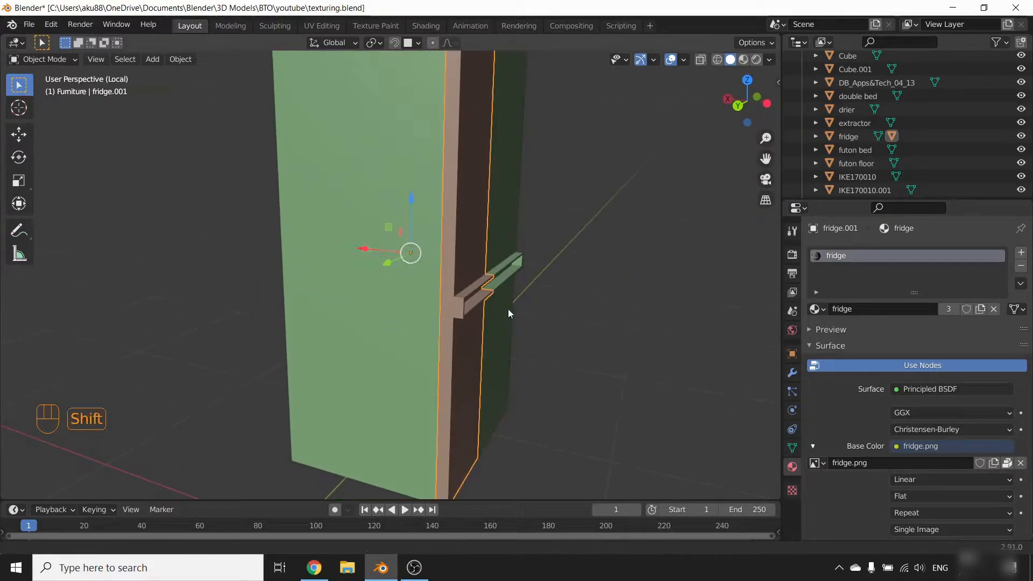
- Place the 3D cursor on the door's outer side edge beside the handle and set the door's origin to the 3D cursor
scroll(508, 314, up, 2)
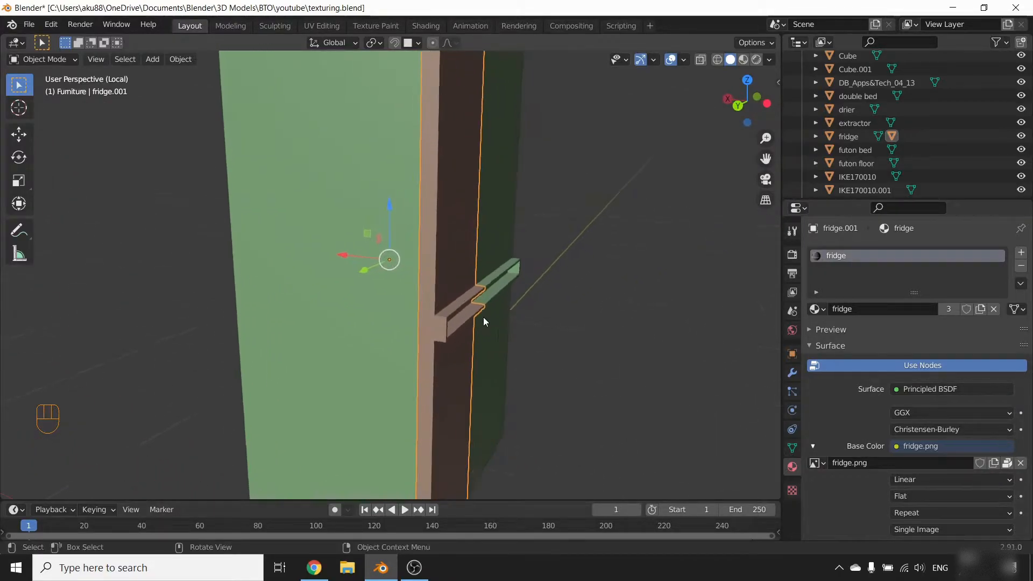
shift+right_click(436, 336)
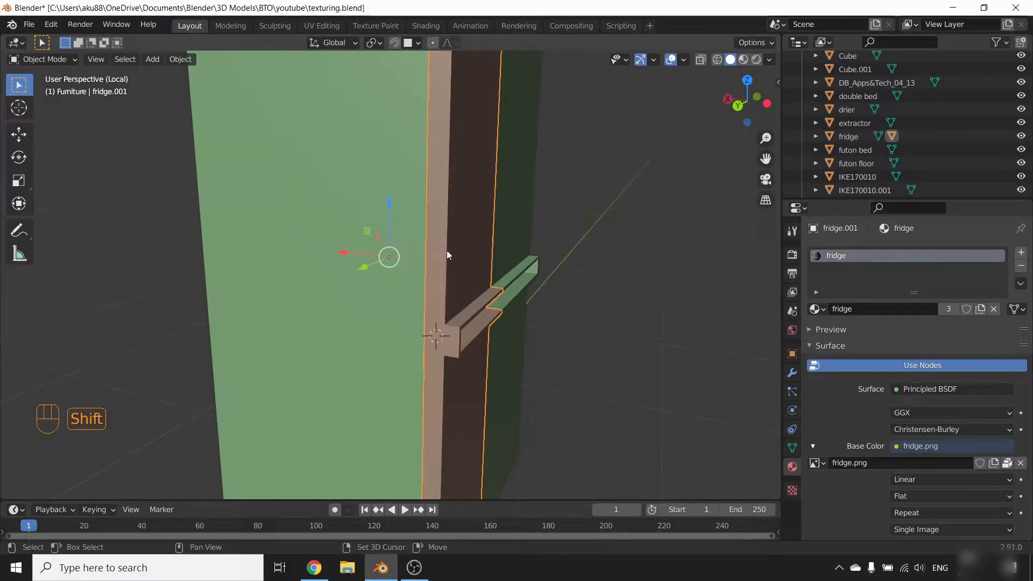
middle_drag(434, 492, 445, 314)
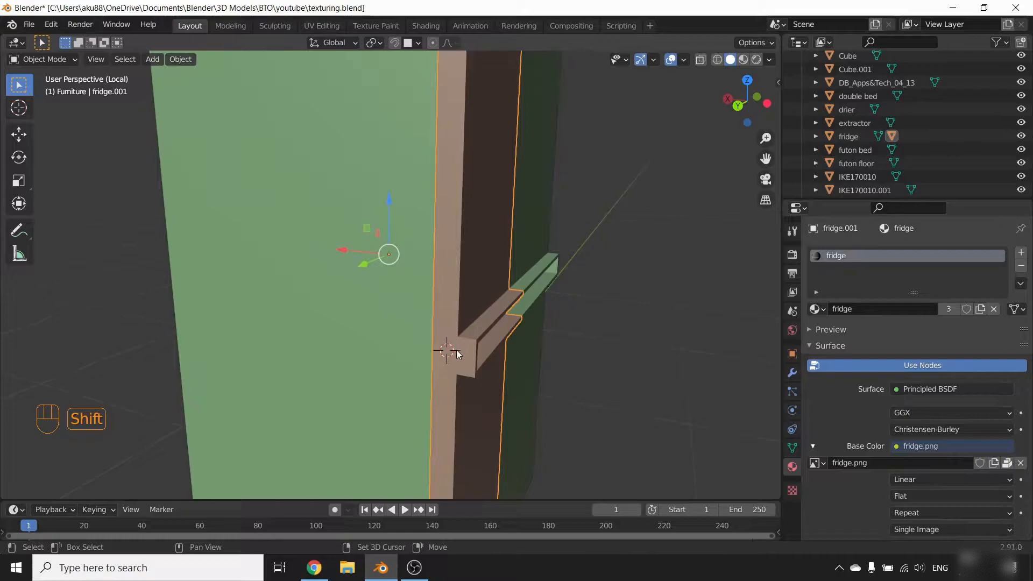
middle_drag(466, 353, 421, 343)
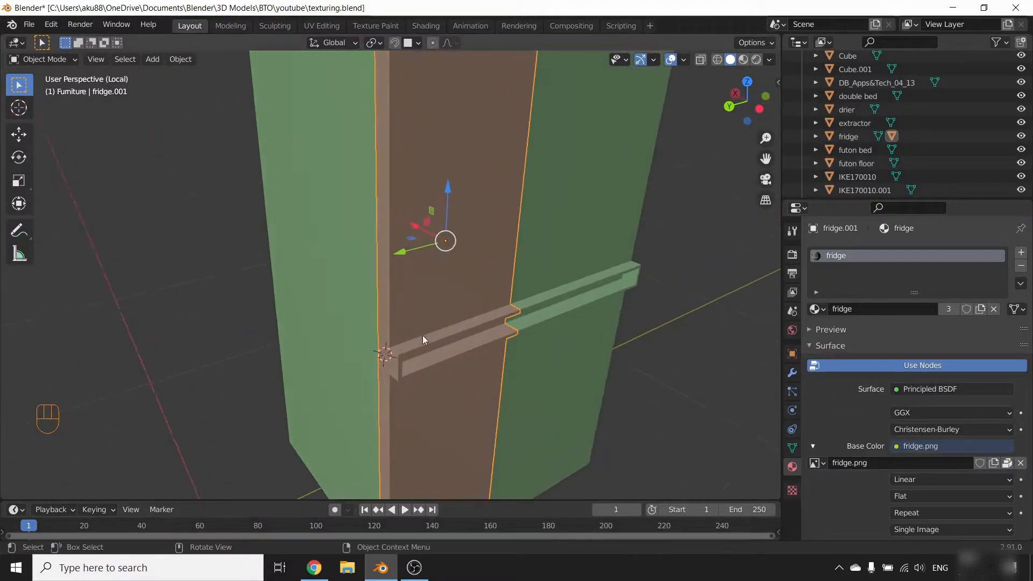
right_click(414, 306)
mouse_move(418, 305)
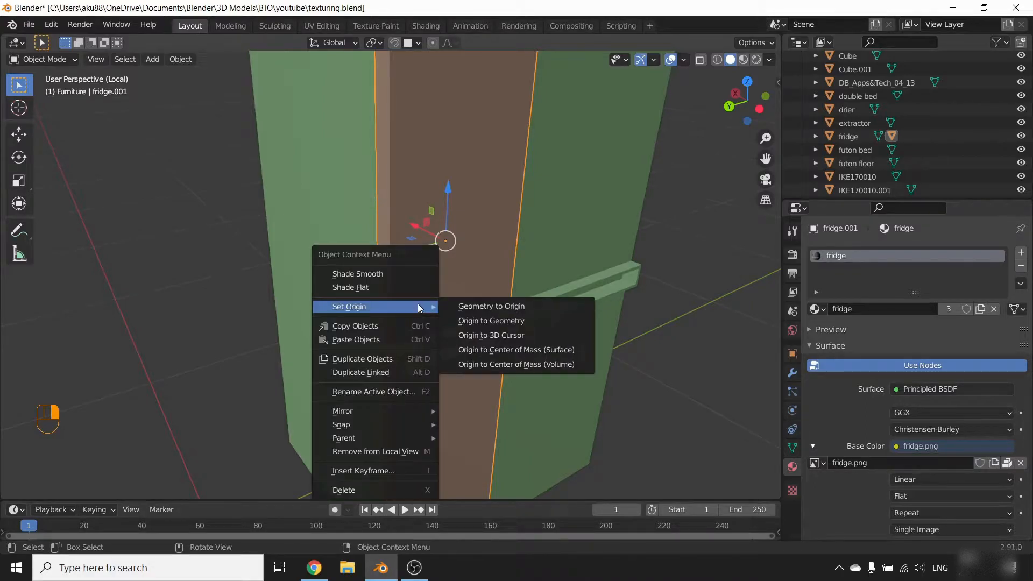
click(486, 335)
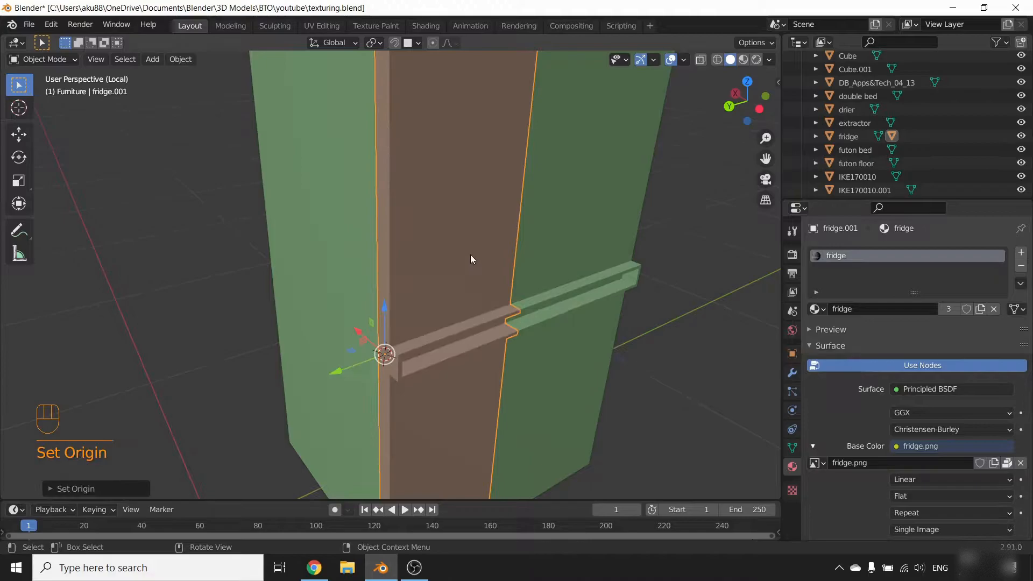
- Try swinging the door about the global Z axis and then rotating it freely around its new hinge origin
scroll(385, 355, down, 3)
middle_drag(398, 318, 420, 319)
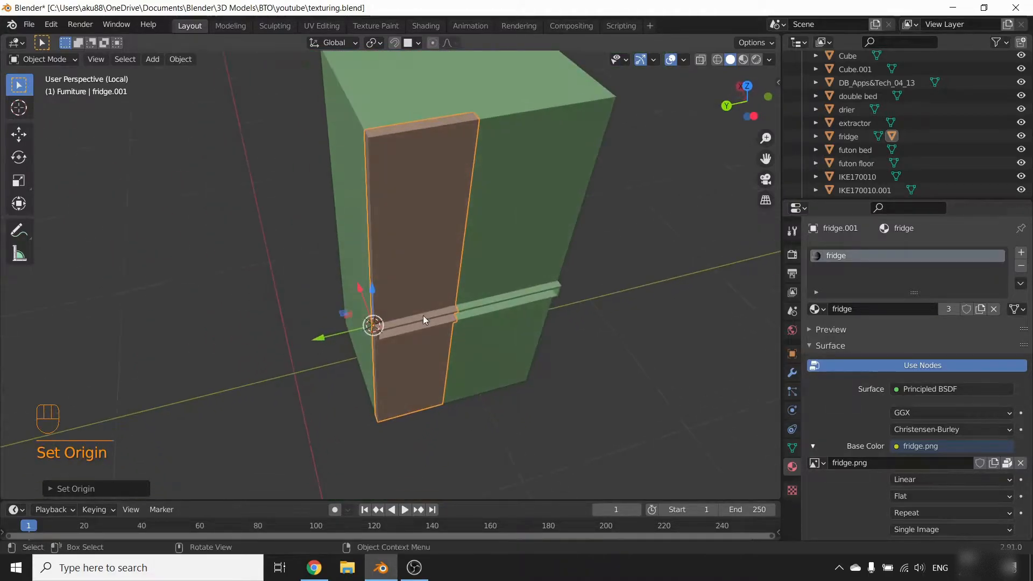
key(r)
key(z)
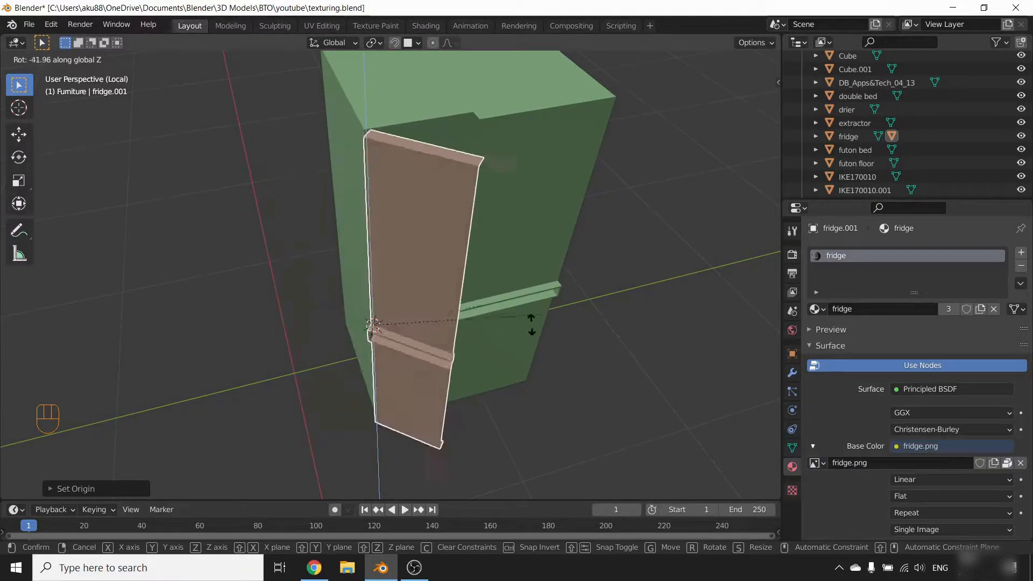
key(Escape)
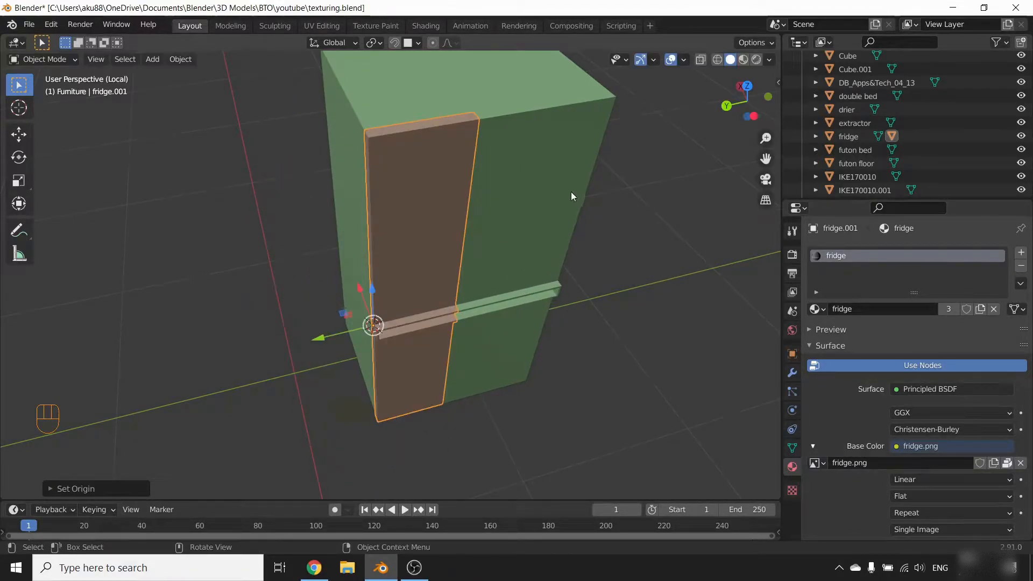
key(r)
key(Escape)
key(r)
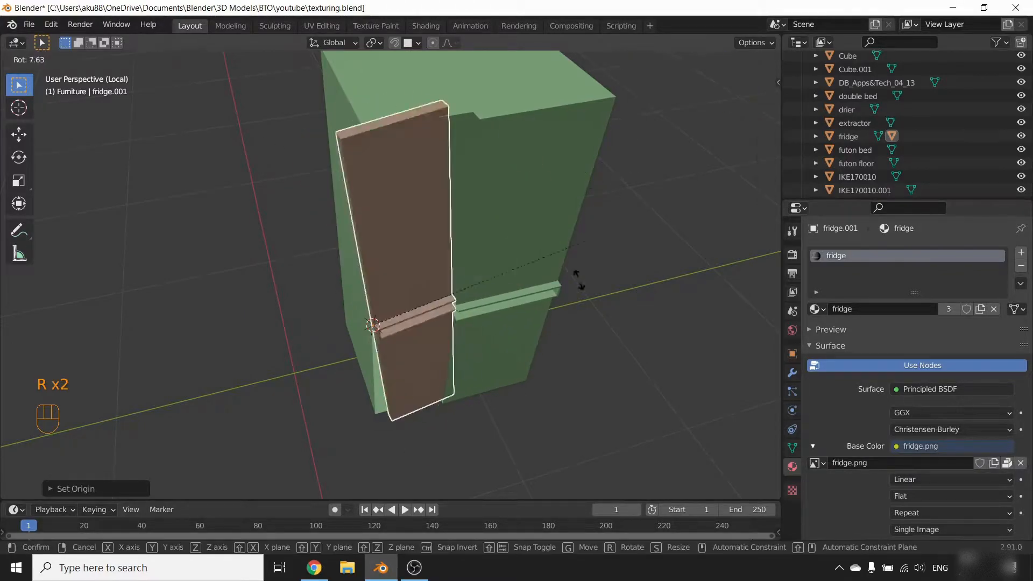
right_click(748, 148)
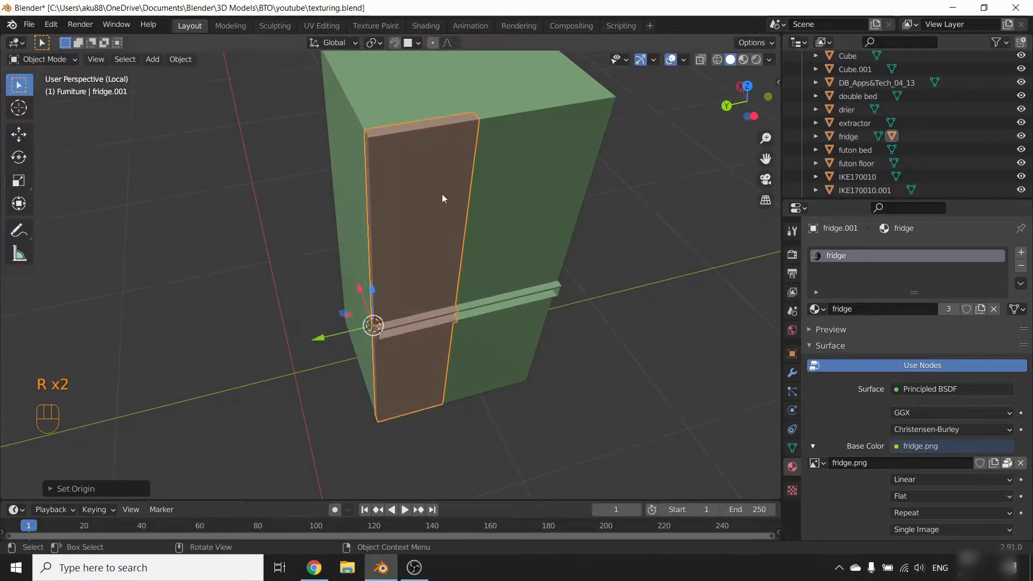
- Lock the door's X and Y rotation and test rotating it around the remaining Z axis
key(n)
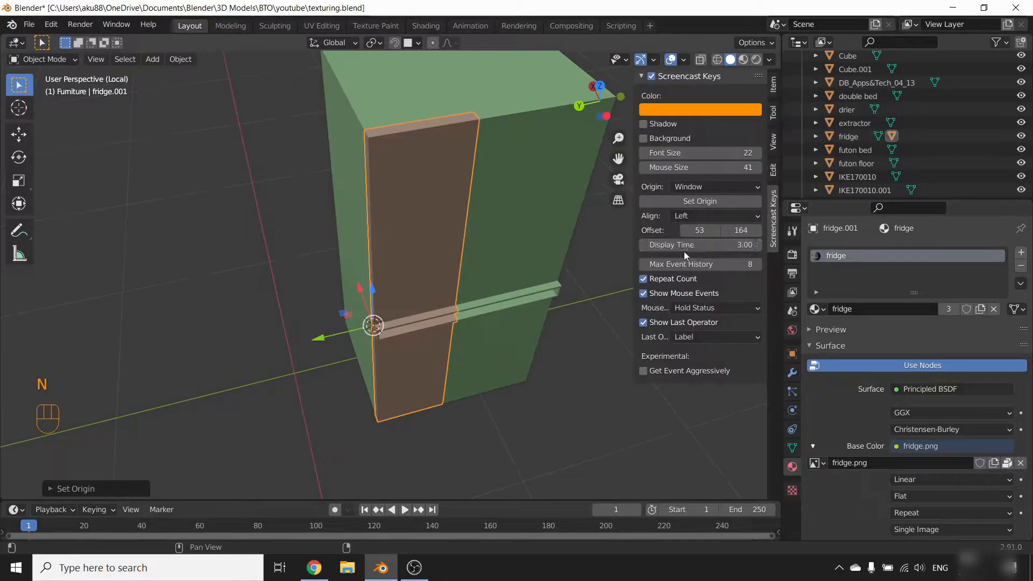
click(774, 86)
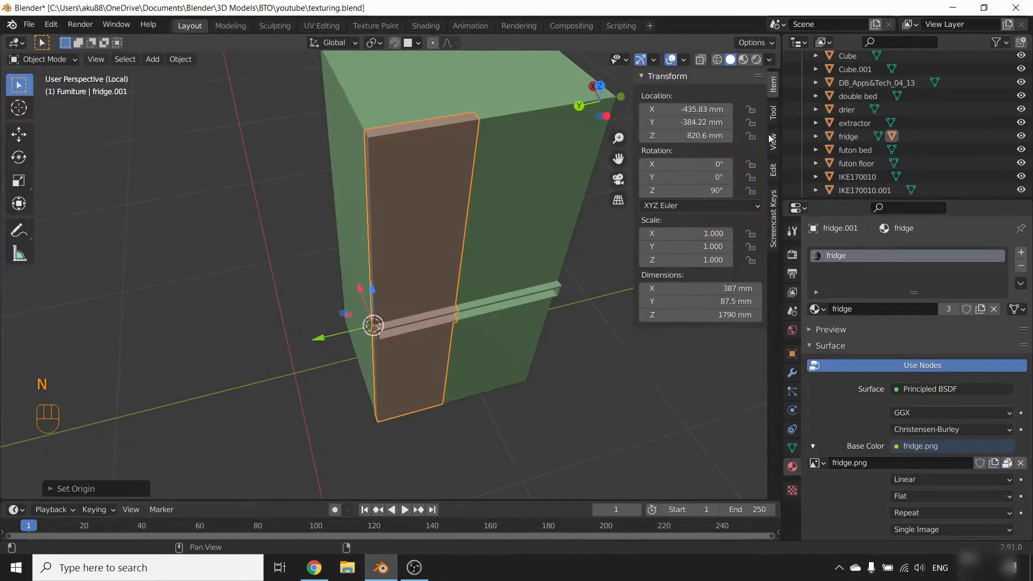
click(751, 177)
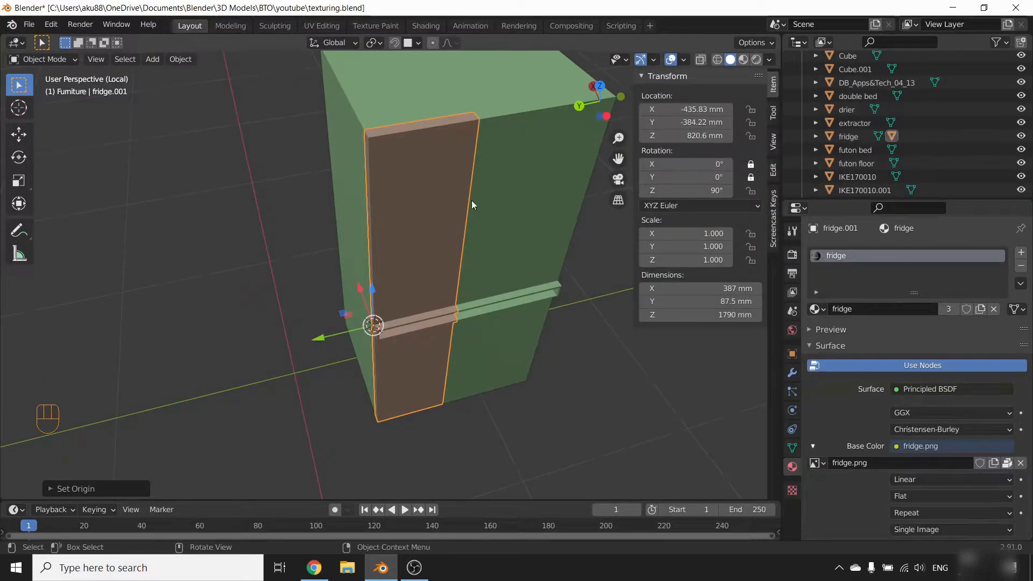
key(r)
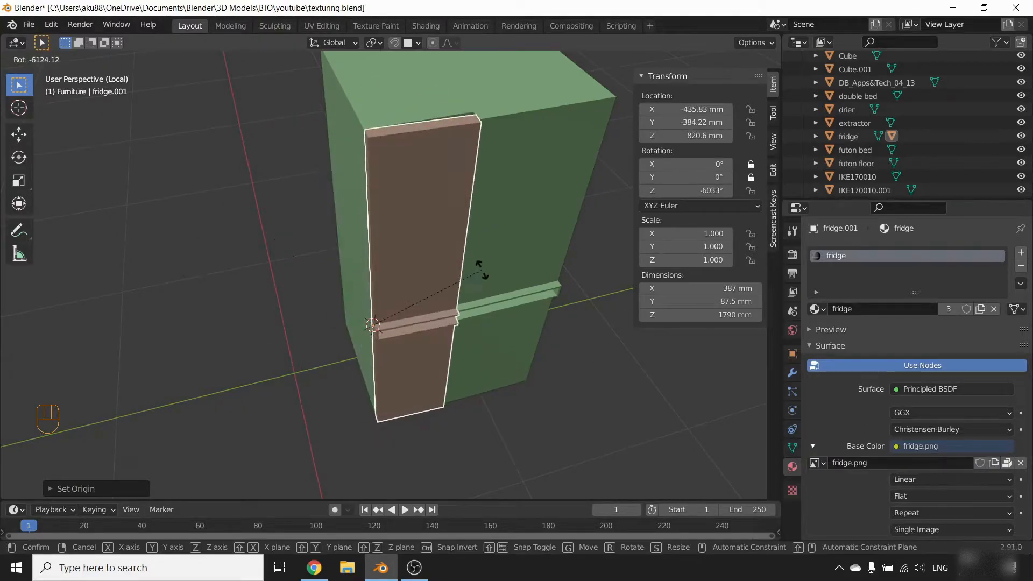
right_click(500, 254)
- Add a Limit Rotation constraint to the door and enable its X and Y limits at 0° minimum and maximum
scroll(506, 301, down, 1)
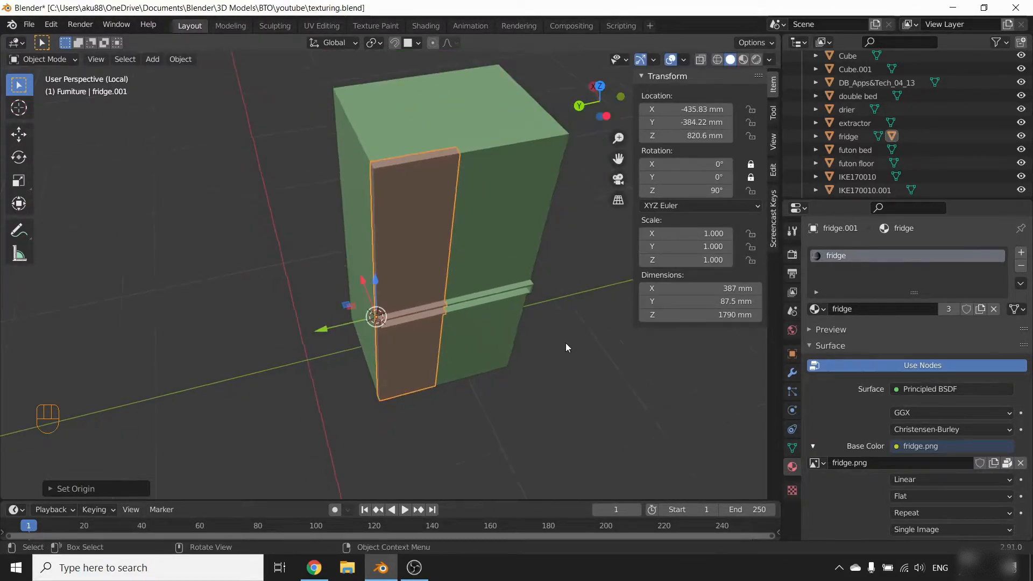
shift+middle_drag(577, 342, 503, 343)
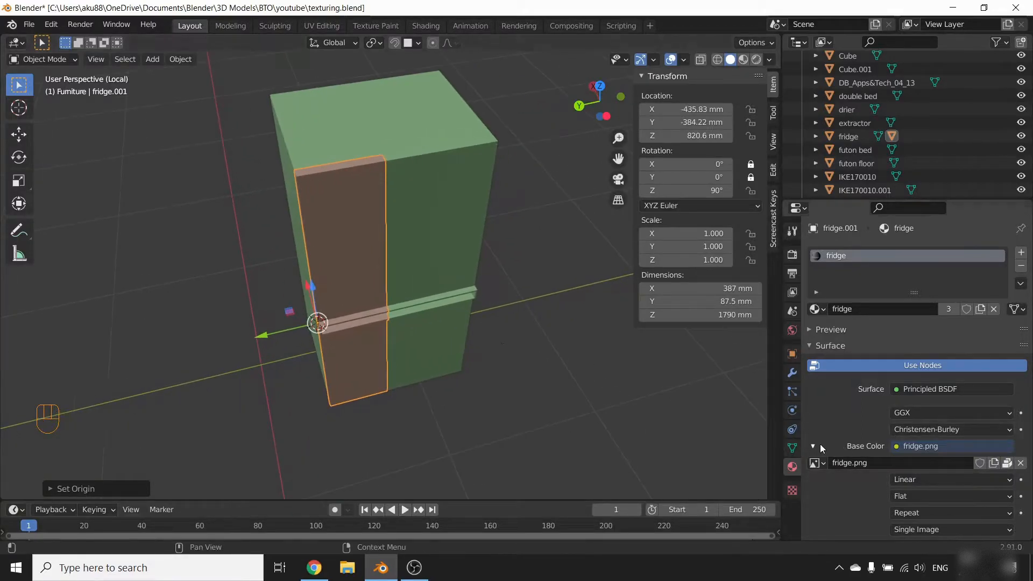
click(794, 433)
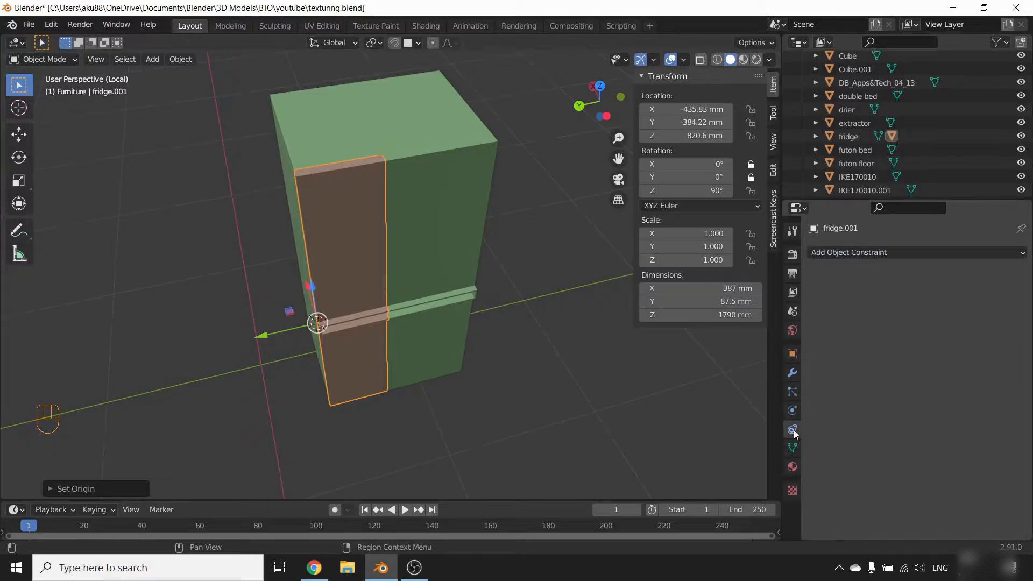
click(934, 250)
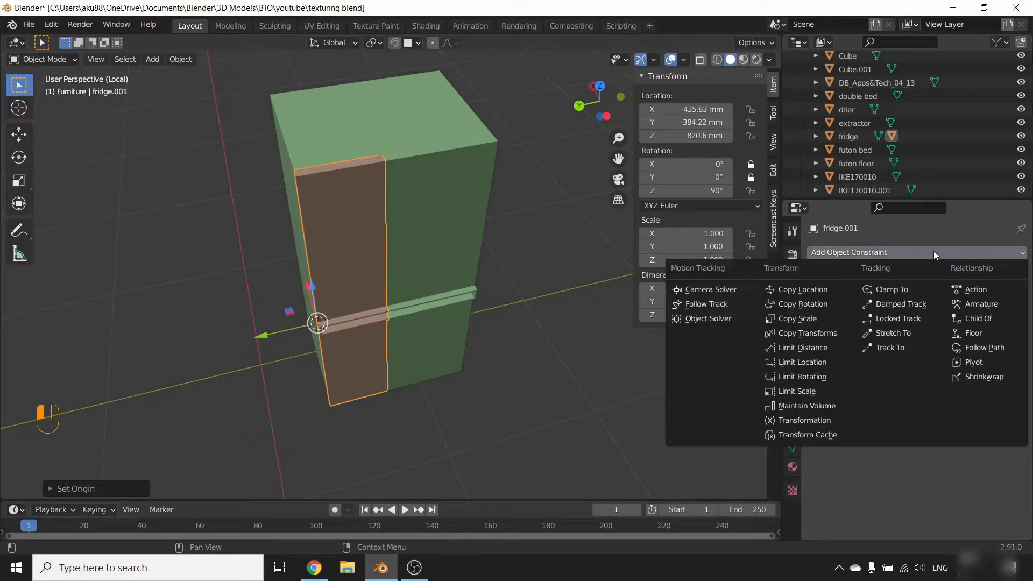
click(834, 376)
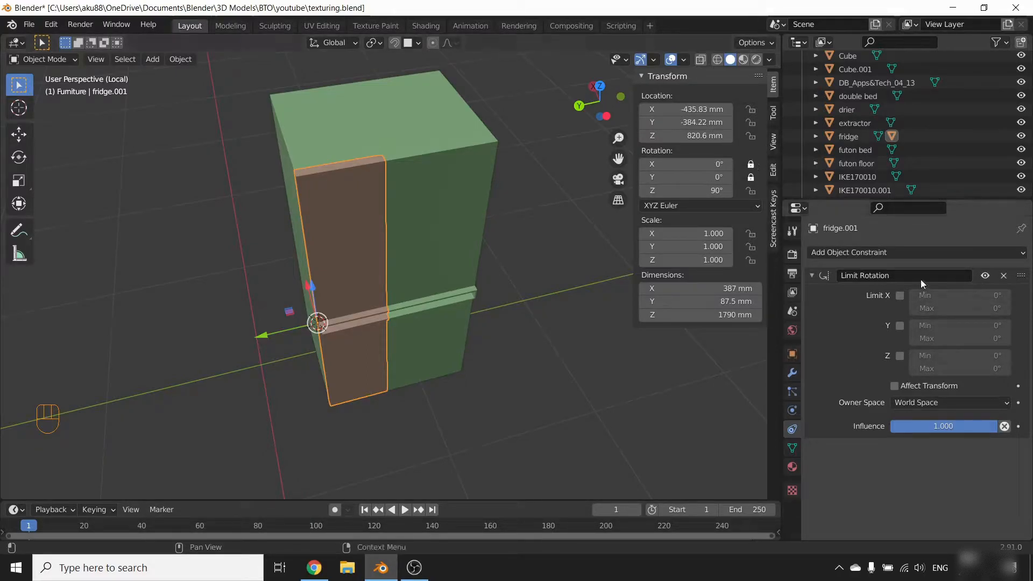
click(899, 295)
click(899, 325)
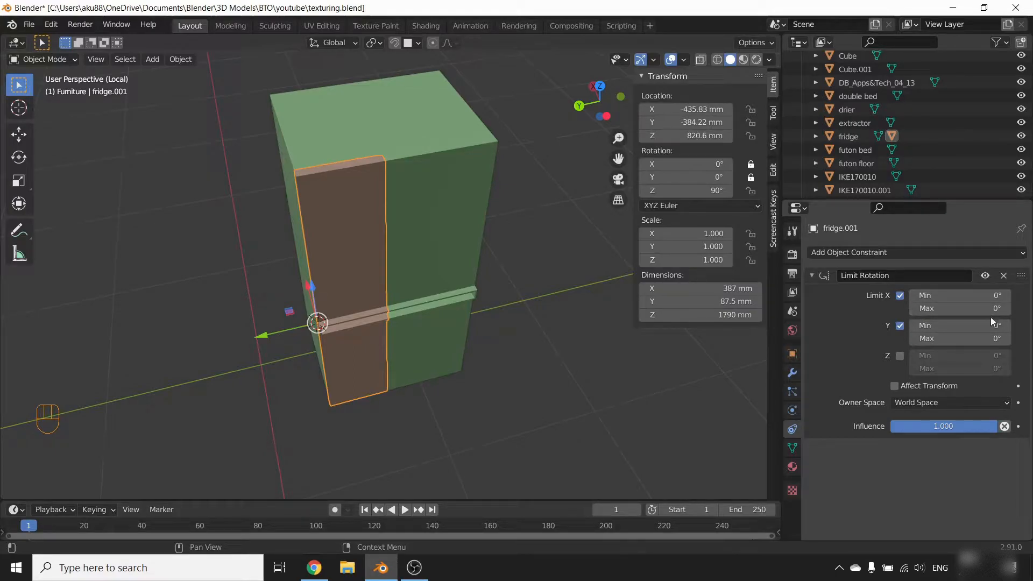
- Leave local view and add the fridge body to the selection together with the door
middle_drag(586, 270, 607, 278)
scroll(404, 263, up, 2)
shift+middle_drag(398, 262, 401, 282)
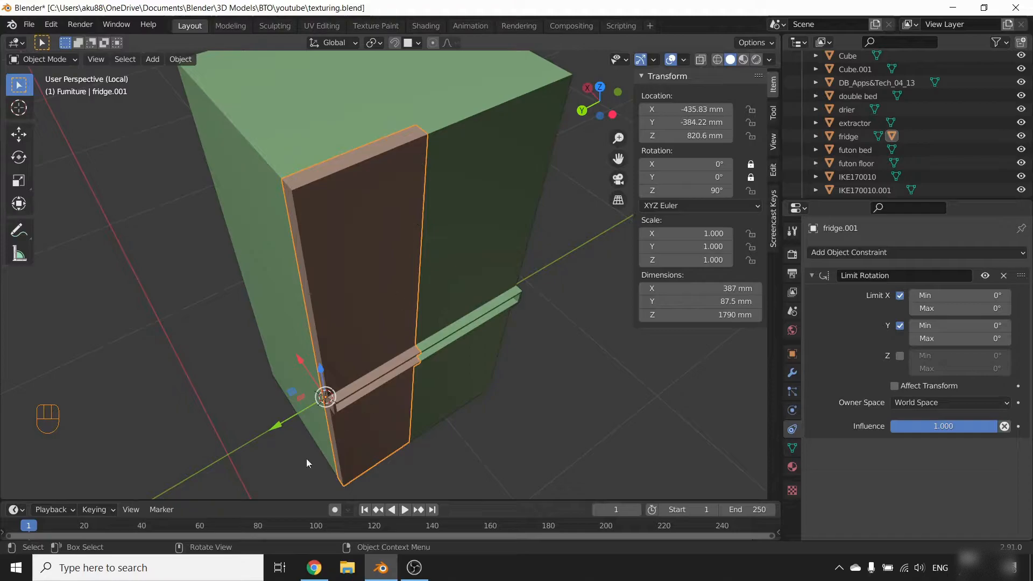
scroll(377, 376, down, 2)
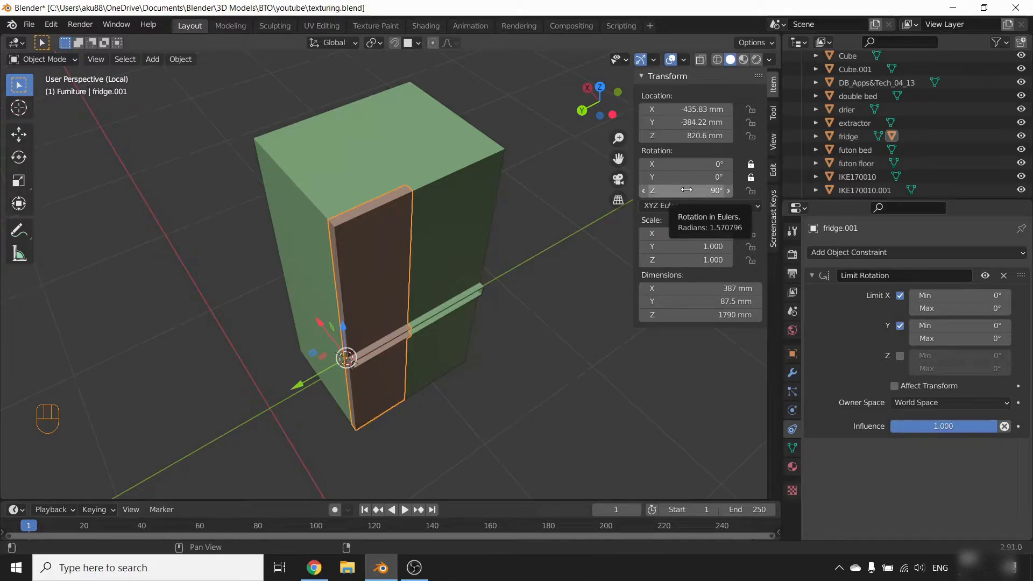
middle_drag(224, 380, 302, 357)
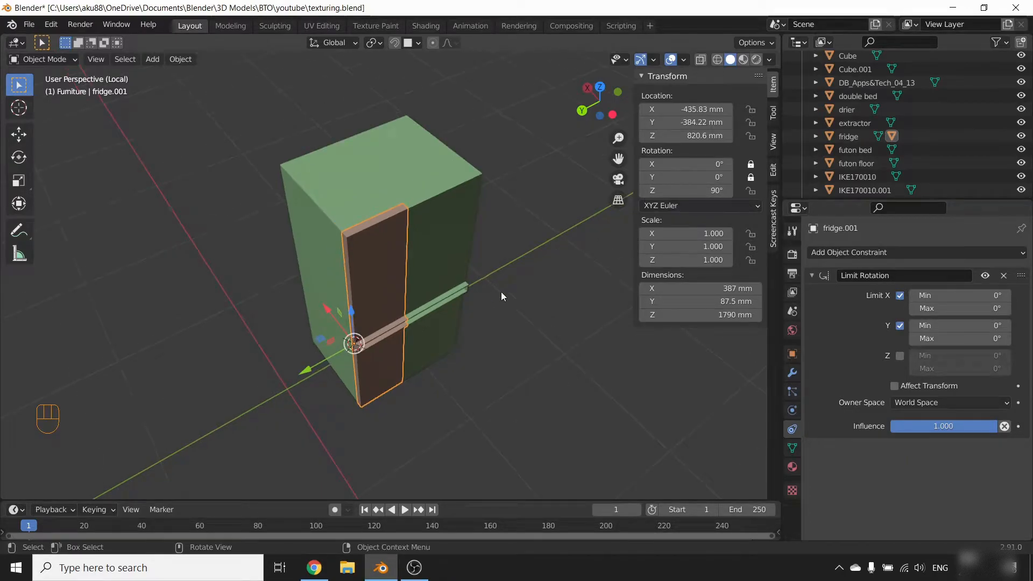
key(KP_Divide)
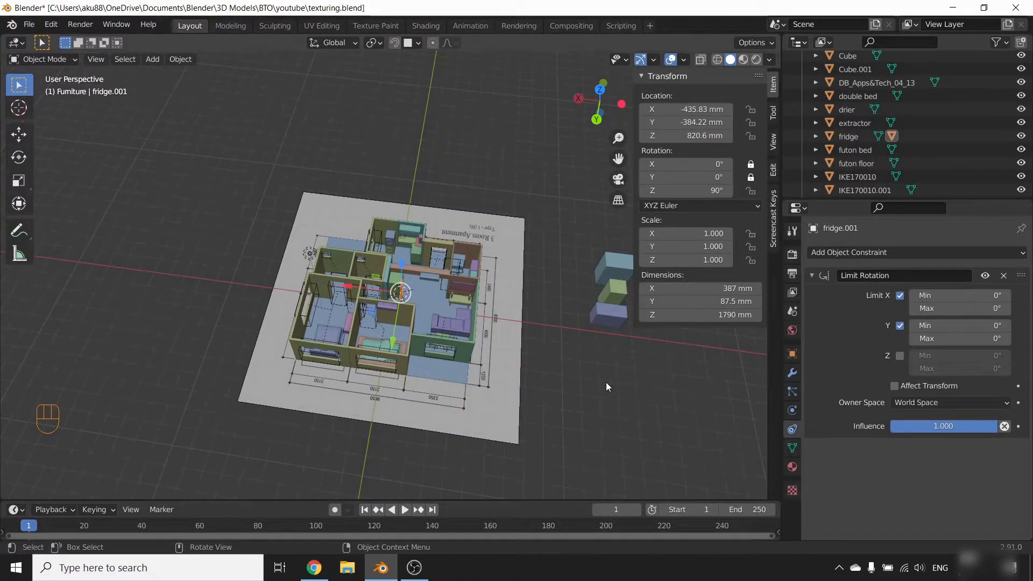
scroll(527, 352, up, 4)
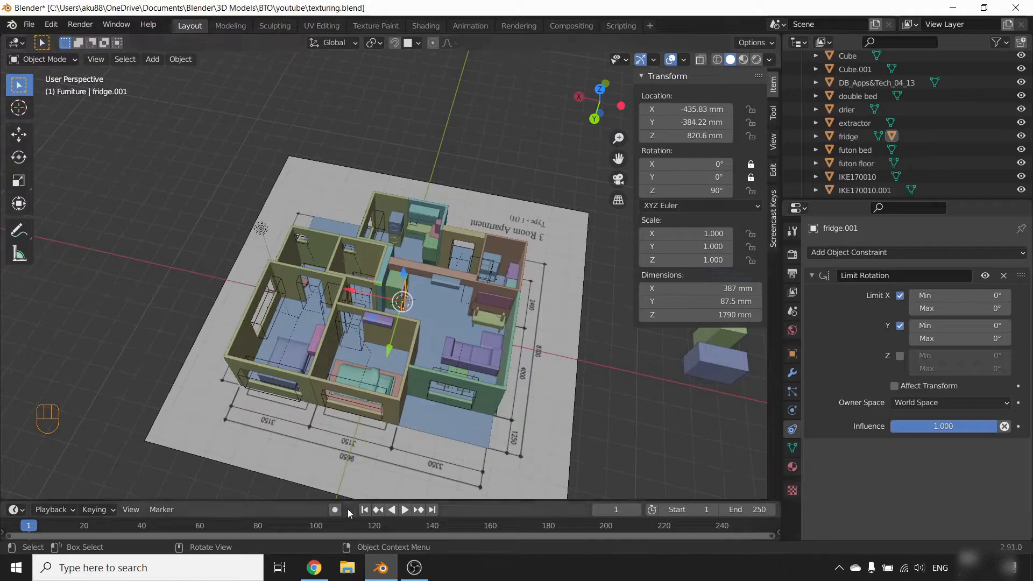
scroll(223, 268, up, 3)
middle_drag(515, 344, 377, 240)
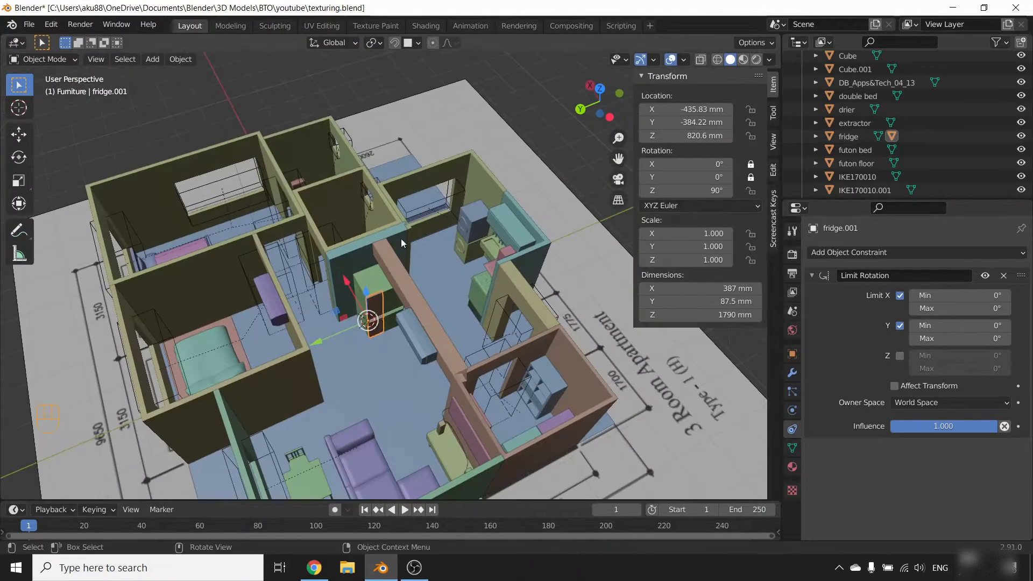
middle_drag(480, 249, 403, 357)
scroll(473, 363, up, 3)
scroll(404, 355, up, 2)
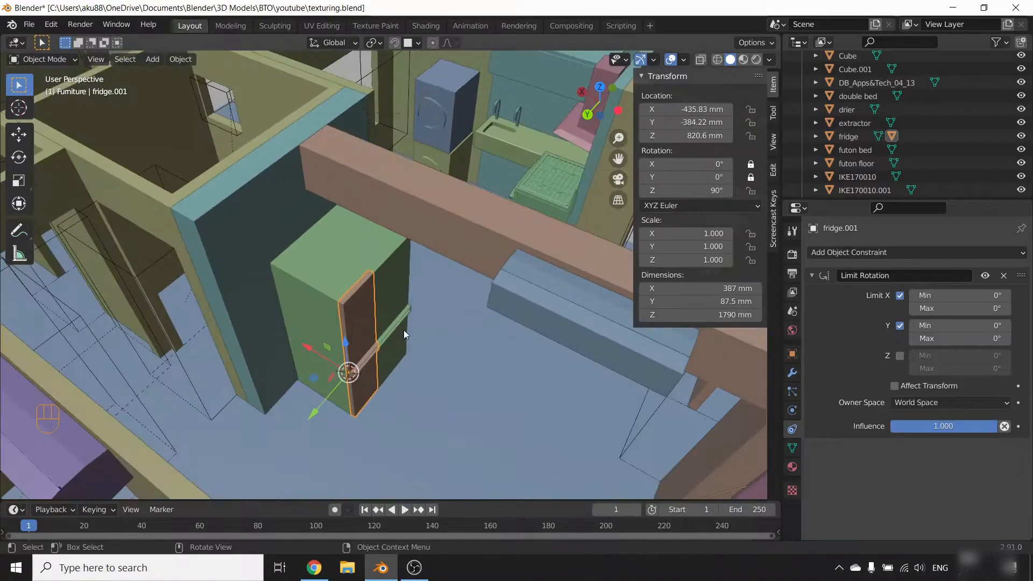
click(343, 265)
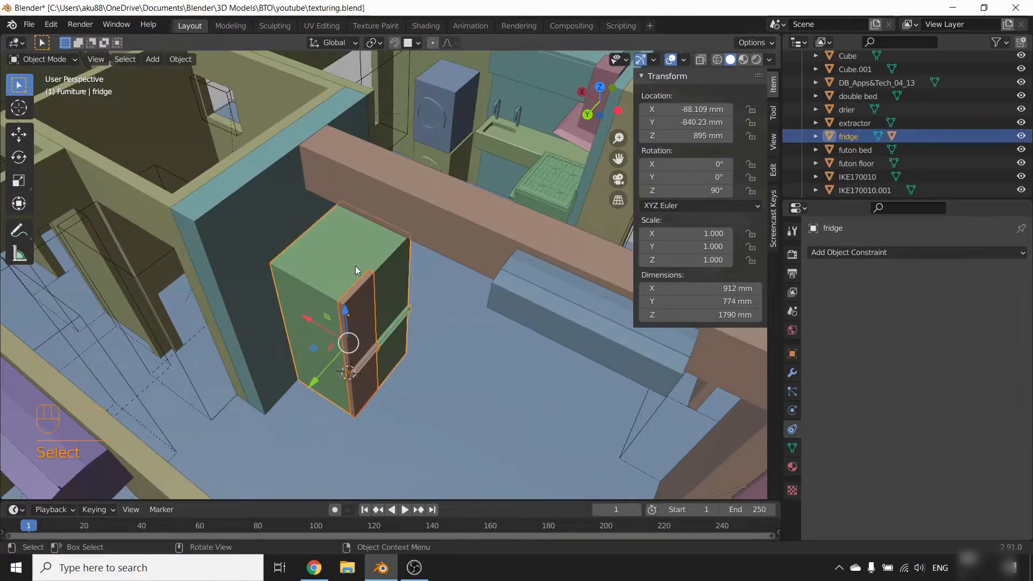
- Isolate the selected fridge and door in local view and apply their rotation
key(slash)
shift+middle_drag(503, 329, 507, 408)
scroll(451, 369, up, 2)
scroll(450, 369, down, 2)
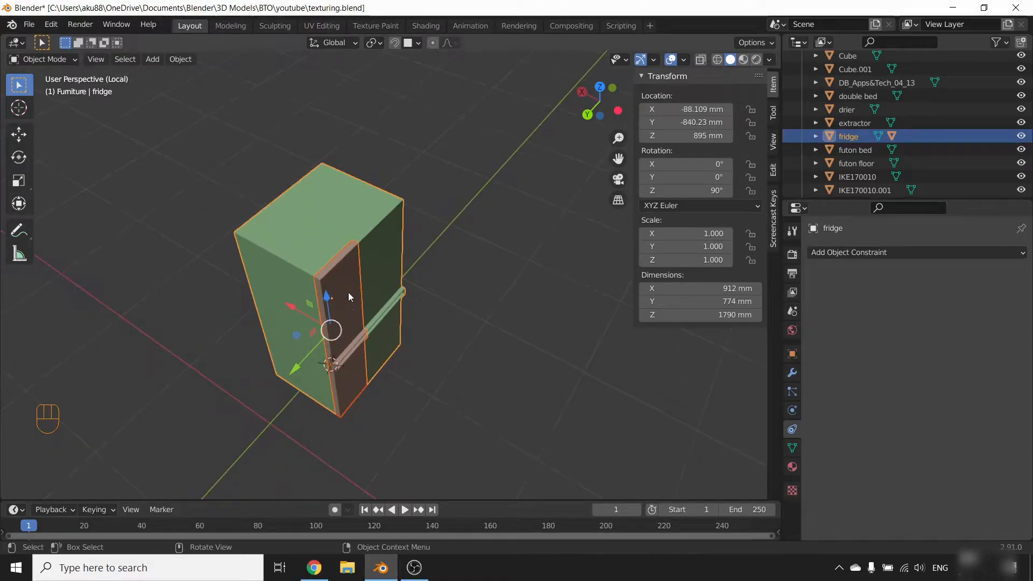
key(ctrl+a)
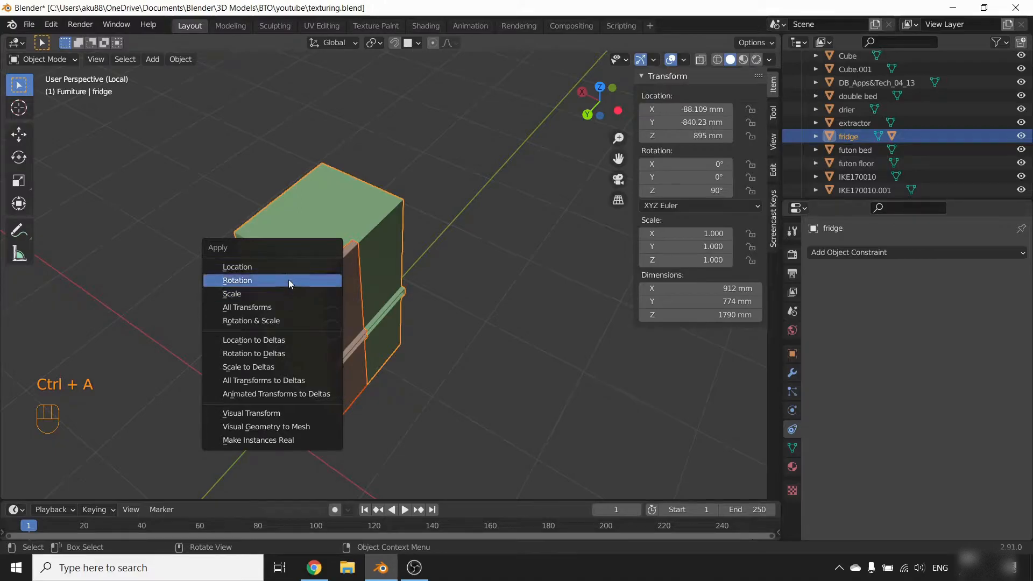
click(290, 281)
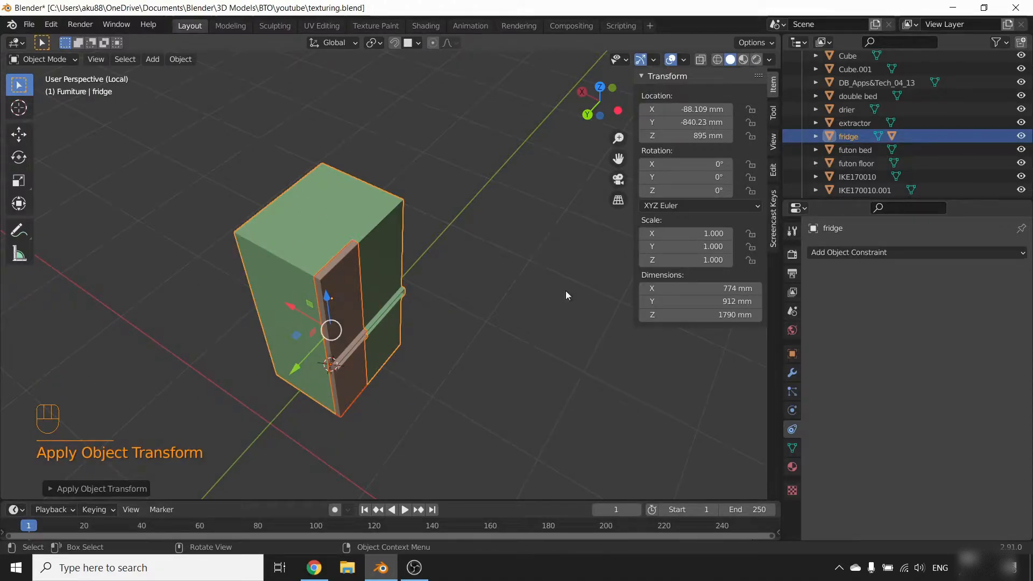
- Select only the door and swing it open to a Z rotation of -112°
click(347, 279)
scroll(469, 379, up, 3)
shift+middle_drag(470, 380, 485, 336)
drag(681, 191, 547, 191)
- Enable the door constraint's Z limit with a minimum of -100° and a maximum of 0°
click(900, 355)
click(990, 356)
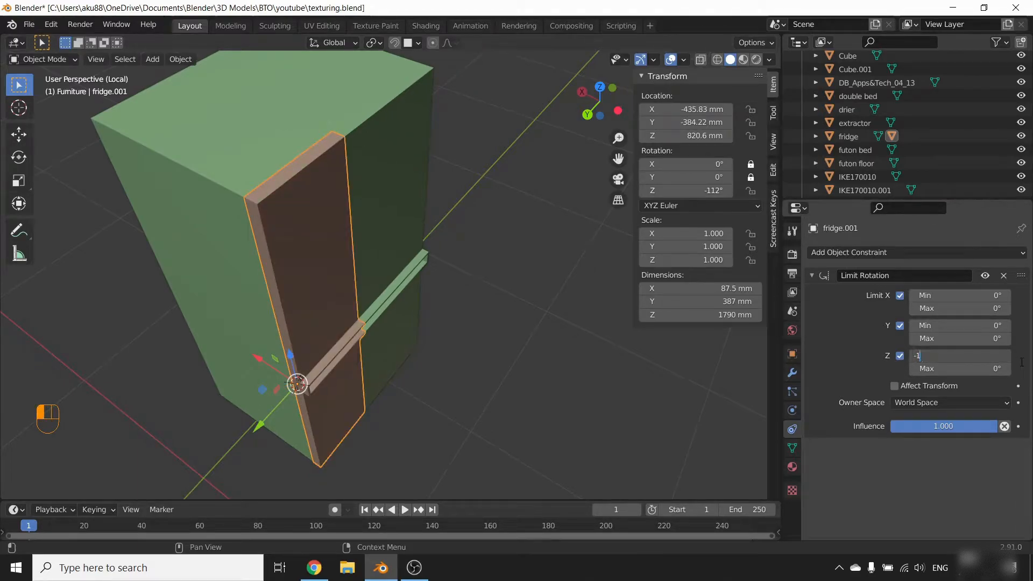
key(Tab)
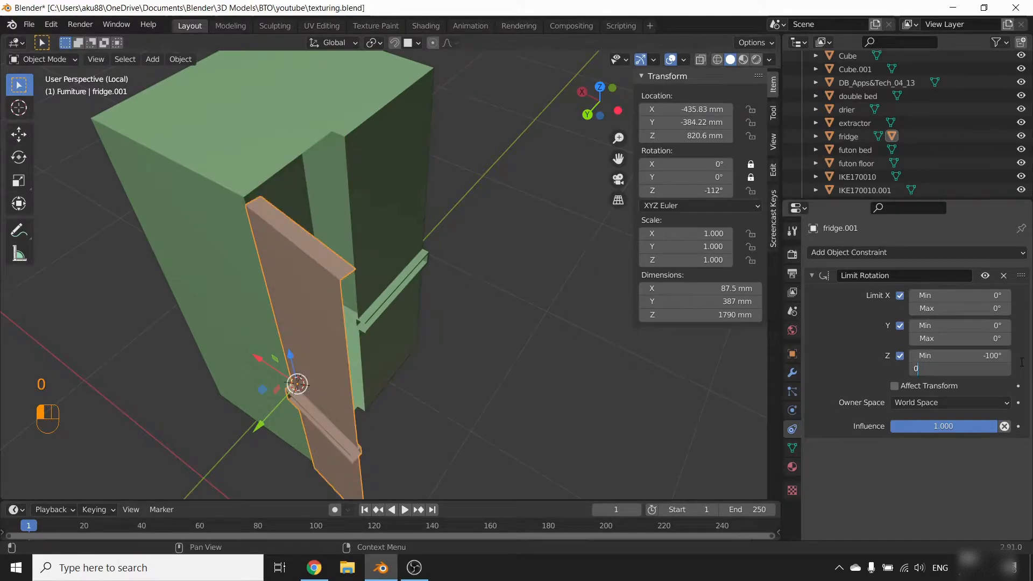
key(Return)
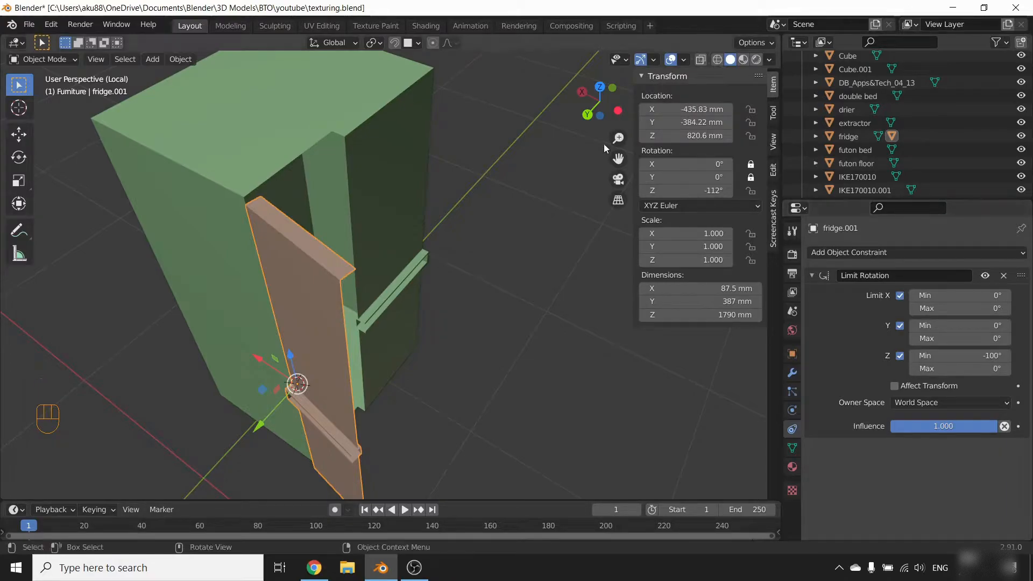
- Test the door's rotation limits by changing its Z rotation and rotating it freely past both ends of the range
mouse_move(694, 191)
mouse_down()
mouse_move(635, 191)
mouse_move(699, 191)
mouse_move(678, 191)
mouse_up()
middle_drag(303, 258, 683, 201)
middle_drag(409, 302, 450, 237)
key(r)
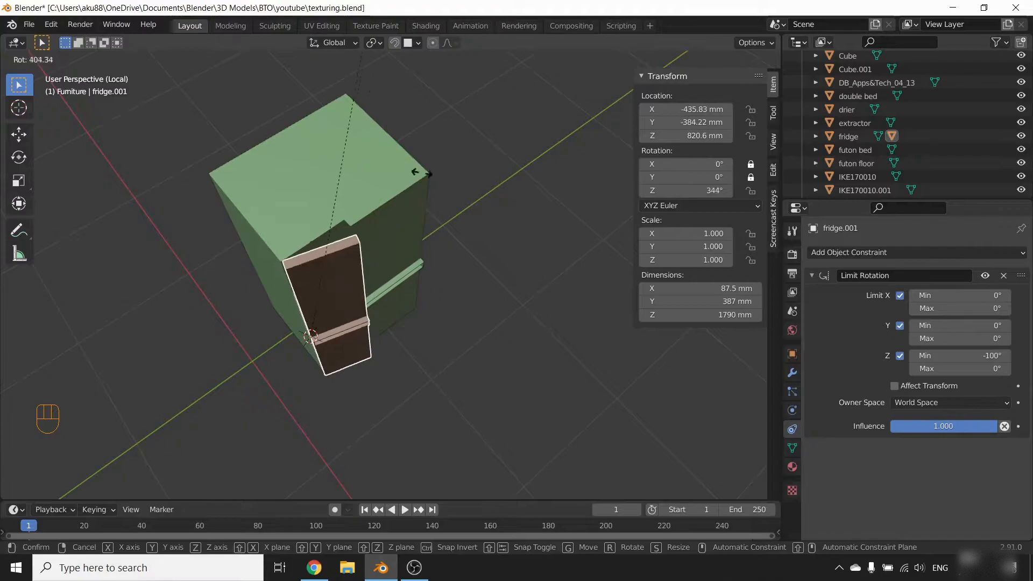
click(288, 422)
scroll(454, 326, down, 3)
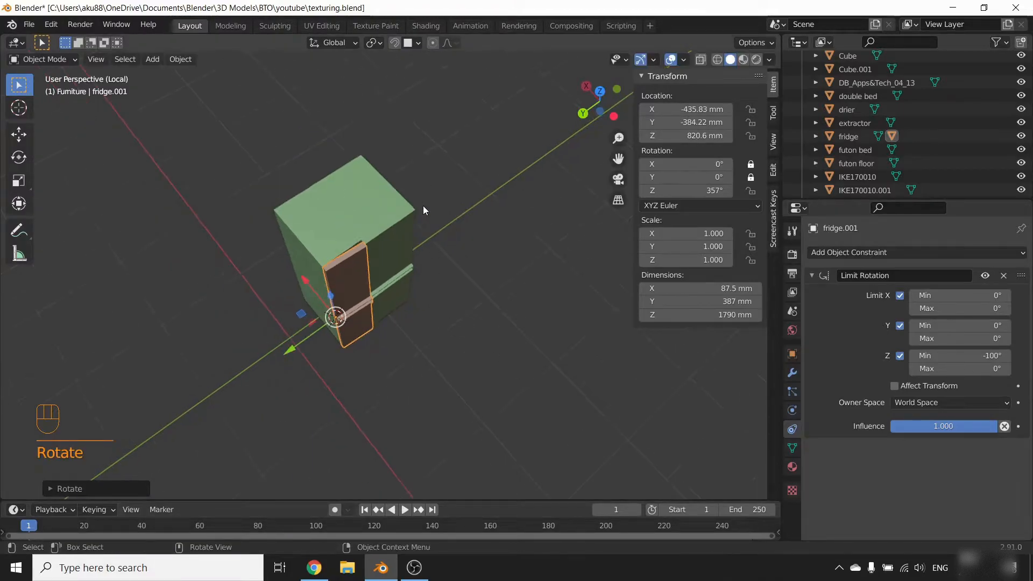
key(r)
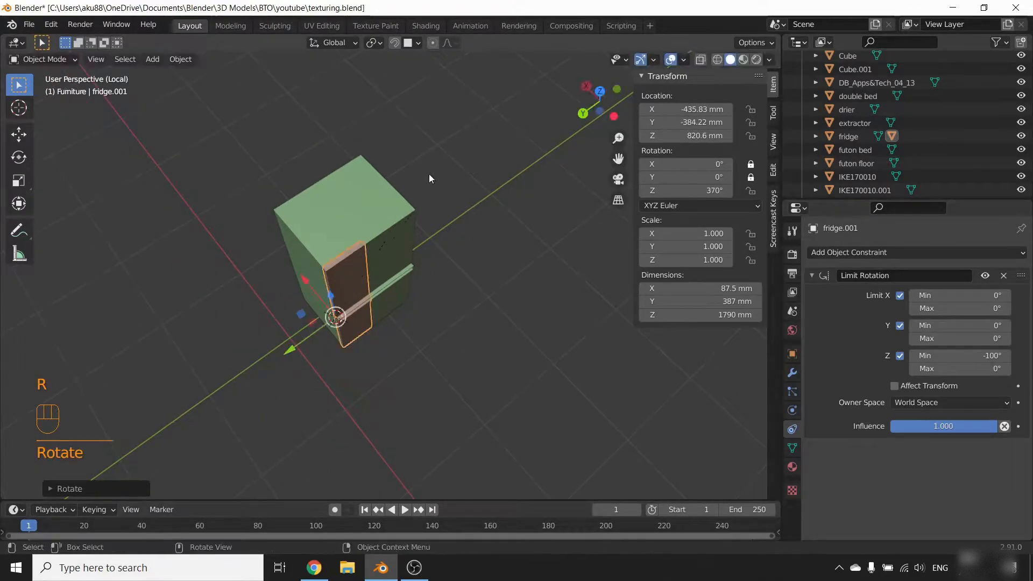
- Look over the door's mesh in Edit Mode and return to Object Mode
key(Tab)
middle_drag(533, 189, 414, 165)
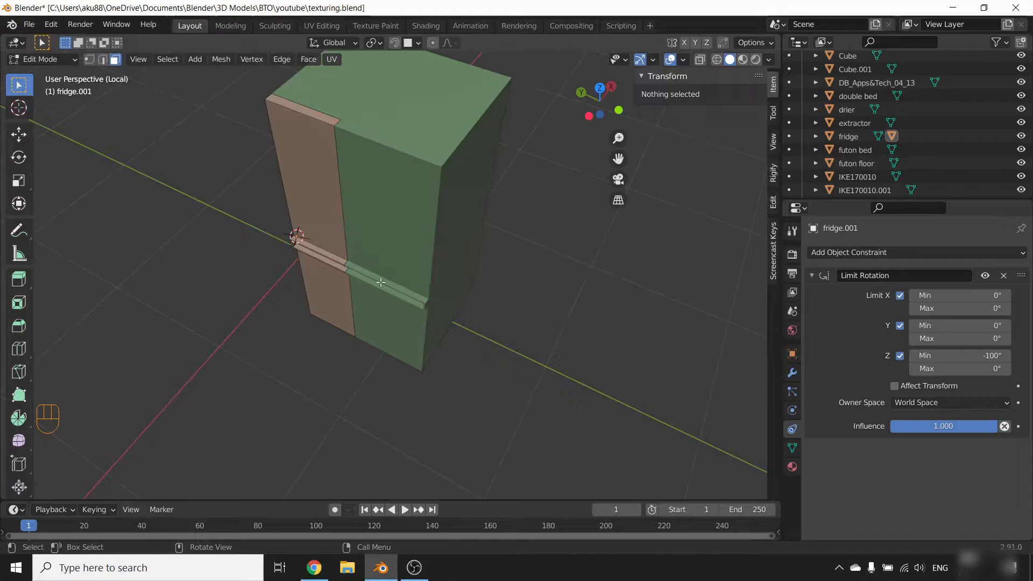
scroll(383, 272, down, 2)
key(Tab)
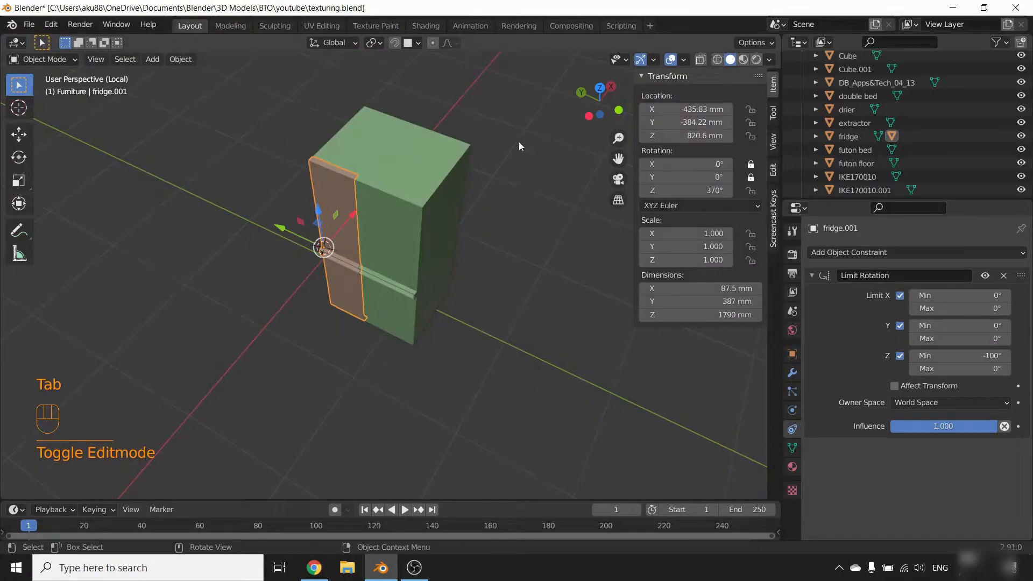
- Leave local view and hide the apartment's floor object to expose the floor plan image beneath it
key(slash)
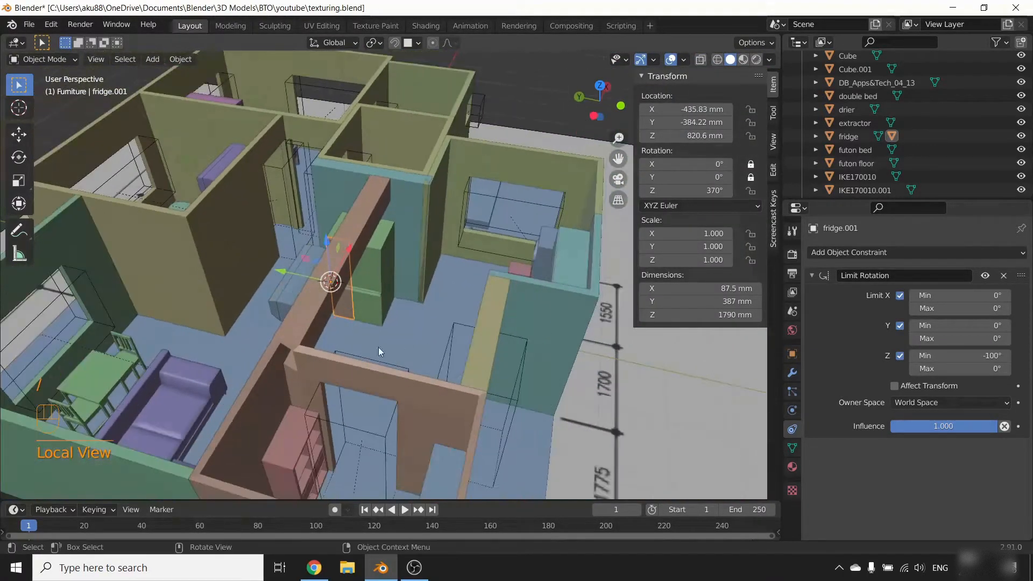
middle_drag(372, 301, 355, 345)
click(357, 344)
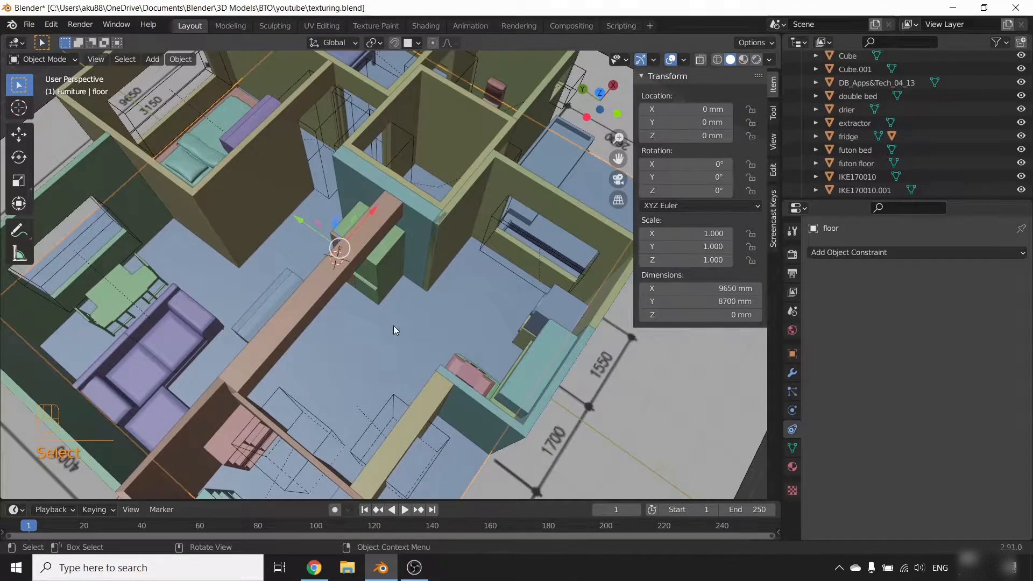
key(h)
scroll(311, 385, up, 4)
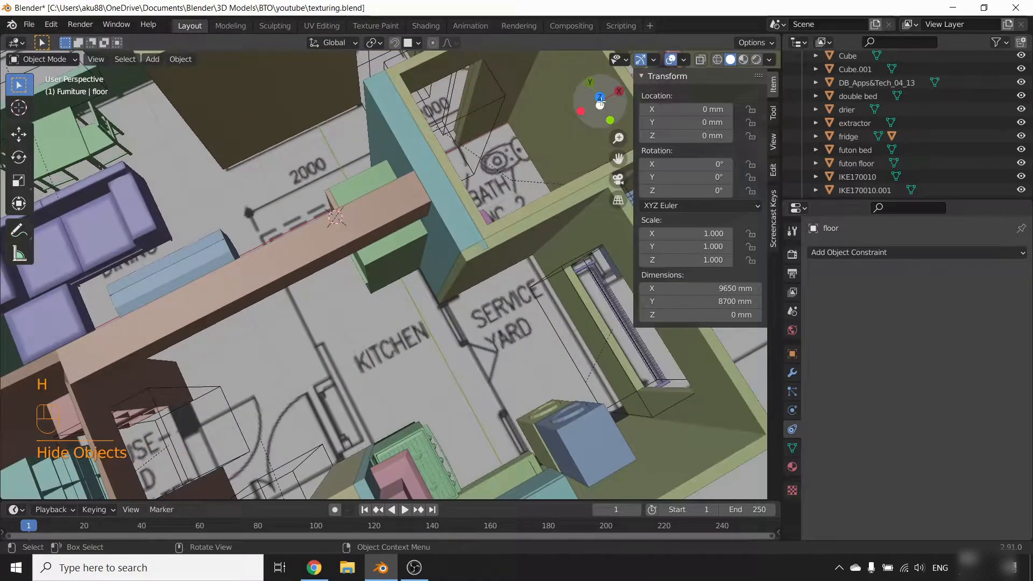
- Switch to the top view and examine the door swings drawn on the floor plan between the household shelter and kitchen
click(601, 97)
shift+middle_drag(218, 434, 490, 288)
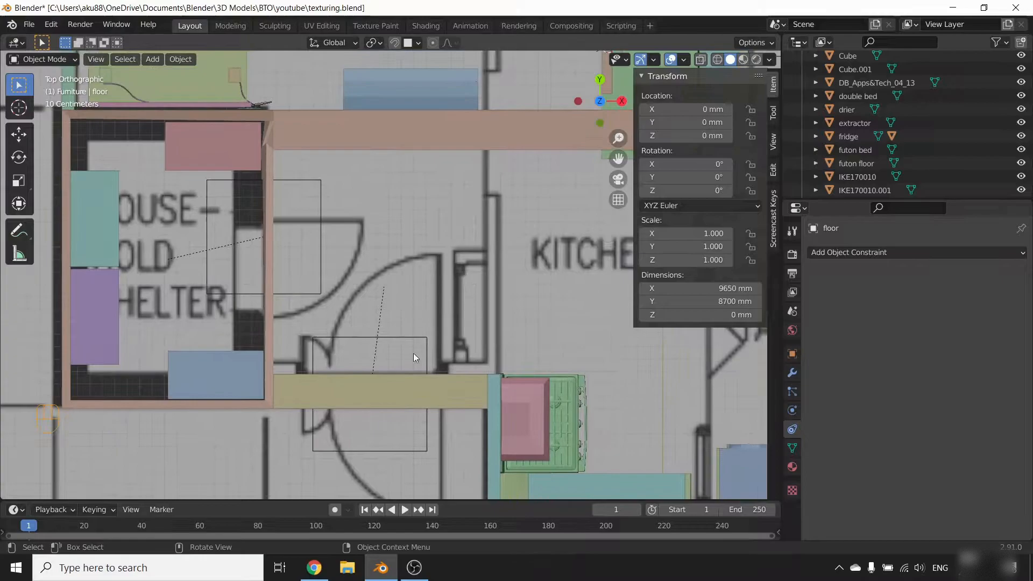
shift+middle_drag(410, 391, 386, 323)
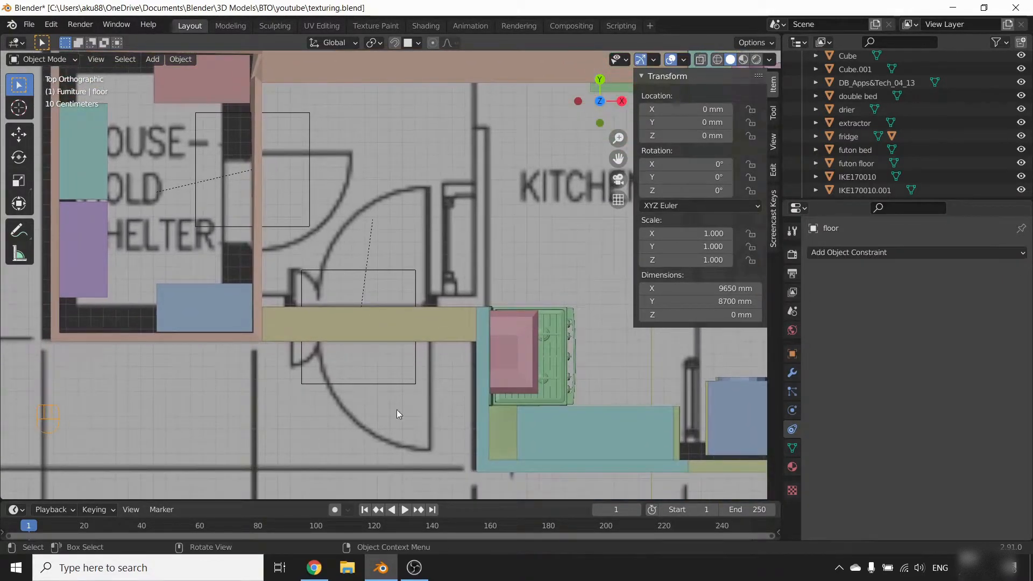
shift+middle_drag(331, 226, 403, 360)
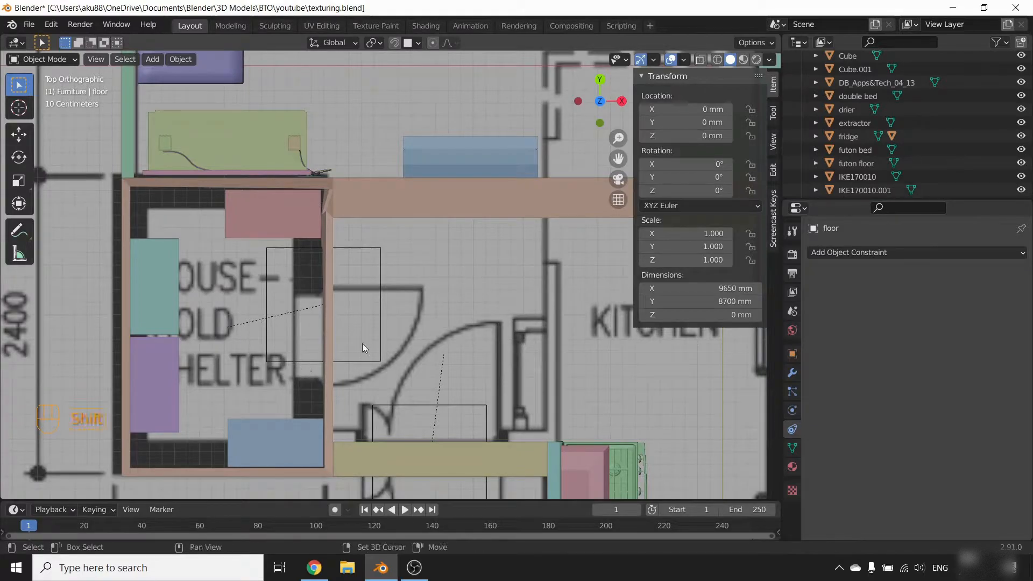
- Show the whole apartment in Solid shading and set the viewport color to Object
scroll(363, 344, up, 2)
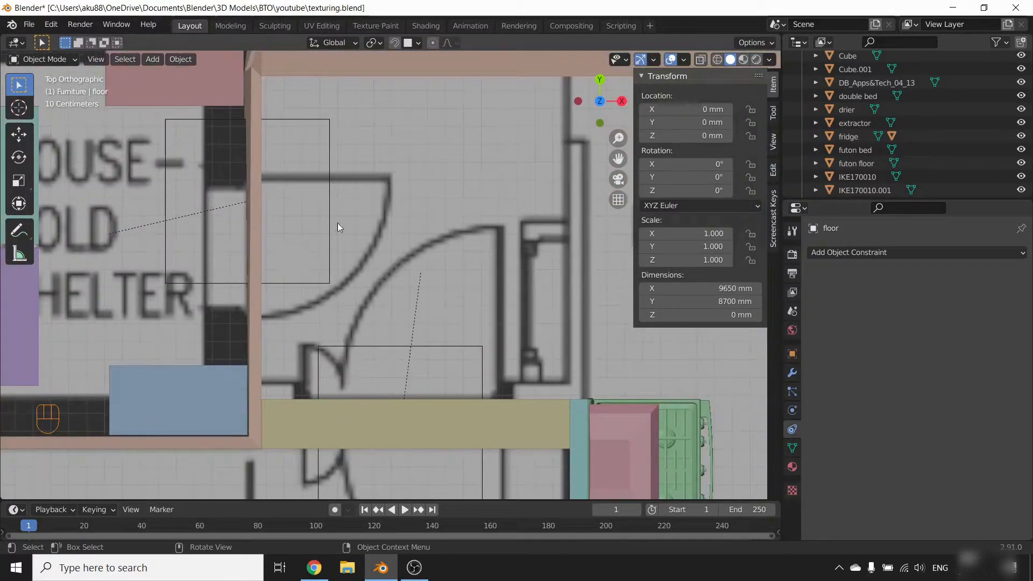
scroll(441, 246, down, 3)
middle_drag(440, 247, 358, 223)
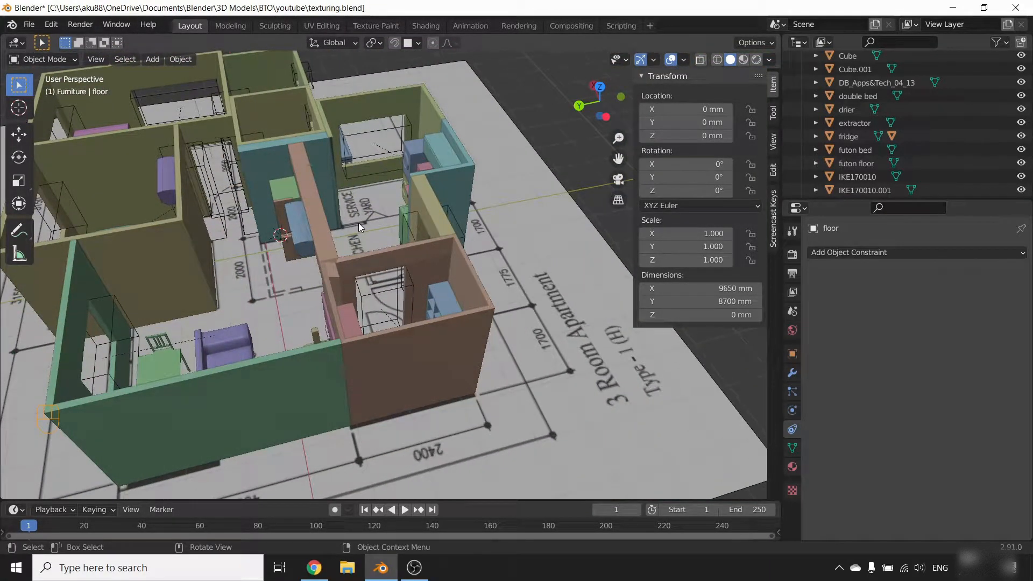
mouse_move(202, 291)
middle_down()
mouse_move(303, 250)
mouse_move(320, 301)
middle_up()
key(z)
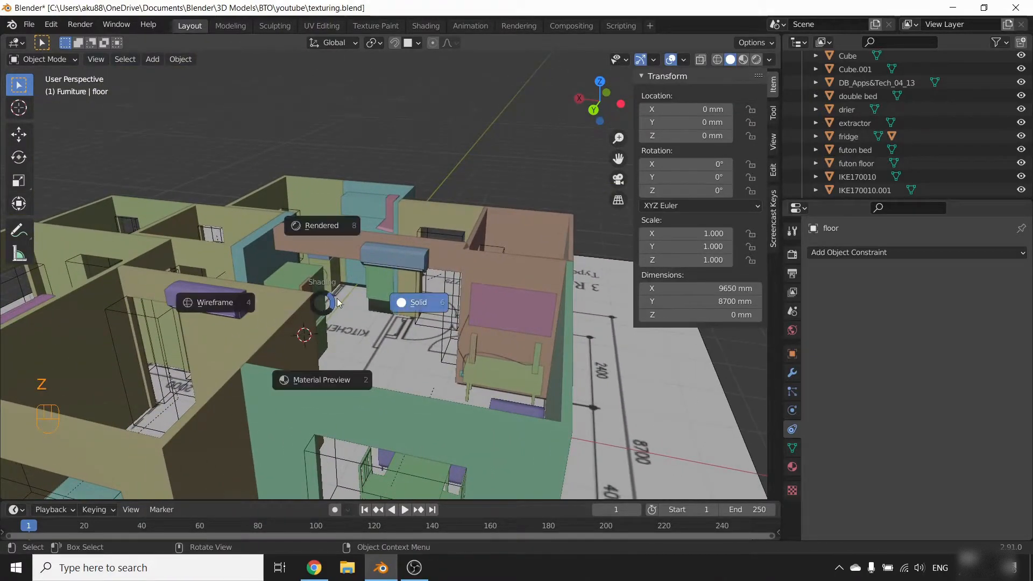
click(415, 313)
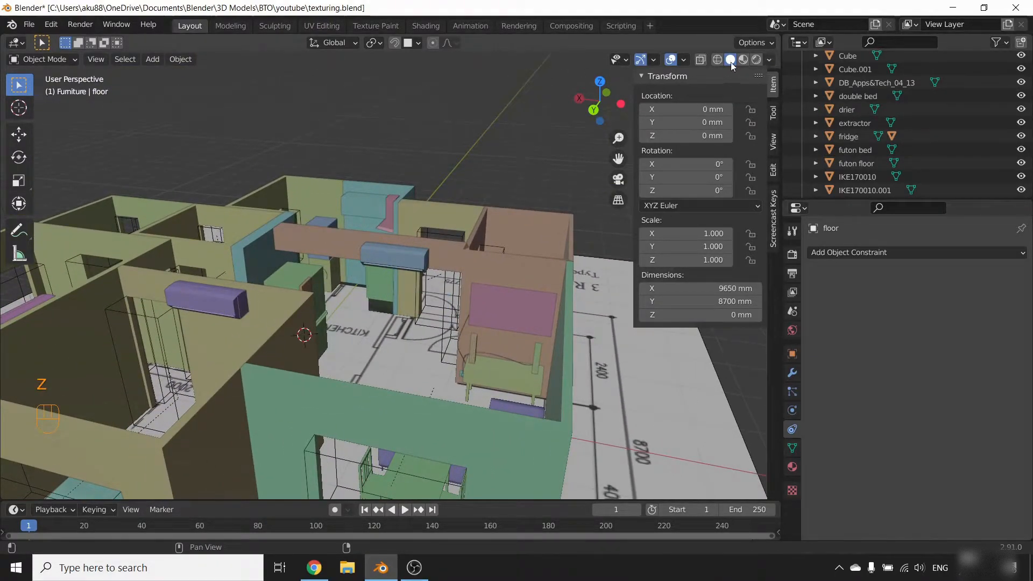
click(769, 60)
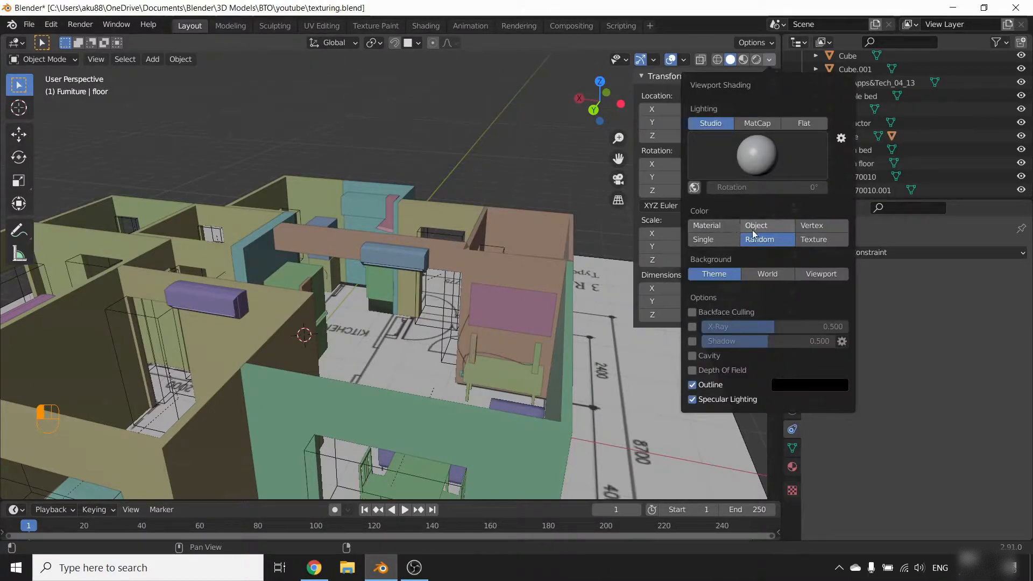
click(763, 225)
mouse_move(357, 354)
middle_down()
mouse_move(413, 350)
mouse_move(324, 320)
middle_up()
- Restore the Random viewport color and look over the fridge and kitchen area
click(769, 60)
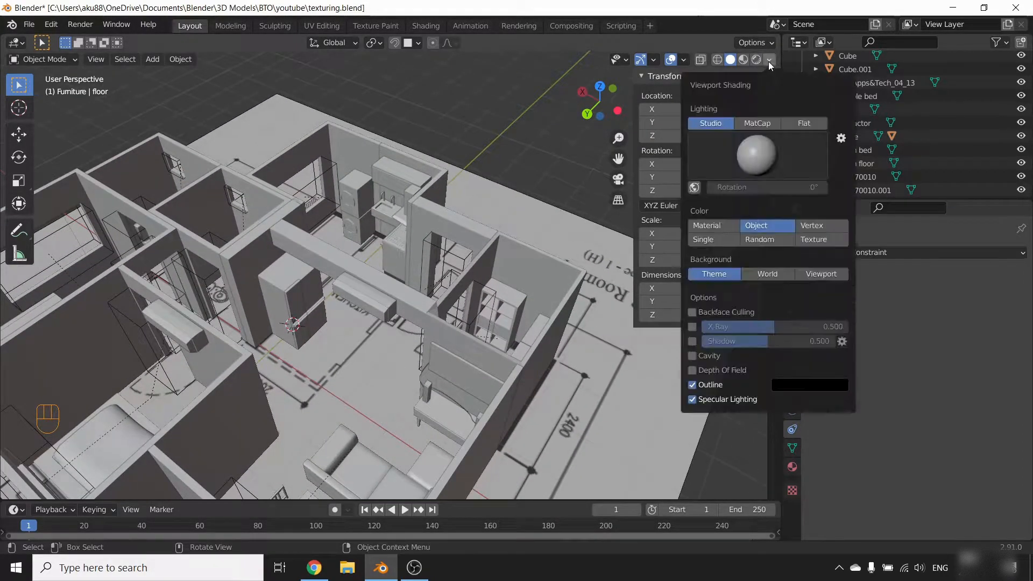
click(764, 240)
mouse_move(431, 280)
middle_down()
mouse_move(370, 295)
mouse_move(392, 326)
mouse_move(367, 259)
middle_up()
scroll(322, 351, up, 4)
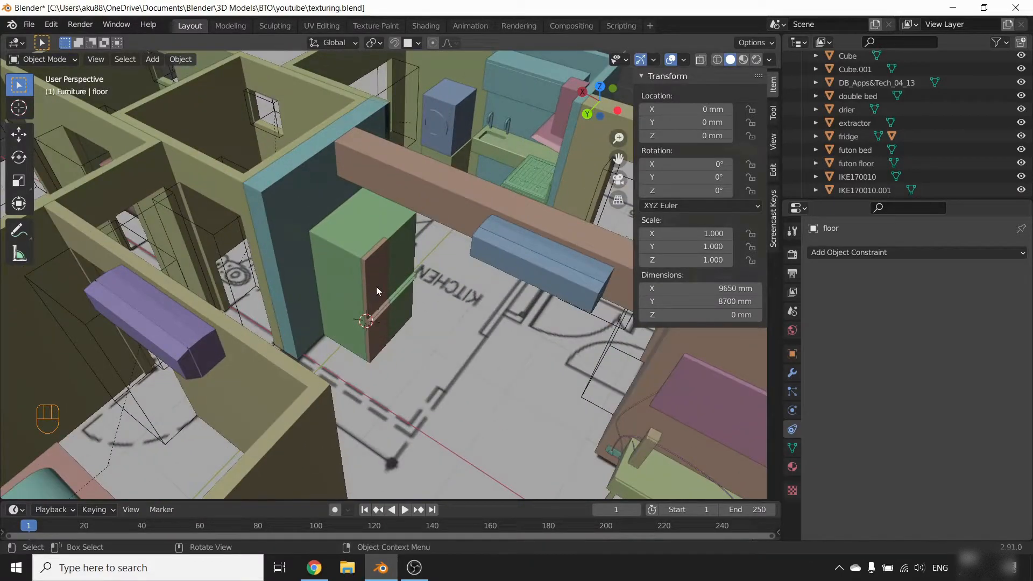
scroll(346, 282, down, 6)
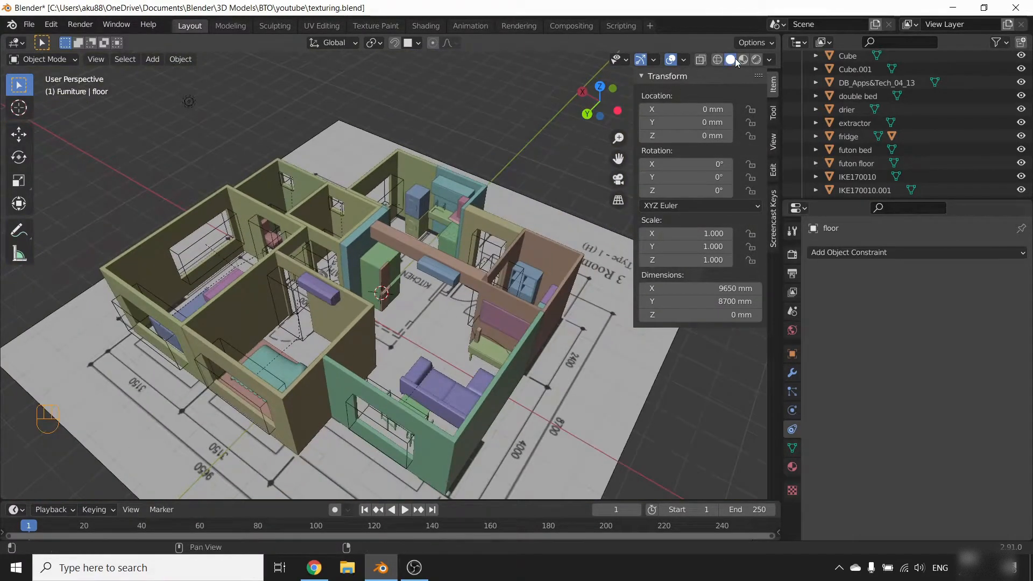
- Switch the solid viewport color to Object and back to Random
click(769, 59)
scroll(451, 320, up, 5)
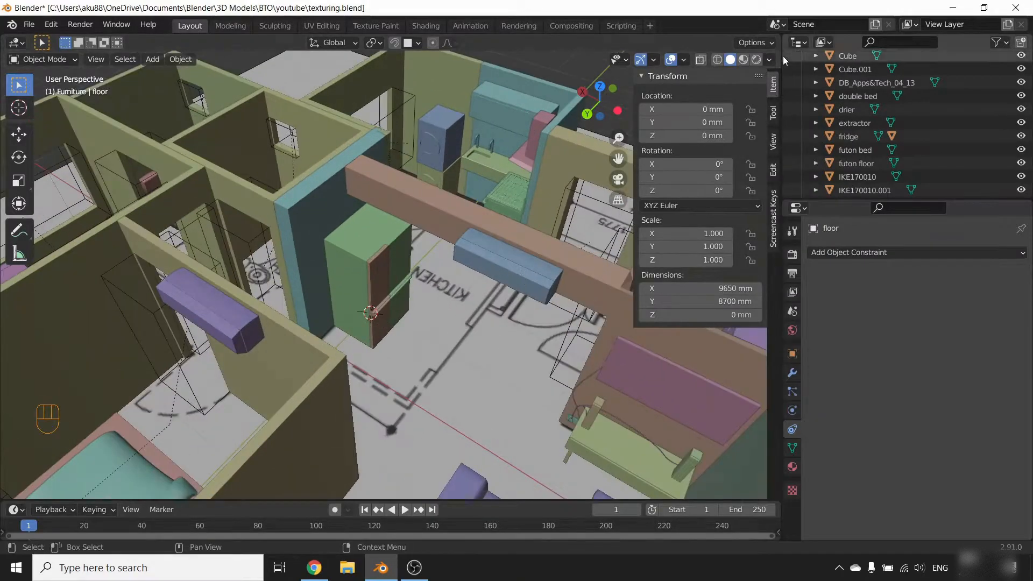
click(770, 58)
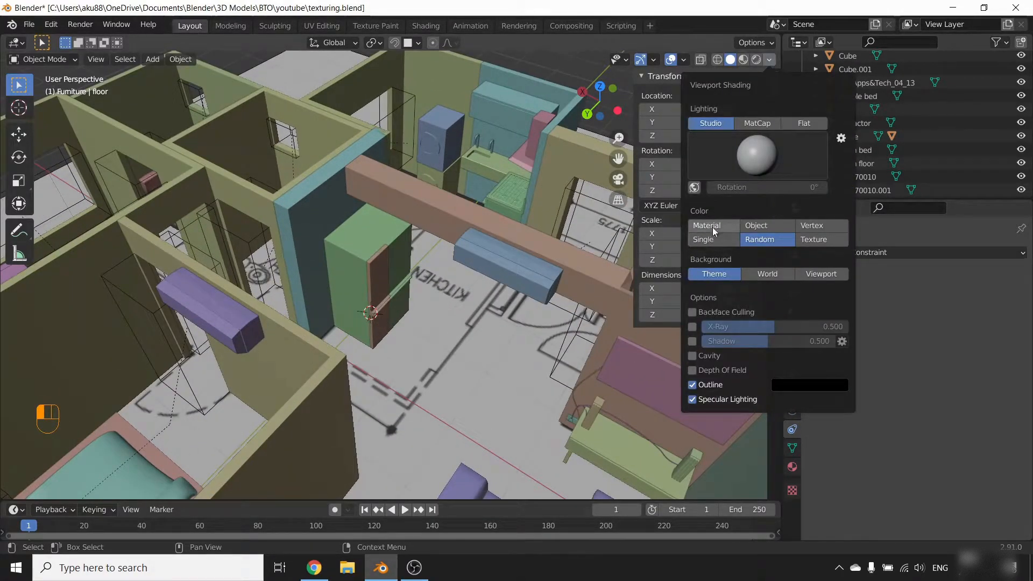
click(759, 226)
click(766, 240)
- Switch the viewport to Material Preview and inspect the TV desk, speakers and cables up close
middle_drag(340, 277, 412, 232)
key(z)
click(402, 309)
mouse_move(404, 308)
middle_down()
mouse_move(465, 282)
mouse_move(482, 296)
mouse_move(394, 292)
mouse_move(388, 281)
mouse_move(466, 291)
mouse_move(425, 282)
mouse_move(429, 315)
mouse_move(410, 349)
middle_up()
scroll(394, 291, up, 3)
scroll(425, 282, up, 3)
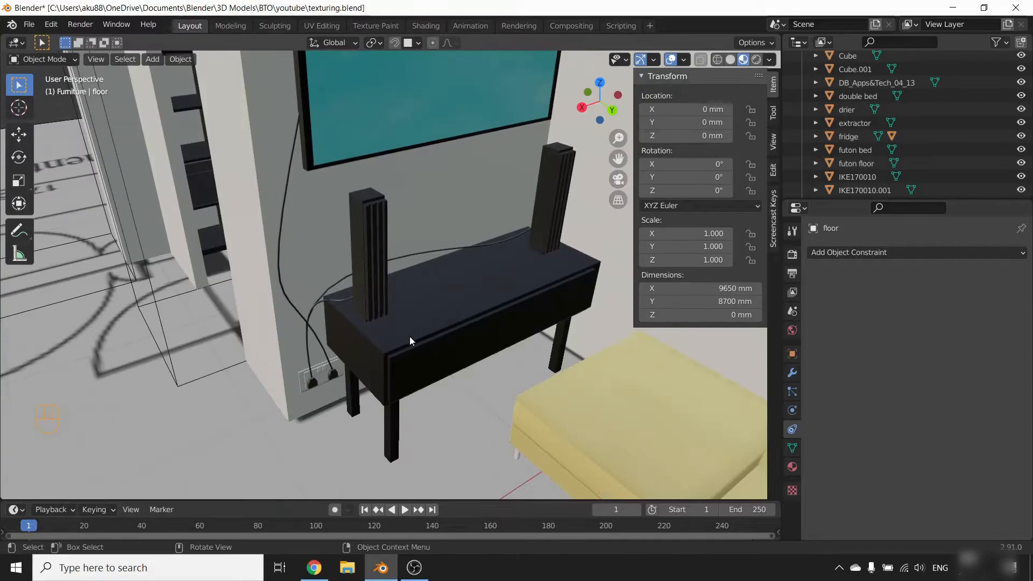
scroll(333, 328, down, 2)
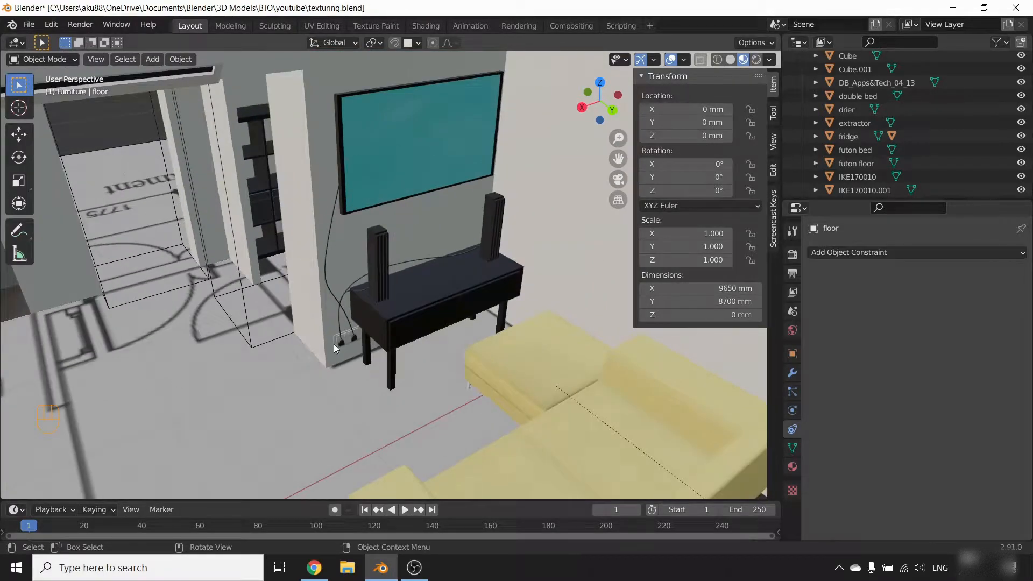
scroll(343, 323, down, 3)
- Examine the textured apartment from several angles and scan the objects listed in the Furniture collection
middle_drag(348, 338, 384, 316)
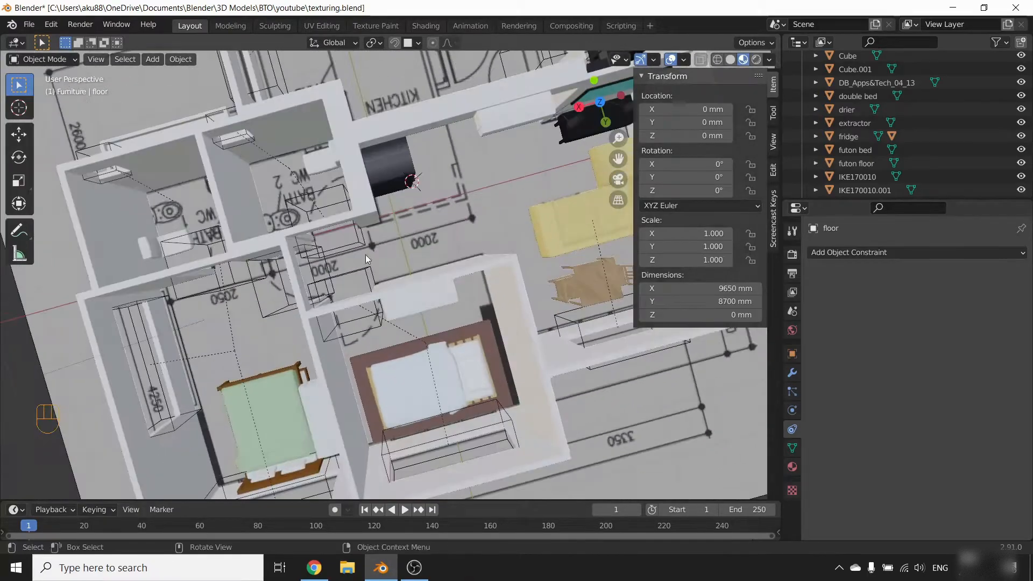
middle_drag(478, 300, 319, 210)
middle_drag(296, 165, 316, 273)
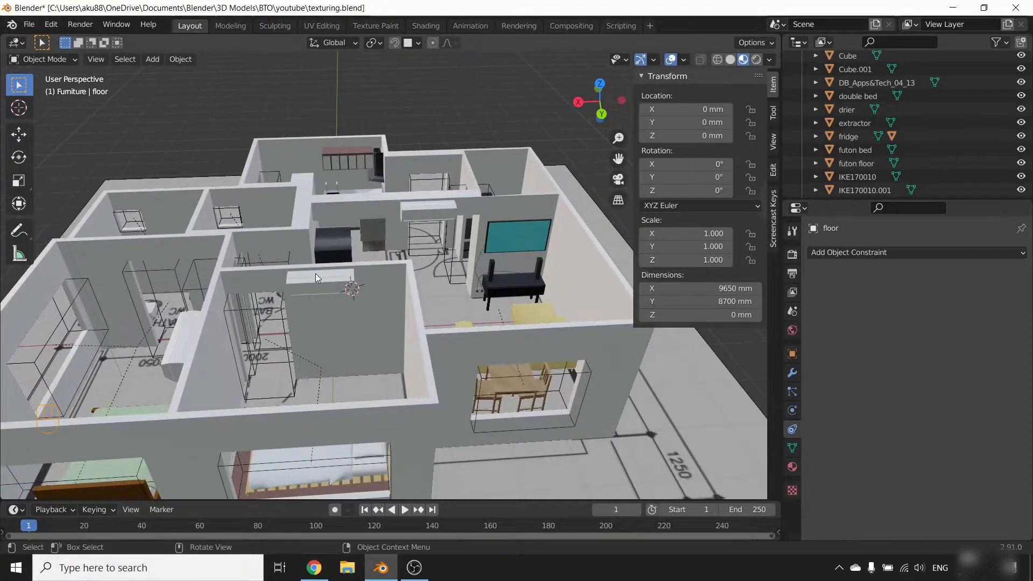
middle_drag(315, 273, 380, 307)
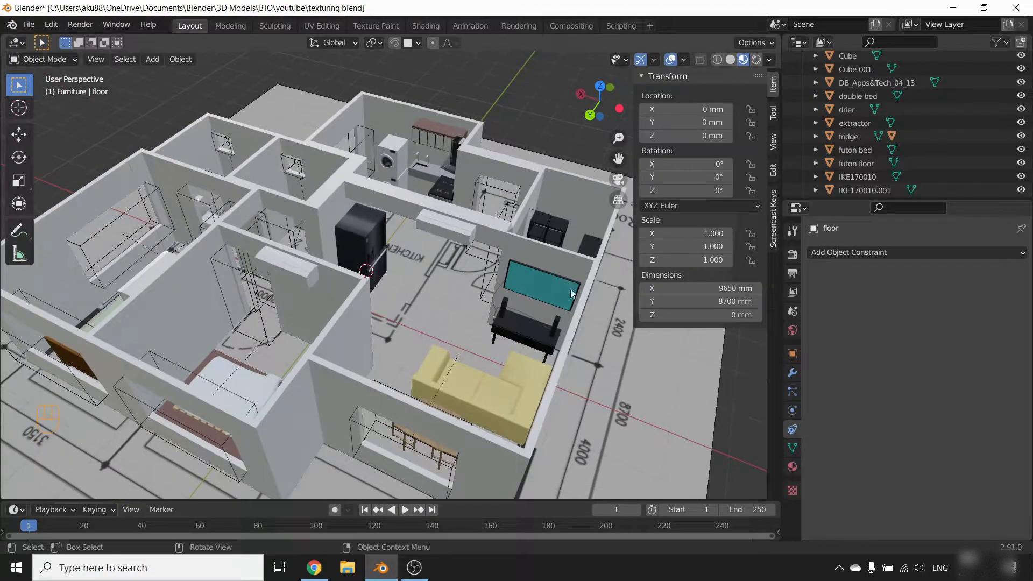
scroll(941, 122, up, 3)
scroll(941, 122, down, 5)
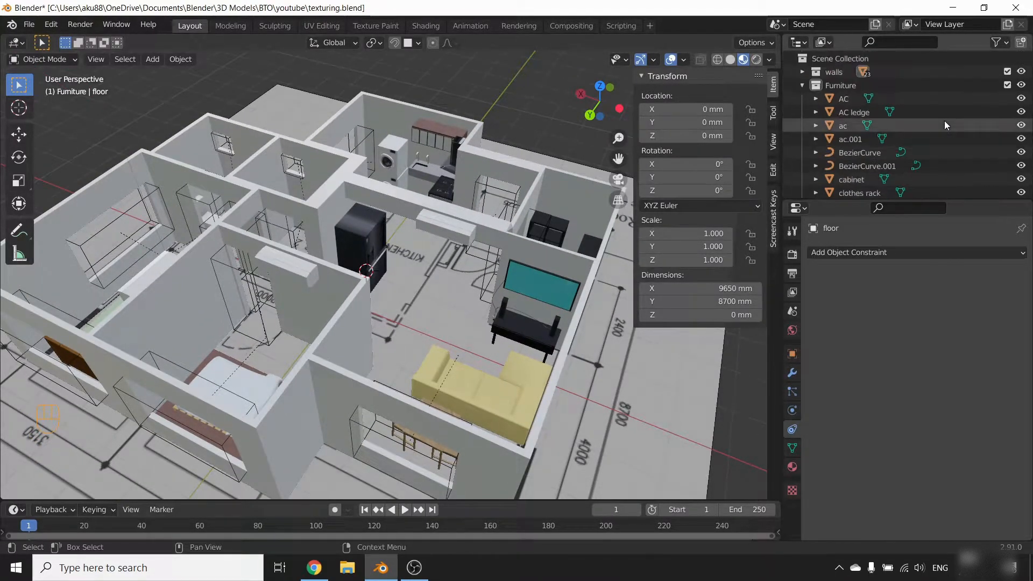
scroll(942, 122, down, 4)
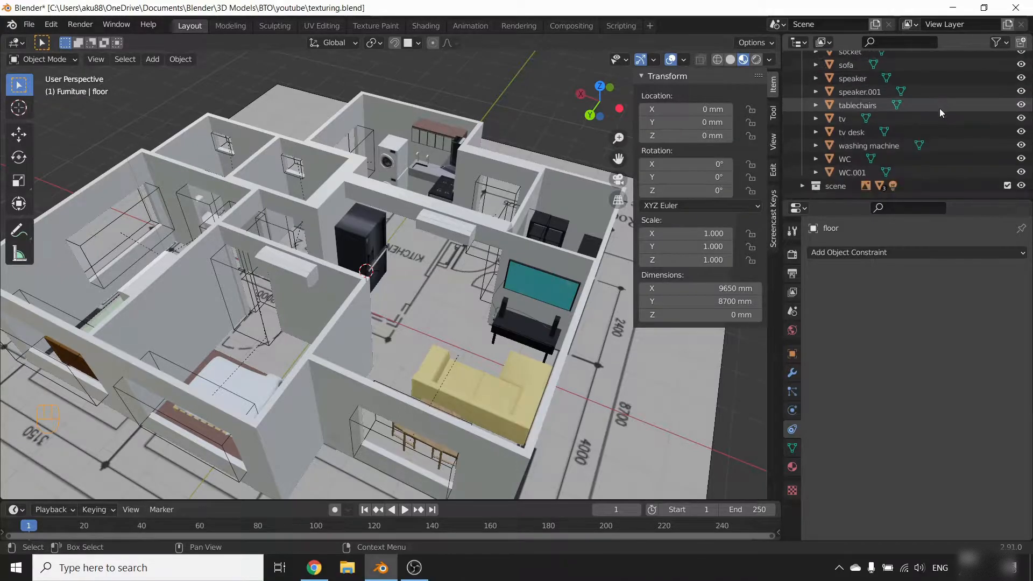
- Select the living room wall, examine its faces in Edit Mode and return to Object Mode
middle_drag(509, 286, 383, 320)
click(405, 354)
click(430, 353)
key(Tab)
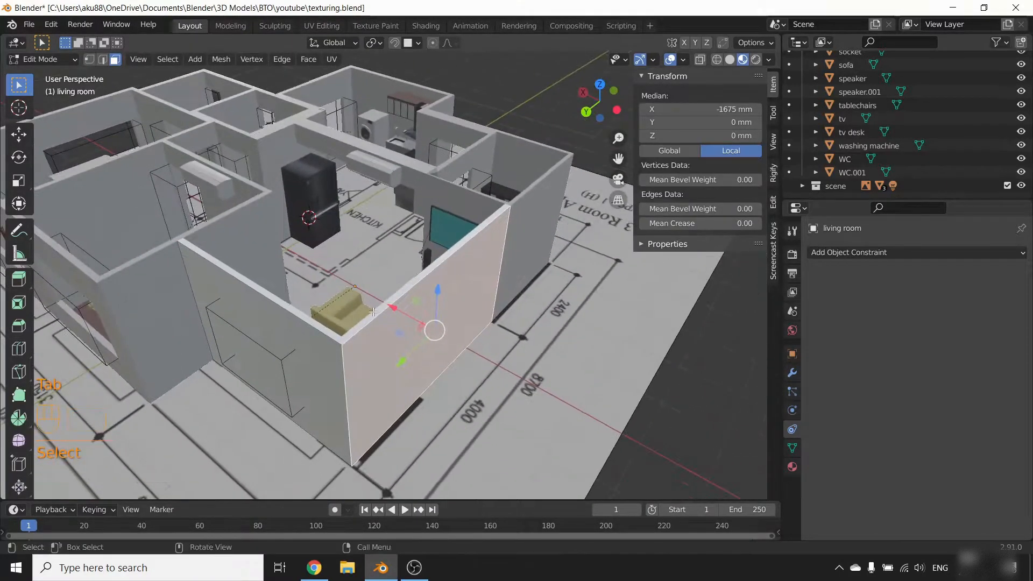
scroll(302, 177, up, 2)
shift+middle_drag(356, 353, 395, 257)
click(394, 257)
scroll(377, 274, down, 5)
middle_drag(347, 302, 316, 284)
scroll(317, 282, up, 5)
key(Tab)
scroll(409, 233, down, 1)
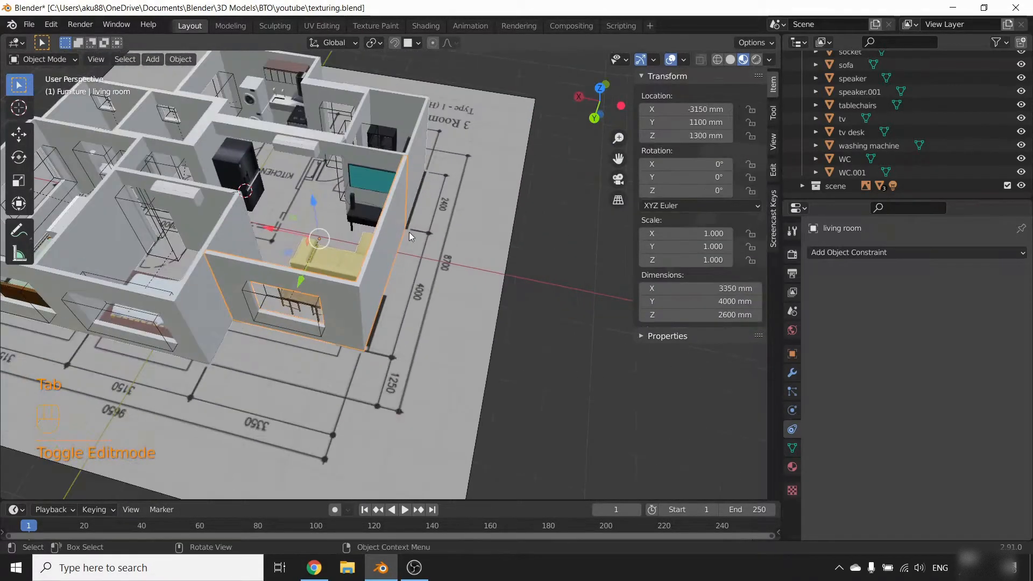
shift+middle_drag(409, 232, 406, 281)
scroll(406, 281, up, 1)
- Collapse the Furniture collection, then hide and show the walls collection to check what it contains
scroll(838, 136, up, 10)
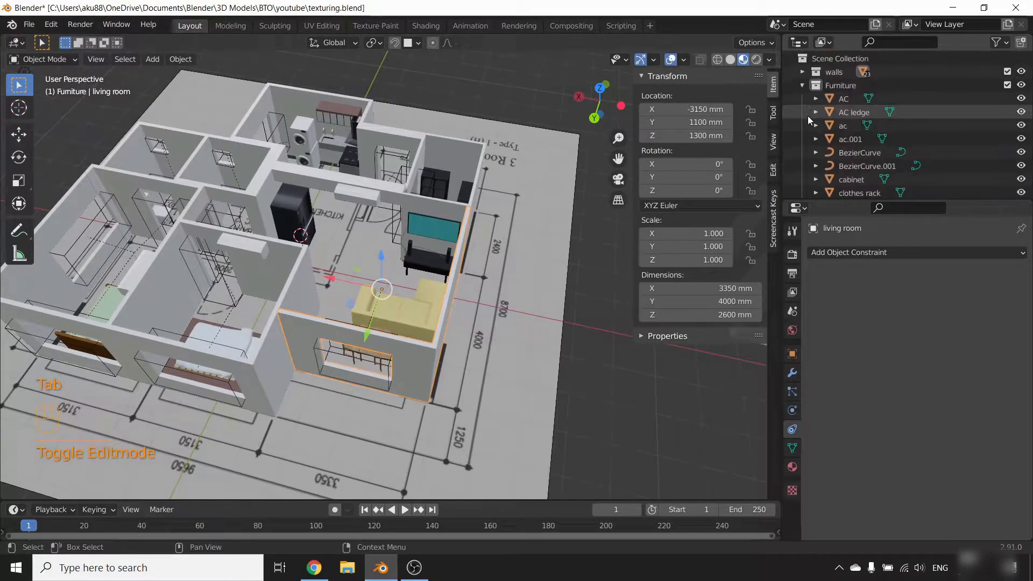
click(802, 85)
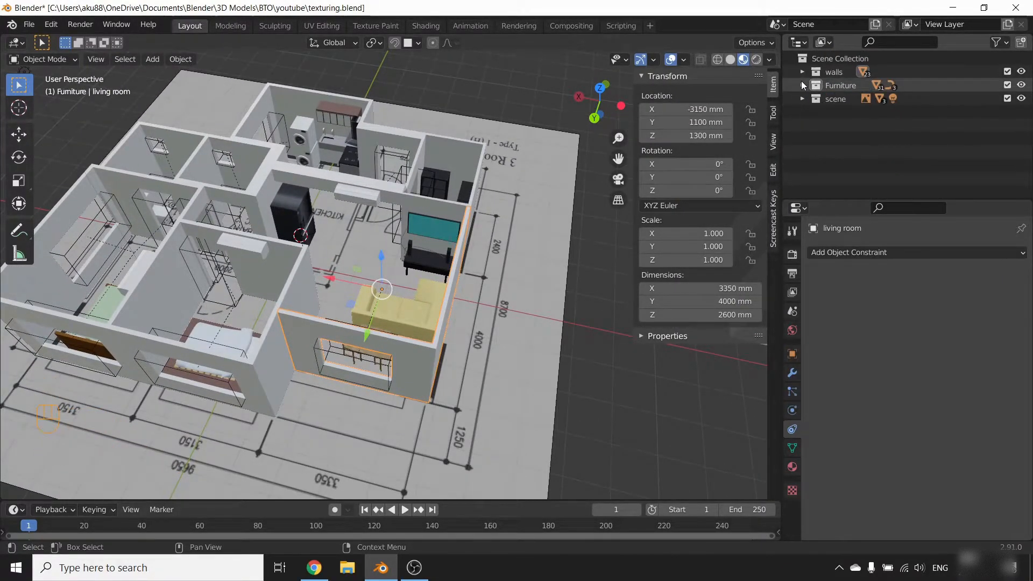
click(834, 72)
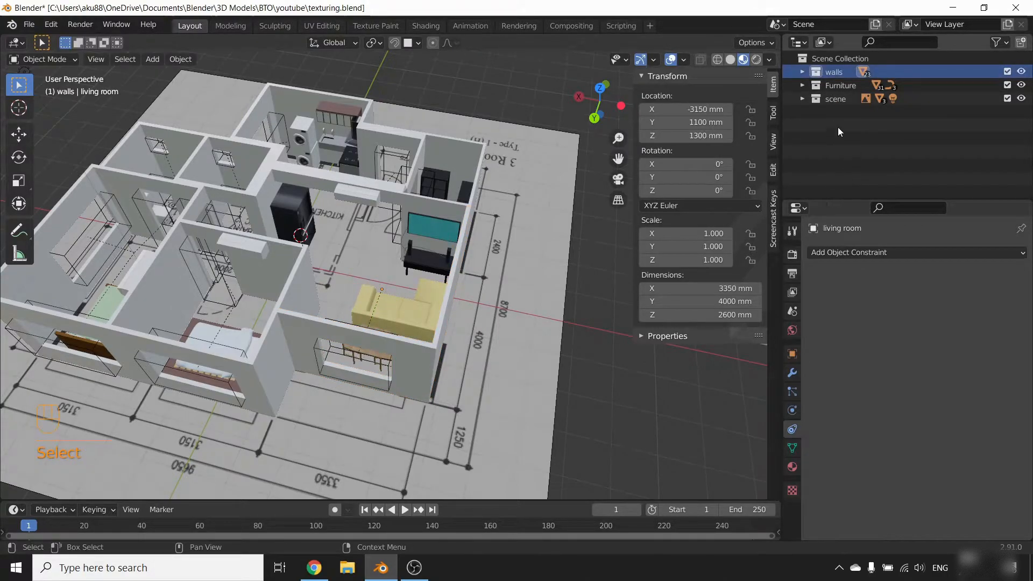
click(1023, 72)
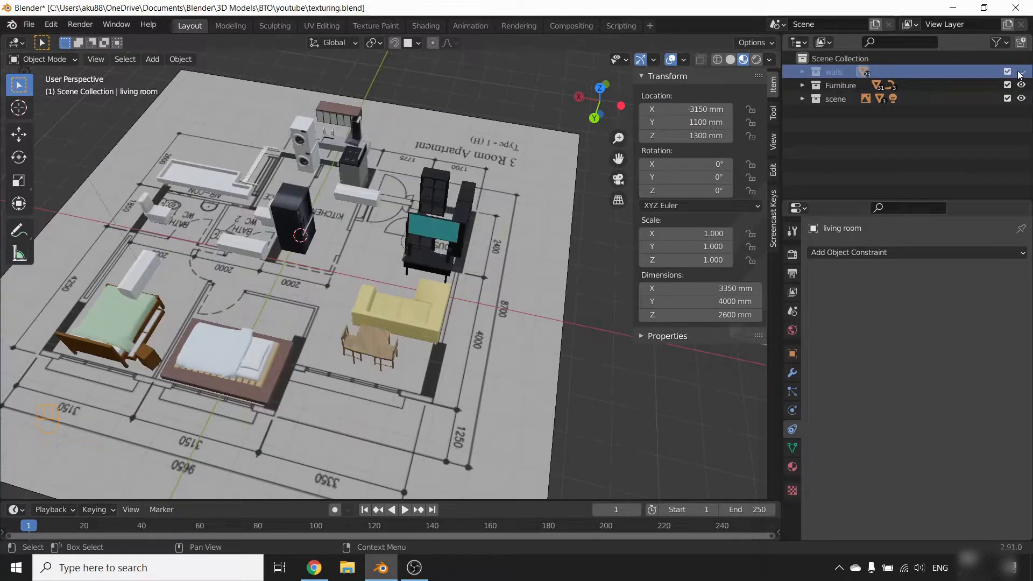
click(1021, 72)
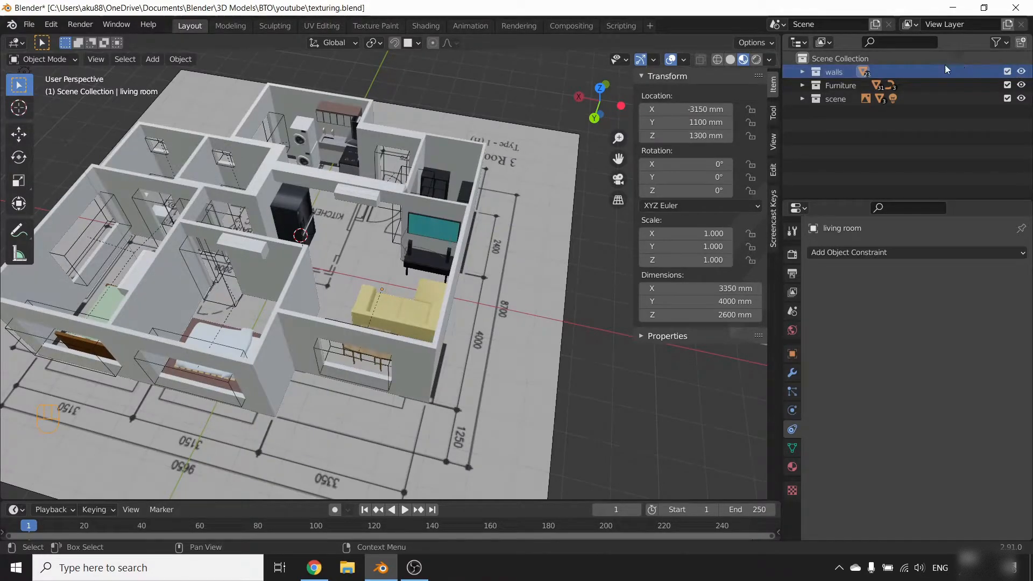
- Duplicate the walls collection and rename the original collection as "old wall"
click(830, 71)
right_click(830, 71)
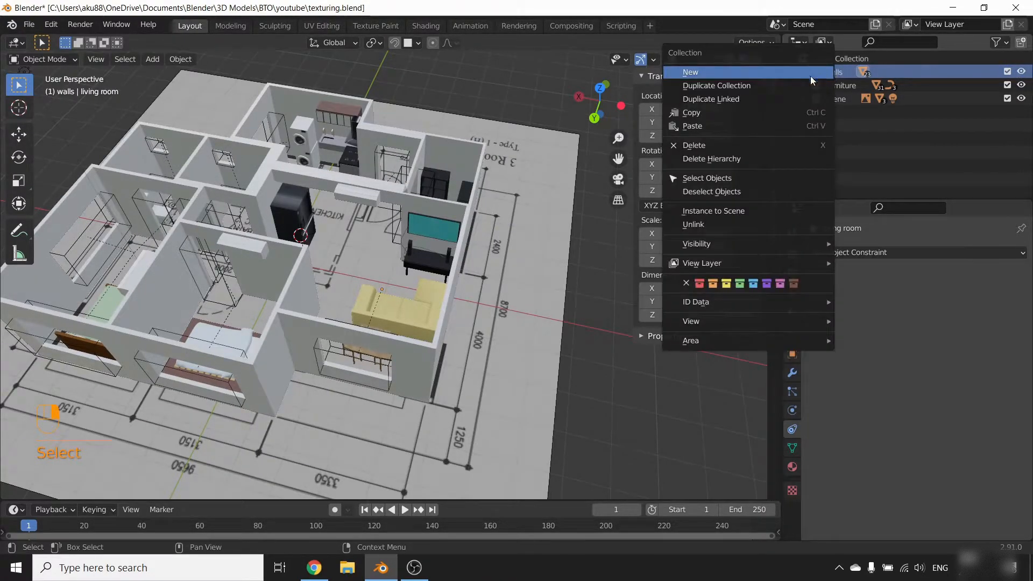
click(781, 90)
click(802, 86)
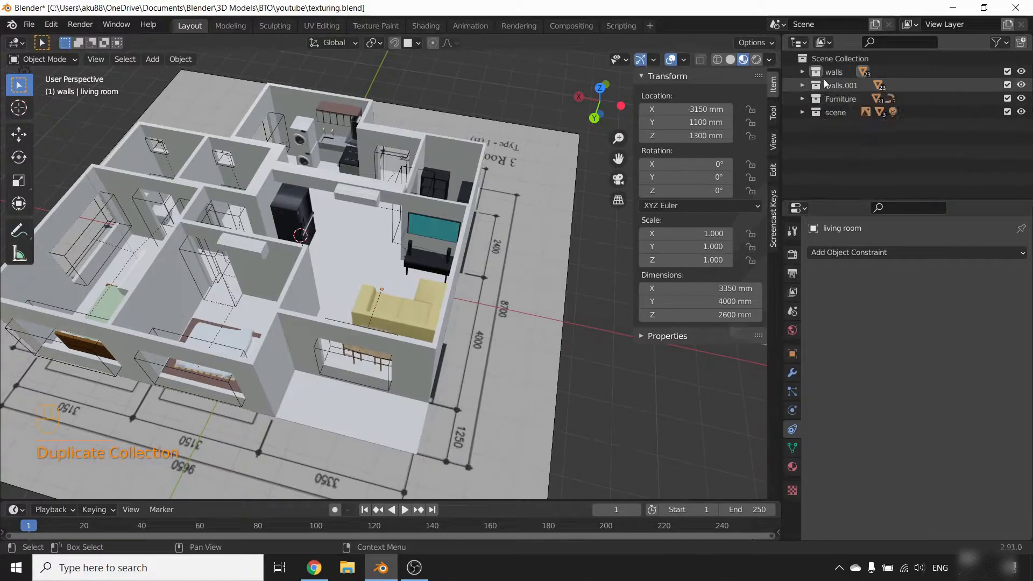
double_click(839, 73)
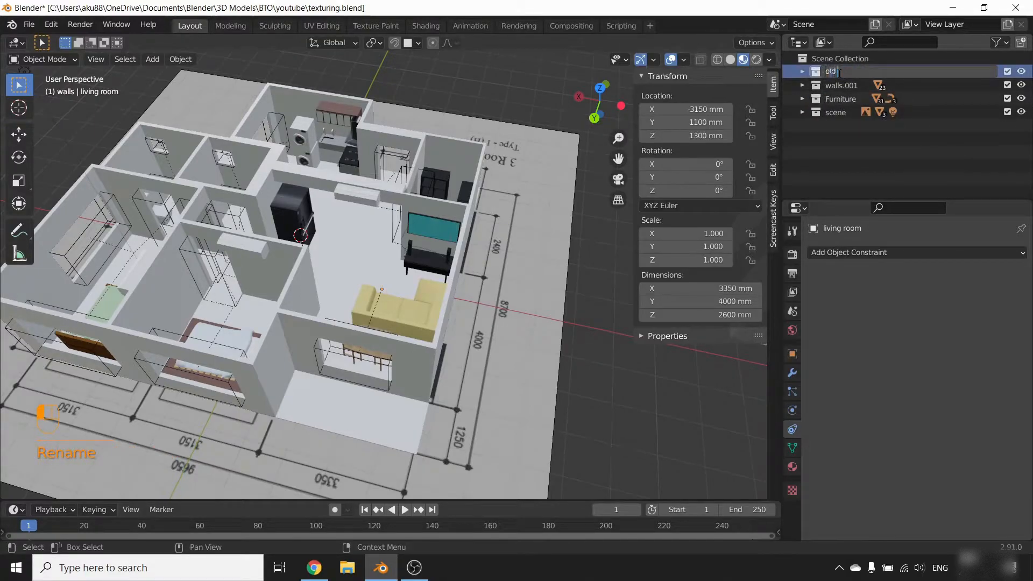
key(Return)
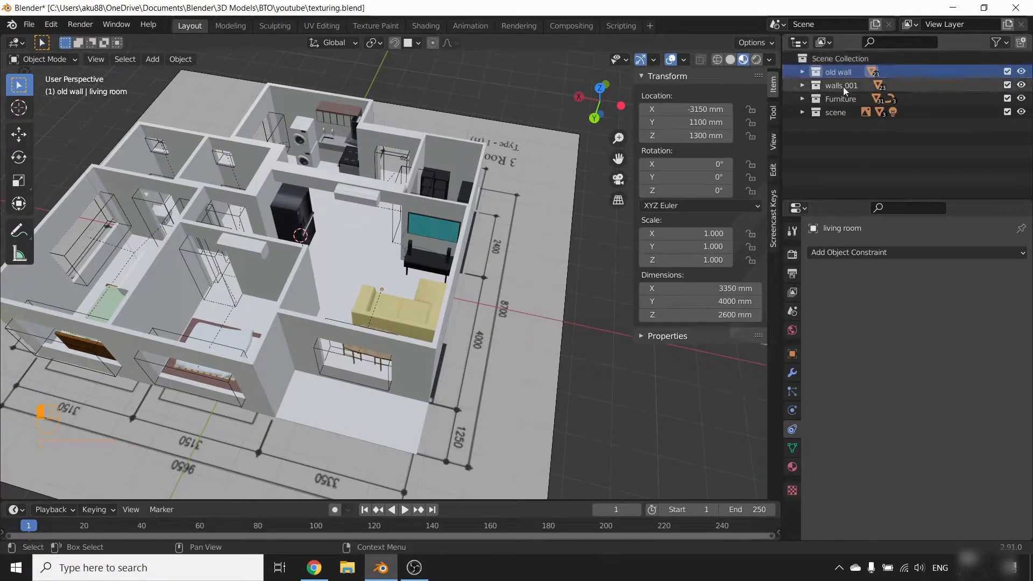
- Rename the duplicated collection as "modified wall" and hide the old wall collection
double_click(842, 85)
text(modified w)
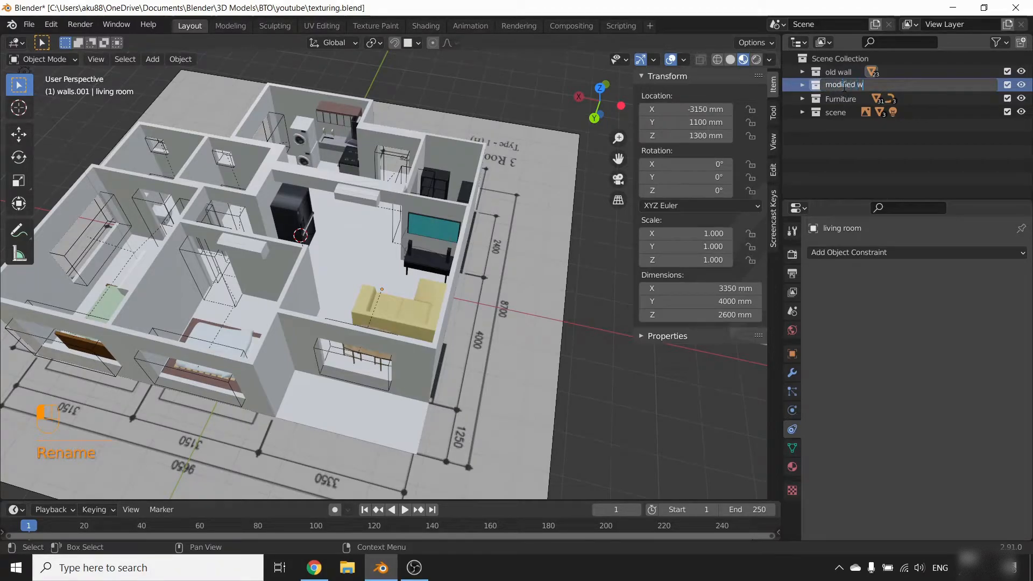
text(all)
key(Return)
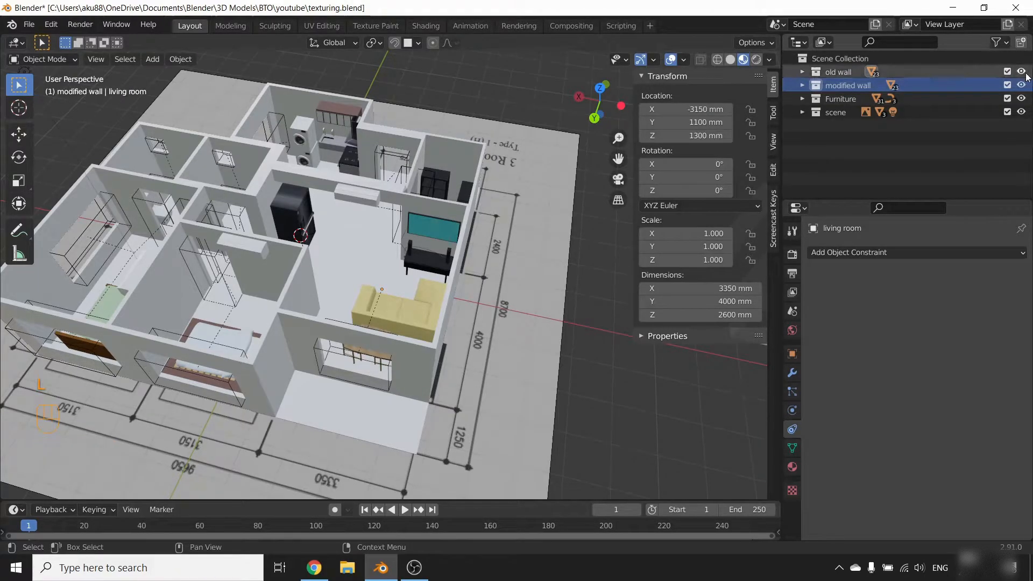
click(1021, 71)
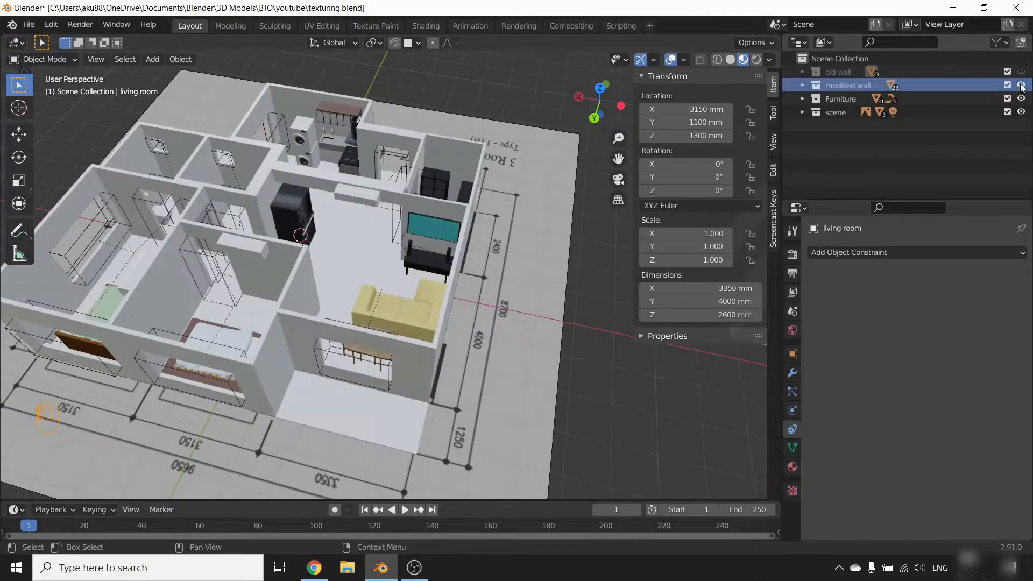
- Select the duplicated living room wall and display its modifiers
scroll(512, 257, up, 8)
click(488, 321)
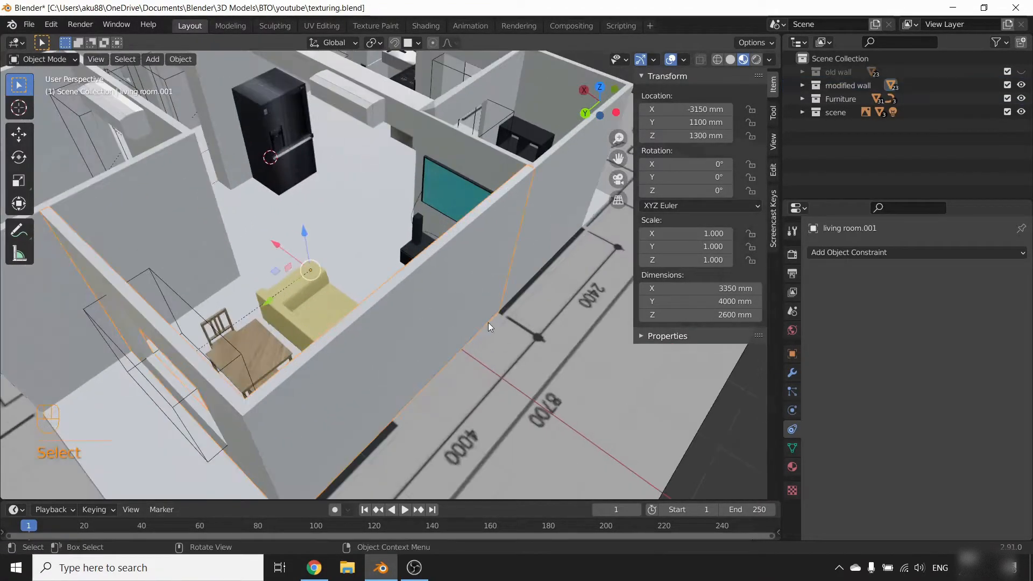
click(792, 373)
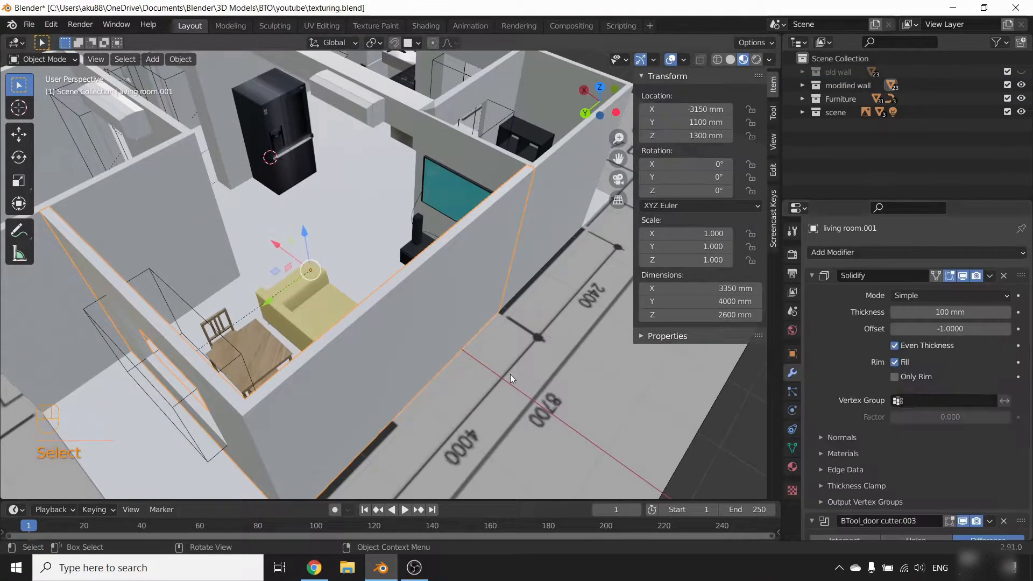
scroll(249, 331, down, 6)
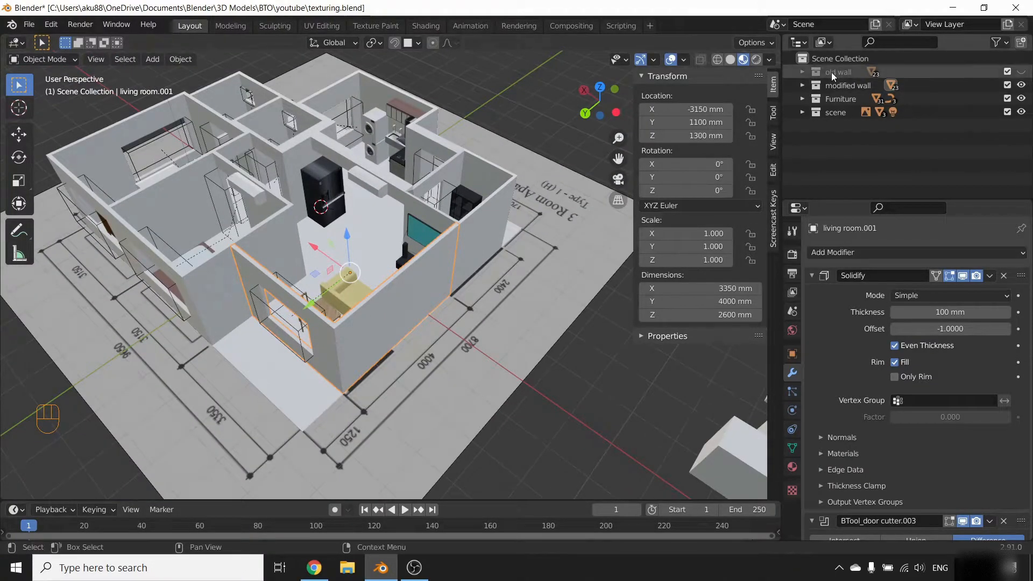
scroll(330, 286, up, 5)
scroll(362, 315, down, 4)
shift+middle_drag(373, 317, 396, 314)
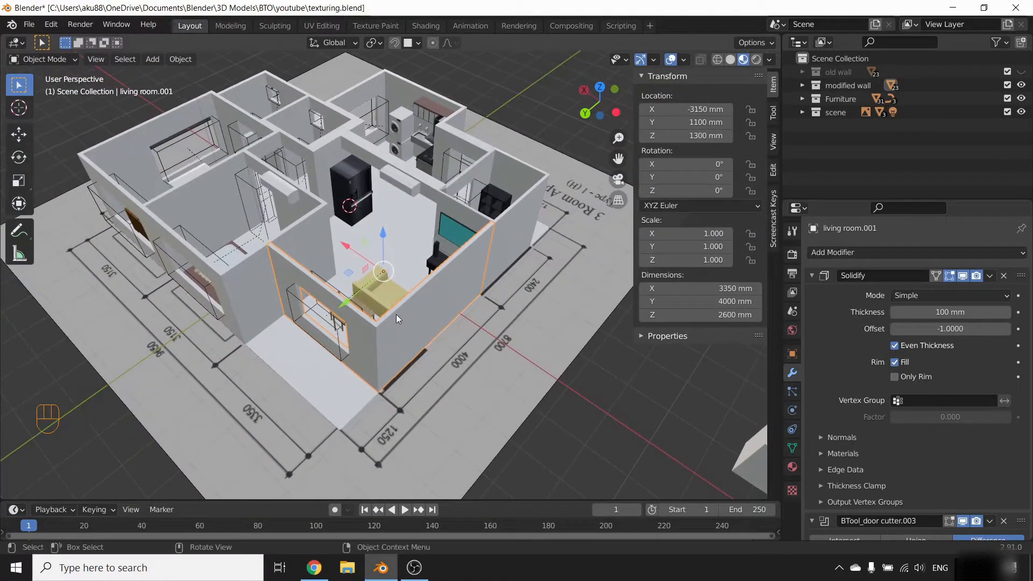
- Select the duplicated household shelter wall and inspect its modifier stack, including the Solidify settings
middle_drag(363, 376, 425, 314)
click(409, 309)
click(812, 294)
scroll(437, 314, up, 5)
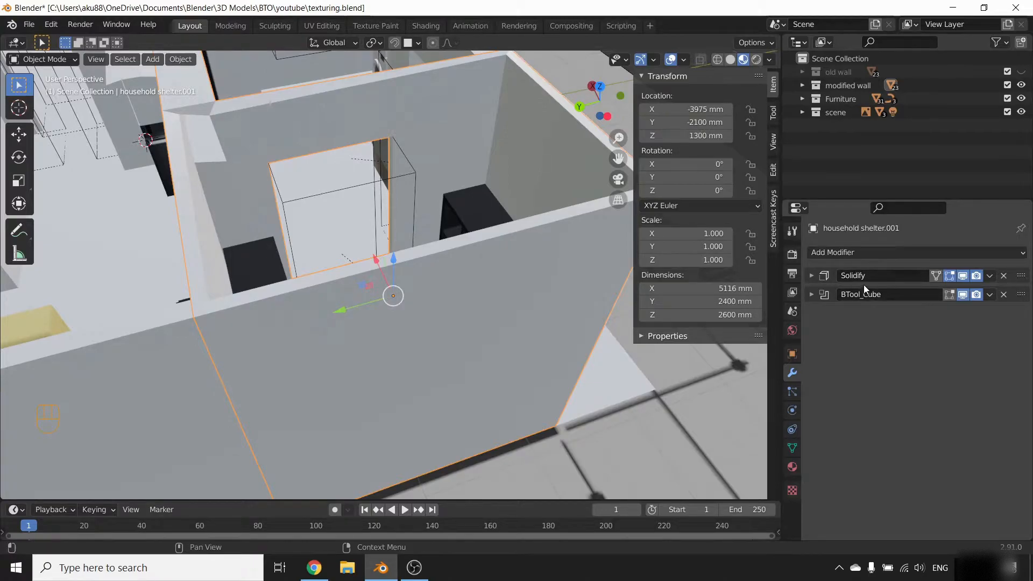
scroll(400, 272, down, 5)
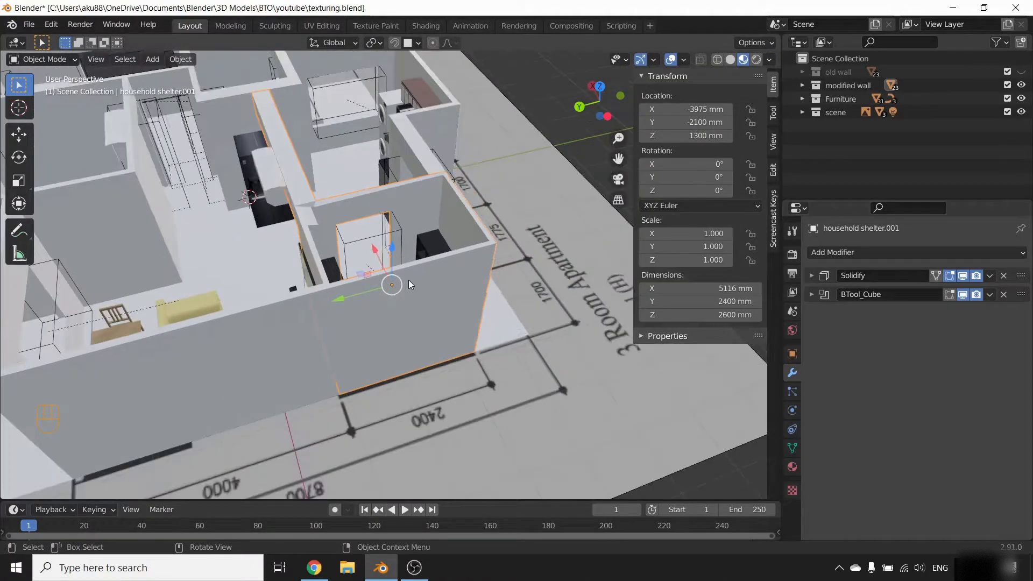
click(811, 276)
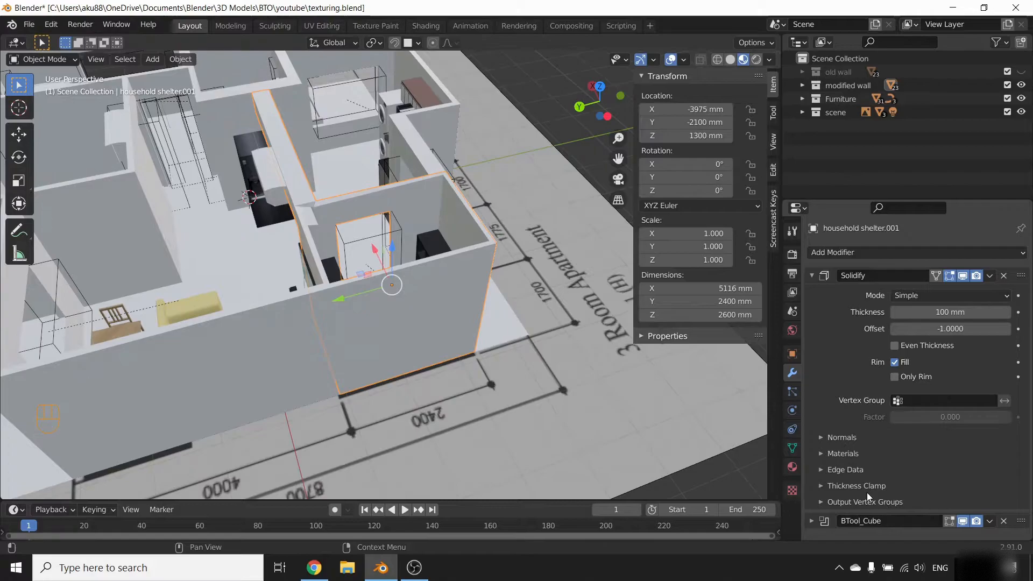
click(810, 276)
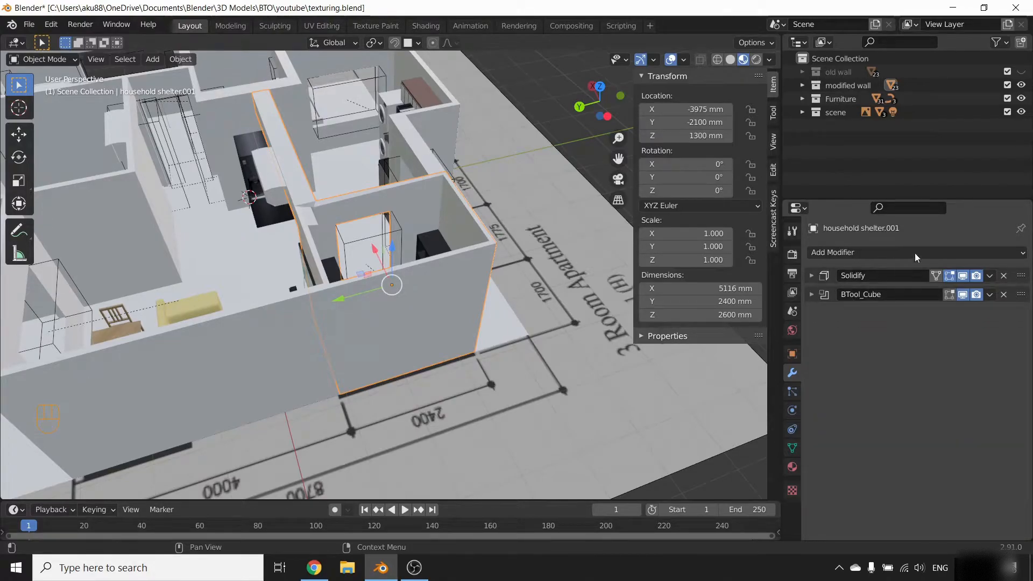
- Apply the Solidify and BTool_Cube modifiers on the household shelter wall
click(989, 276)
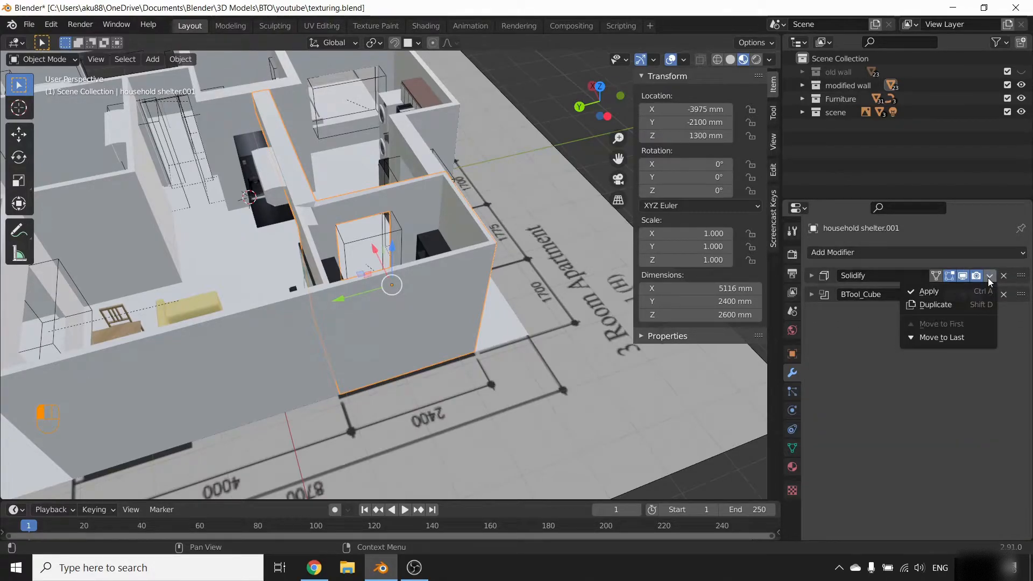
click(960, 292)
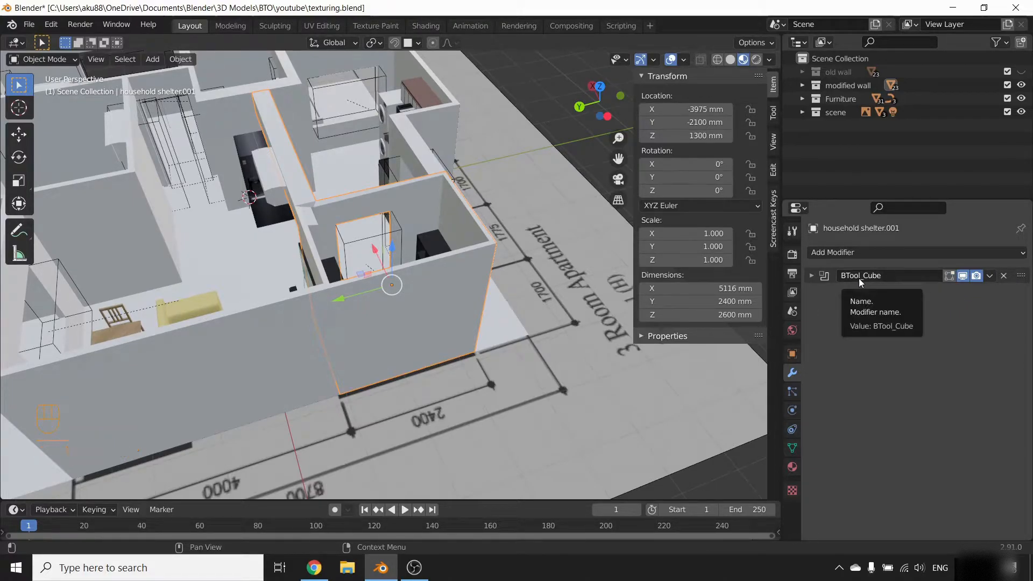
key(ctrl+a)
- Apply the Solidify and Boolean cutter modifiers on the duplicated living room wall
scroll(272, 347, down, 3)
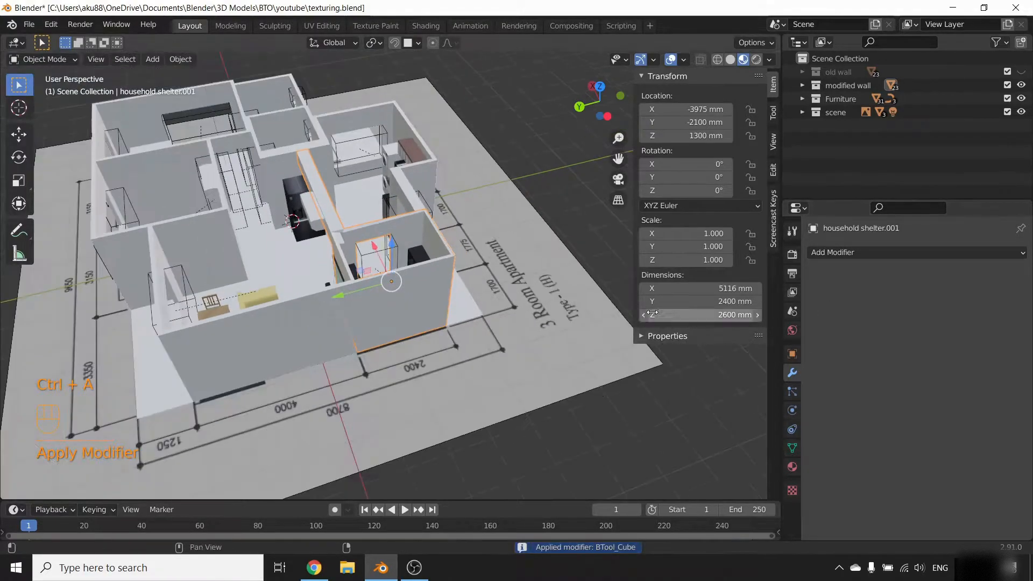
click(272, 347)
key(ctrl+a)
key(ctrl+a)
key(ctrl+a)
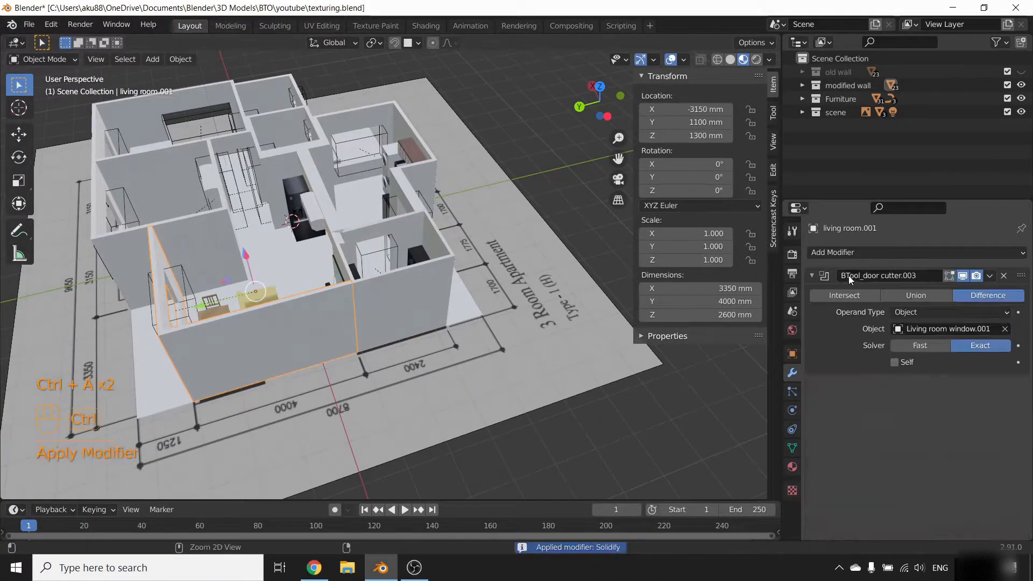
- Apply the Solidify, door and window cutter modifiers on the duplicated bedroom 2 wall
click(191, 242)
key(ctrl+a)
key(ctrl+a)
key(ctrl+a)
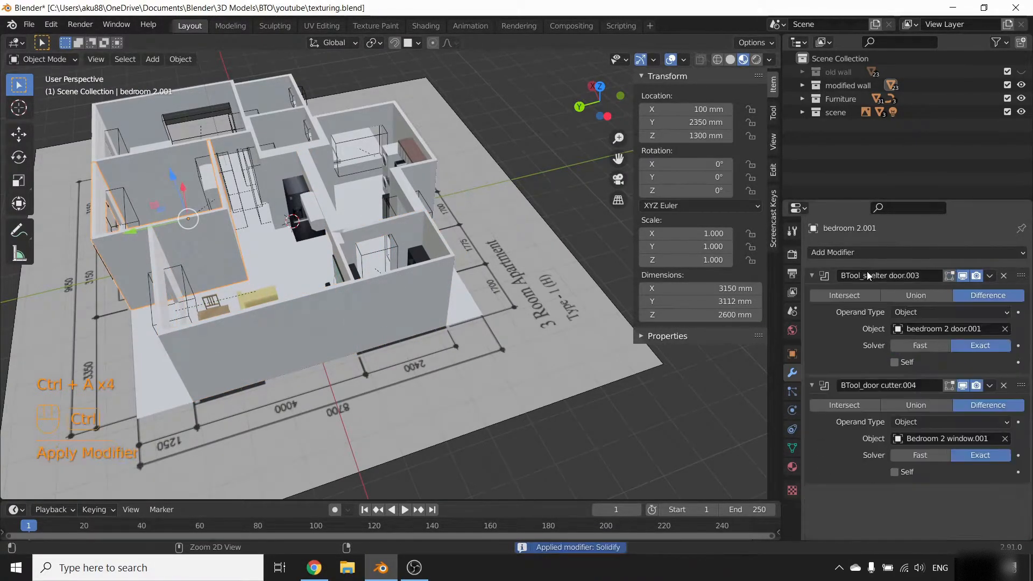
- Apply the Solidify modifier and all four door and window Boolean modifiers on the duplicated main bedroom wall
click(136, 189)
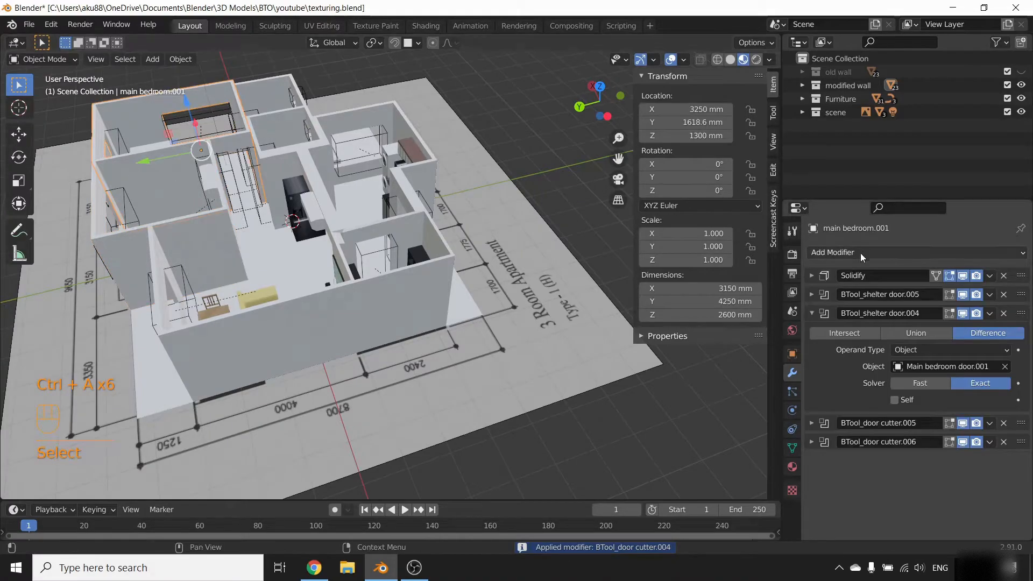
key(ctrl+a)
key(ctrl+a)
key(ctrl+a)
key(ctrl+a)
key(ctrl+a)
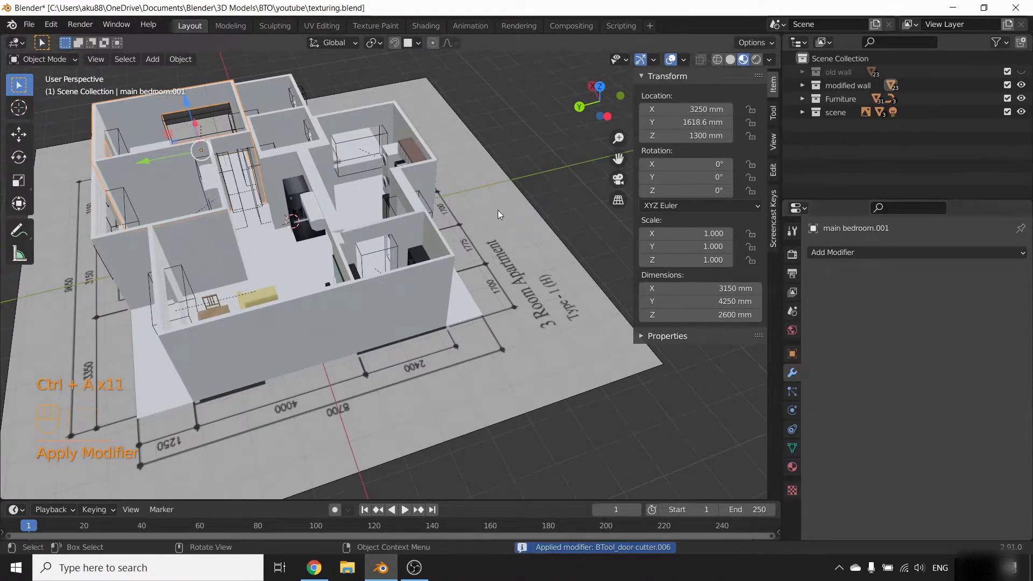
- Apply all modifiers on the duplicated WC1 wall and on the duplicated kitchen wall
click(276, 99)
key(ctrl+a)
key(ctrl+a)
key(ctrl+a)
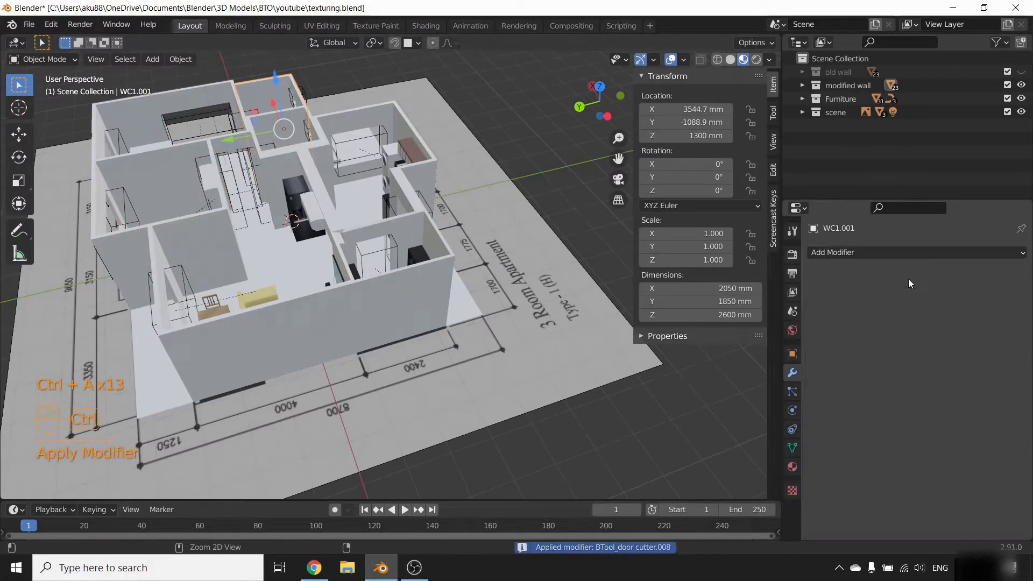
click(281, 181)
key(ctrl+a)
key(ctrl+a)
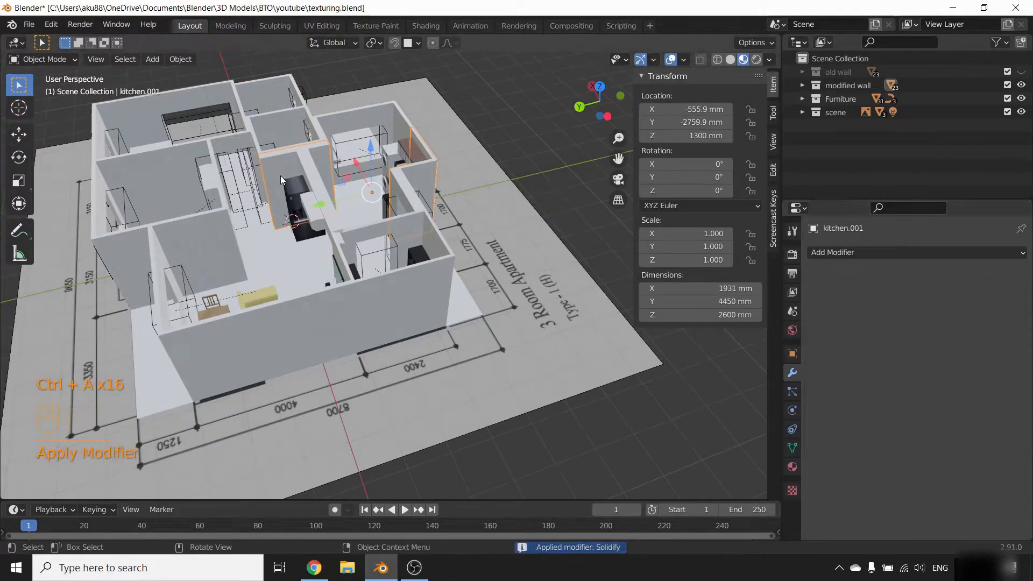
- Apply the service yard wall's Solidify, BTool_shelter door.007 and BTool_door cutter.007 modifiers
click(393, 209)
key(ctrl+a)
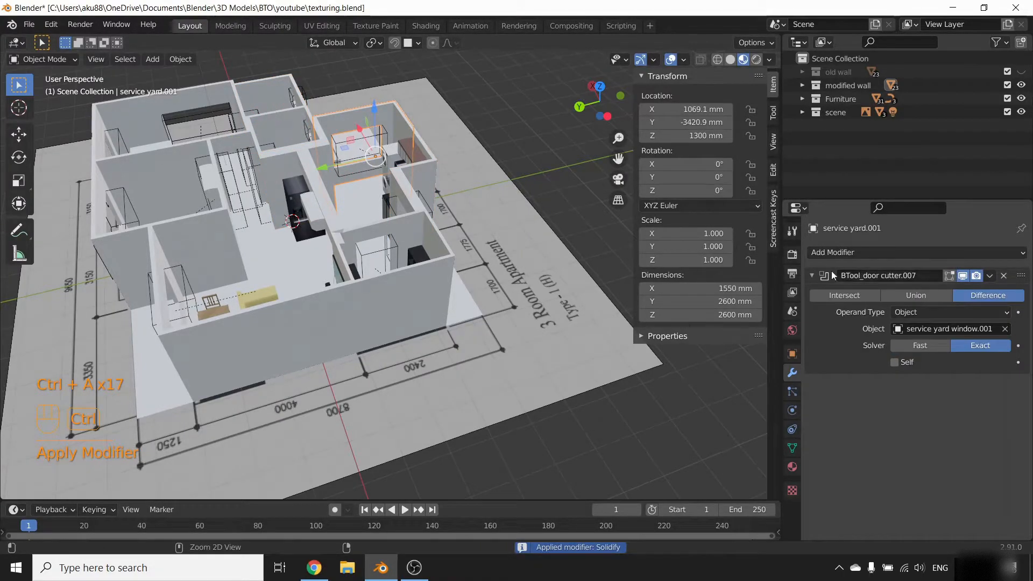
key(ctrl+a)
click(388, 193)
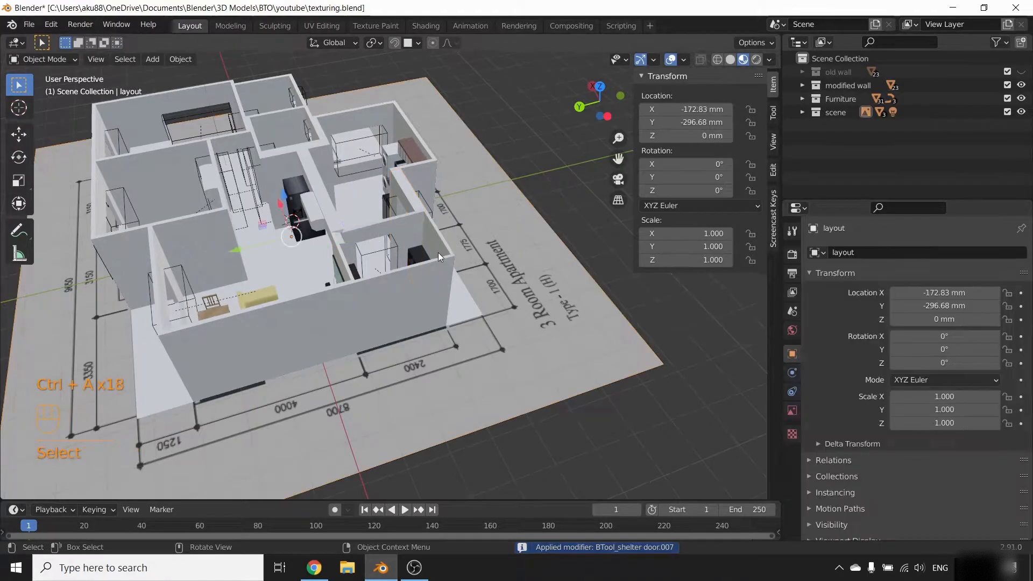
click(395, 172)
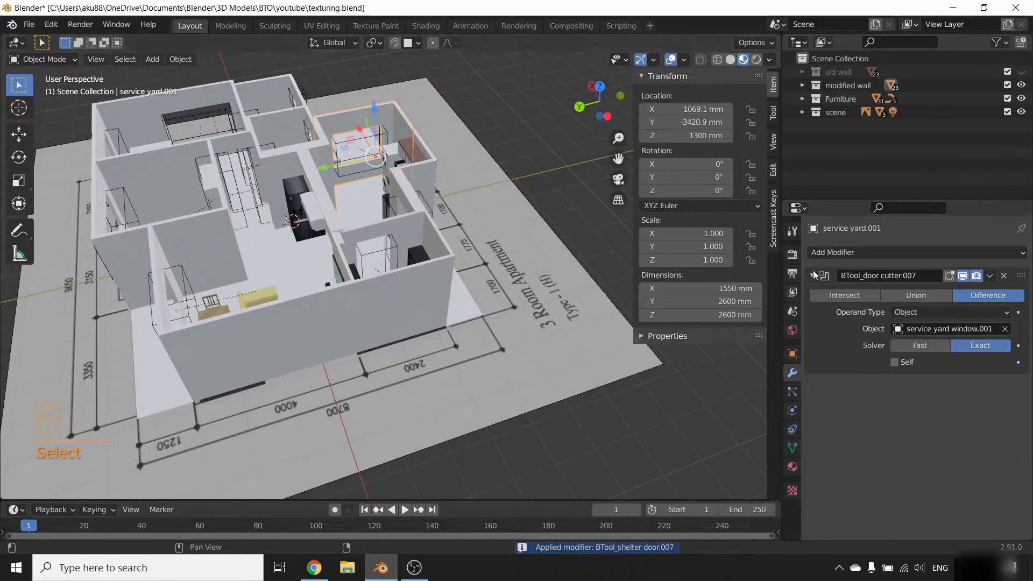
key(ctrl+a)
- Apply all modifiers on the duplicated WC2 wall and check the neighbouring walls for leftover modifiers
click(371, 263)
click(266, 153)
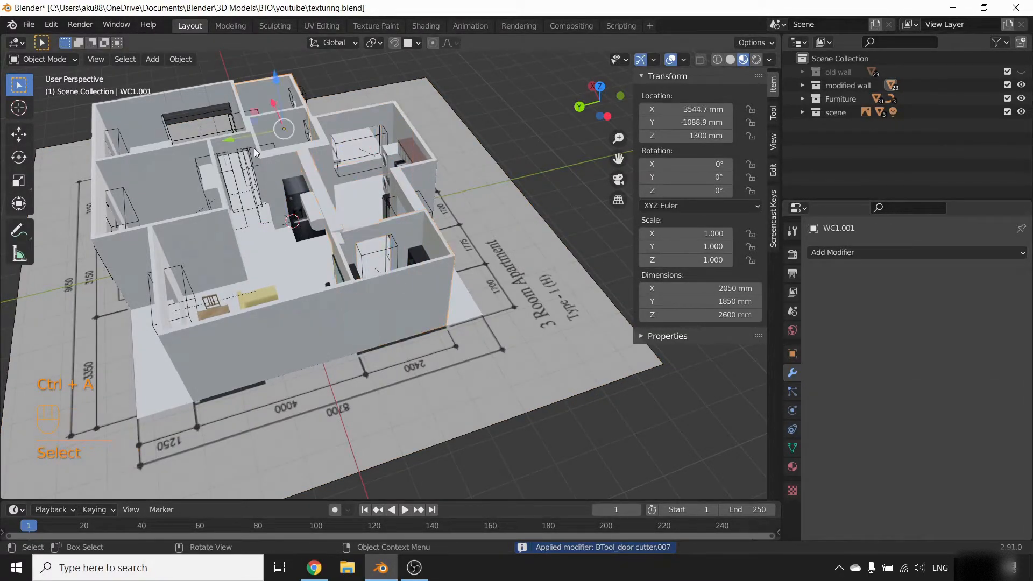
key(ctrl+a)
key(ctrl+a)
key(ctrl+a)
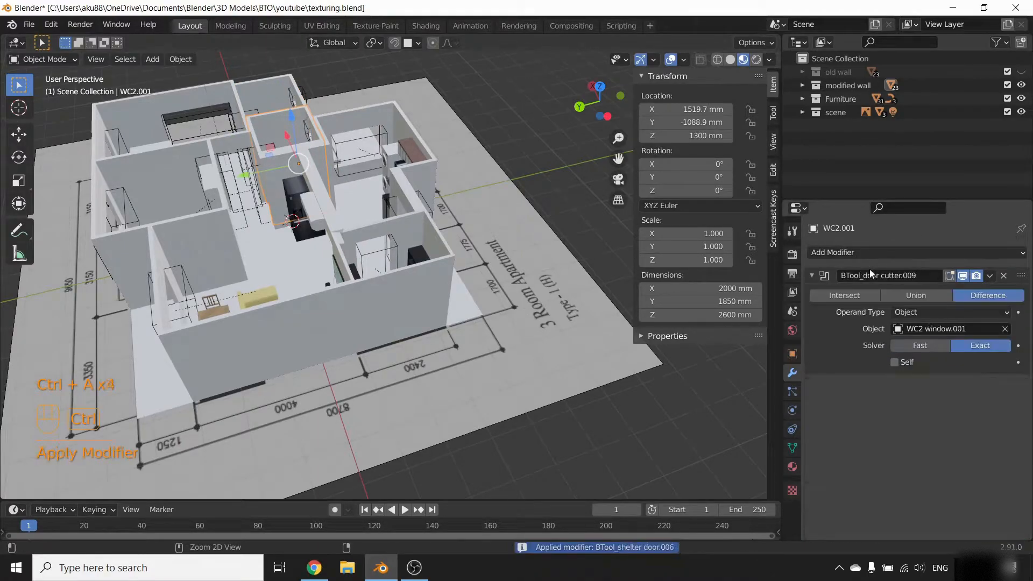
click(211, 189)
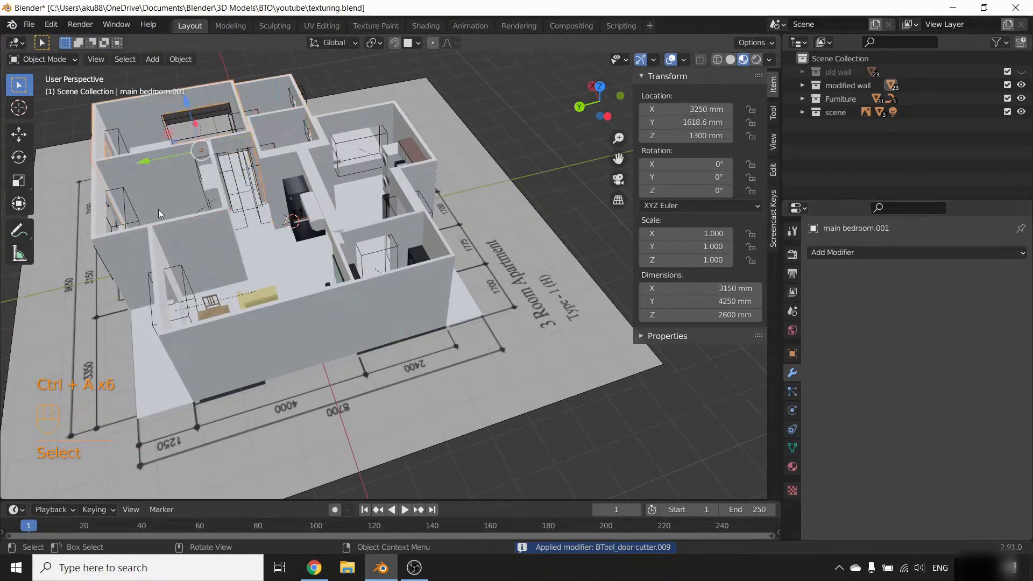
click(232, 148)
- Inspect the living room wall's applied mesh in Edit Mode by selecting its inner face in perspective view, and return to Object Mode
click(335, 353)
middle_drag(336, 353, 315, 292)
scroll(361, 319, up, 5)
key(Tab)
middle_drag(344, 382, 344, 226)
click(458, 349)
key(KP_5)
drag(560, 140, 608, 176)
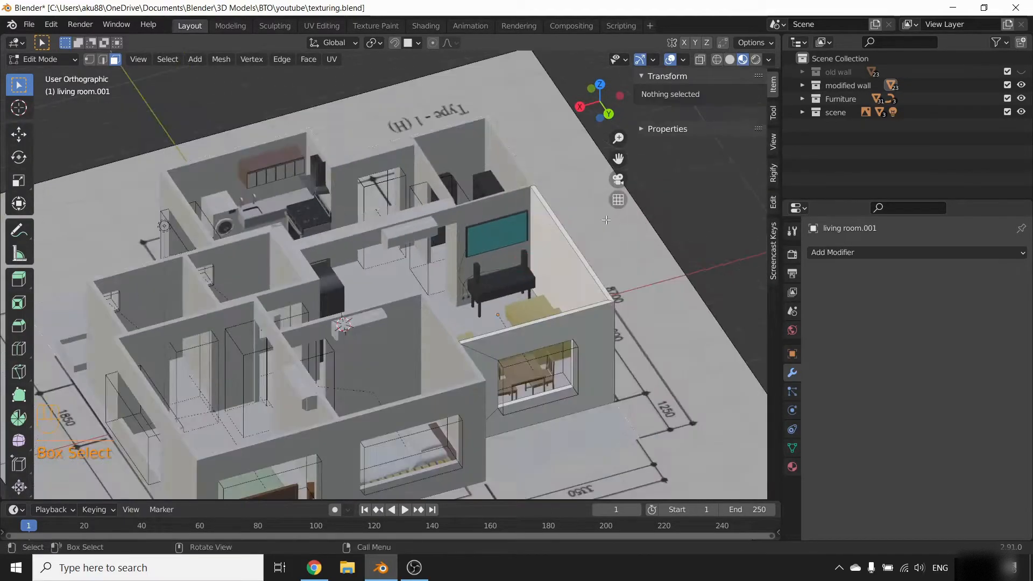
click(618, 199)
click(595, 282)
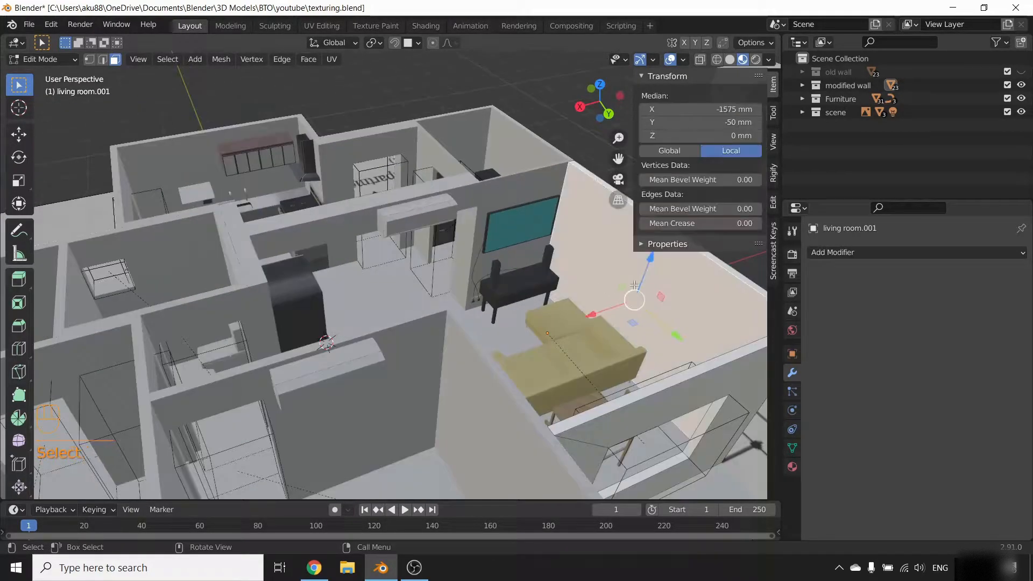
middle_drag(595, 283, 231, 370)
middle_drag(213, 329, 336, 222)
key(Tab)
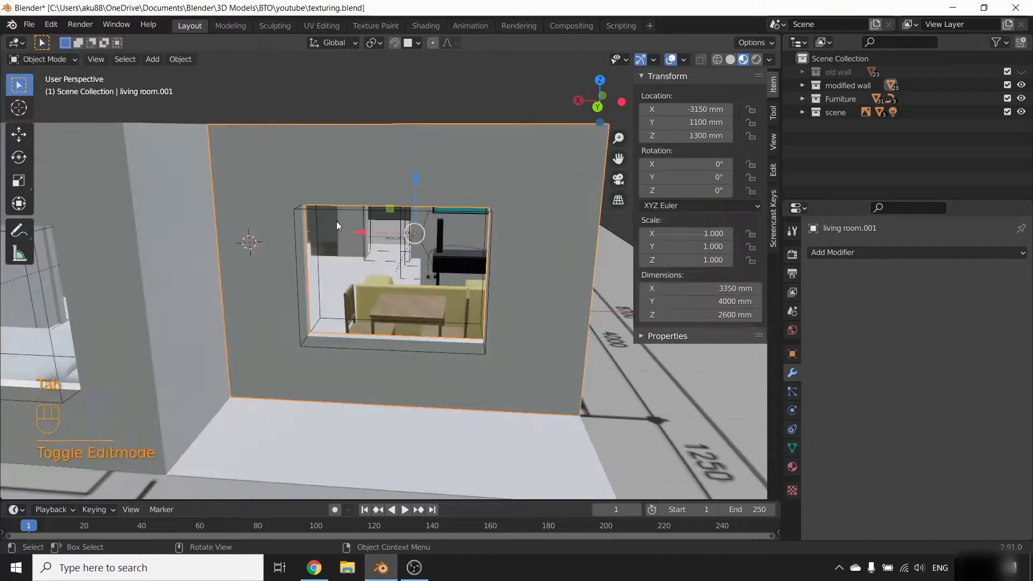
- Try scaling down the living room window cutter to test whether it still affects the wall opening, and cancel the scaling
click(333, 212)
click(420, 240)
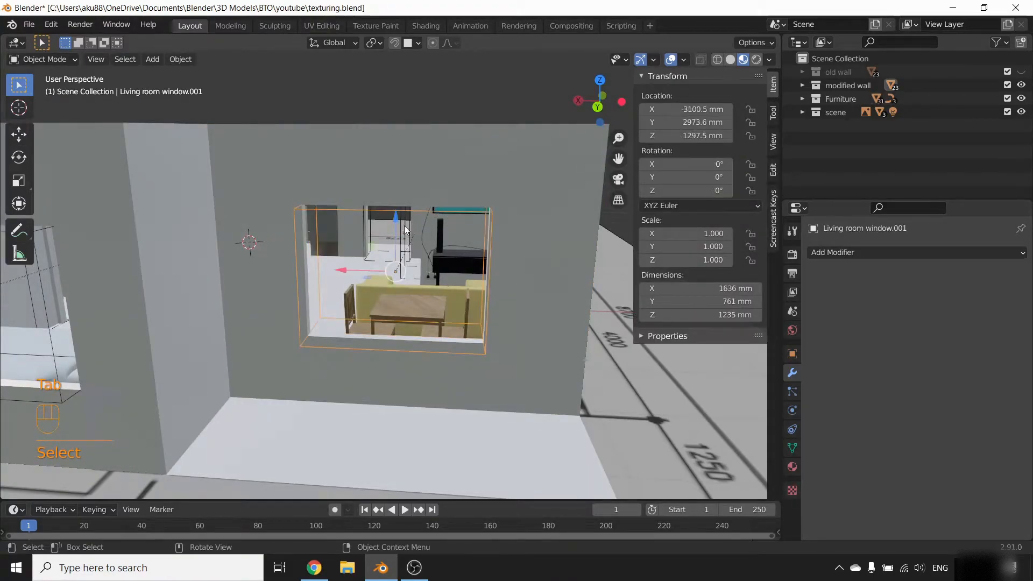
key(s)
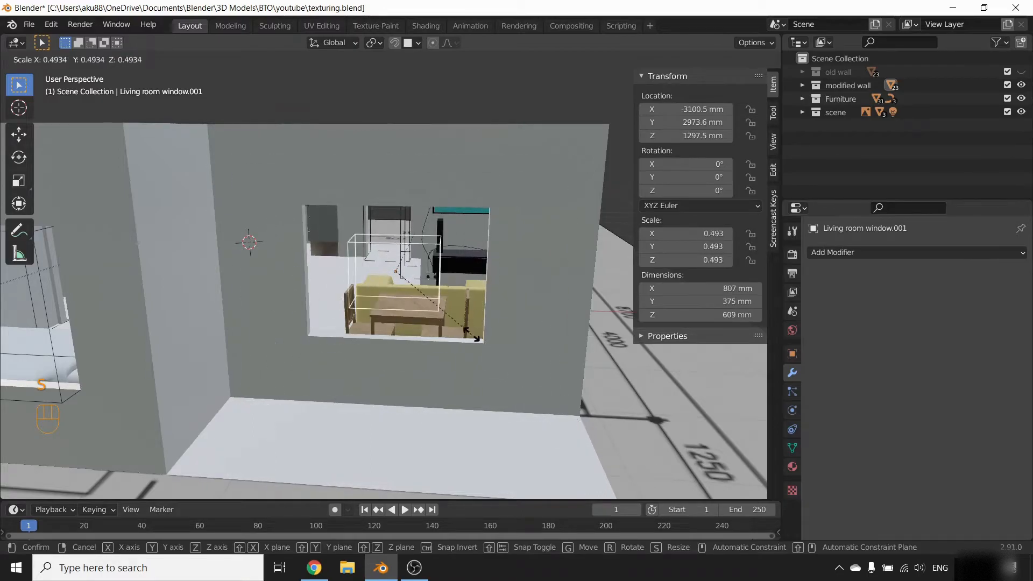
key(Escape)
- Add the bedroom 2 window and door cutters, the main bedroom and WC door cutters, and both main bedroom window cutters to the selection
scroll(422, 288, down, 6)
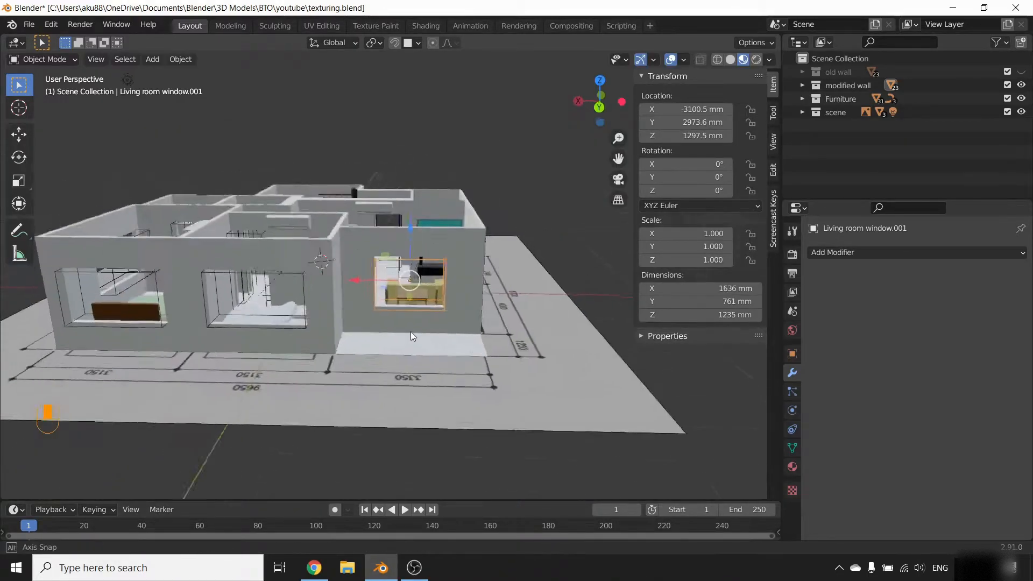
middle_drag(391, 319, 344, 329)
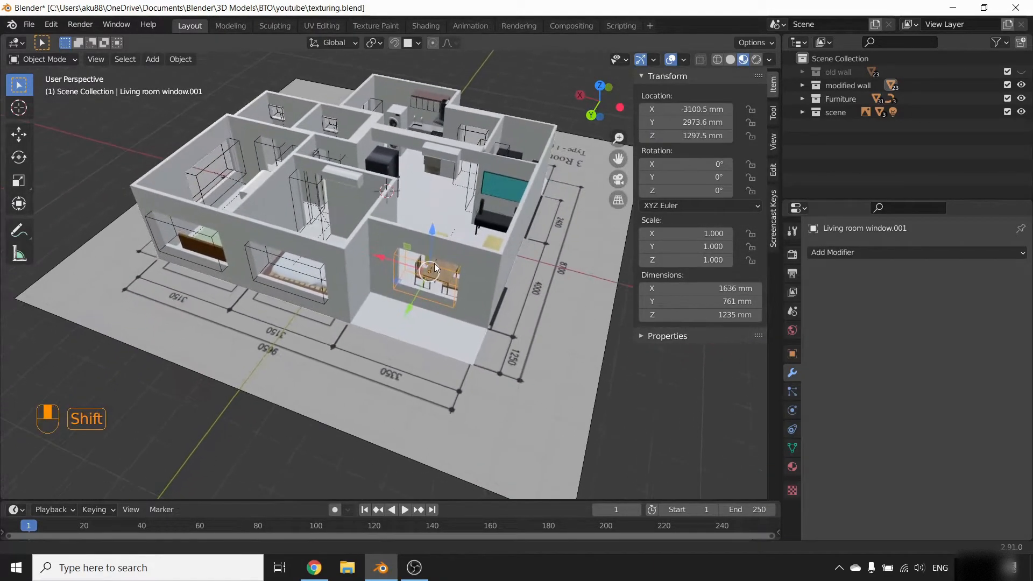
scroll(231, 277, up, 6)
shift+click(211, 264)
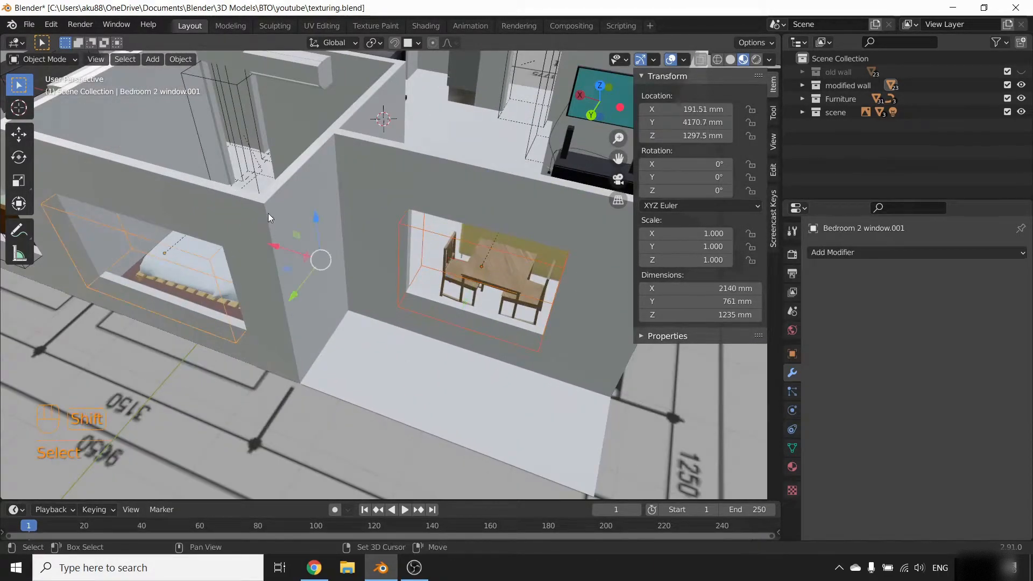
scroll(293, 224, down, 3)
shift+click(319, 224)
scroll(333, 229, down, 3)
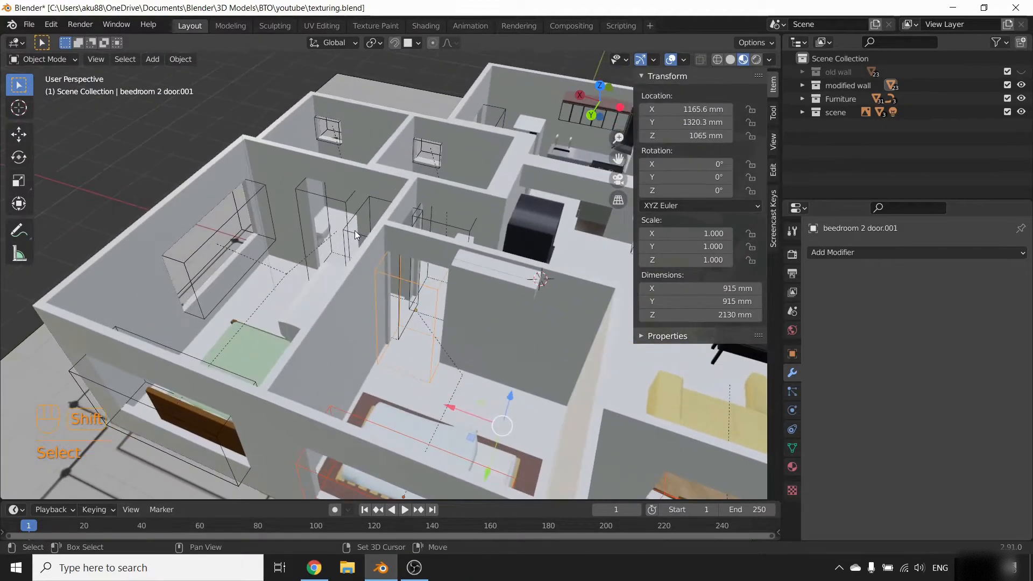
shift+click(347, 234)
shift+click(343, 212)
shift+click(243, 223)
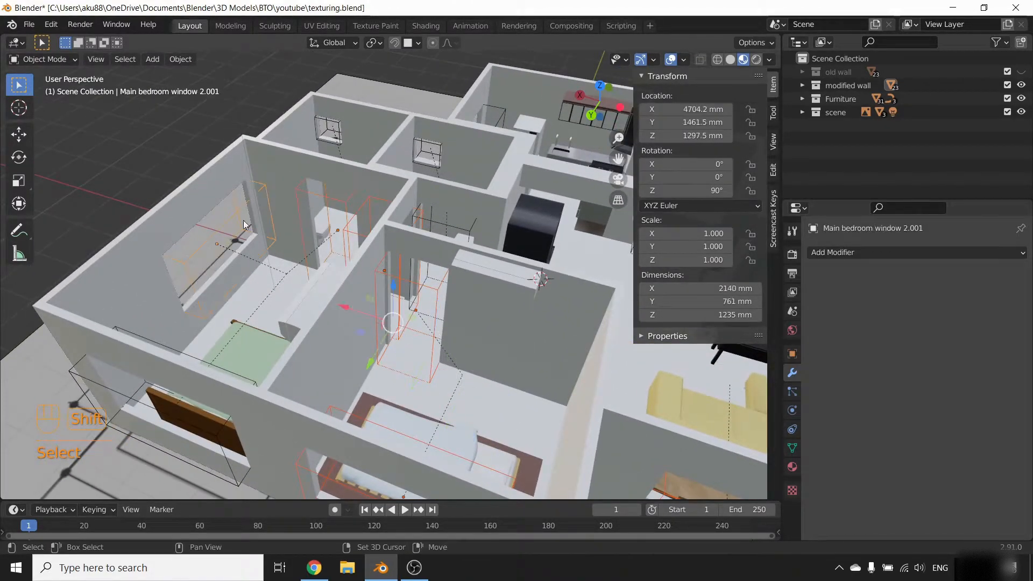
shift+click(129, 402)
- Move the selected window and door cutters into a new collection named "cutters" and hide that collection
key(m)
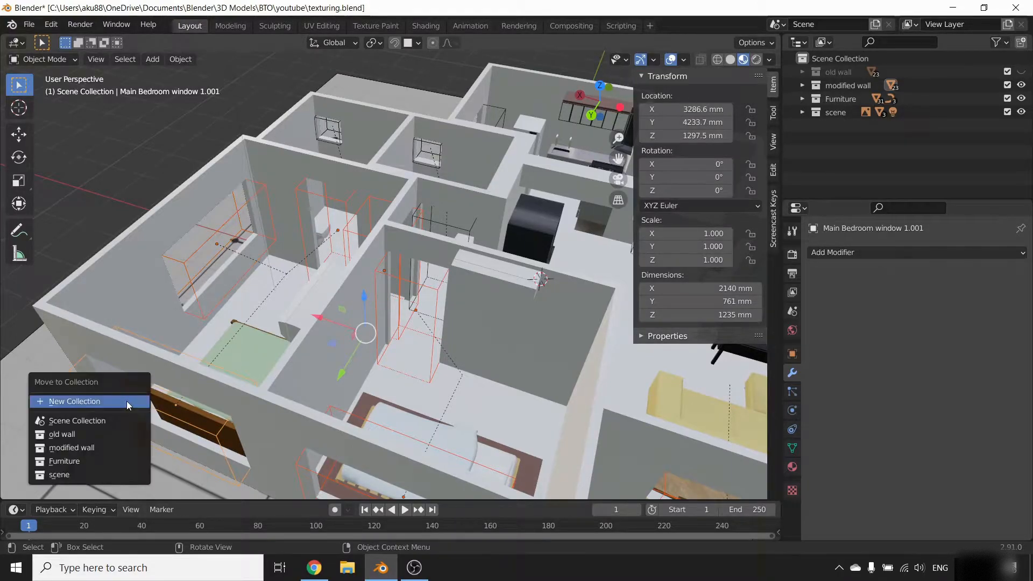
click(129, 403)
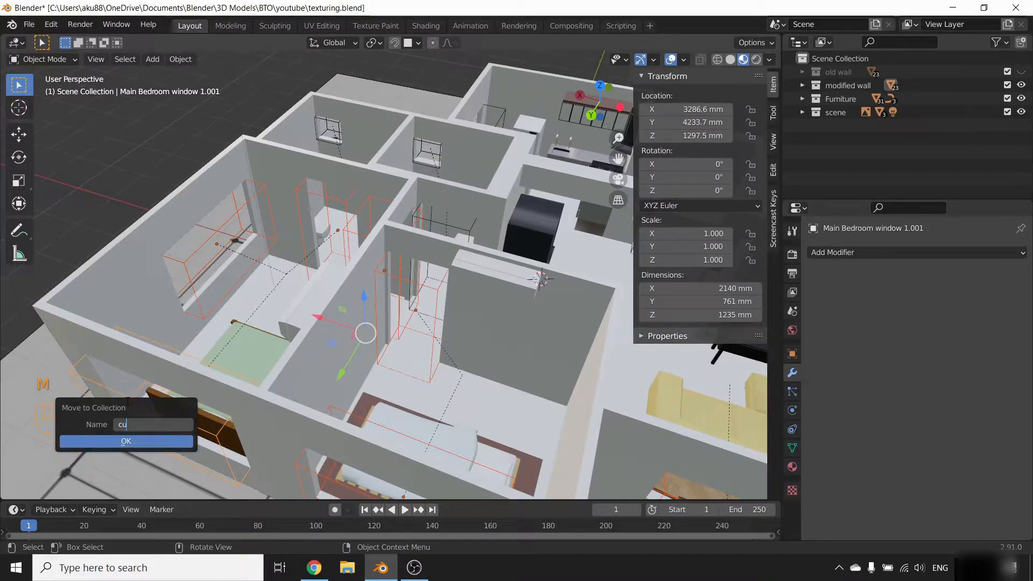
key(Return)
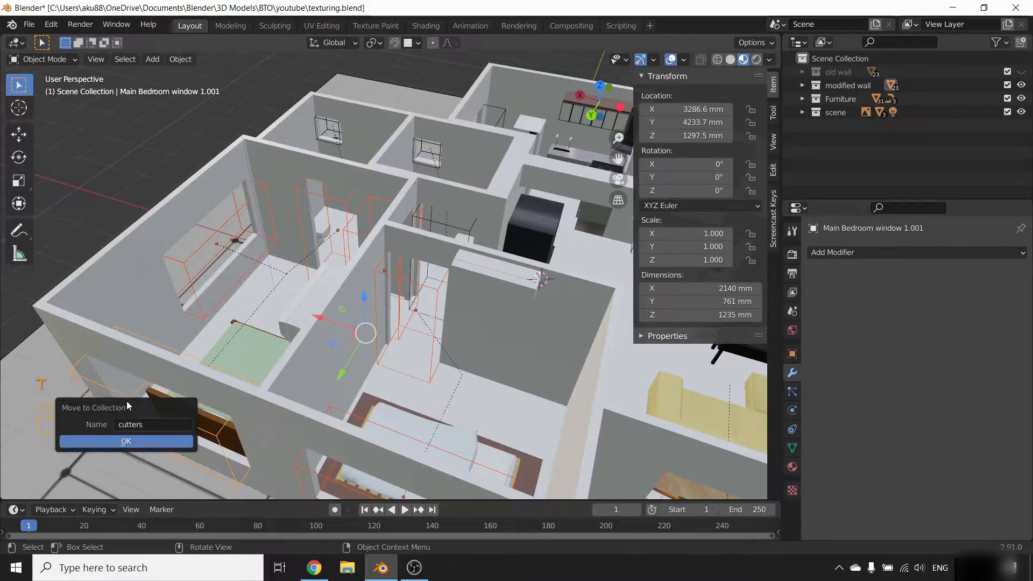
click(131, 445)
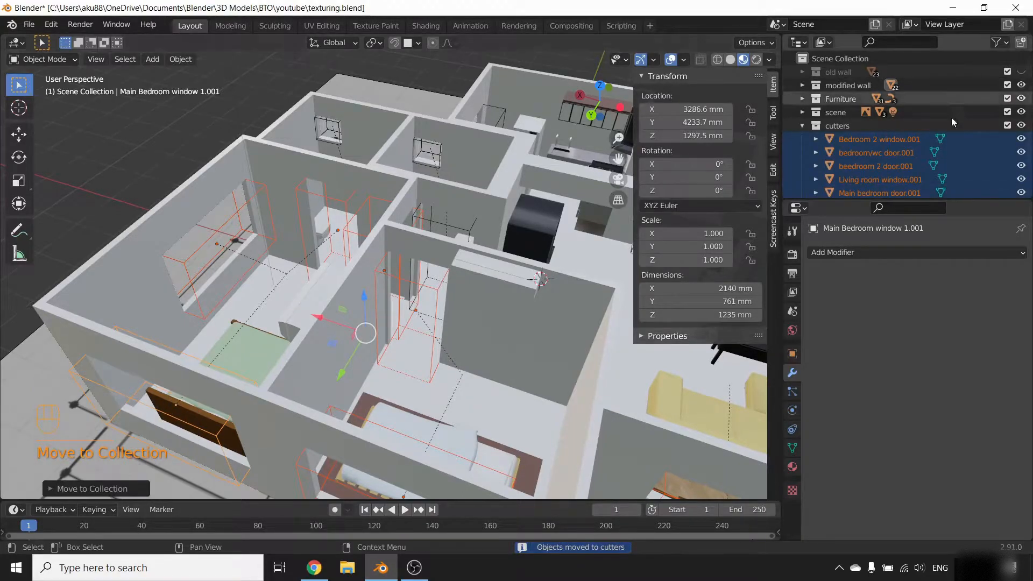
click(1021, 125)
scroll(390, 307, down, 3)
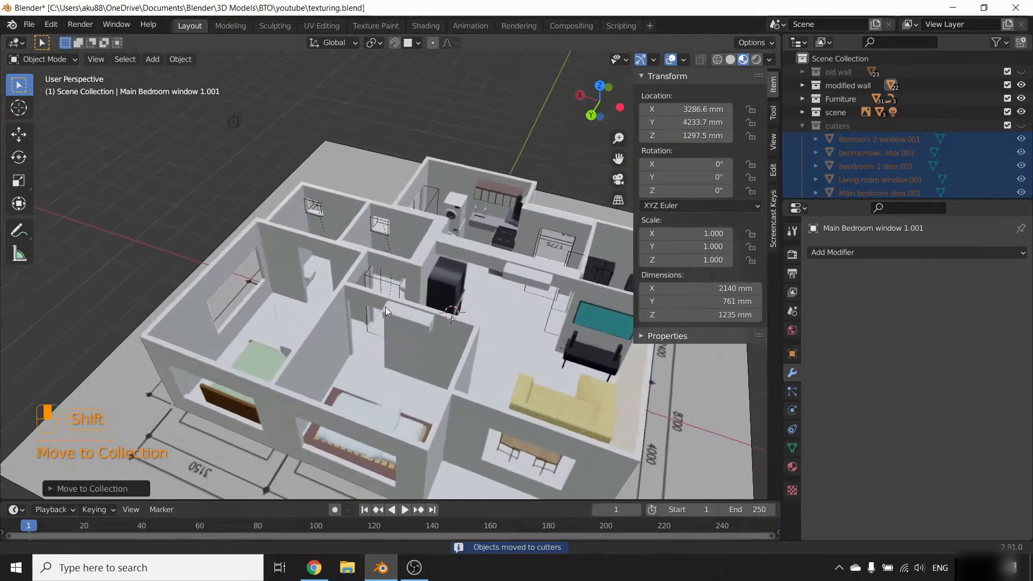
scroll(298, 228, up, 5)
click(183, 117)
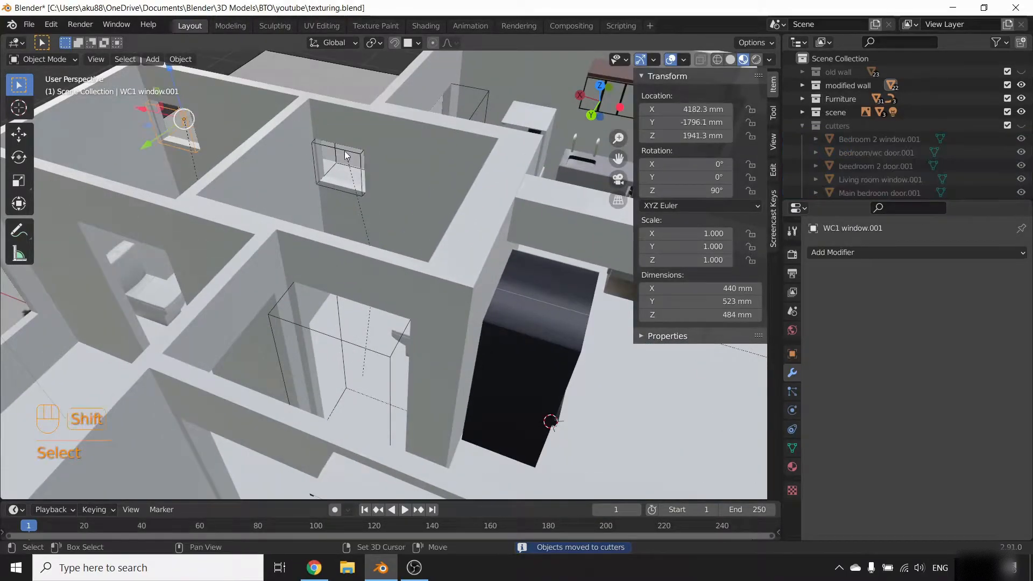
shift+click(343, 157)
shift+click(367, 348)
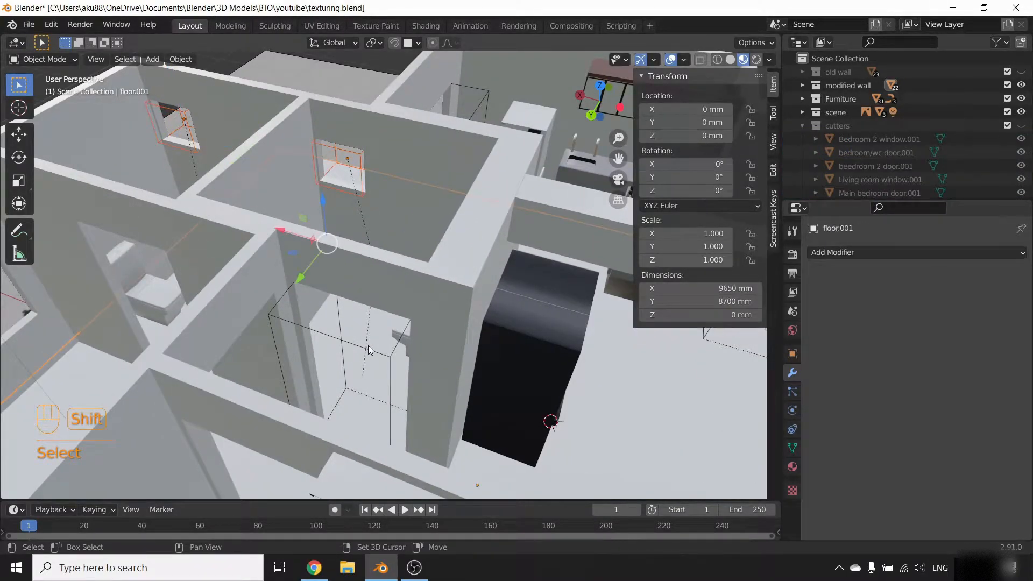
shift+click(422, 208)
- Move the WC1 window, WC2 window and WC2 door cutters into the "cutters" collection
click(354, 157)
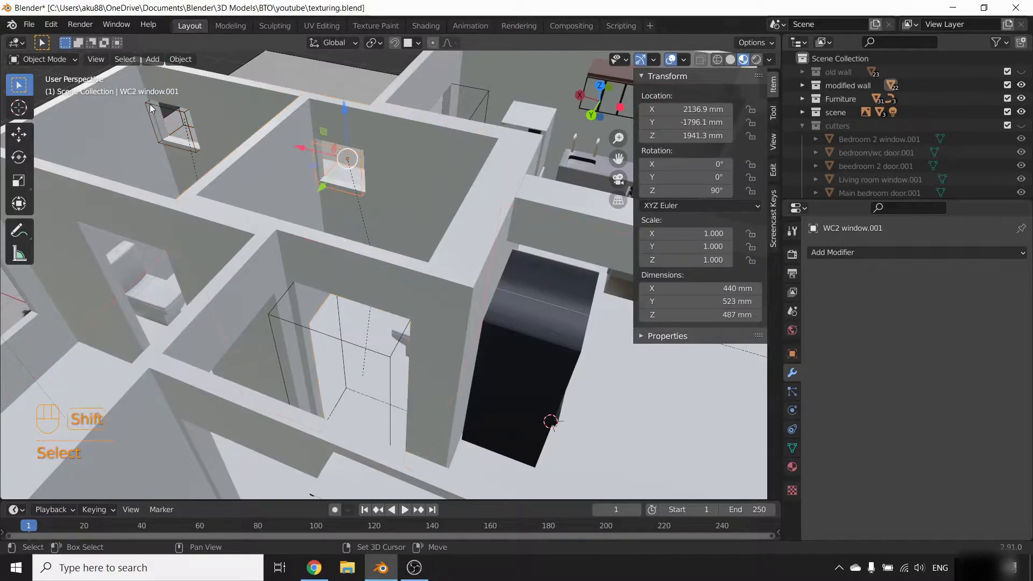
shift+click(181, 121)
shift+click(306, 326)
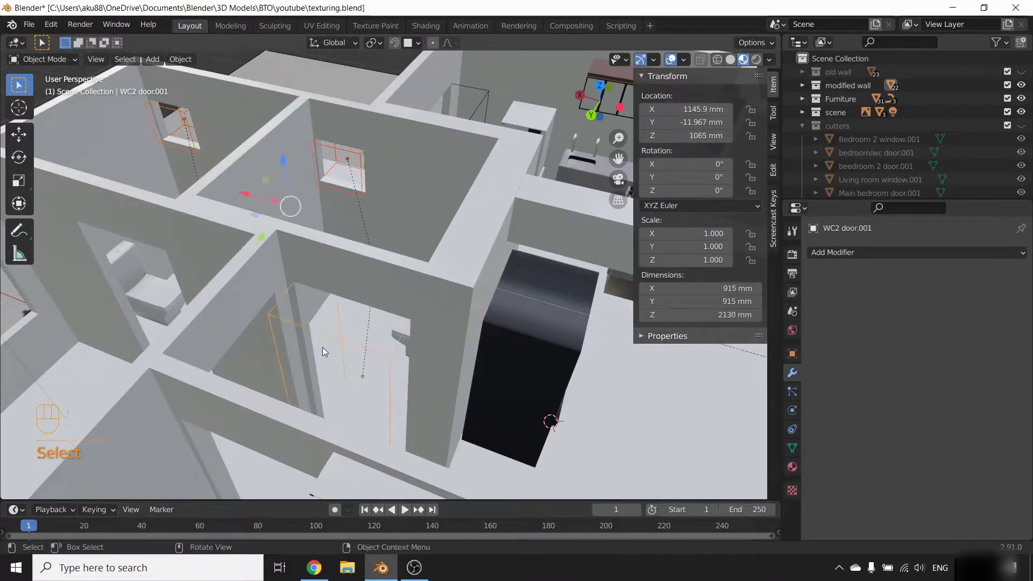
key(m)
click(298, 434)
- Move the cutter beside the washing machines, the main door cutter and the shelter door cutter into the "cutters" collection
middle_drag(357, 383, 373, 267)
click(444, 216)
shift+click(414, 240)
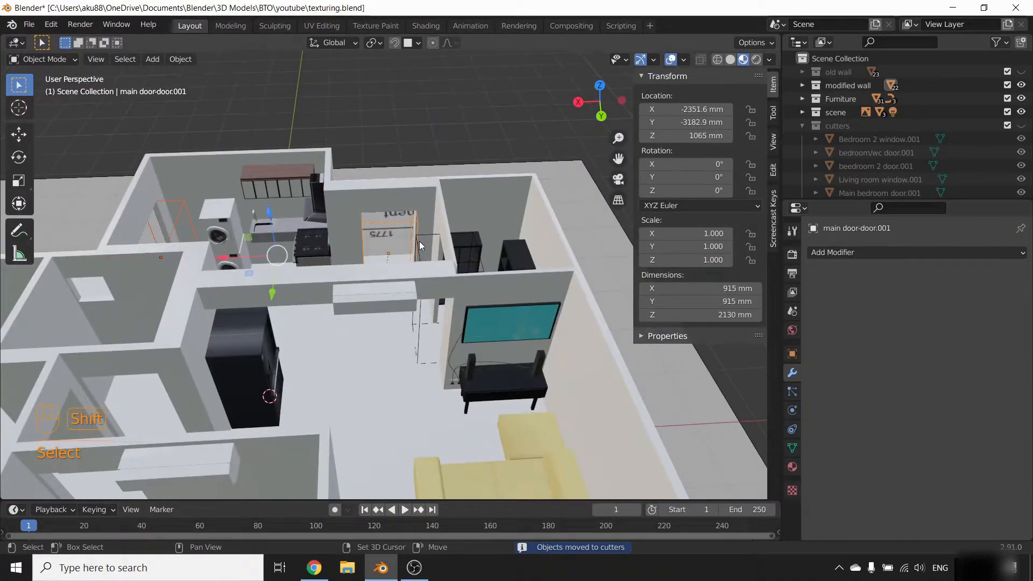
shift+click(419, 241)
scroll(424, 285, down, 5)
middle_drag(379, 261, 366, 324)
key(m)
click(377, 305)
- Inspect the apartment from several sides for cutters still left in the wall openings
scroll(421, 317, up, 5)
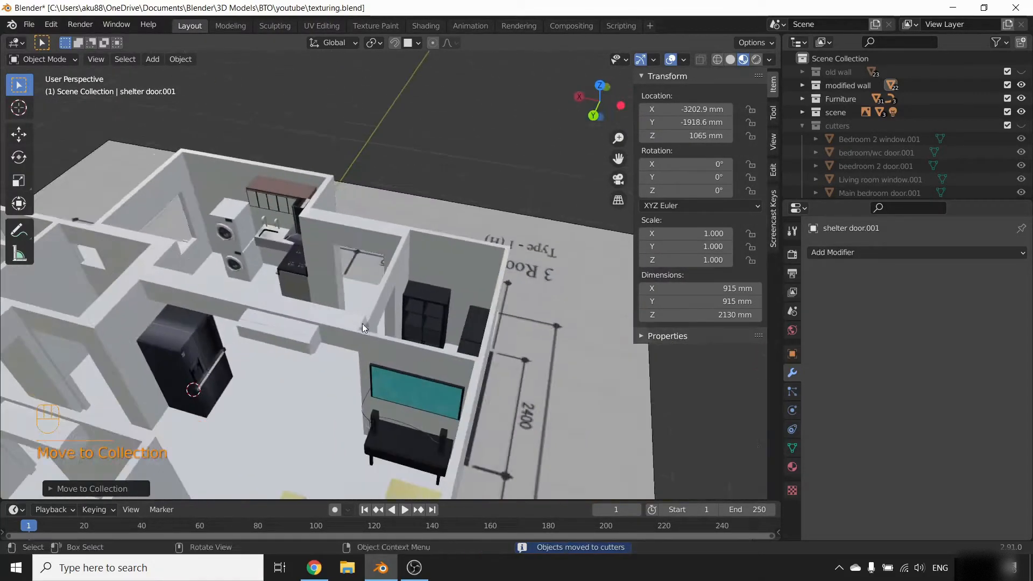
scroll(366, 324, down, 3)
scroll(281, 306, up, 3)
scroll(281, 307, down, 4)
scroll(427, 260, up, 3)
middle_drag(427, 260, 526, 295)
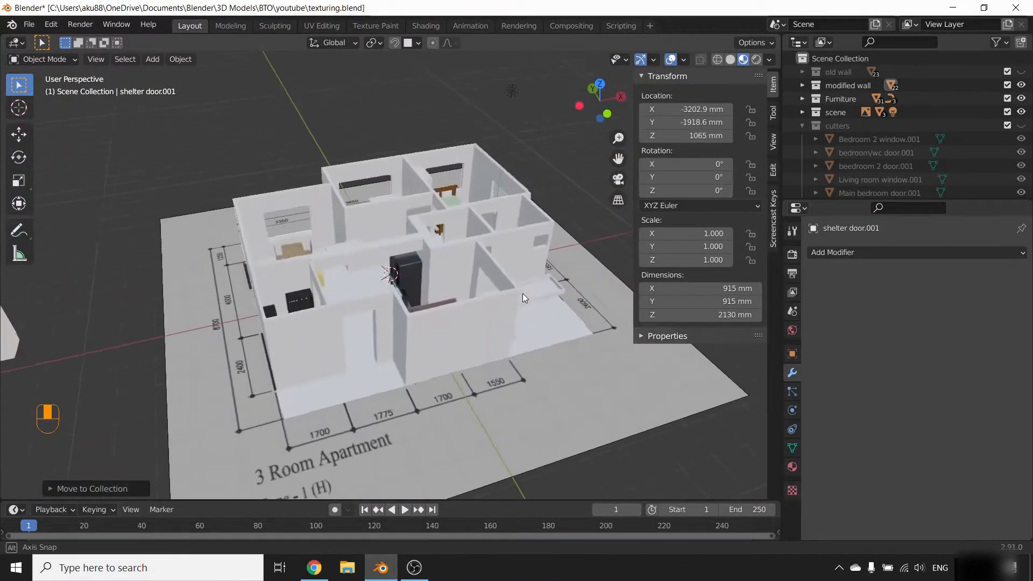
scroll(526, 295, up, 3)
middle_drag(277, 342, 437, 260)
scroll(427, 275, down, 3)
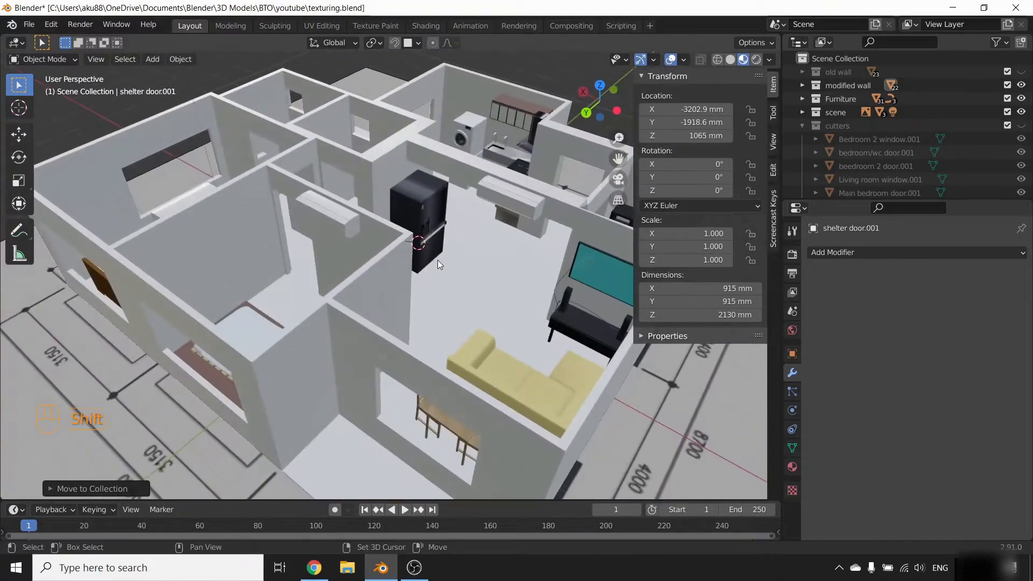
scroll(437, 260, up, 2)
scroll(392, 346, up, 3)
click(311, 231)
middle_drag(311, 231, 330, 222)
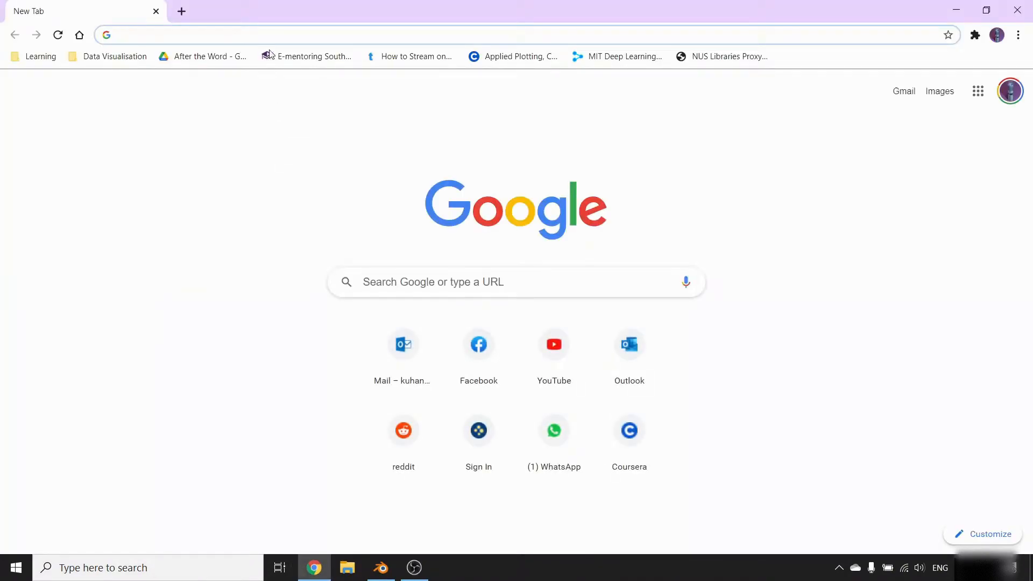
click(266, 36)
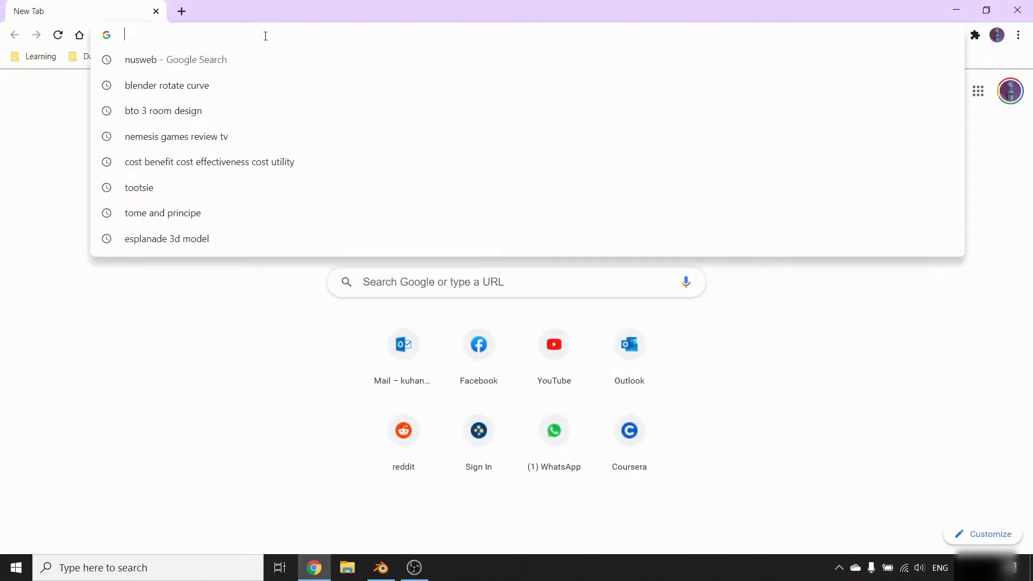
text(free textures)
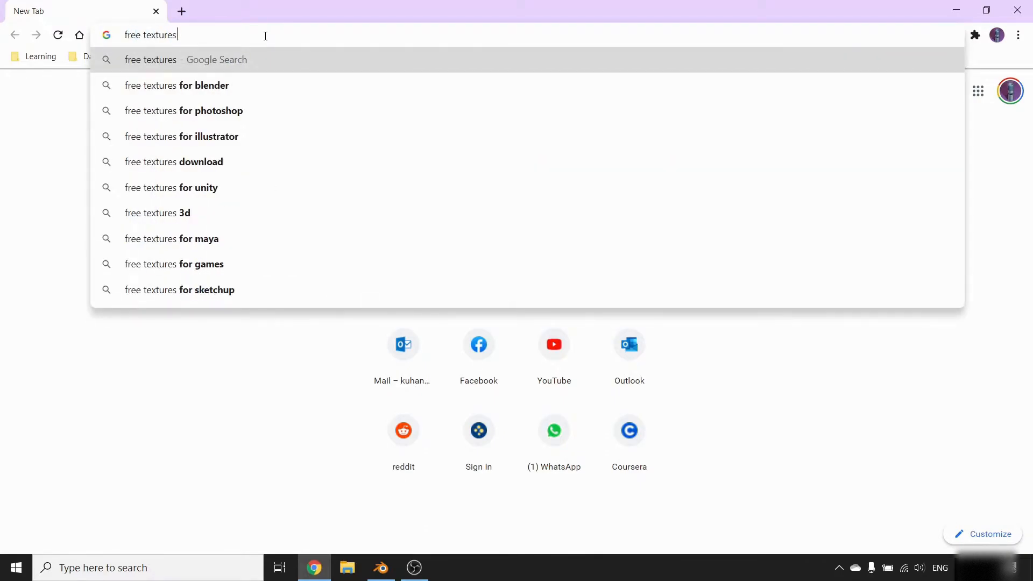
key(BackSpace)
key(BackSpace)
key(BackSpace)
key(BackSpace)
key(BackSpace)
key(BackSpace)
key(BackSpace)
key(BackSpace)
key(BackSpace)
key(BackSpace)
key(BackSpace)
key(BackSpace)
key(BackSpace)
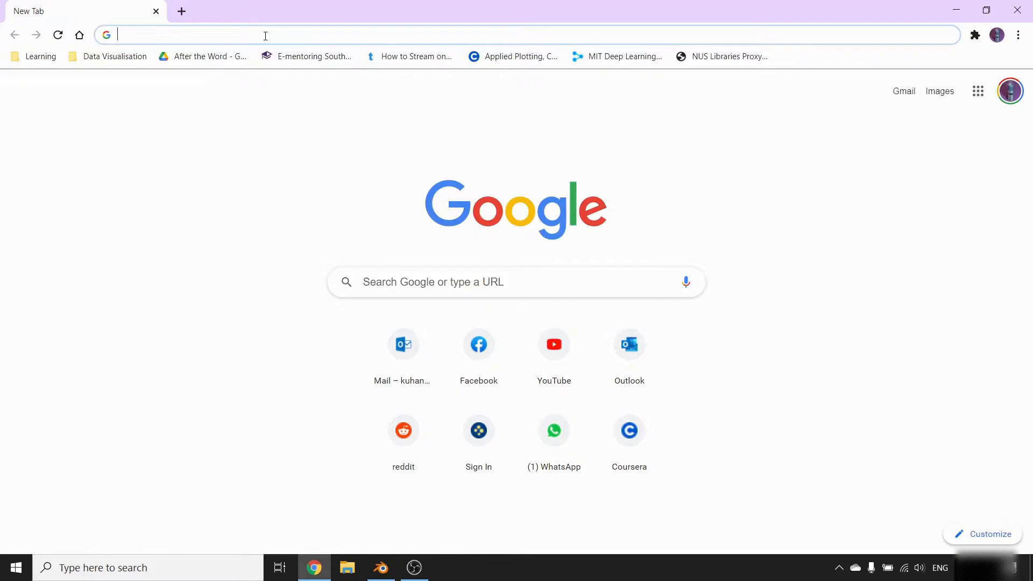
- Search Google for "quixel megascans", open the Quixel Megascans site and glance over its home page
text(quixel.com/megascans/home)
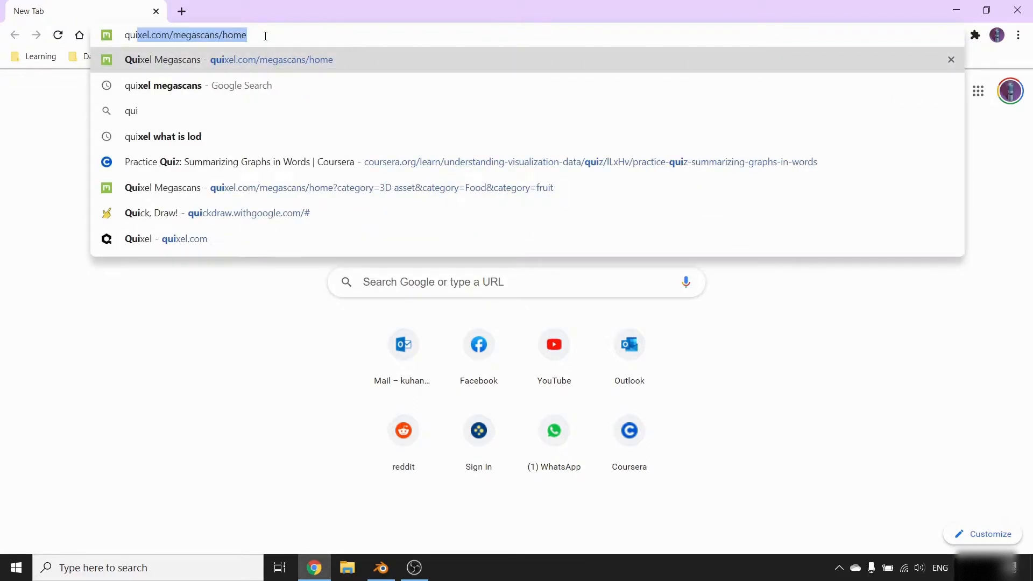
key(Down)
key(Return)
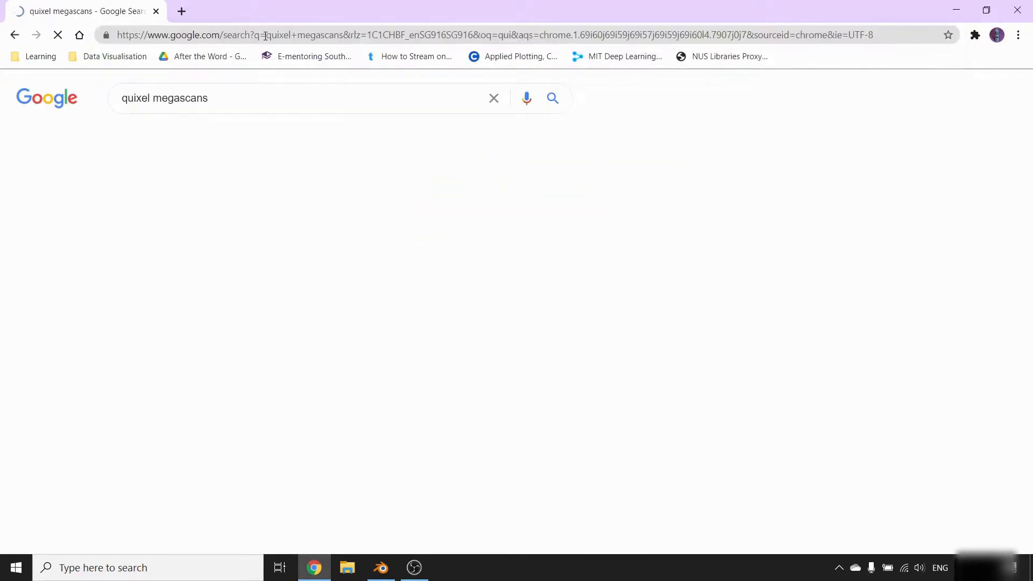
click(202, 216)
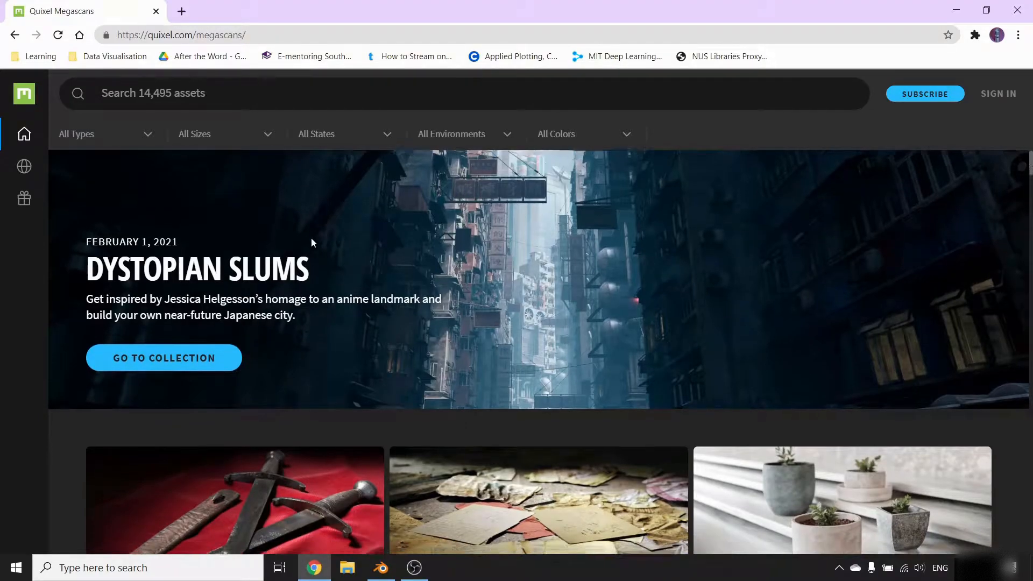
scroll(312, 242, down, 3)
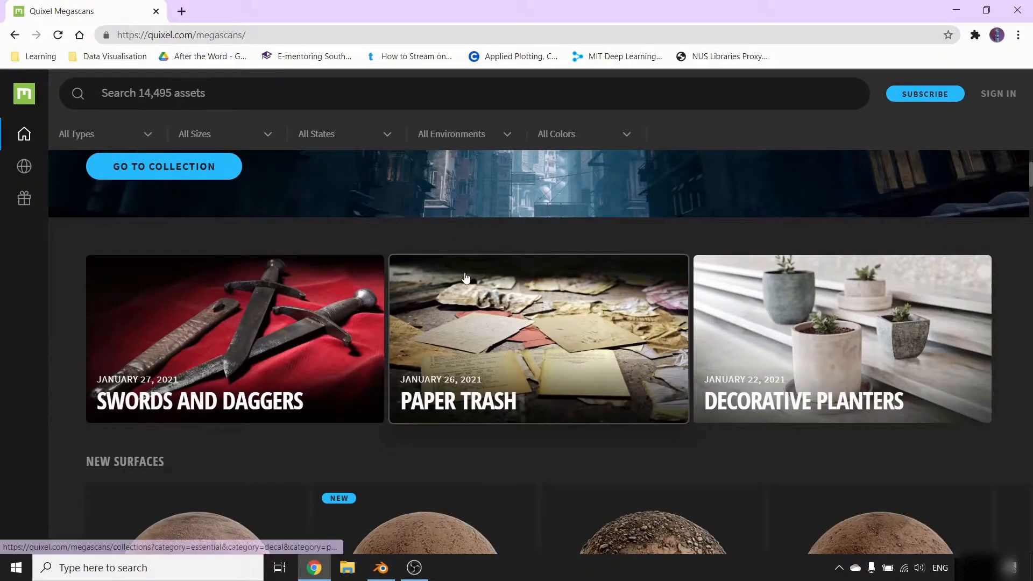
scroll(468, 279, up, 3)
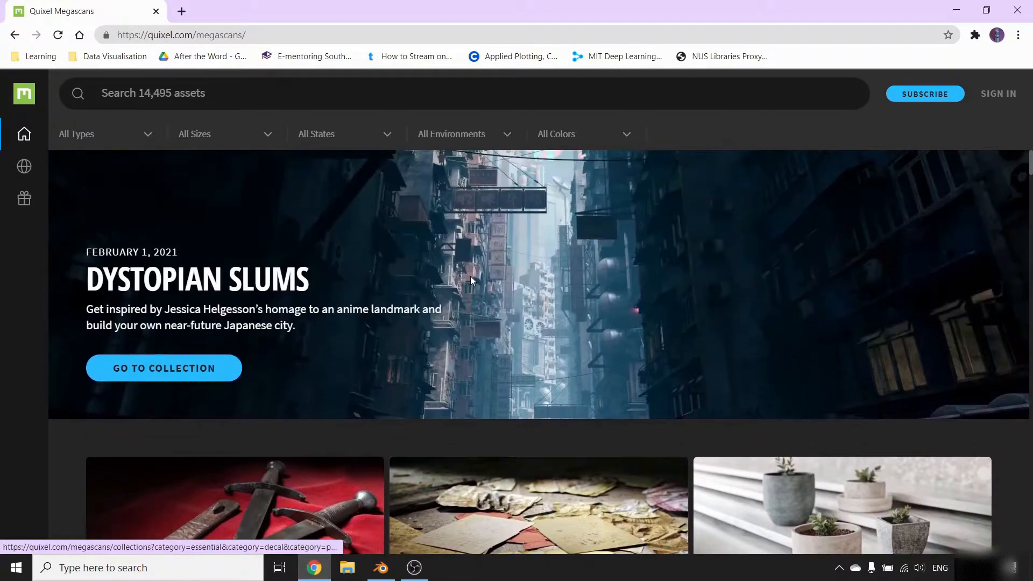
- Sign in to Quixel and open the asset library through Explore Megascans
click(993, 95)
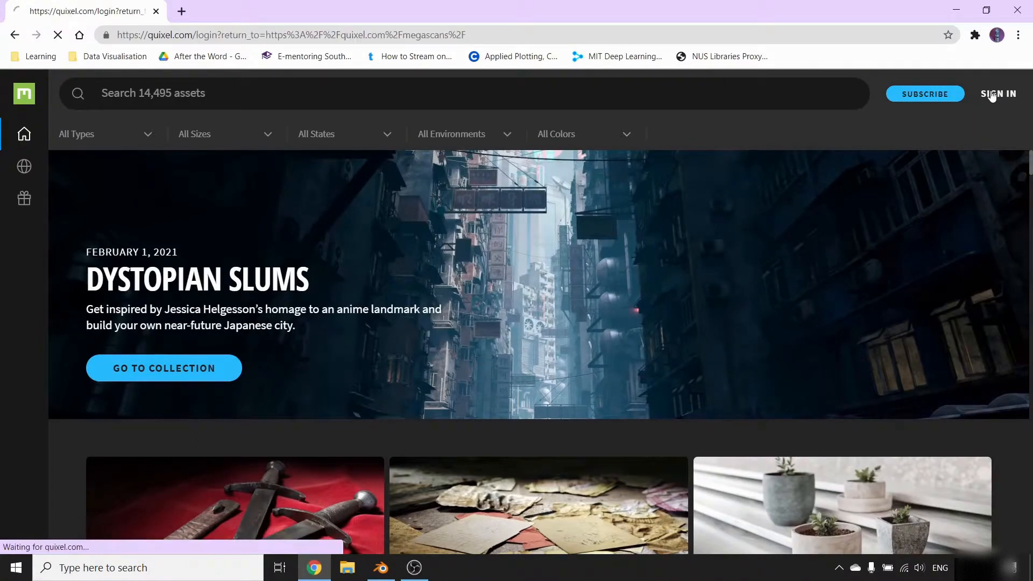
click(485, 244)
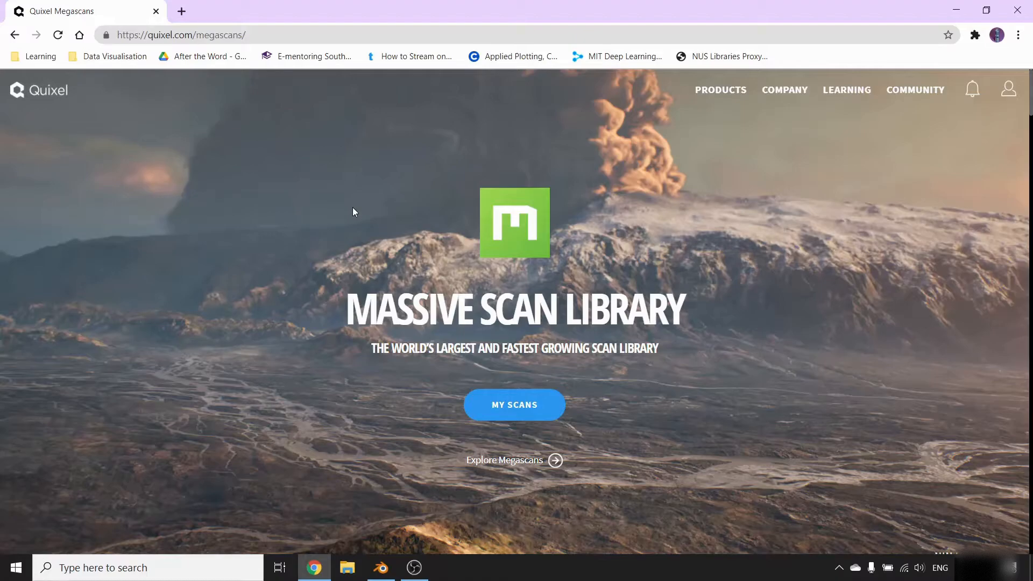
click(528, 457)
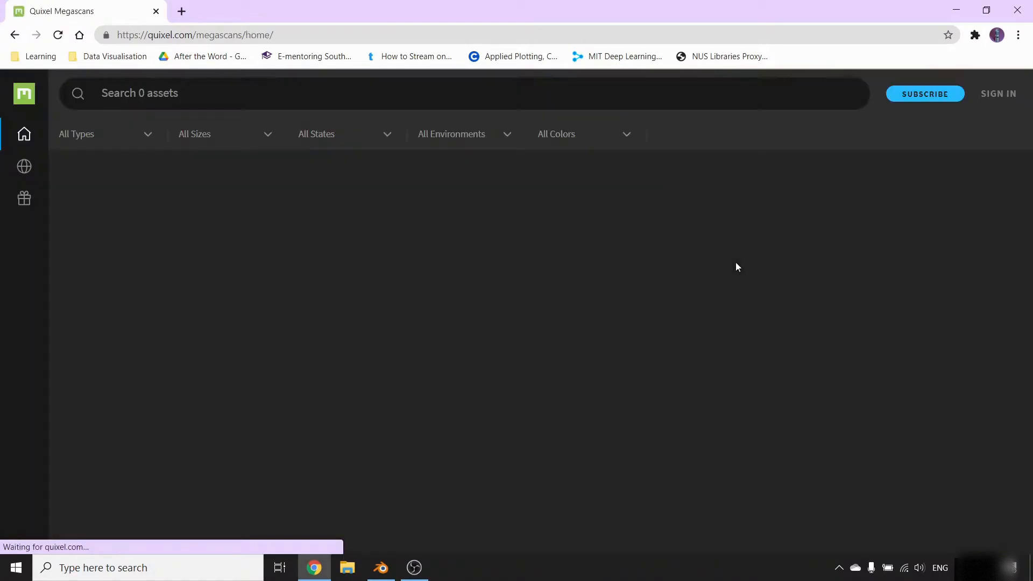
scroll(532, 360, down, 3)
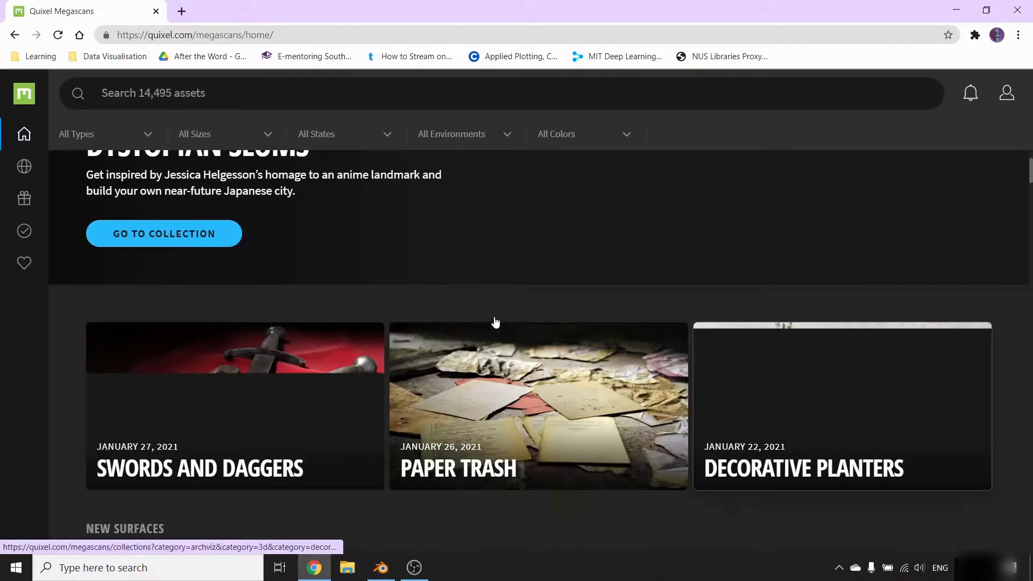
scroll(240, 292, up, 3)
- Filter the library to 3D Assets and look through the available categories
click(106, 133)
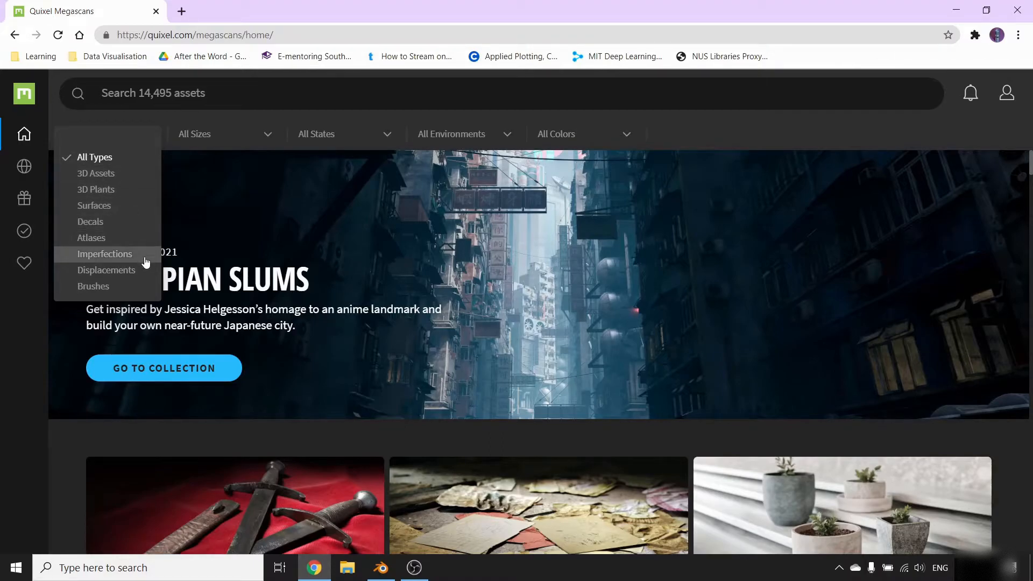
click(134, 173)
scroll(425, 339, down, 6)
scroll(436, 358, up, 5)
scroll(409, 366, down, 9)
scroll(387, 372, down, 2)
scroll(484, 339, up, 8)
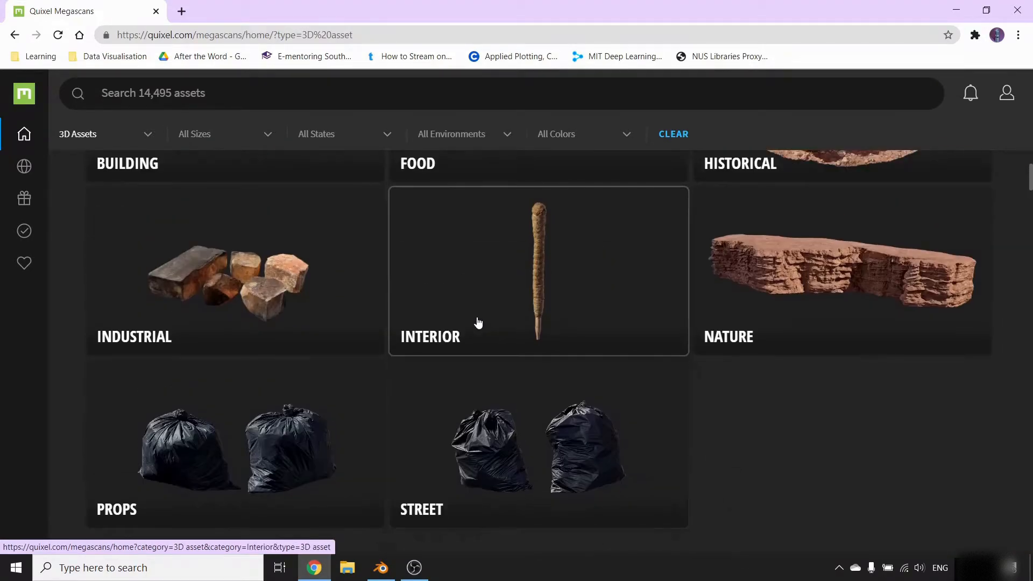
scroll(506, 302, up, 2)
- Look through the Nature category of 3D assets and return to the library's home page
click(825, 385)
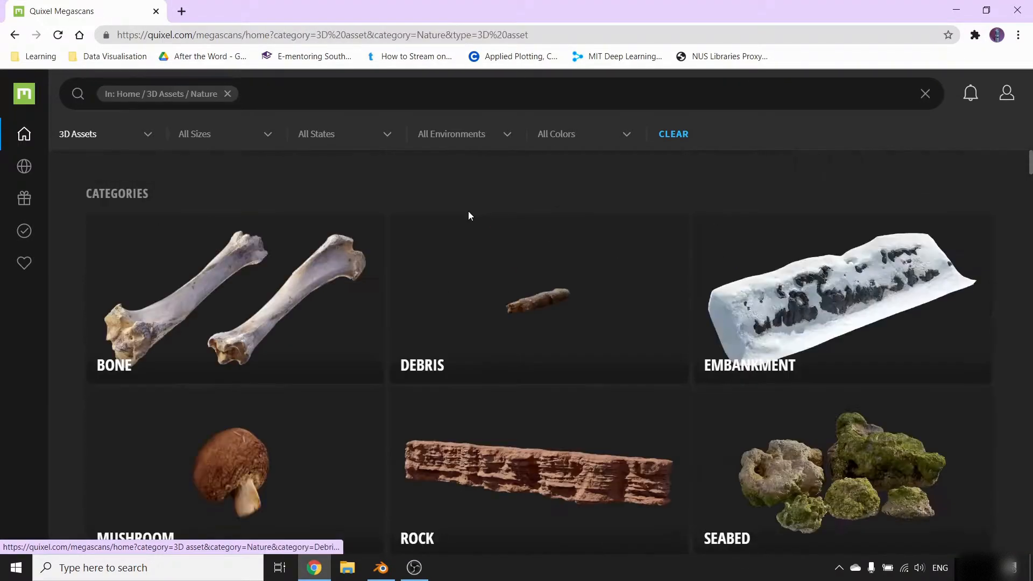
scroll(467, 336, down, 10)
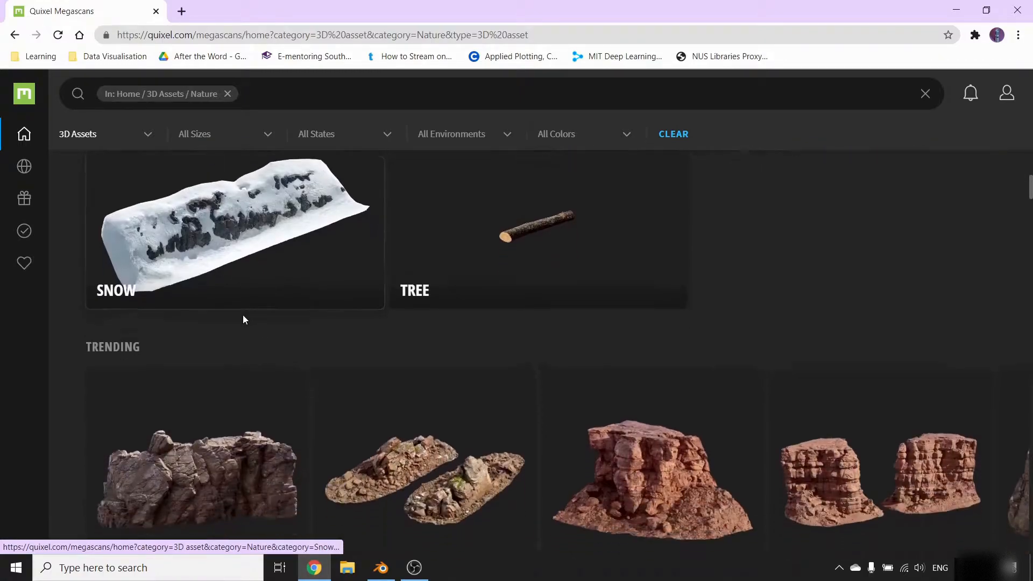
scroll(390, 375, down, 3)
scroll(296, 353, up, 7)
mouse_move(14, 140)
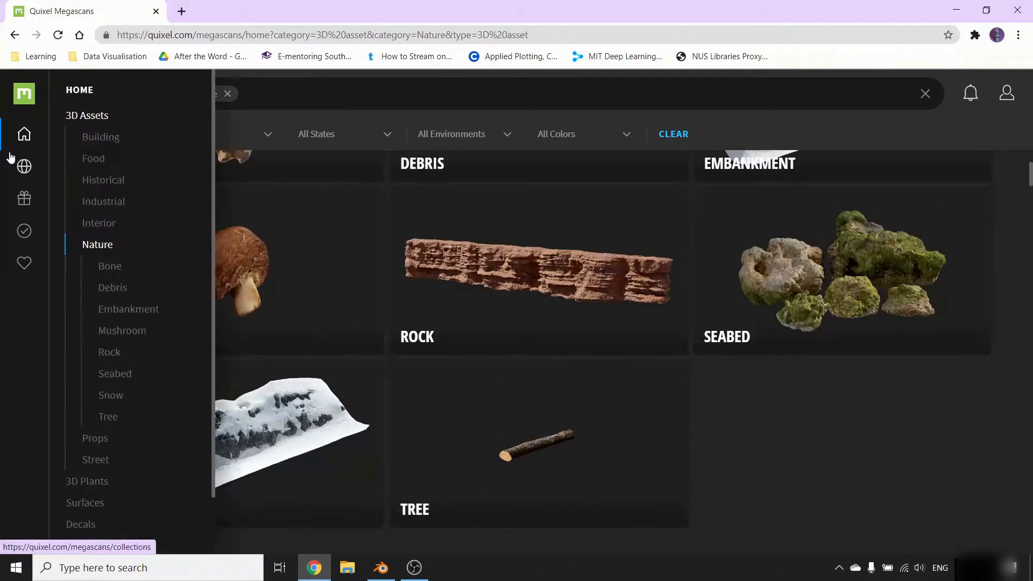
click(14, 140)
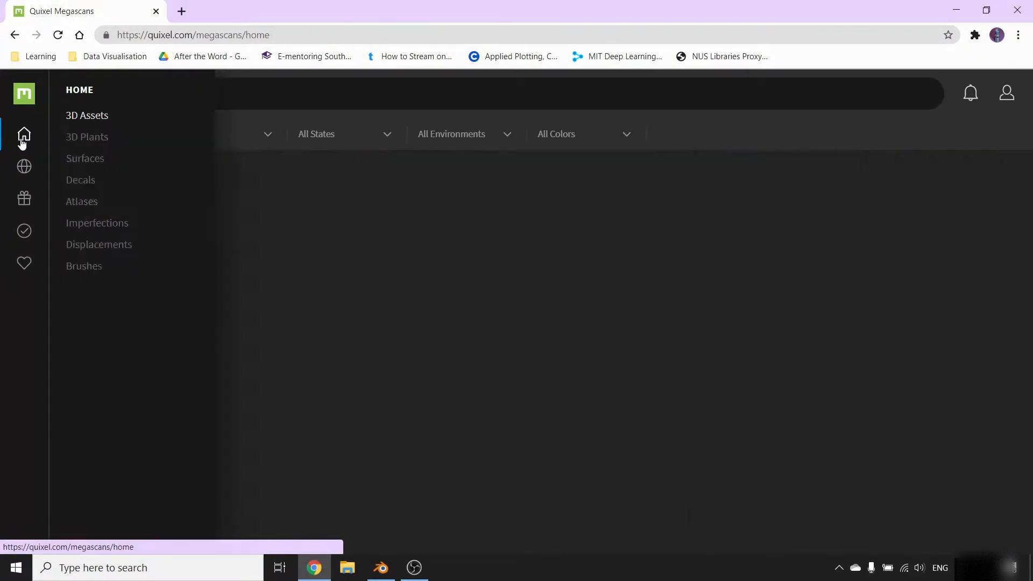
- Filter the library to Surfaces and search for "plaster"
click(150, 134)
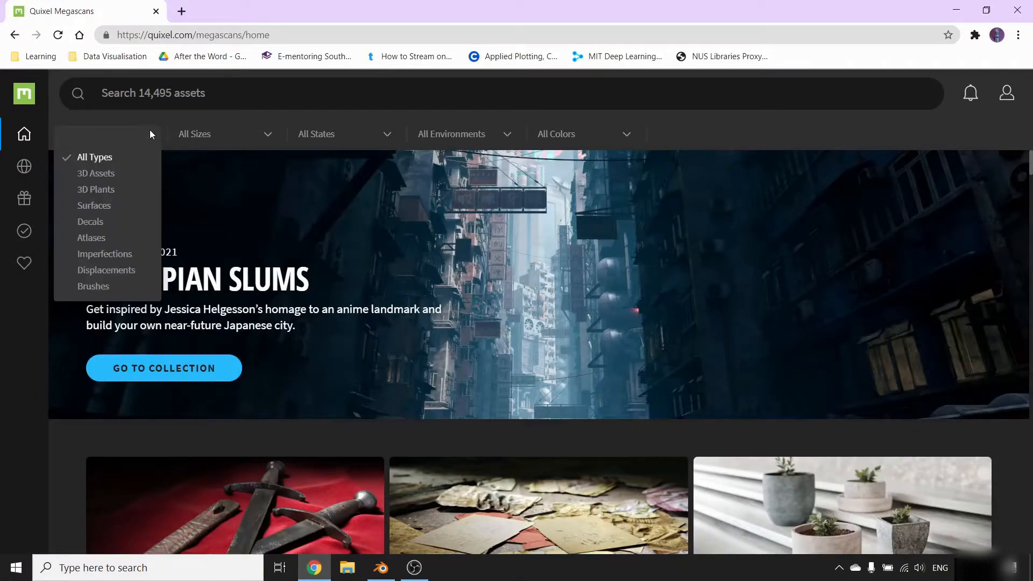
click(105, 207)
click(316, 99)
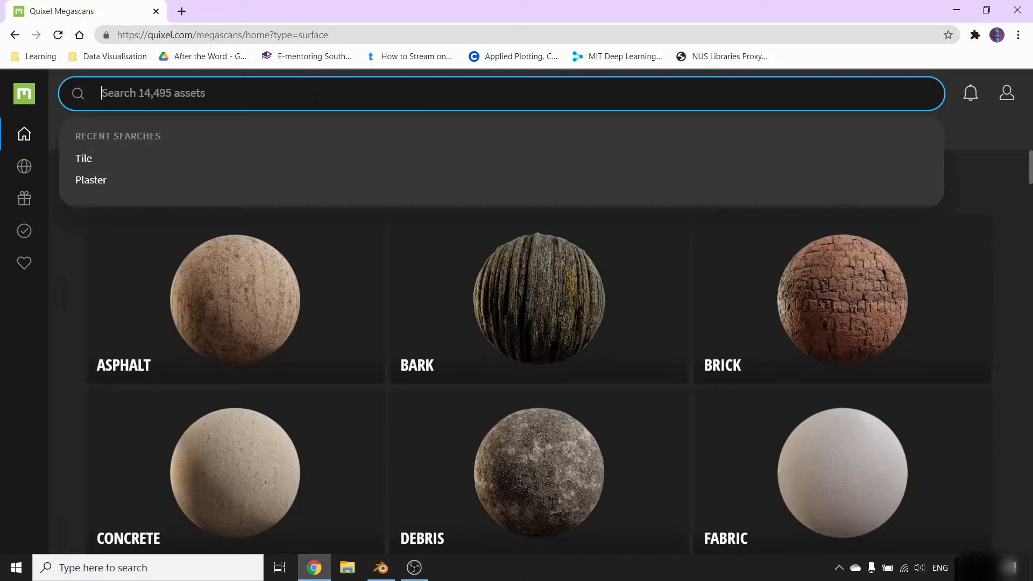
text(plaster)
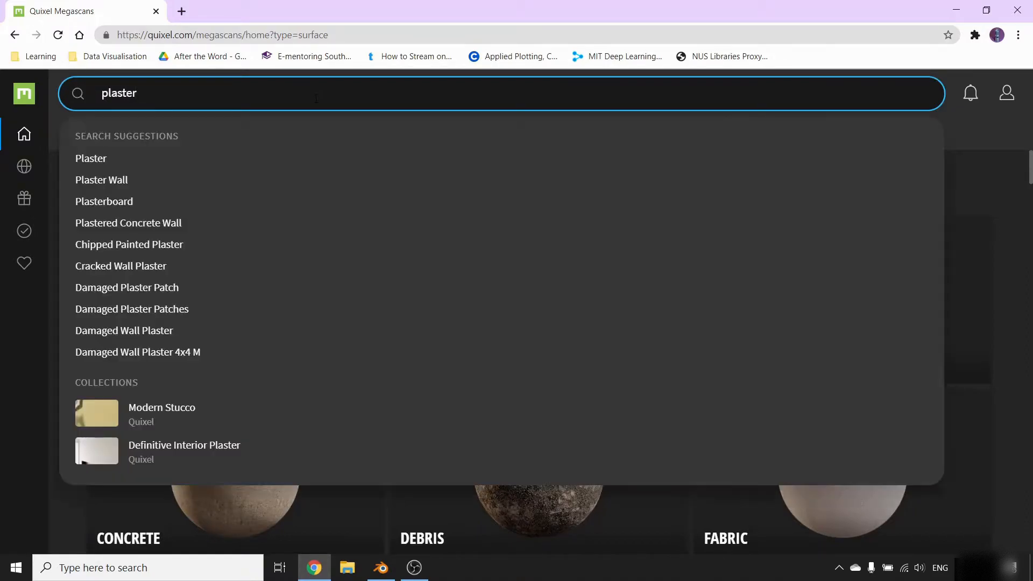
key(Return)
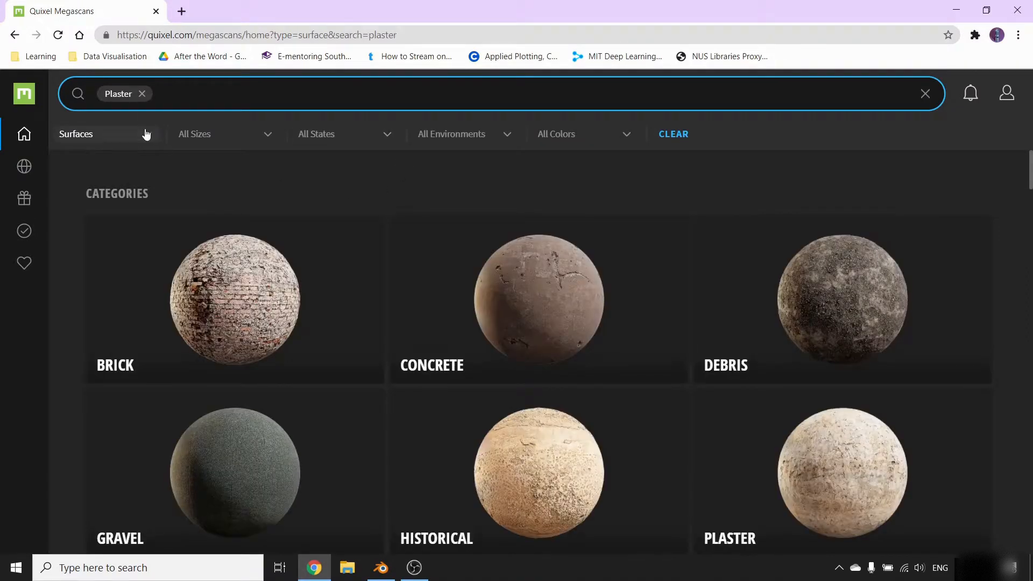
- Open the Plaster category in the surface results and look through its subcategories
scroll(122, 177, down, 1)
scroll(915, 370, down, 2)
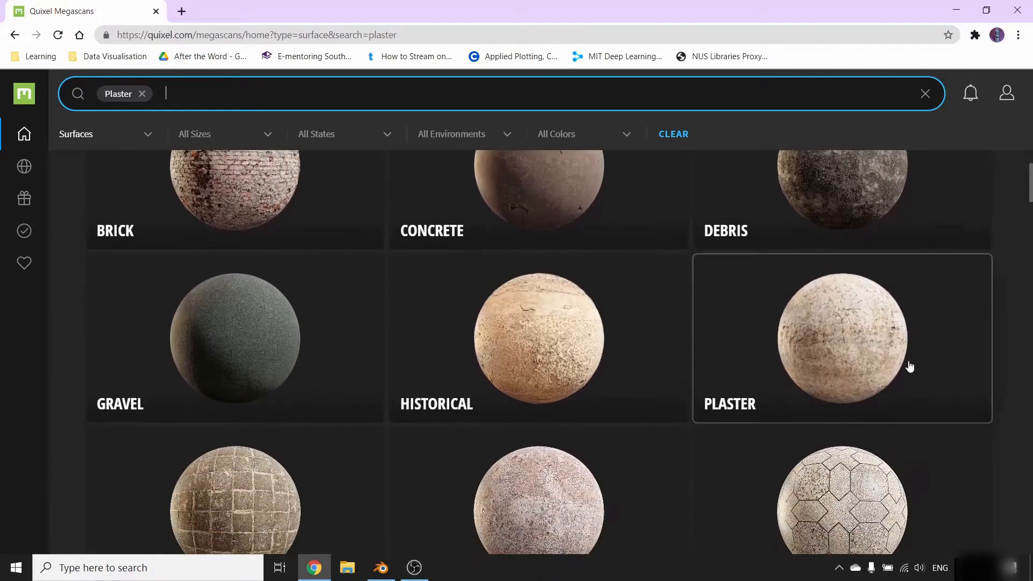
click(835, 346)
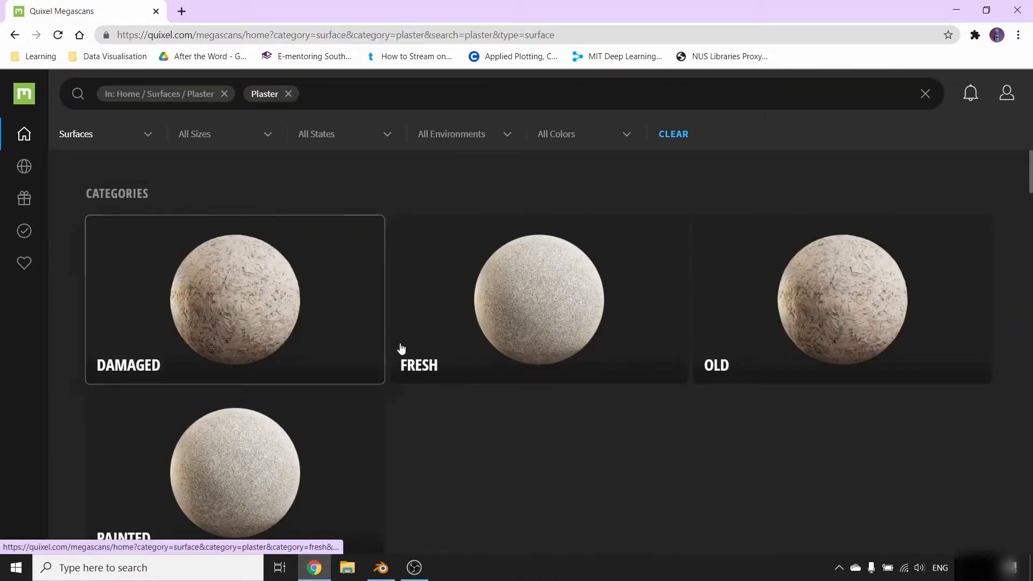
scroll(393, 237, down, 3)
scroll(550, 357, up, 3)
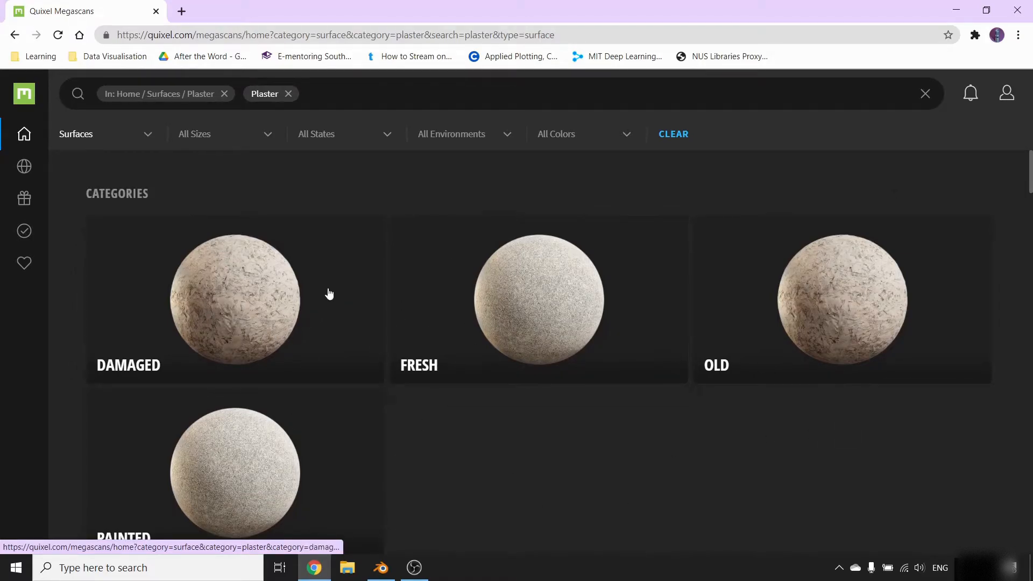
- Browse the plaster surfaces and open the Stucco Wall 2x2 M asset from the trending ones
scroll(542, 326, down, 10)
scroll(501, 321, down, 8)
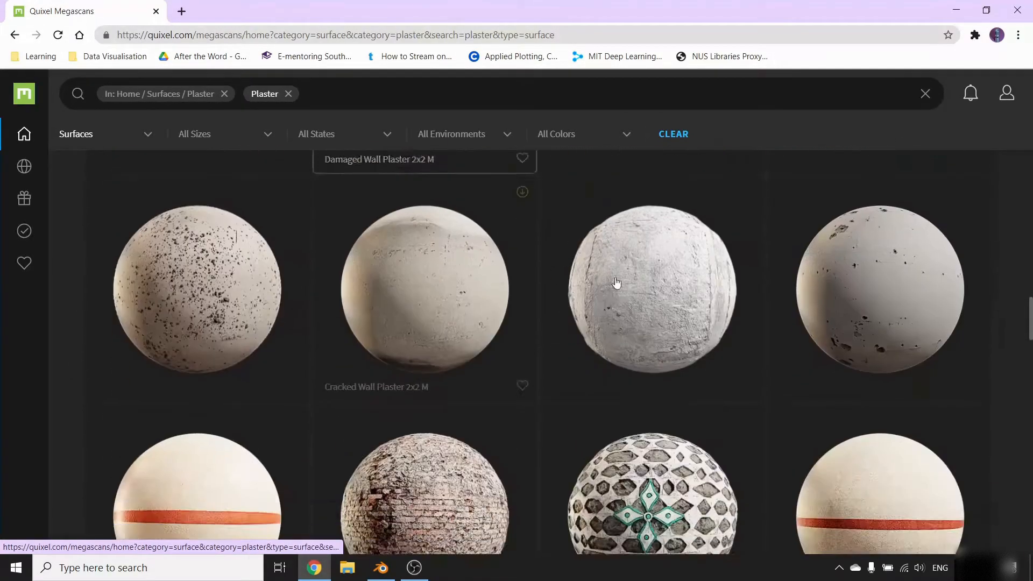
scroll(449, 315, up, 12)
scroll(436, 371, up, 6)
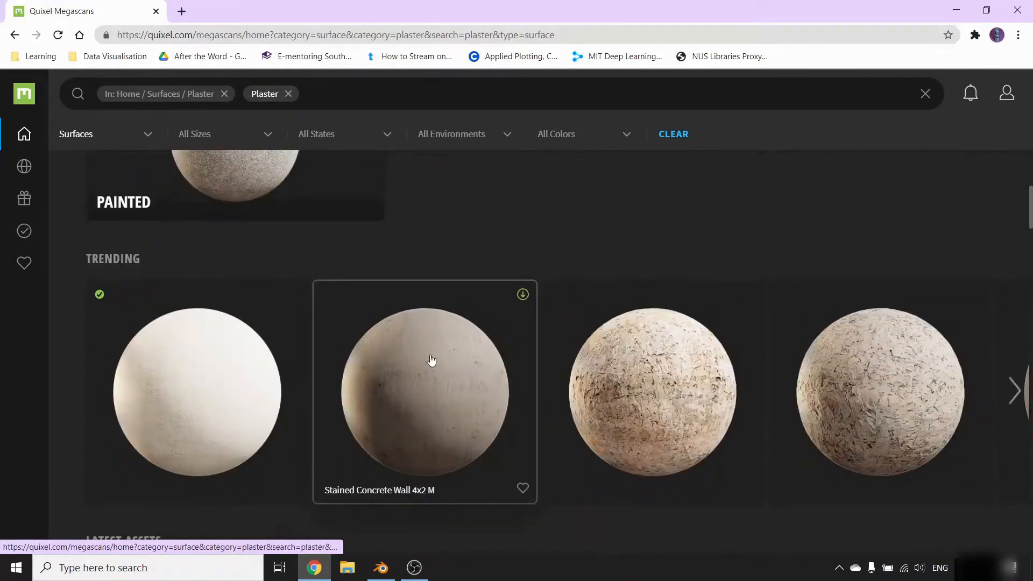
scroll(215, 345, down, 2)
click(190, 331)
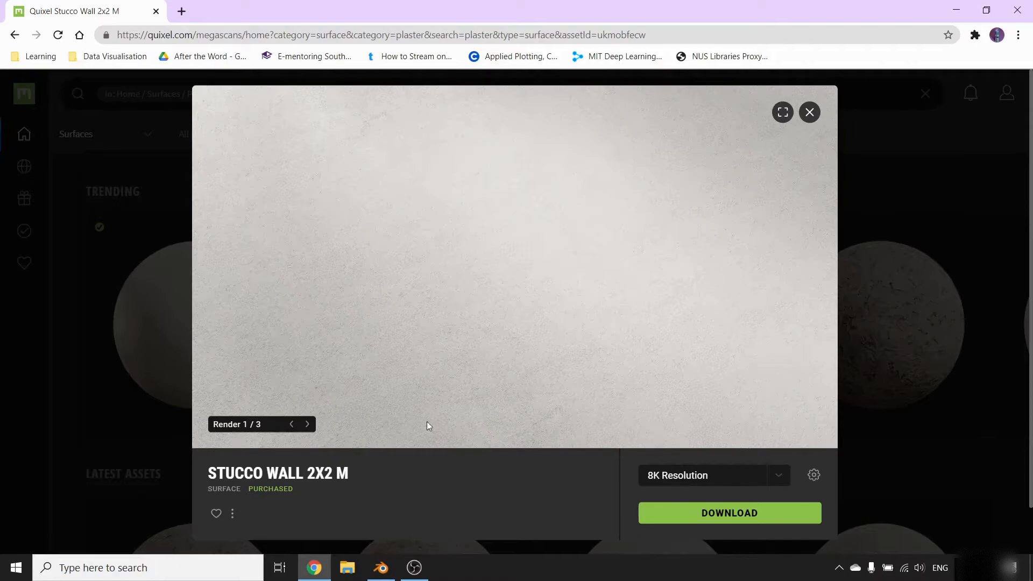
- Look through the render previews of the Stucco Wall 2x2 M surface
click(309, 424)
click(308, 424)
double_click(293, 424)
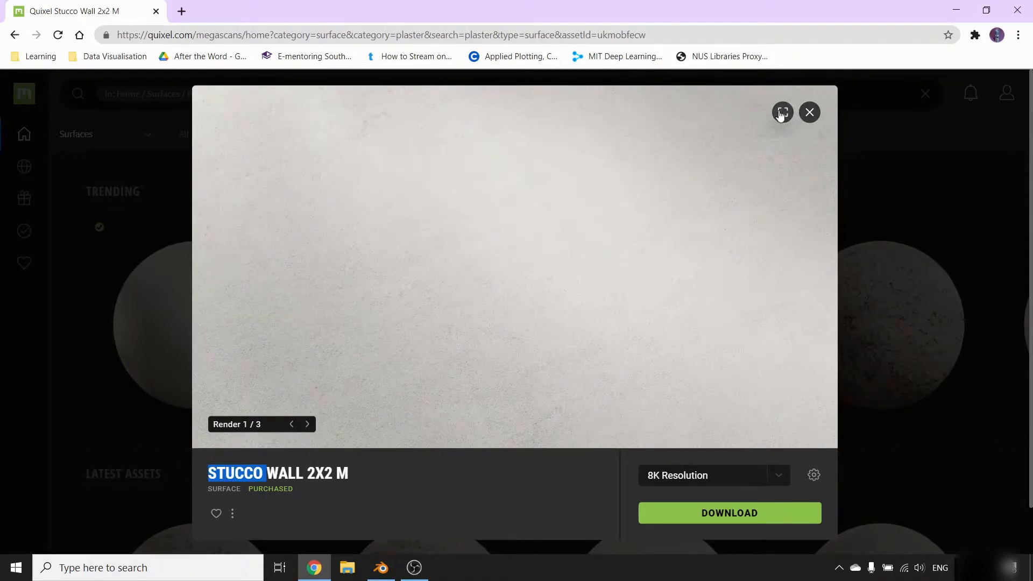
- Set the download resolution of the Stucco Wall surface to 2K
scroll(744, 177, down, 1)
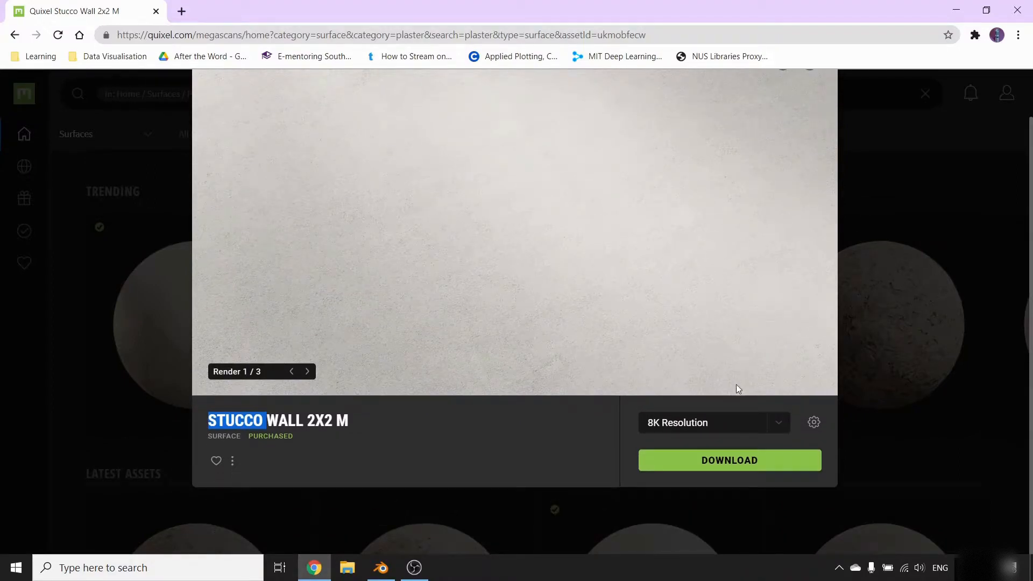
click(759, 428)
click(706, 350)
- In the download settings, disable LOD 0 through LOD 7 and the download of all LODs for 3D plants
click(813, 424)
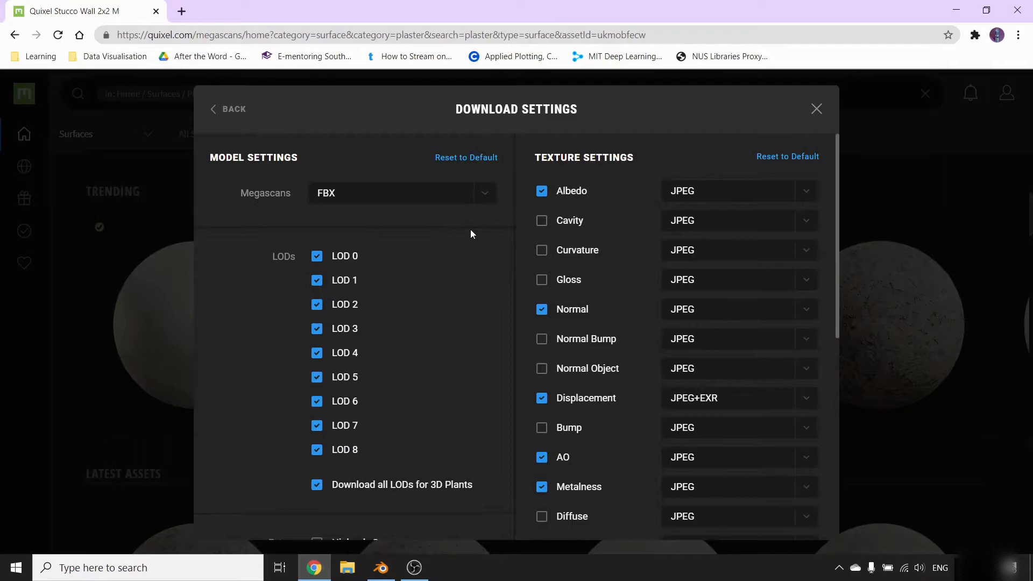
click(383, 193)
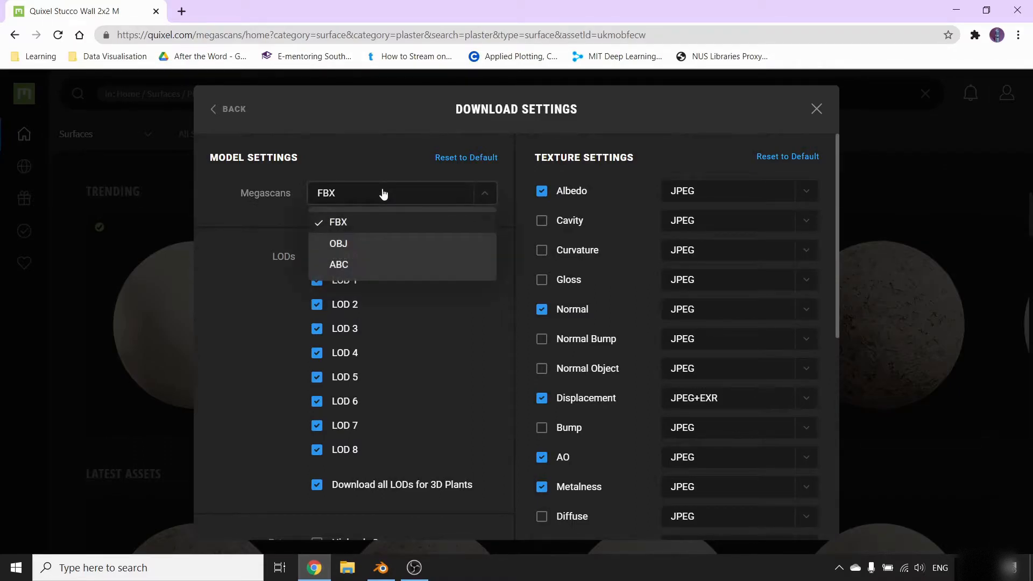
click(383, 194)
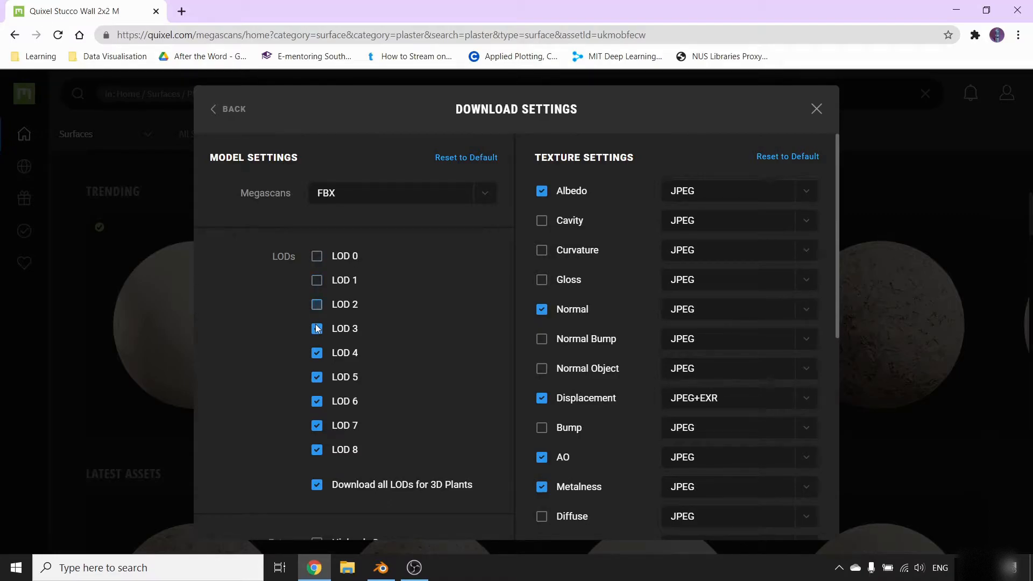
click(318, 378)
click(317, 402)
click(317, 425)
click(317, 489)
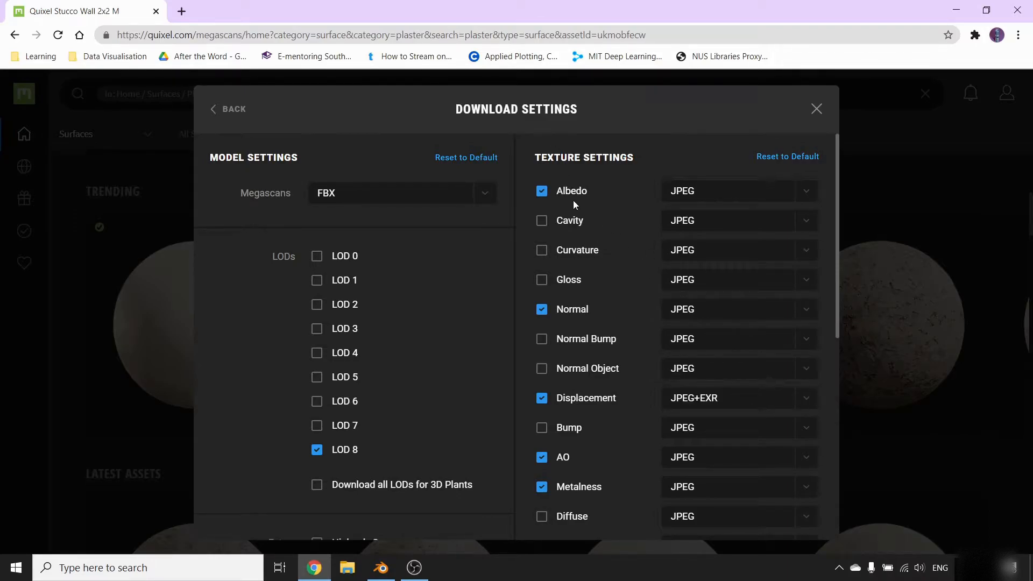
- Exclude the Displacement, AO and Metalness maps from the texture download, and close the Stucco Wall asset
scroll(589, 193, down, 3)
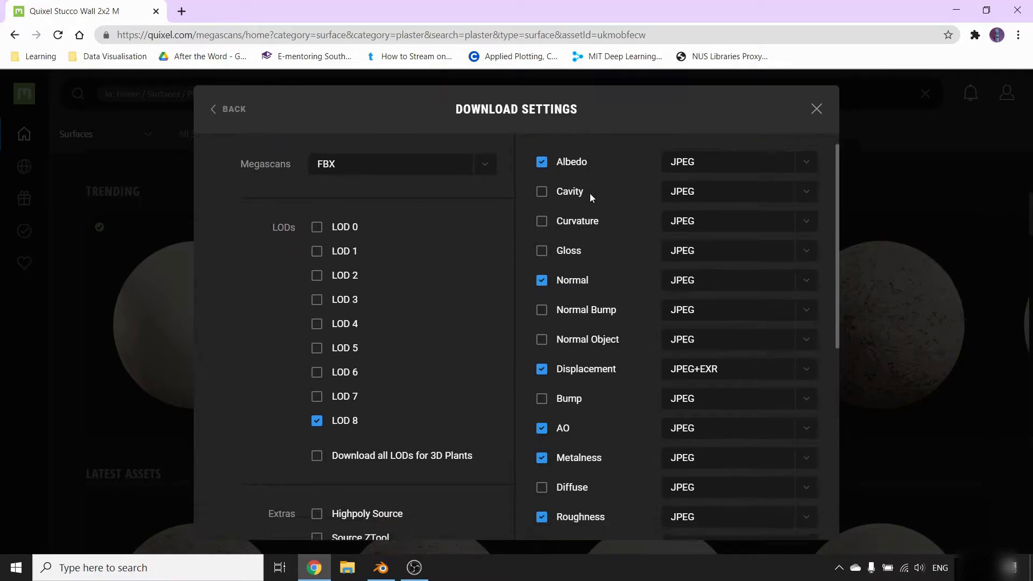
click(542, 264)
click(541, 470)
click(557, 499)
scroll(549, 457, down, 4)
click(542, 387)
click(542, 357)
scroll(576, 430, up, 7)
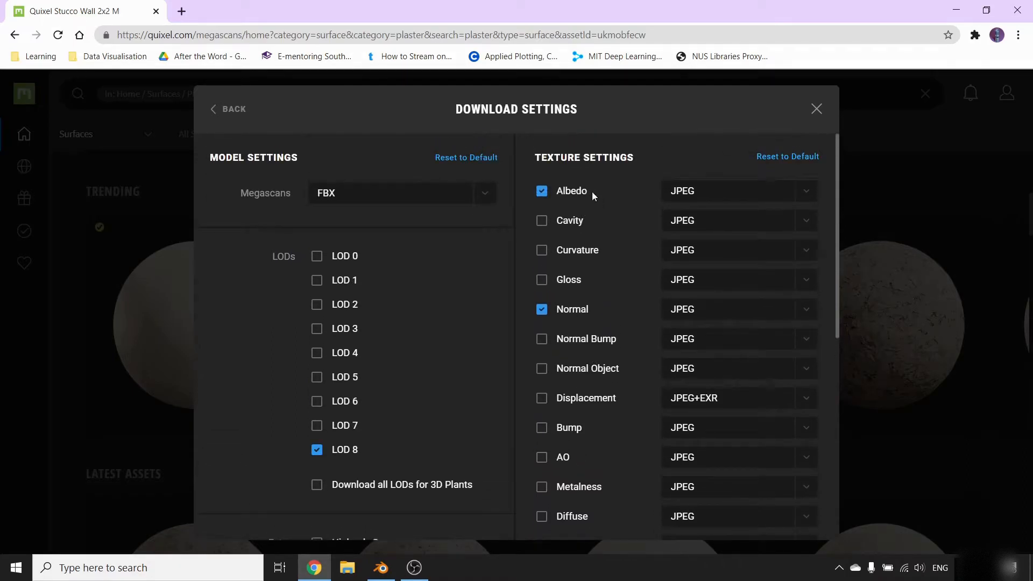
click(230, 110)
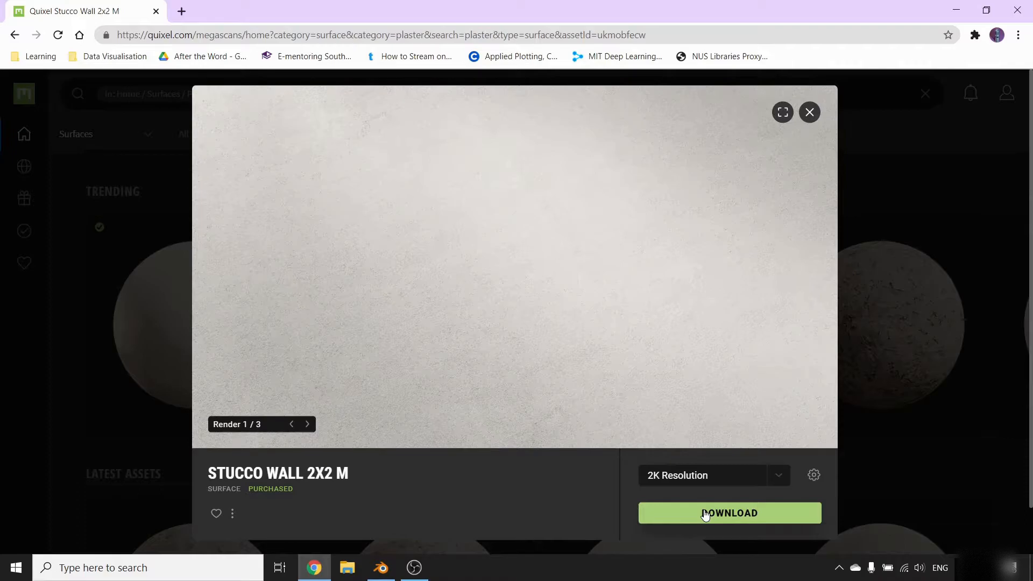
click(811, 113)
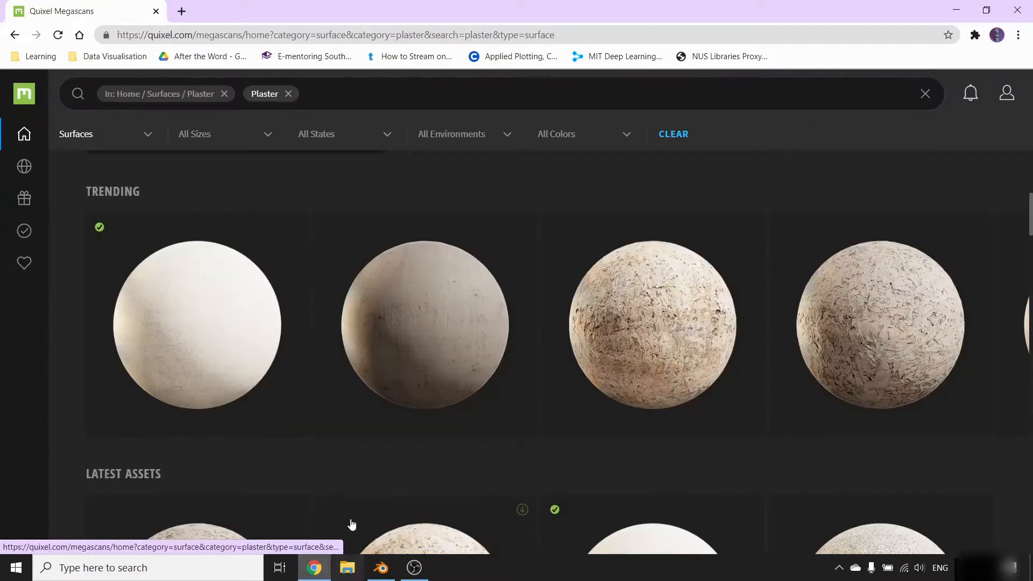
- Switch to Blender and show the living room wall's material nodes in the Shading workspace
click(381, 567)
scroll(441, 326, down, 2)
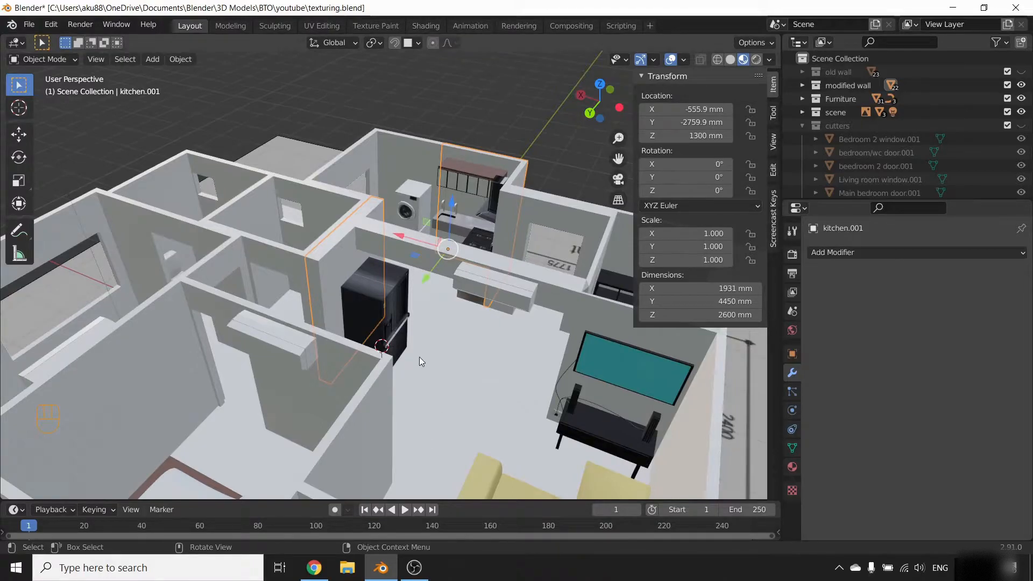
scroll(442, 357, down, 5)
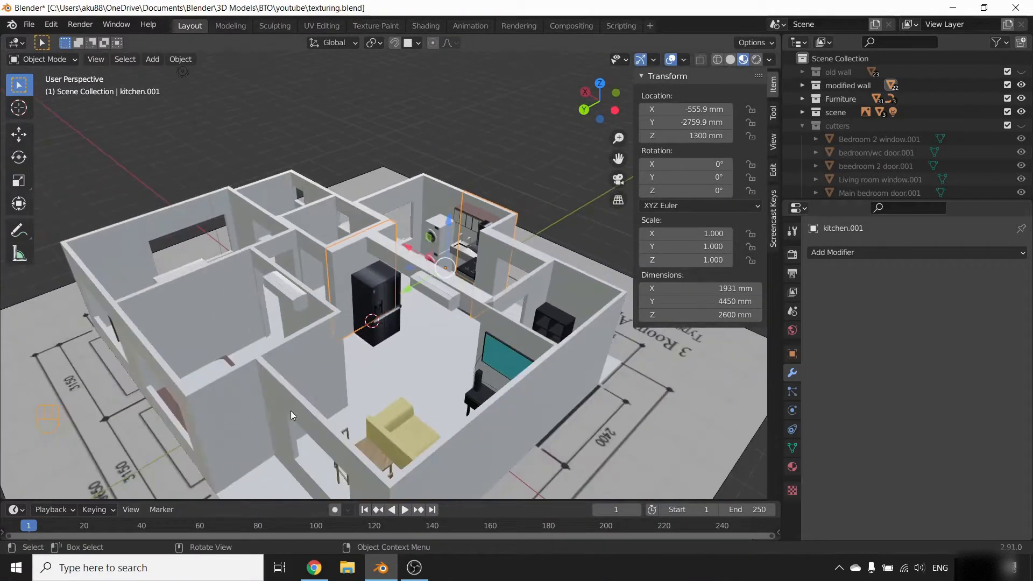
scroll(294, 411, up, 4)
click(280, 390)
middle_drag(280, 390, 350, 331)
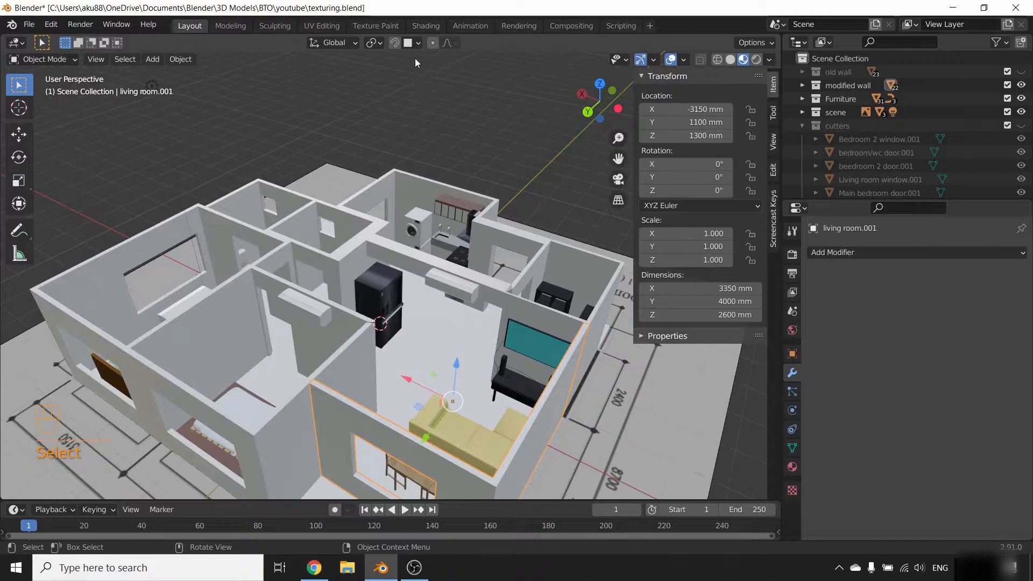
click(436, 27)
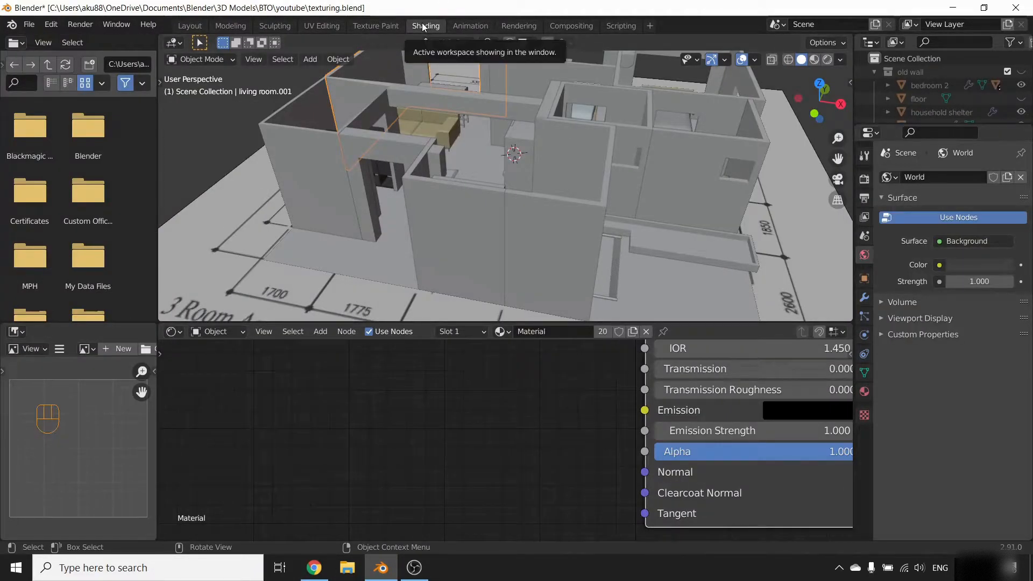
scroll(399, 459, down, 6)
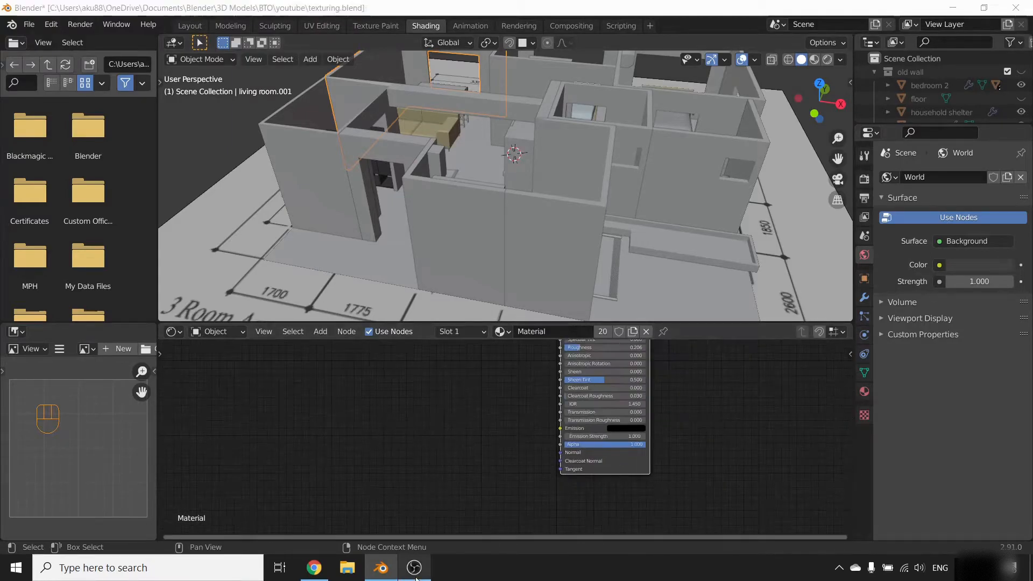
click(414, 570)
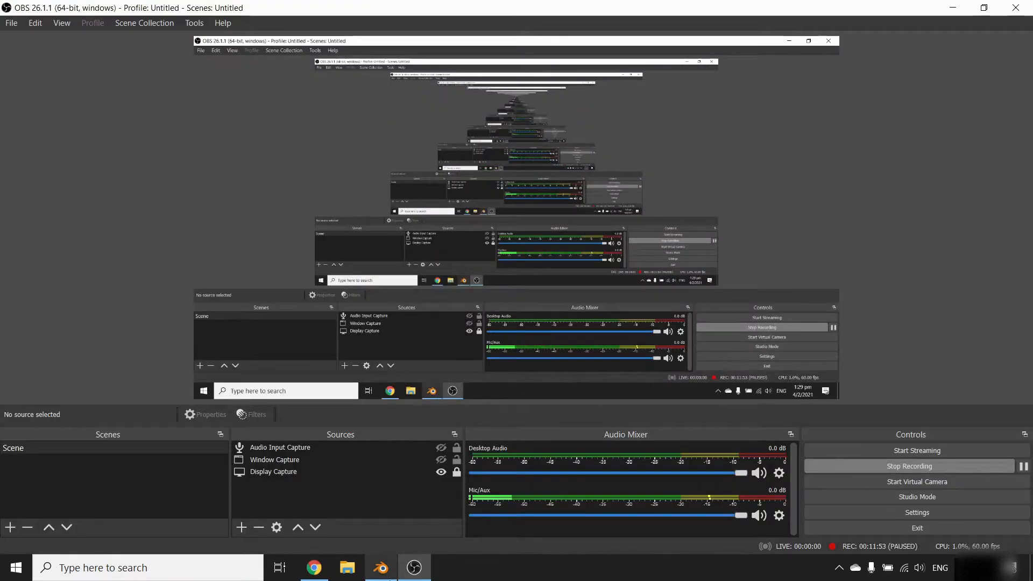
click(381, 567)
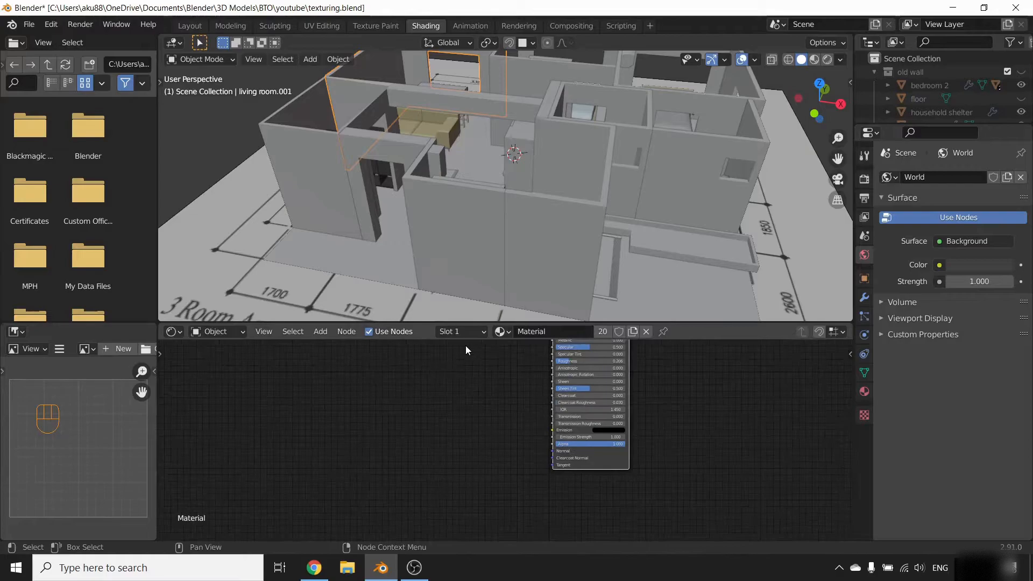
- Join the file browser area into the 3D viewport of the Shading workspace
right_click(157, 205)
click(108, 237)
click(100, 216)
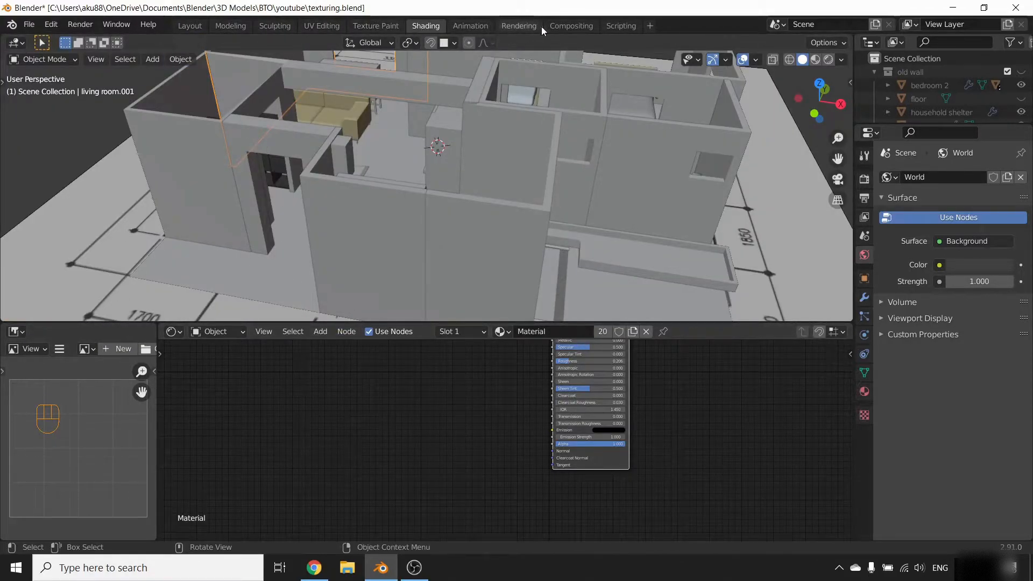
- Split the 3D viewport of the Layout workspace vertically and turn the new area into a Shader Editor
click(192, 28)
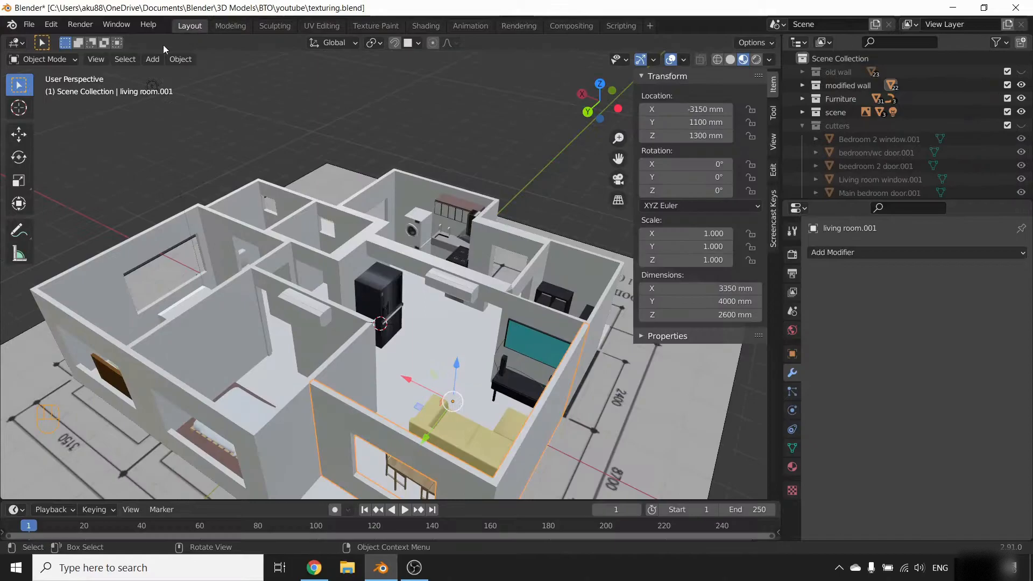
drag(2, 38, 282, 64)
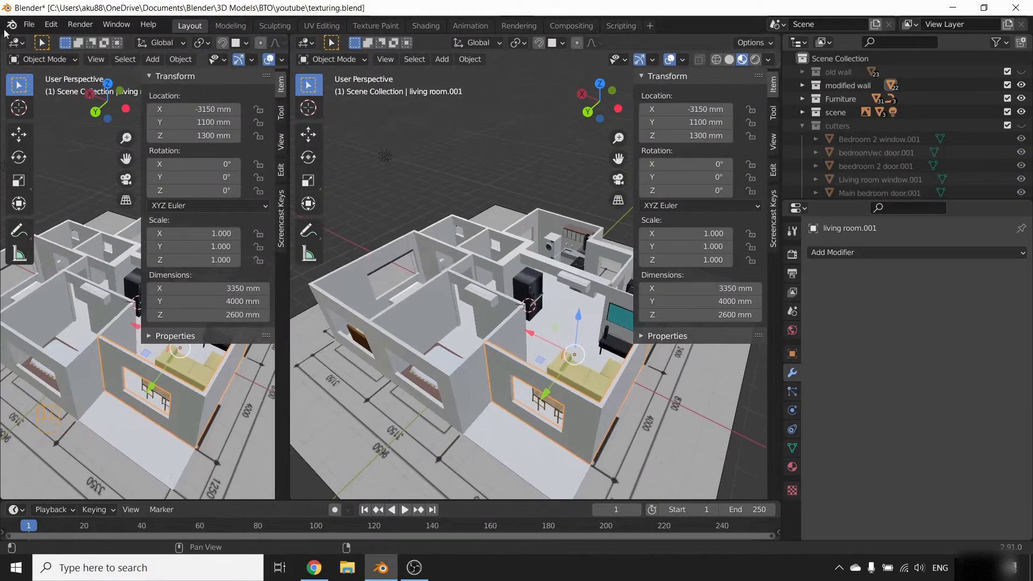
click(17, 43)
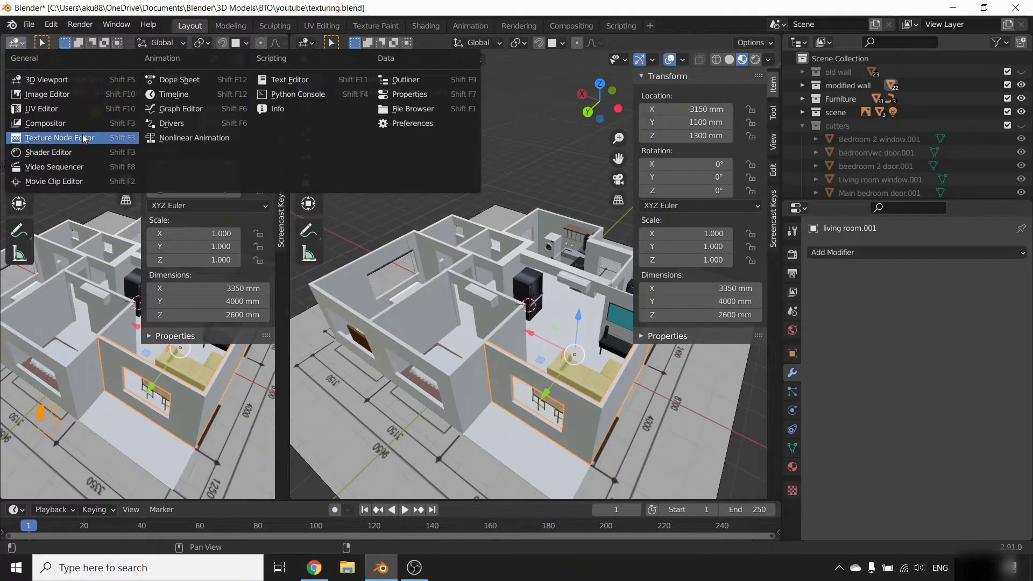
click(54, 152)
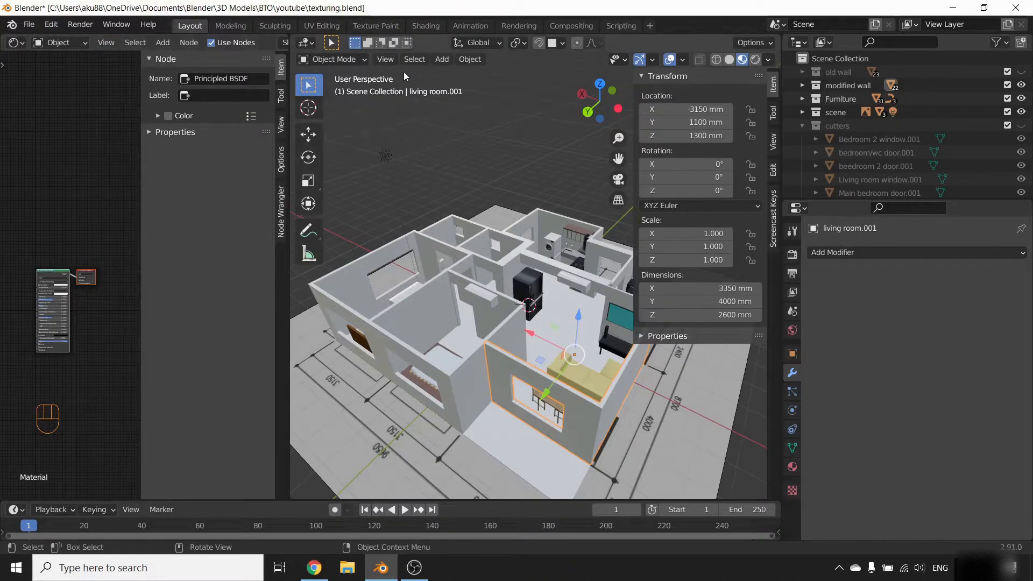
- Join the Layout workspace's Shader Editor area back into the 3D viewport
right_click(285, 96)
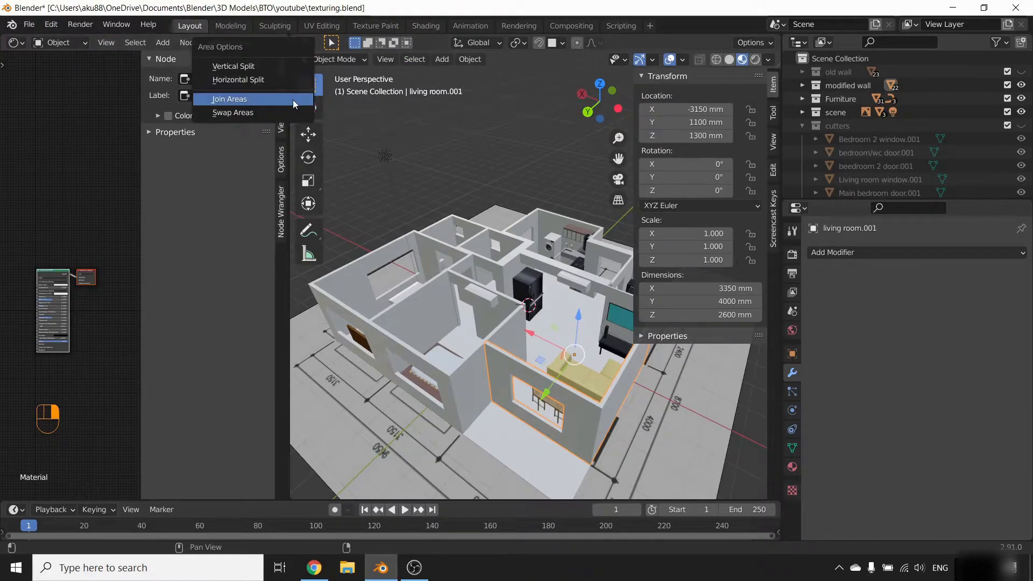
click(292, 99)
click(242, 107)
- Return to the Shading workspace and select the household shelter walls
click(426, 27)
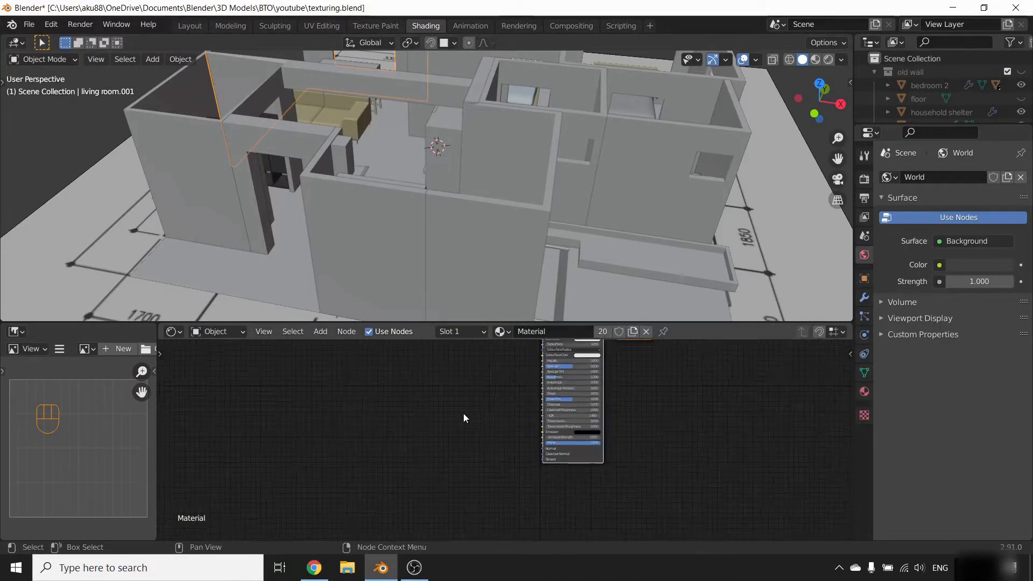
shift+middle_drag(456, 416, 359, 498)
scroll(535, 429, up, 2)
shift+middle_drag(535, 429, 518, 458)
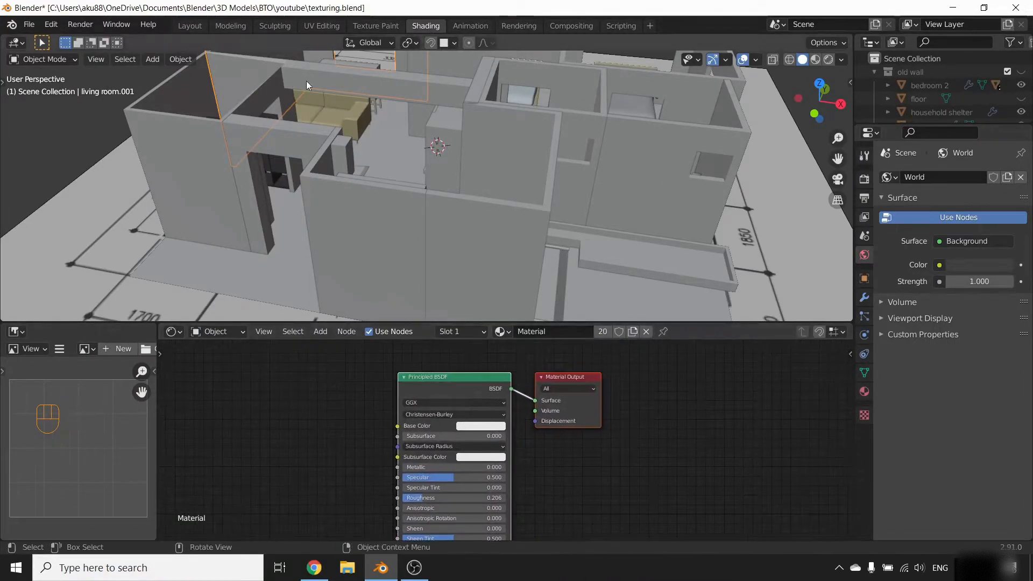
middle_drag(295, 167, 382, 283)
click(382, 283)
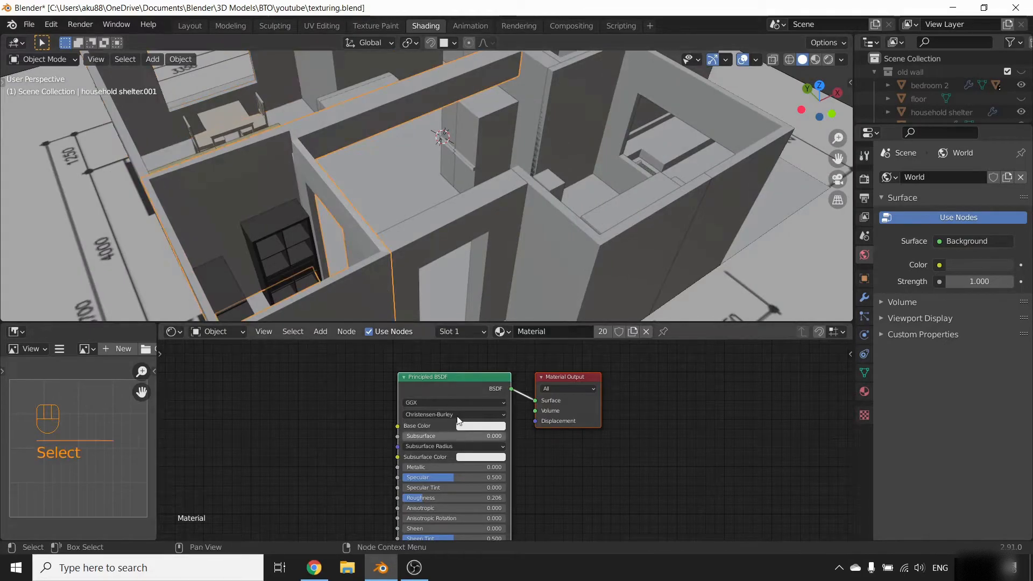
- Examine the household shelter's shader nodes and display its material properties
scroll(434, 406, down, 2)
shift+middle_drag(471, 448, 477, 427)
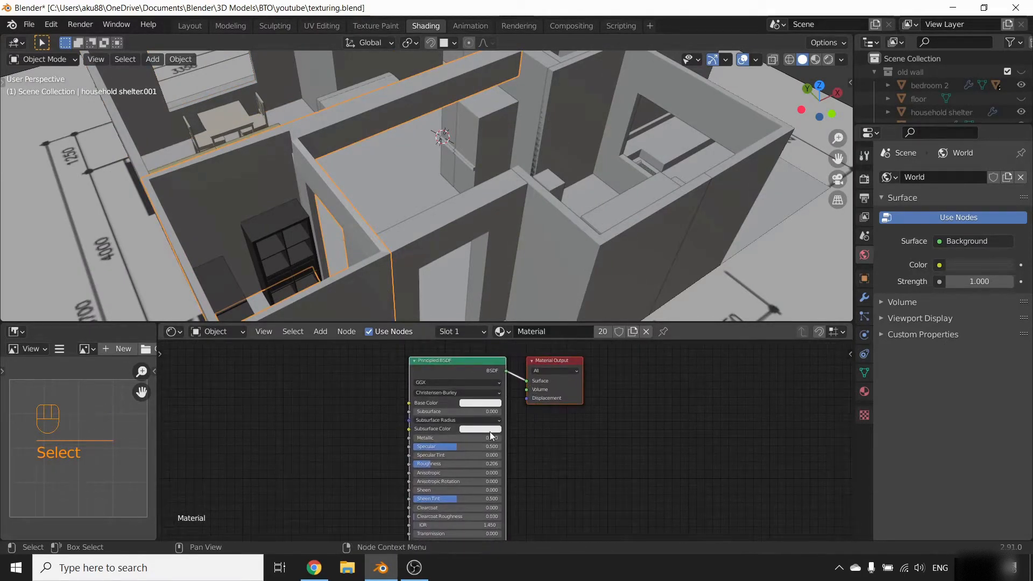
scroll(490, 432, up, 1)
scroll(491, 439, down, 2)
shift+middle_drag(512, 456, 546, 422)
scroll(505, 421, up, 1)
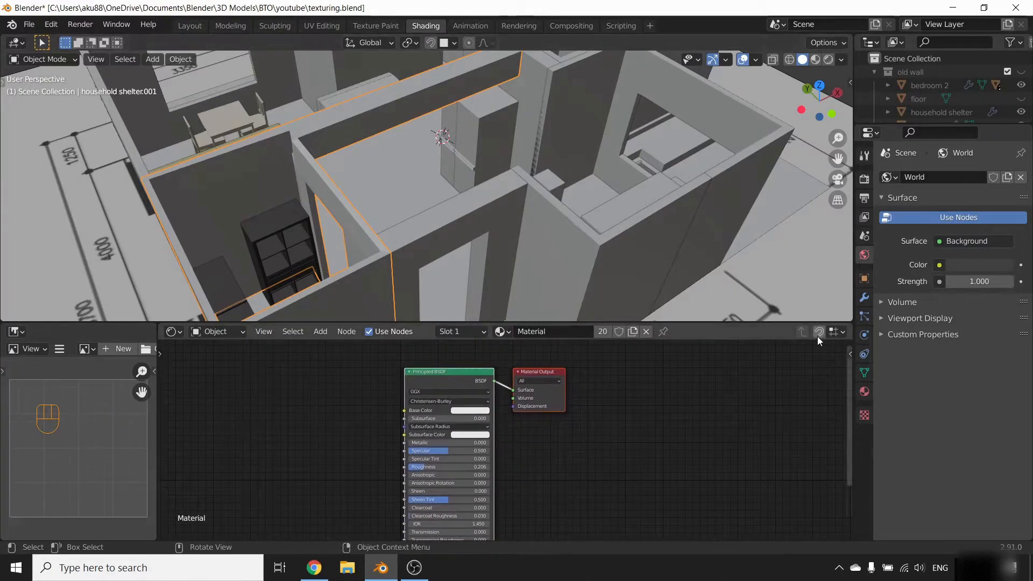
click(863, 395)
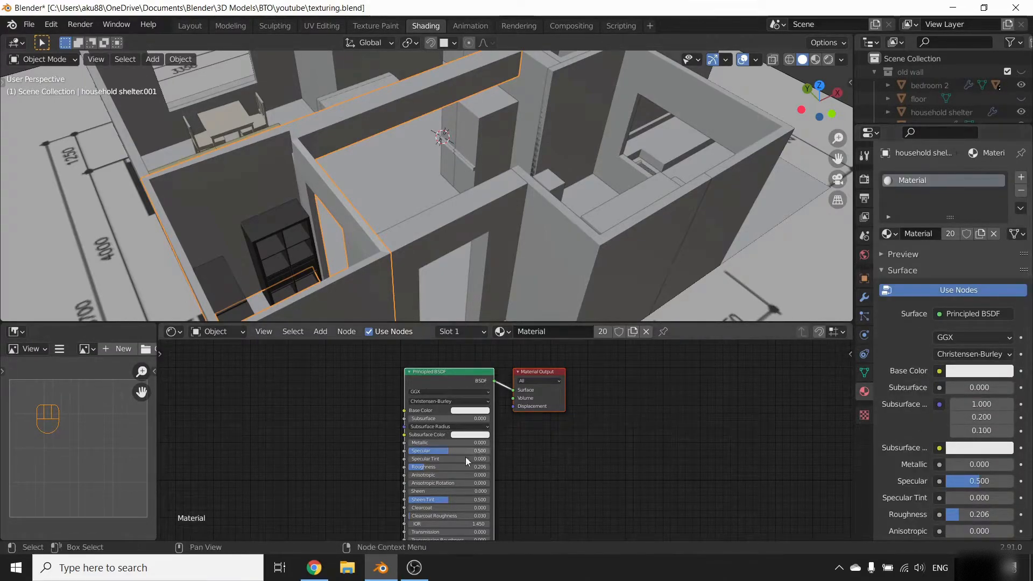
- Change the 3D viewport's shading to Material Preview and view the household shelter walls from outside
middle_drag(435, 252, 457, 226)
key(z)
click(462, 309)
middle_drag(357, 252, 461, 260)
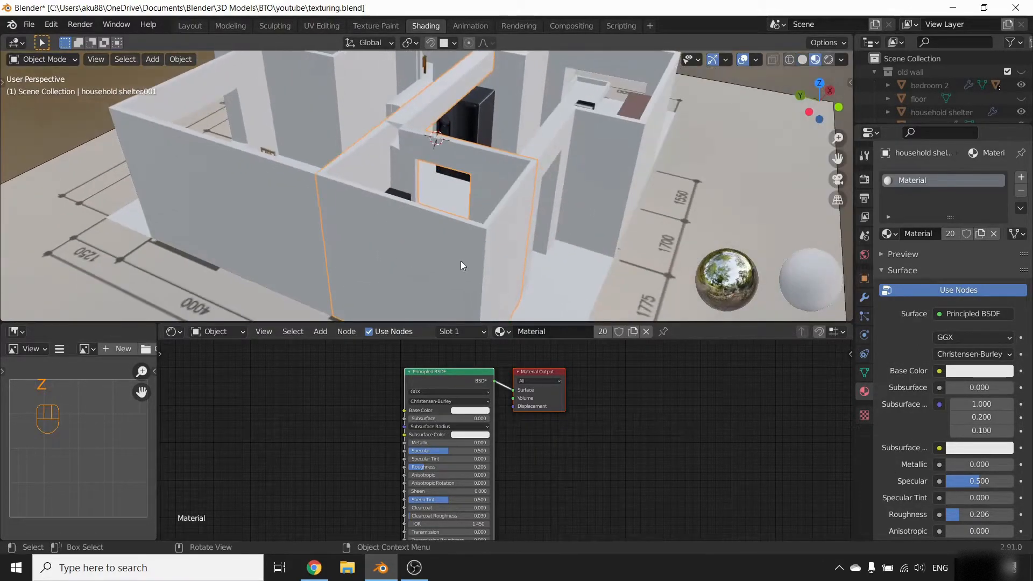
- Try a red base color on the shared wall material and undo the change
click(967, 372)
drag(937, 267, 939, 276)
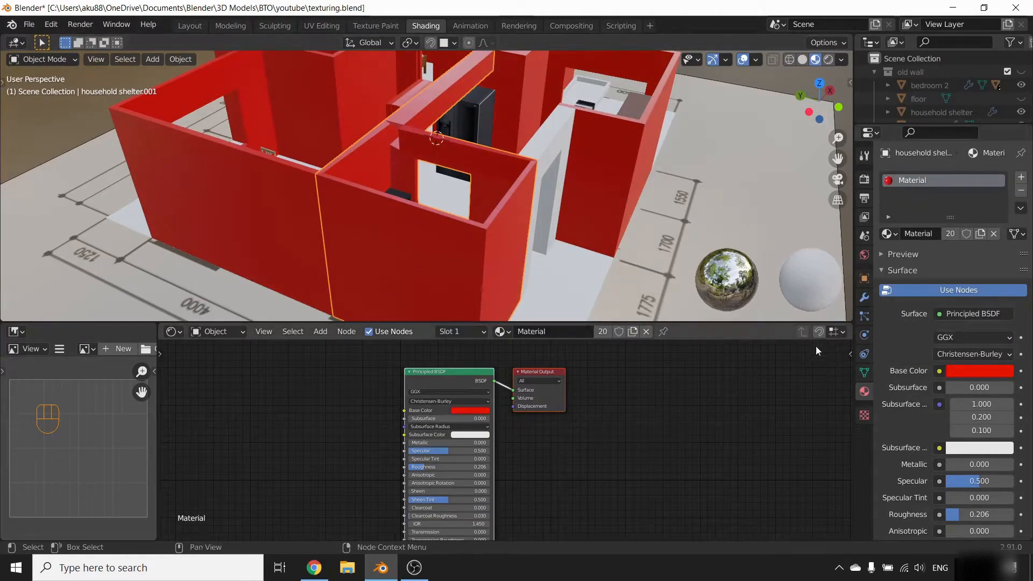
key(ctrl+z)
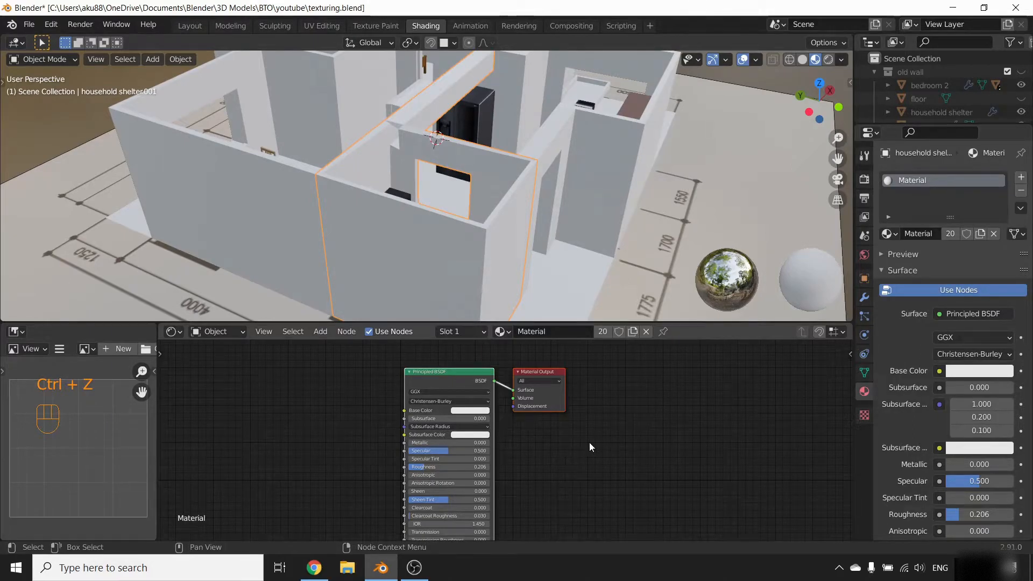
- Look up the node add-ons in Preferences by searching for "node", check whether Node Wrangler is enabled, and close Preferences
scroll(581, 446, down, 2)
shift+scroll(597, 425, up, 1)
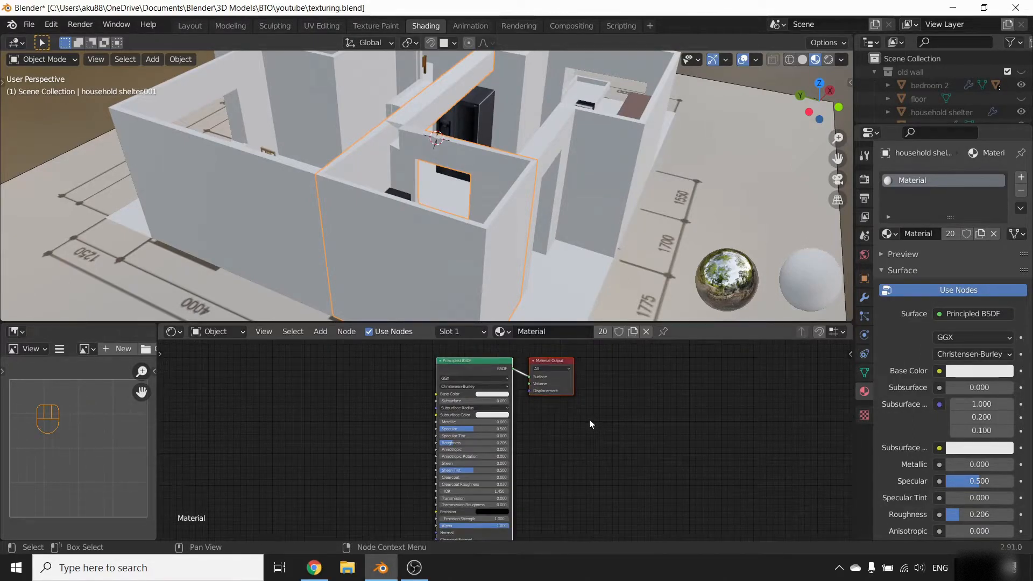
click(52, 25)
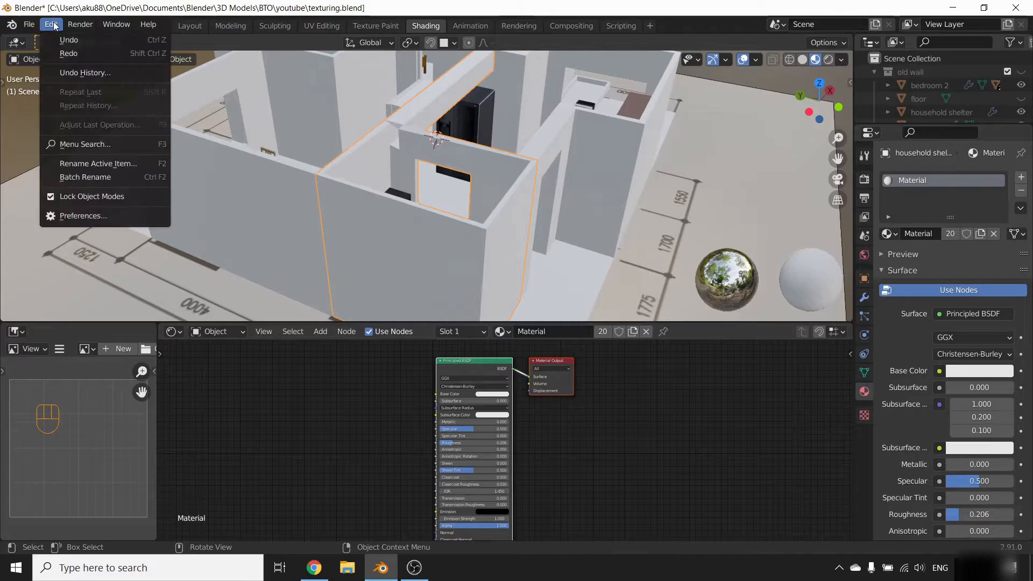
click(98, 216)
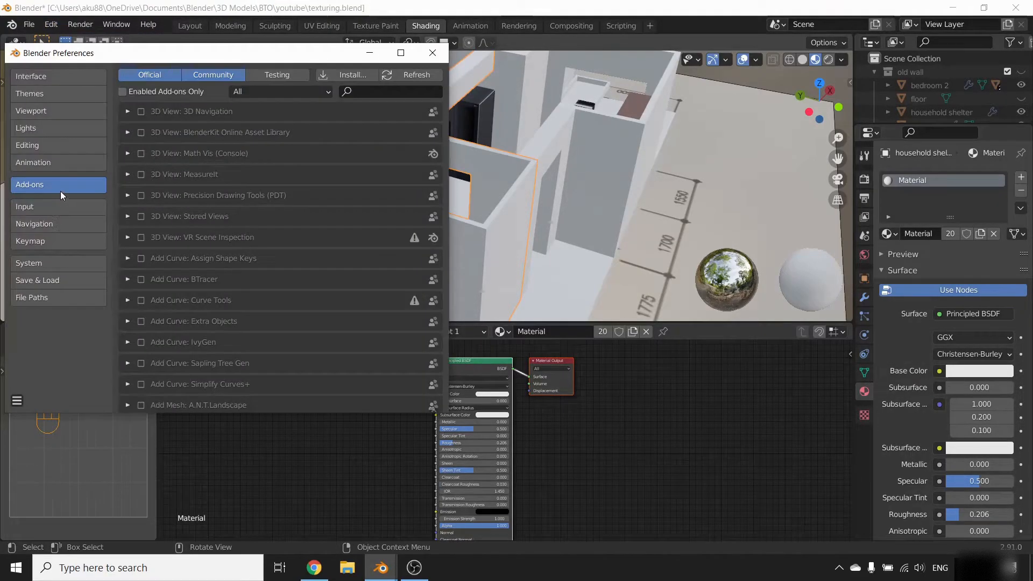
click(365, 92)
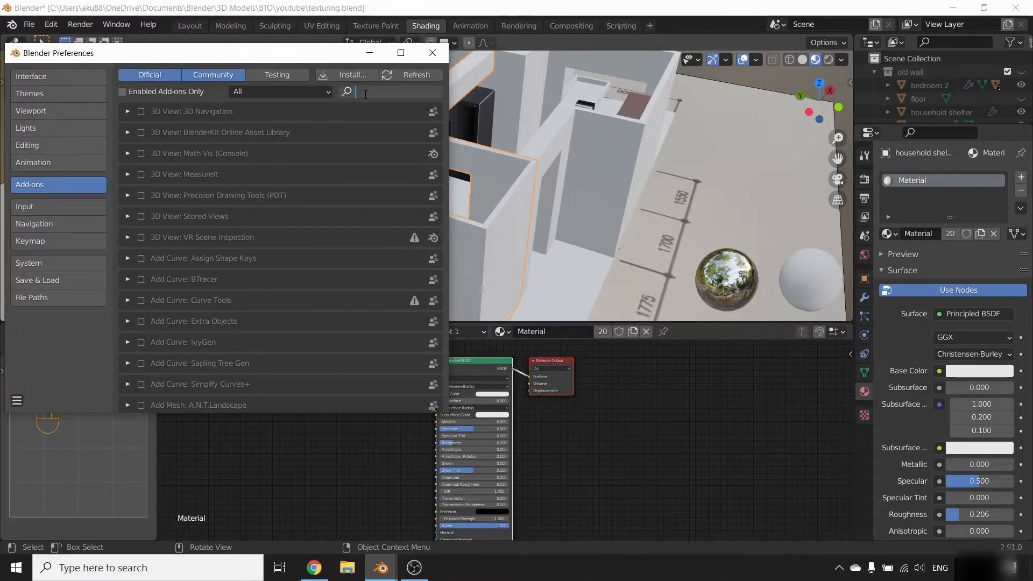
text(node)
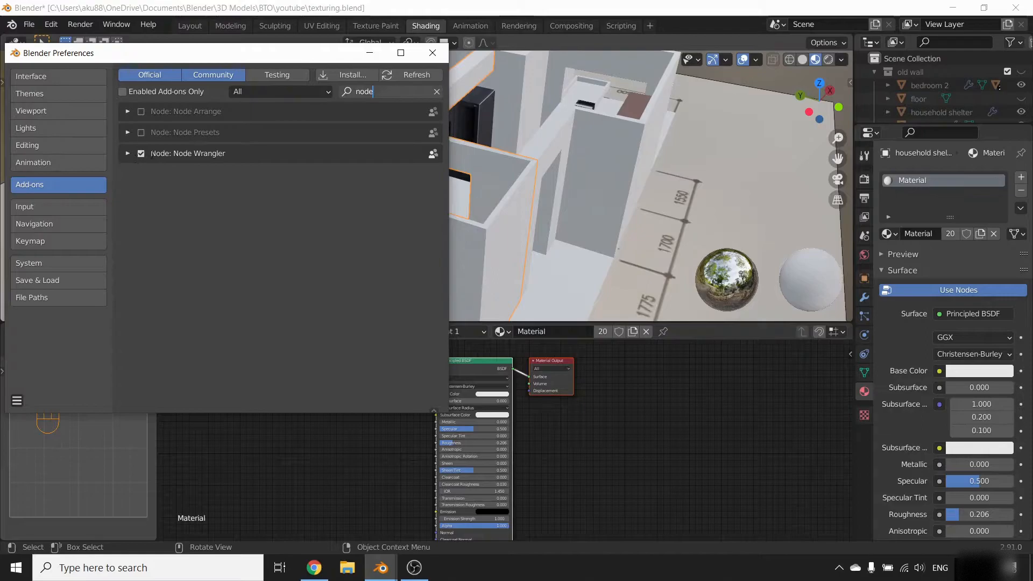
click(433, 53)
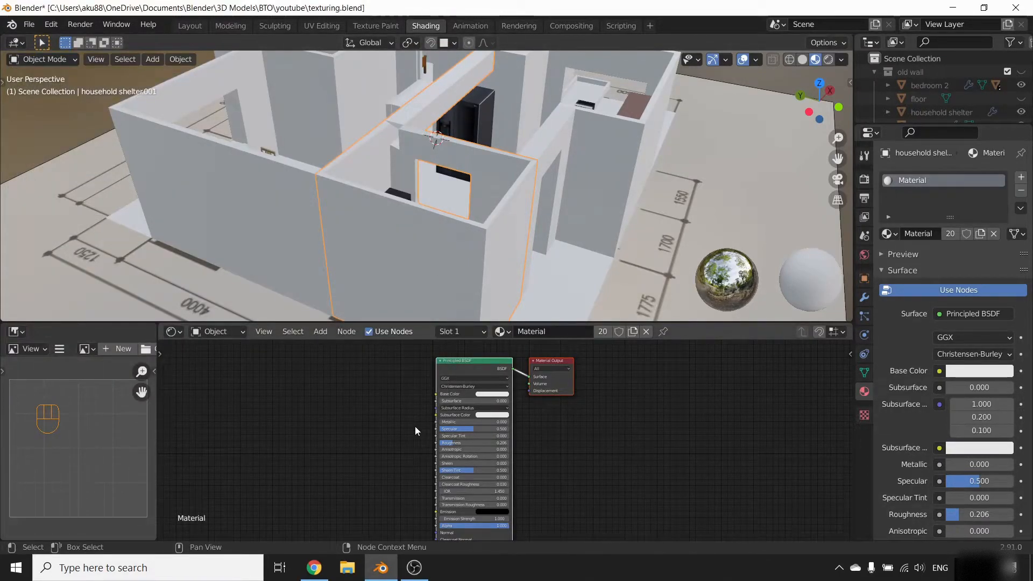
- Rename the household shelter's shared material to "wall"
mouse_move(430, 301)
middle_down()
mouse_move(405, 266)
mouse_move(424, 283)
middle_up()
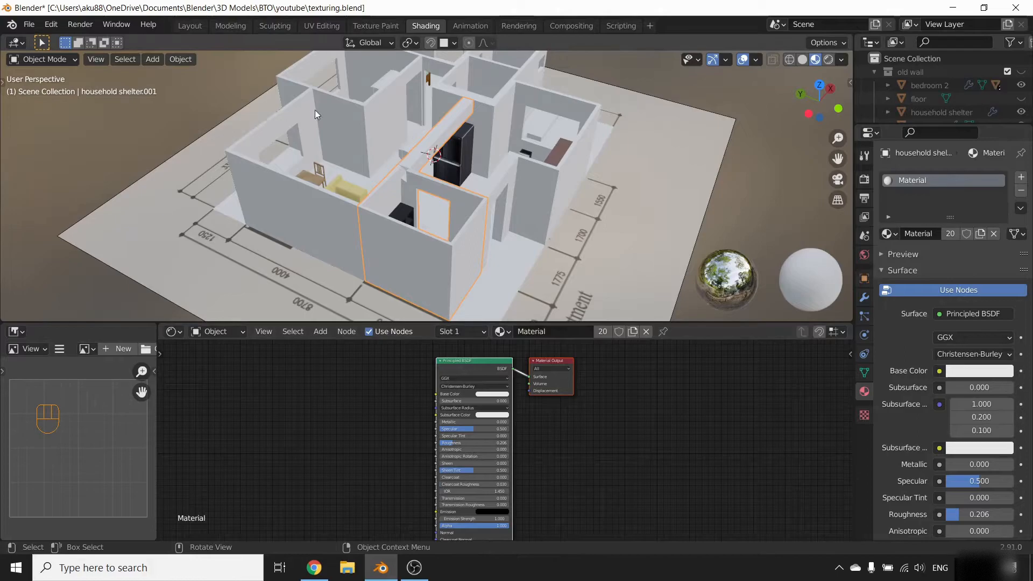
double_click(925, 180)
text(wall)
key(Return)
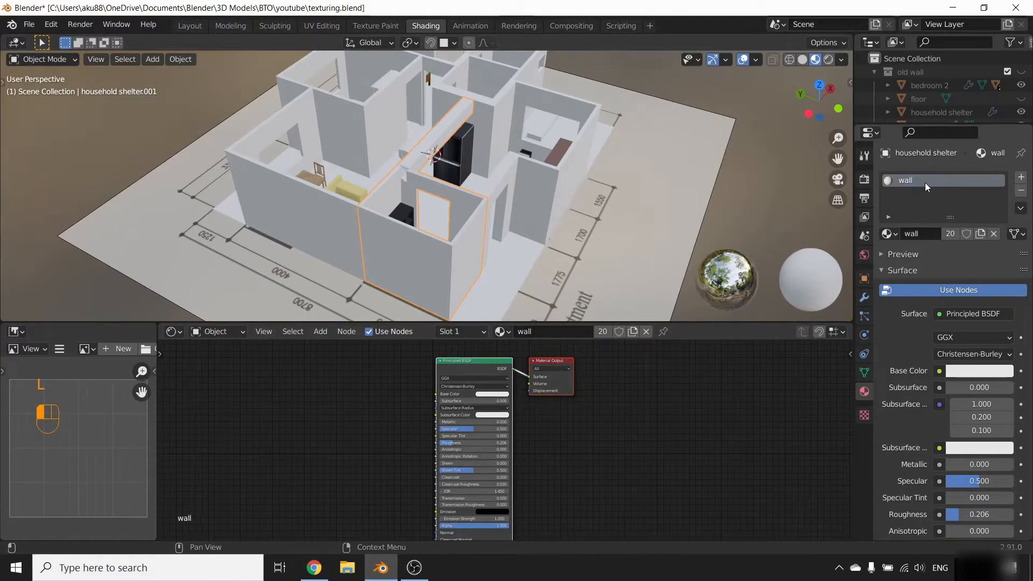
- Try a red base color on the renamed wall material and undo it
click(969, 370)
click(992, 237)
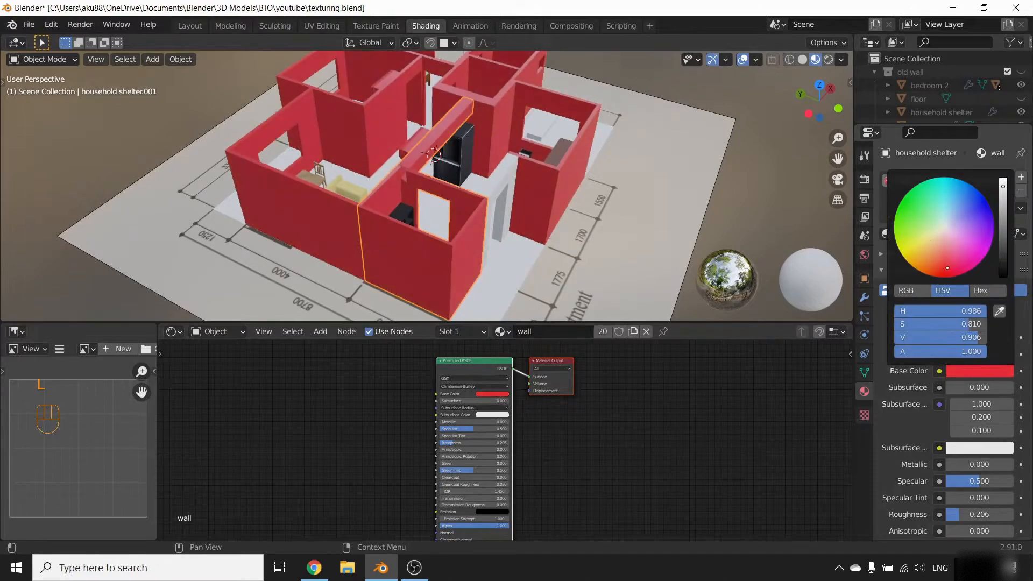
key(ctrl+z)
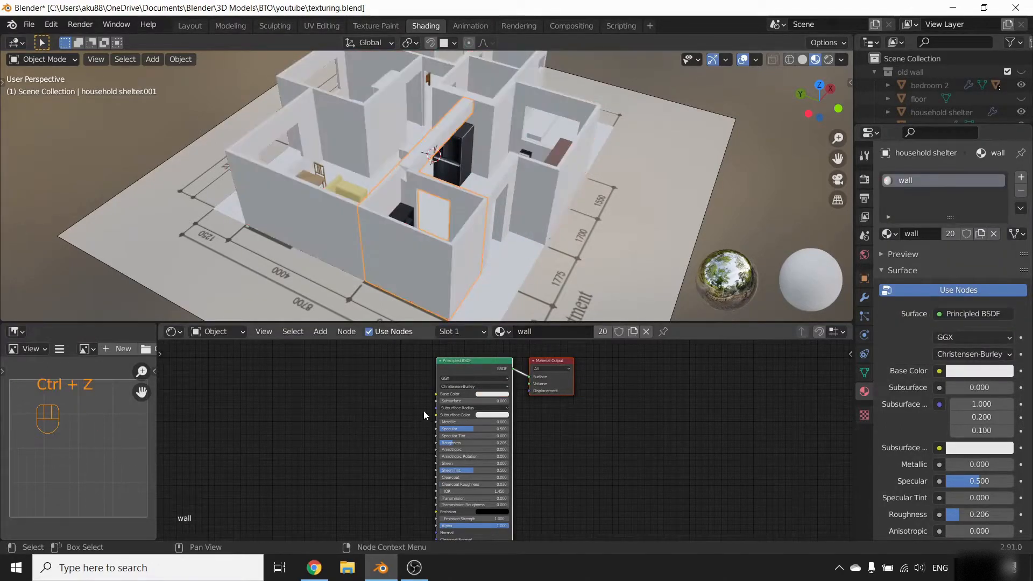
- Start Node Wrangler's Principled Texture Setup on the wall material's Principled BSDF and browse to the 3D Models\BTO\youtube\models\megascans\plaster folder
click(466, 363)
scroll(456, 365, up, 1)
scroll(455, 362, up, 1)
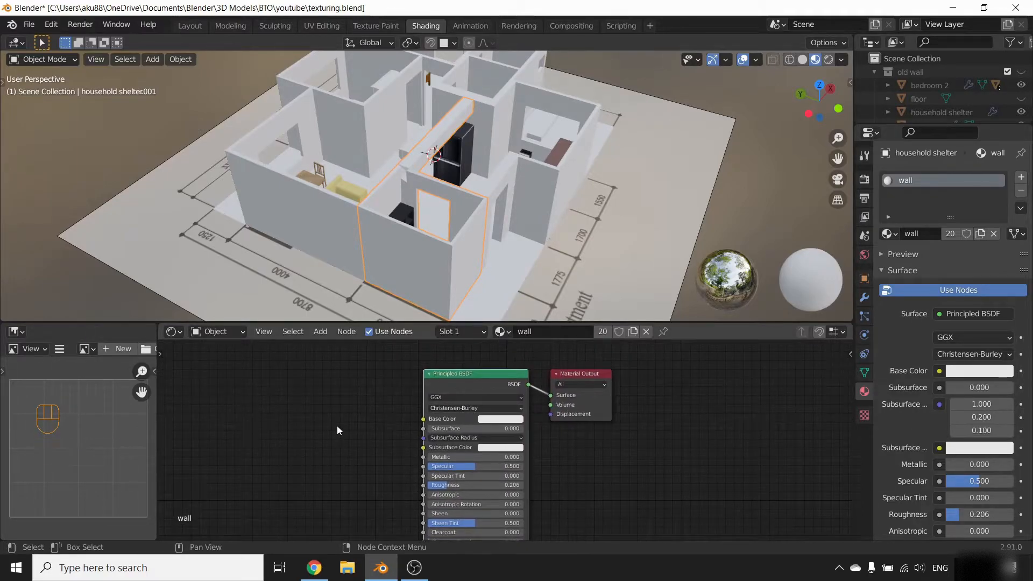
key(ctrl+shift+t)
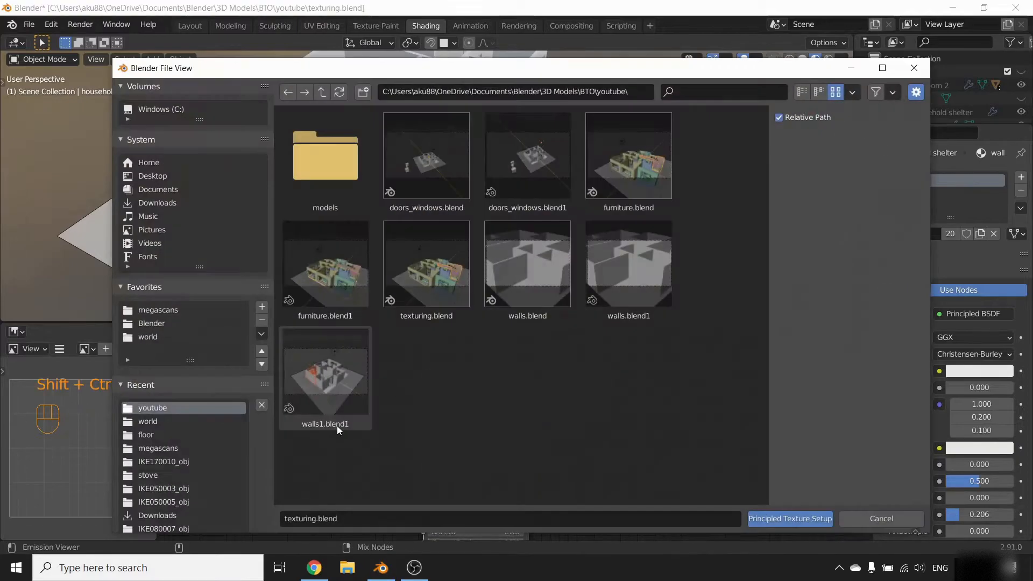
drag(424, 72, 562, 70)
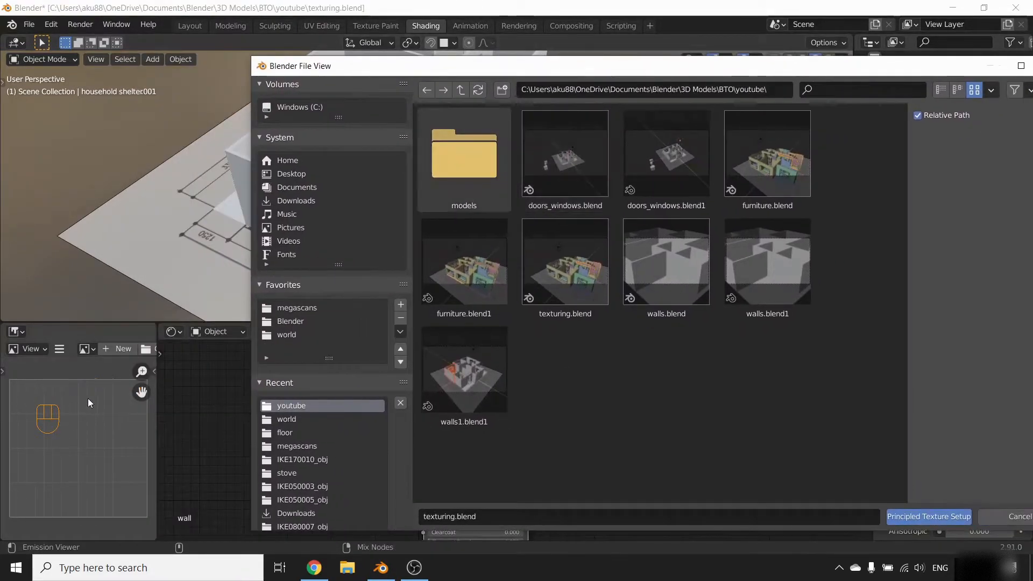
click(290, 322)
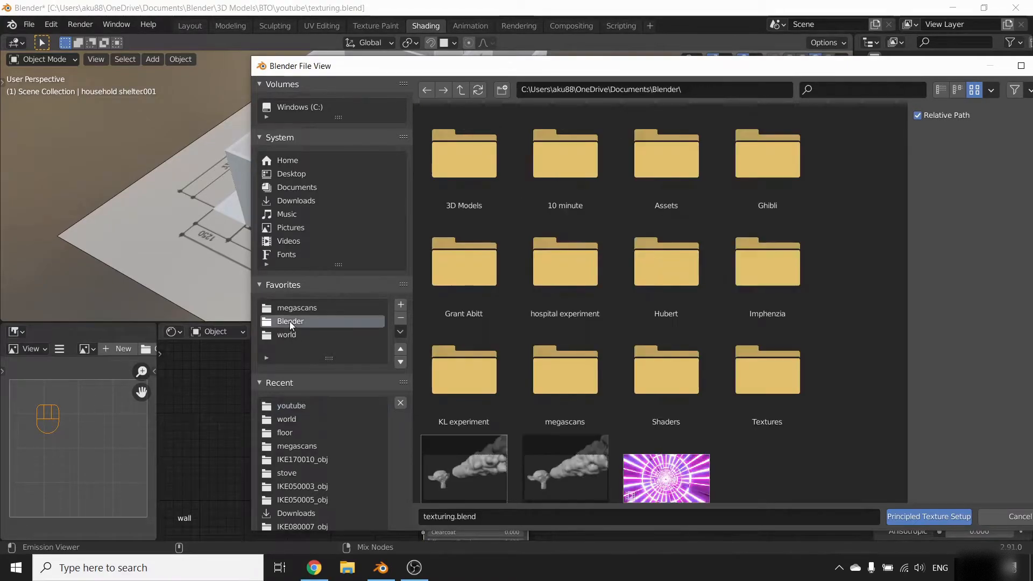
double_click(482, 164)
double_click(595, 150)
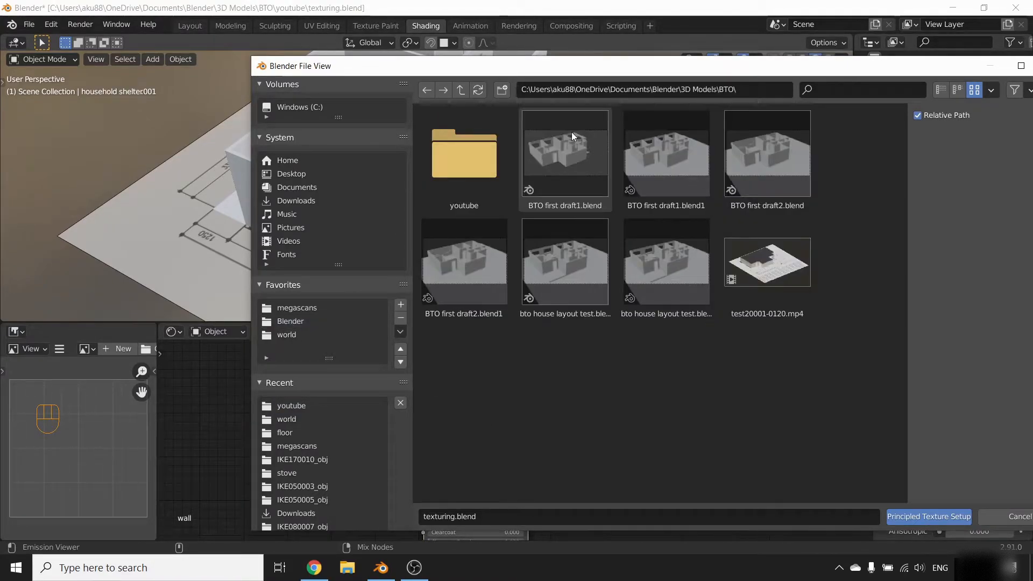
double_click(456, 148)
double_click(480, 141)
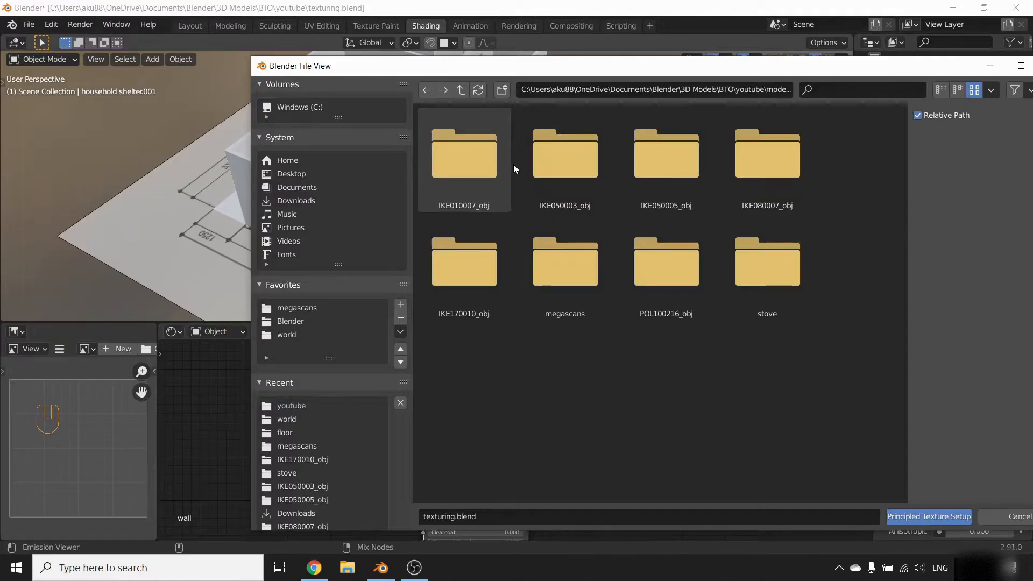
double_click(565, 266)
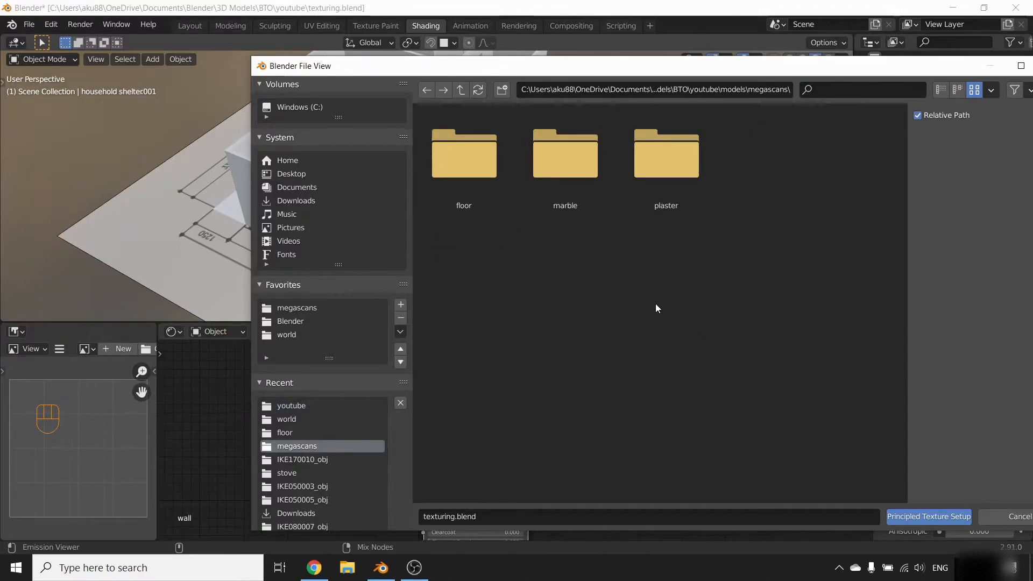
click(664, 156)
double_click(662, 156)
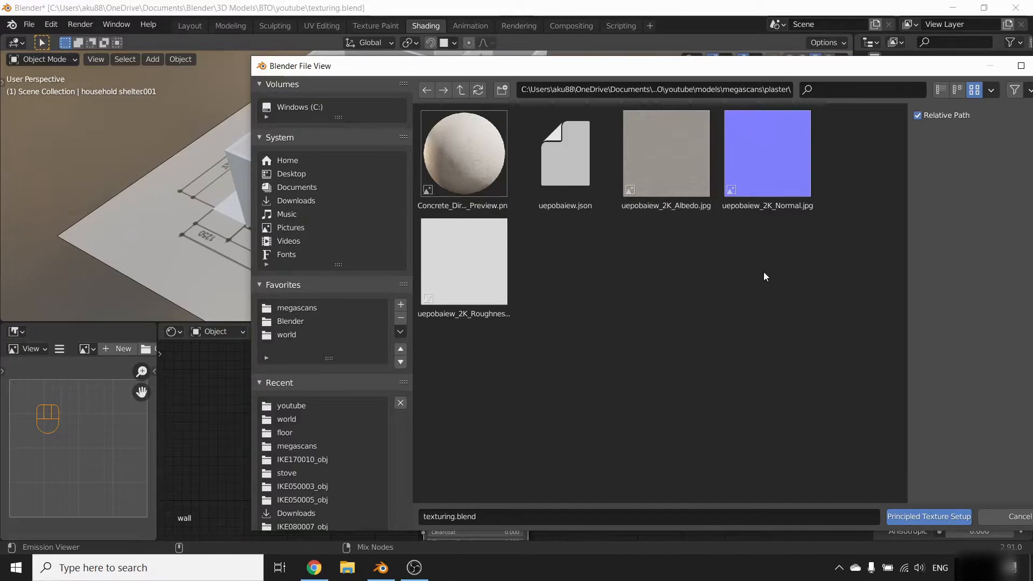
- Load the uepobaiew_2K Albedo, Normal and Roughness images into the wall material with Principled Texture Setup
click(654, 148)
shift+click(796, 159)
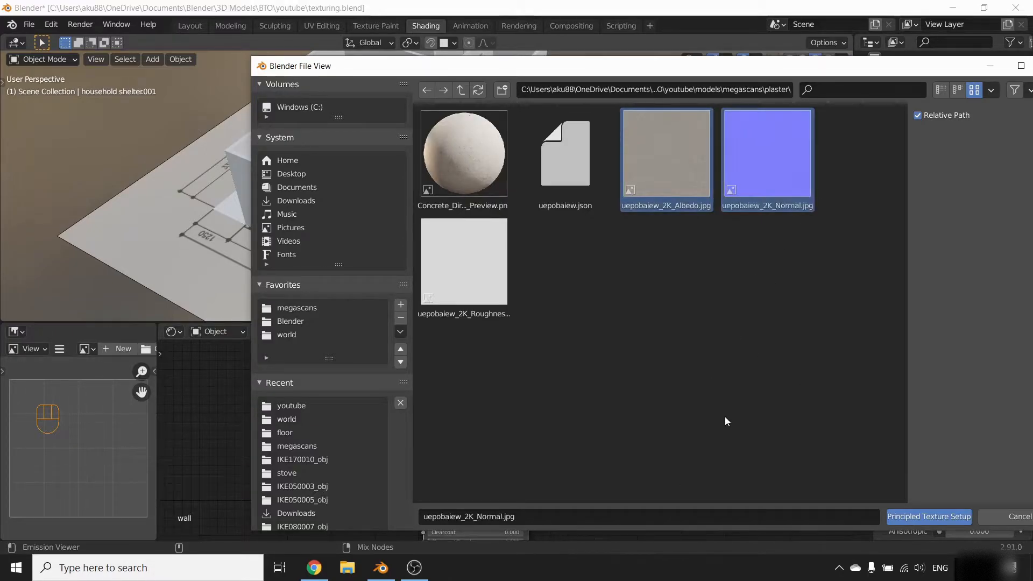
shift+click(441, 277)
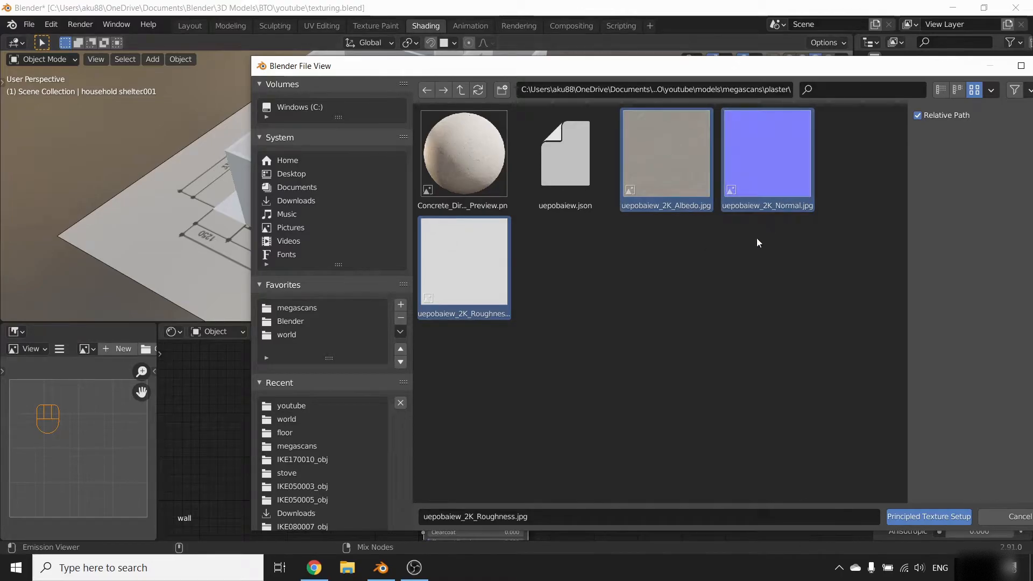
click(919, 518)
- Examine the wall material's mapping, Base Color, Roughness and Normal texture nodes and the plaster on the walls near the doorway
scroll(479, 434, down, 3)
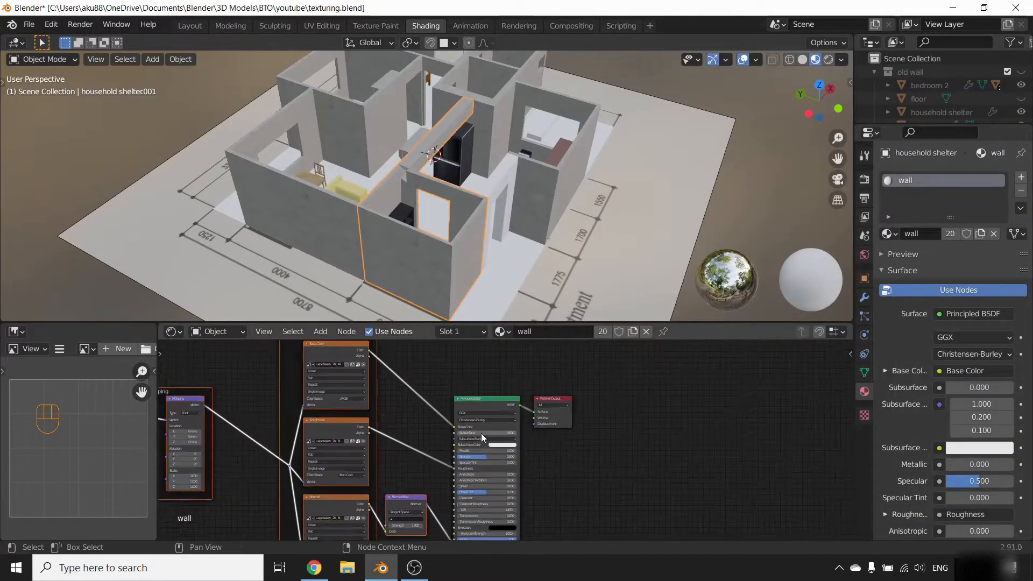
shift+scroll(481, 433, up, 2)
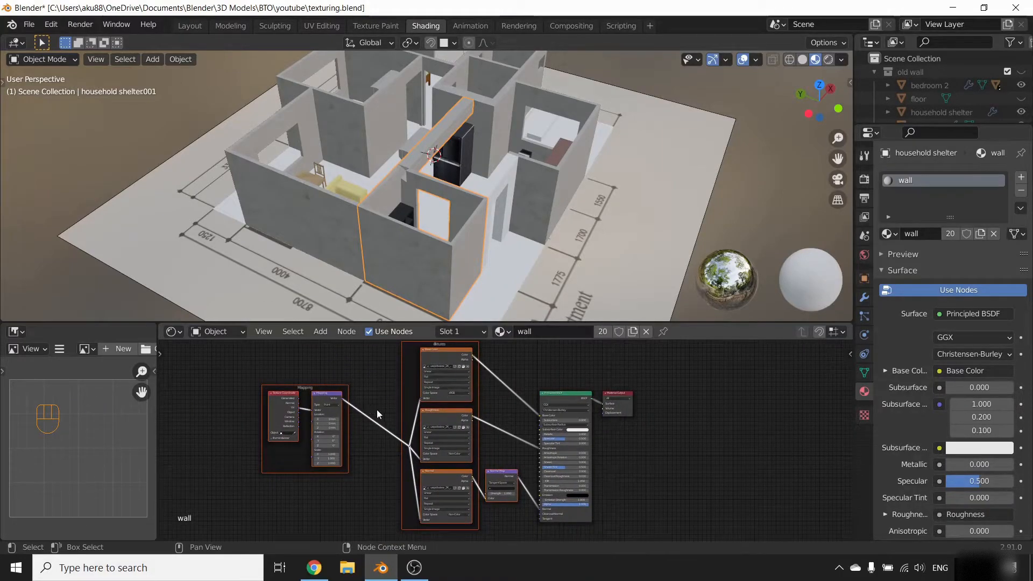
scroll(395, 434, up, 1)
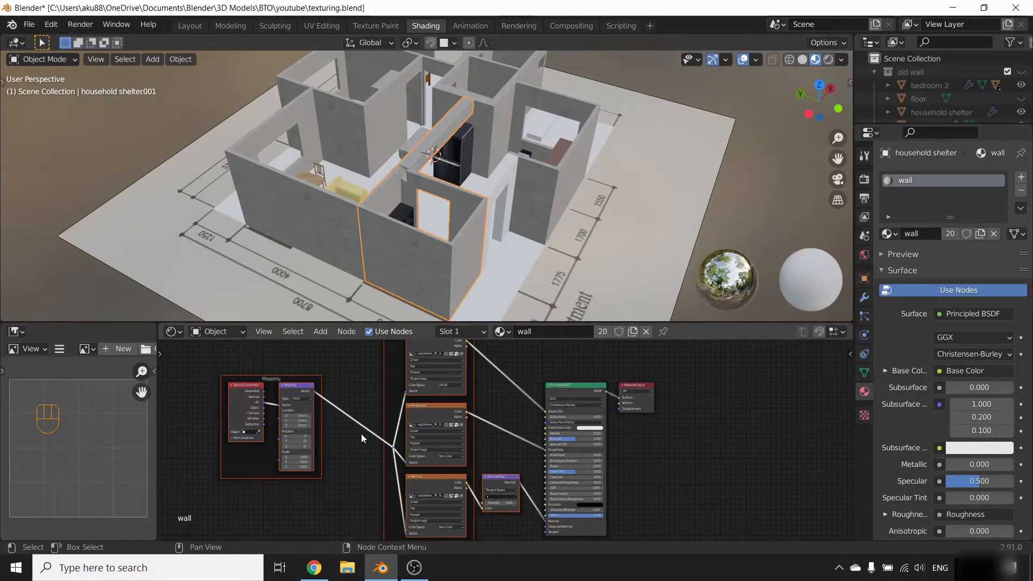
middle_drag(351, 233, 420, 210)
scroll(419, 211, up, 5)
scroll(435, 206, down, 5)
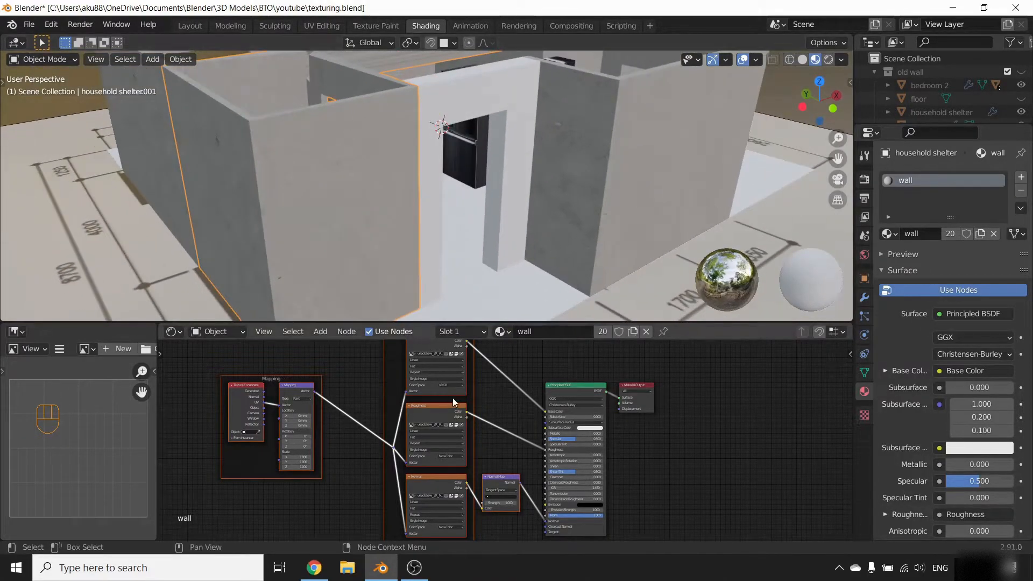
scroll(424, 447, up, 3)
scroll(424, 446, up, 2)
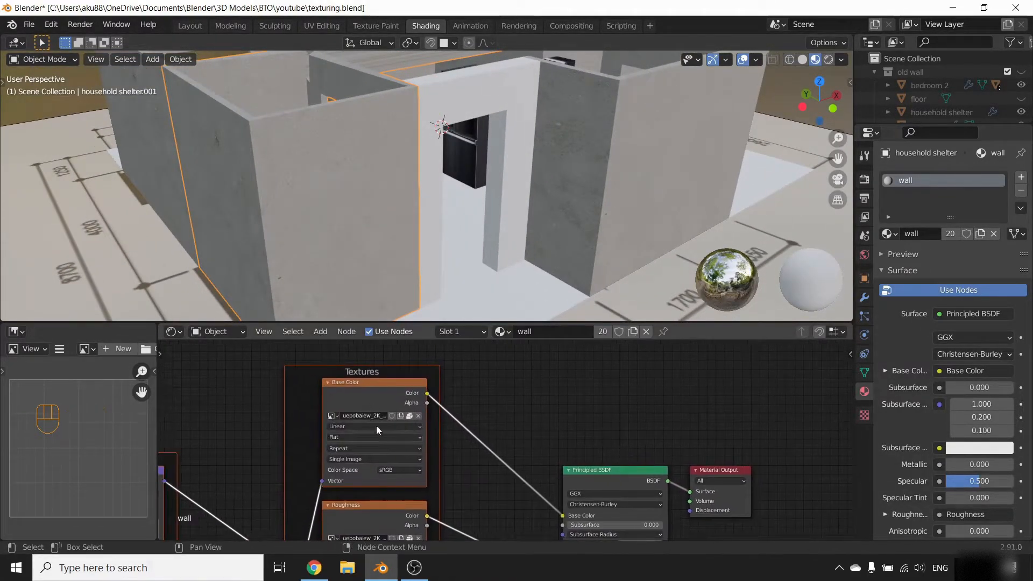
shift+scroll(397, 371, down, 2)
shift+scroll(367, 386, down, 3)
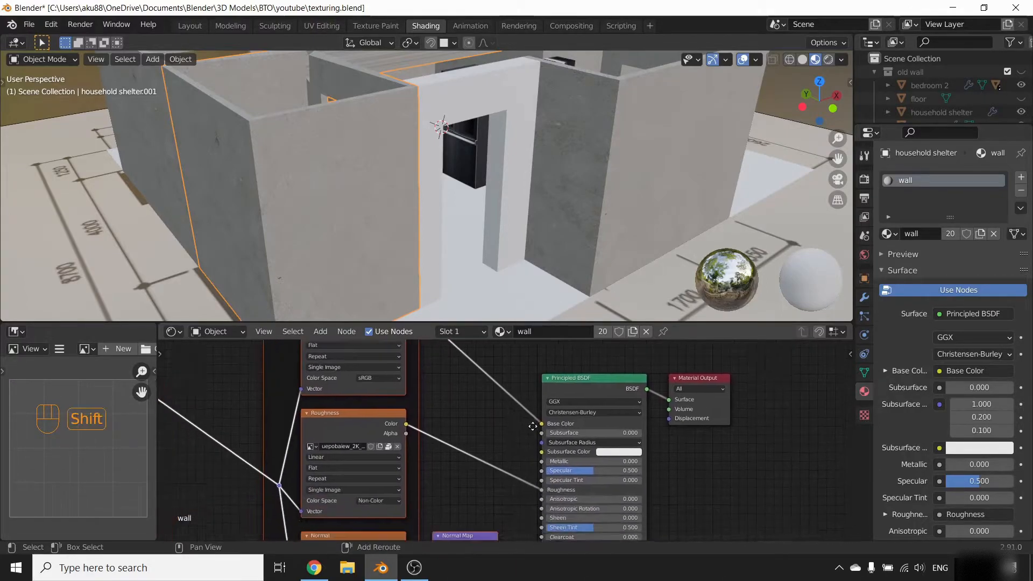
shift+scroll(393, 414, down, 4)
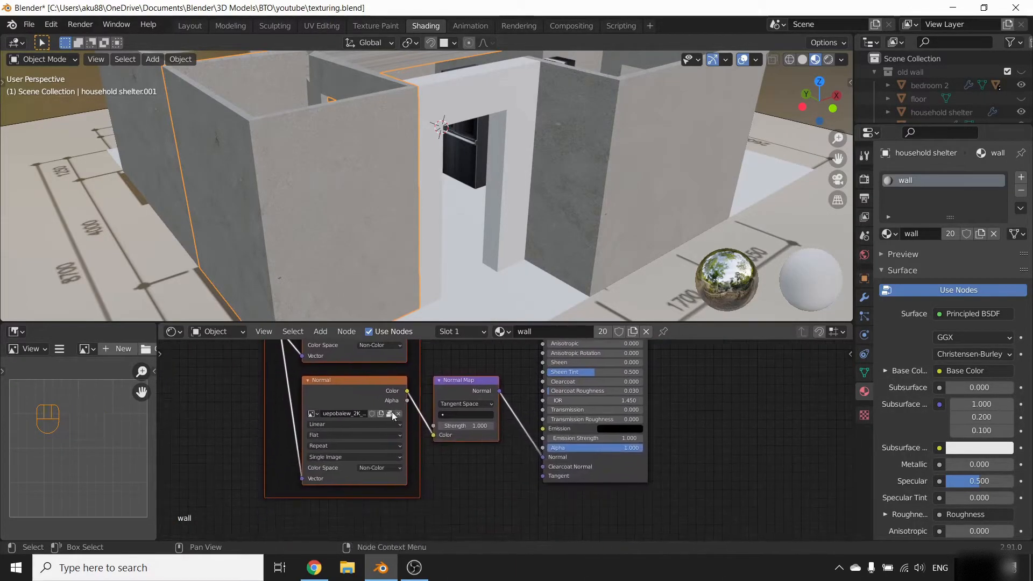
shift+scroll(476, 392, up, 4)
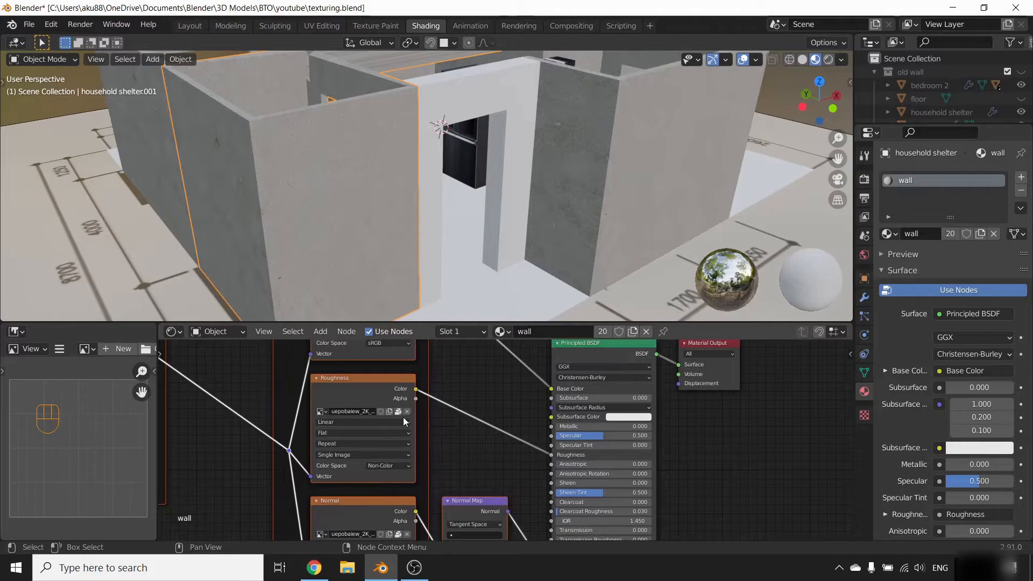
- Display uepobaiew_2K_Albedo.jpg in the image editor, inspect it, and look at the Roughness texture's connection to the Principled BSDF
click(84, 349)
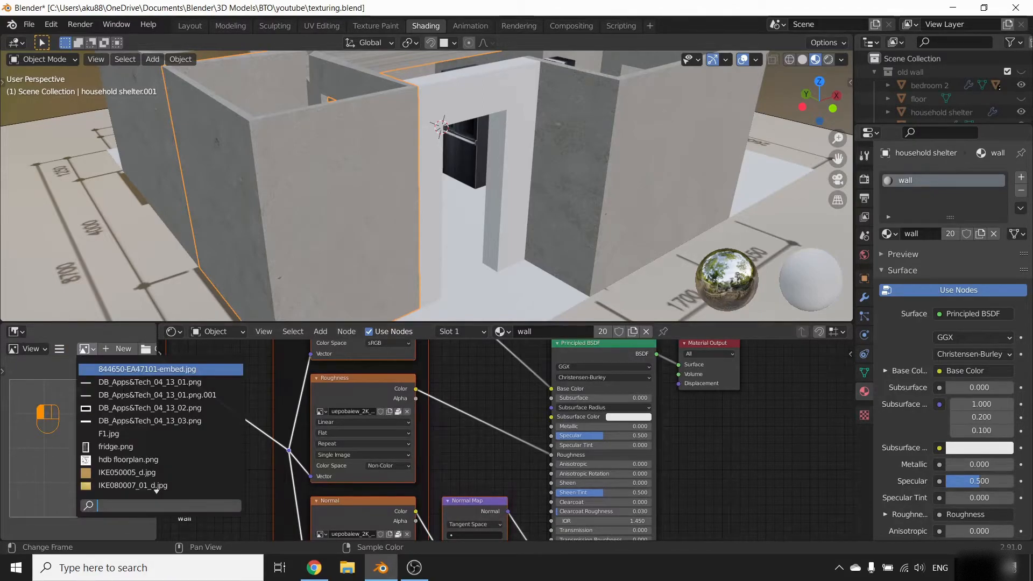
scroll(155, 434, down, 8)
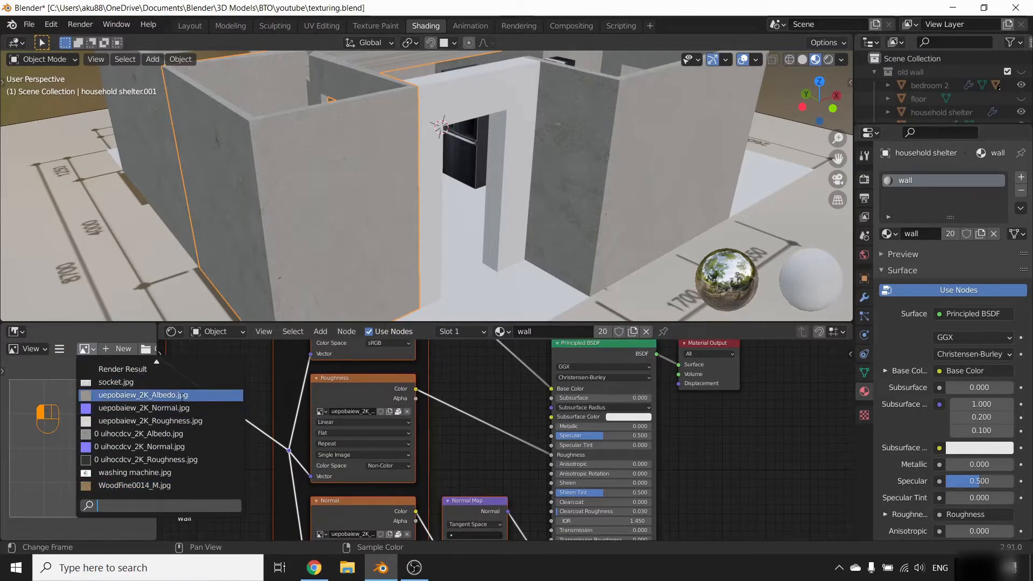
click(132, 401)
scroll(105, 435, down, 1)
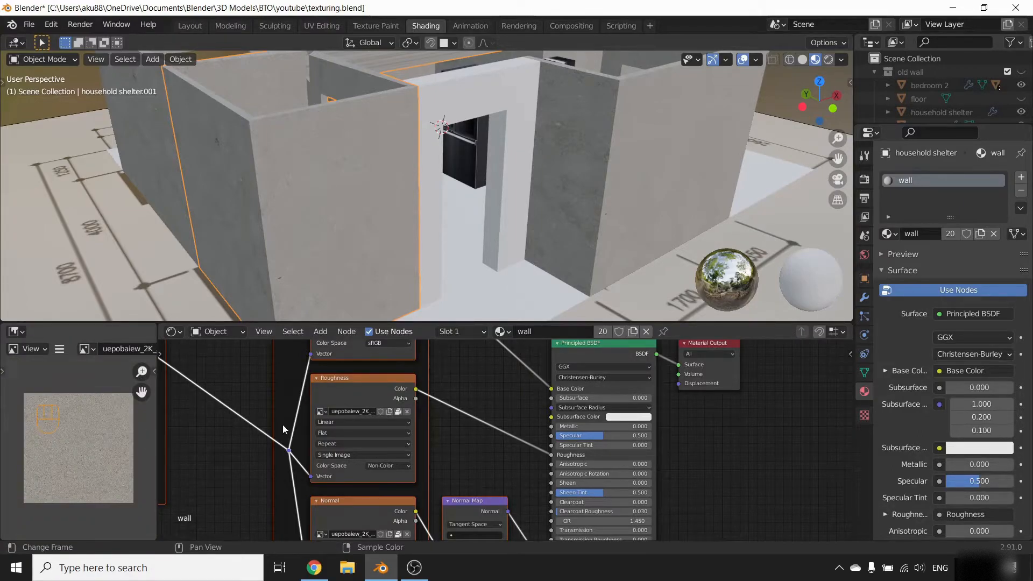
scroll(95, 466, up, 2)
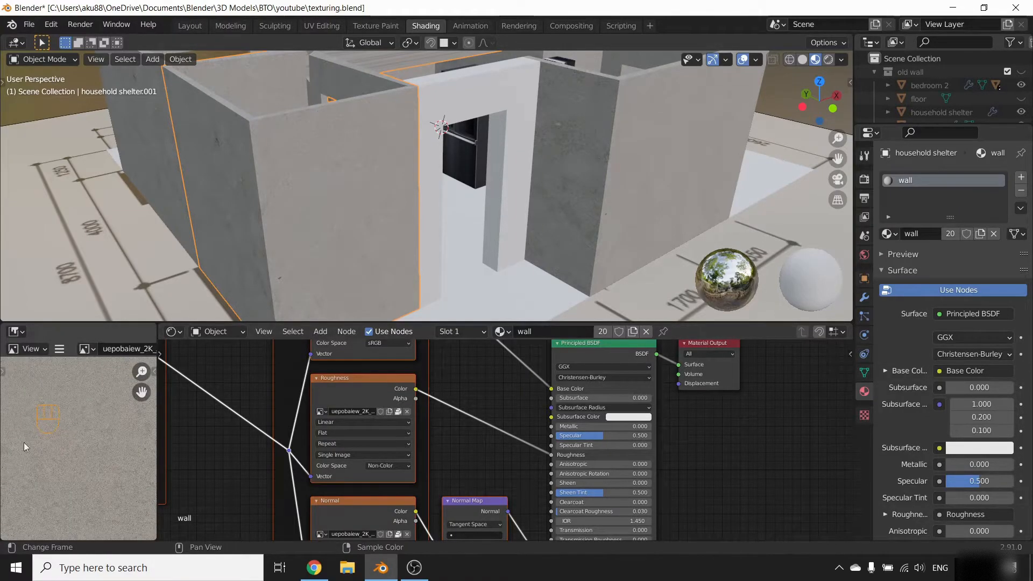
scroll(63, 447, down, 4)
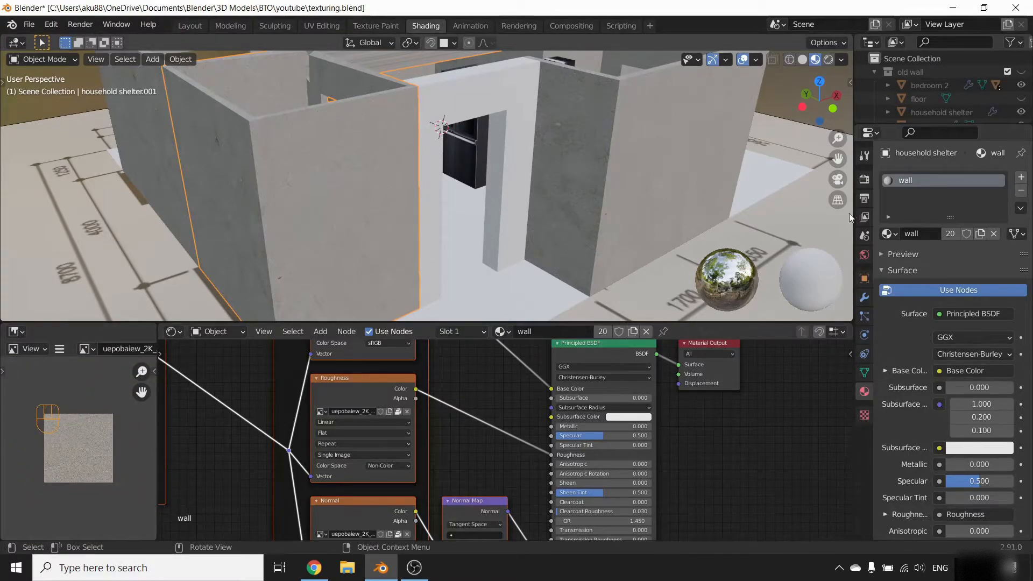
scroll(359, 421, up, 2)
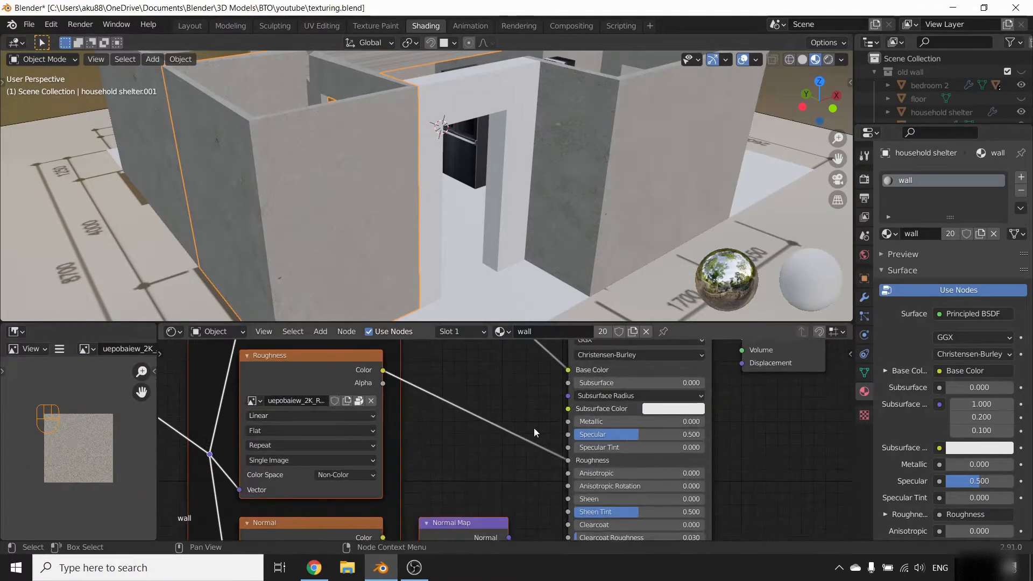
scroll(623, 458, up, 2)
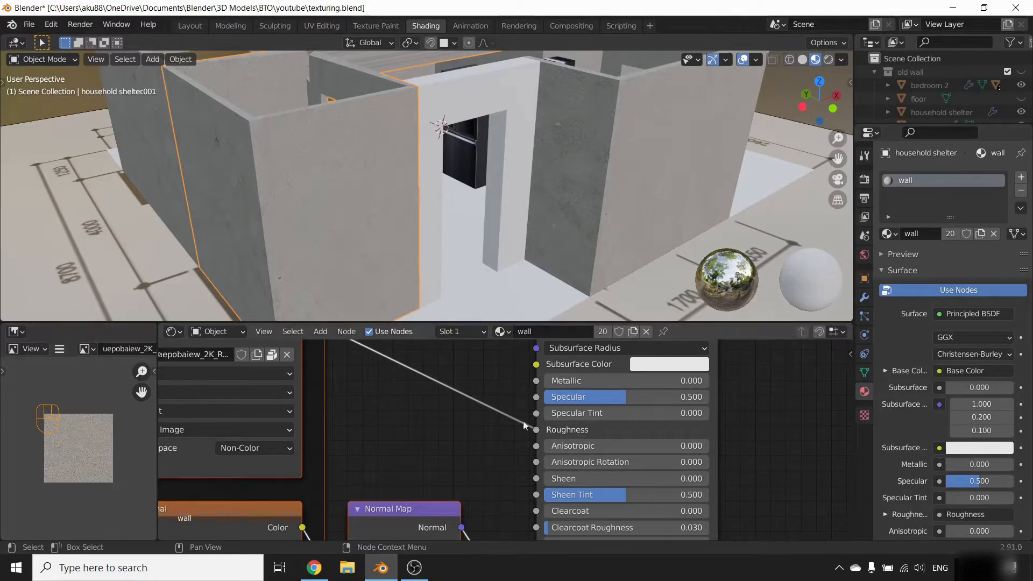
- Display uepobaiew_2K_Roughness.jpg in the image editor and inspect it alongside the plaster on the walls
scroll(64, 381, up, 2)
click(85, 348)
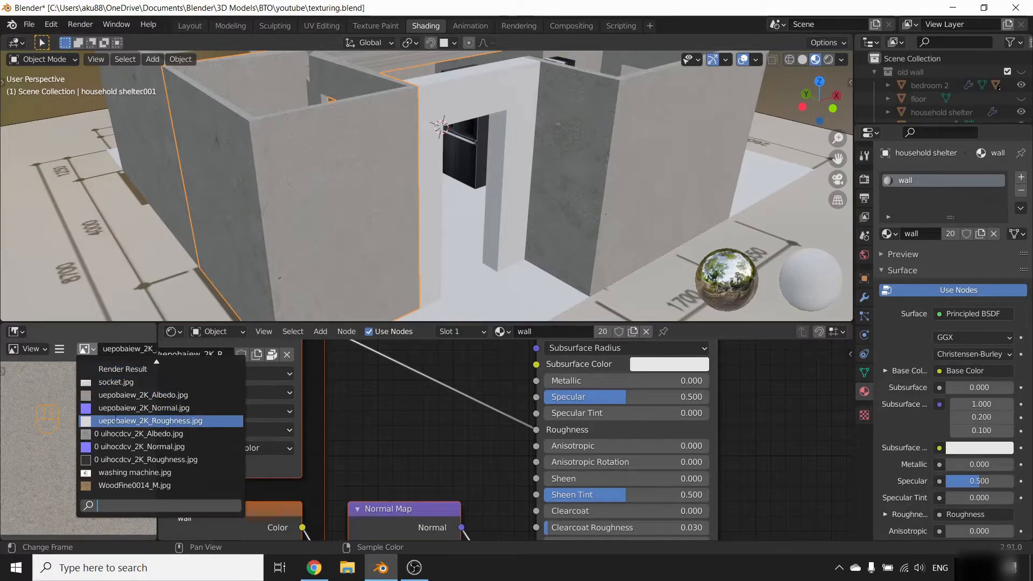
click(114, 420)
scroll(92, 440, down, 5)
scroll(93, 439, up, 2)
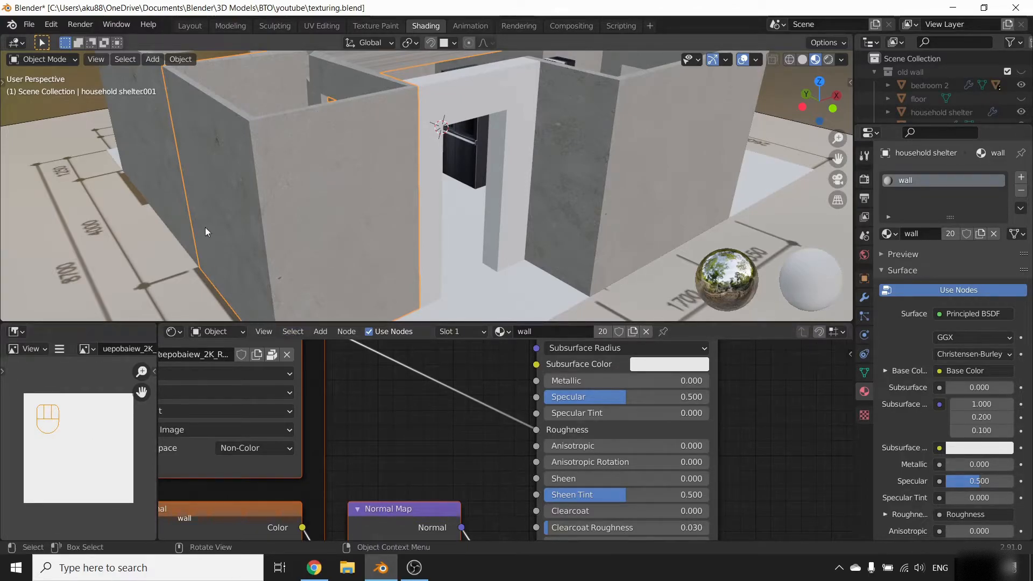
middle_drag(220, 127, 420, 173)
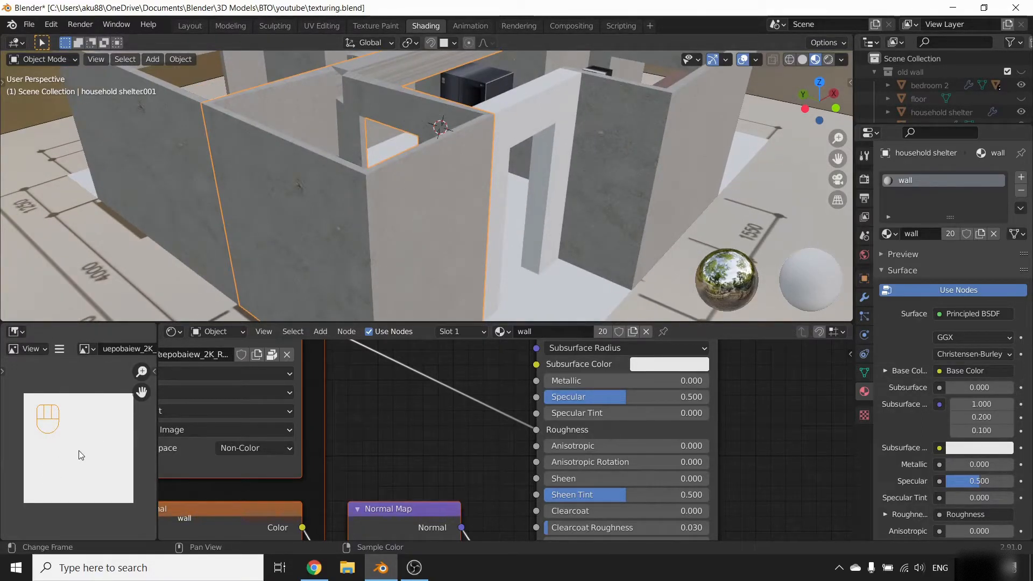
scroll(63, 434, up, 3)
scroll(75, 431, down, 2)
scroll(99, 428, up, 2)
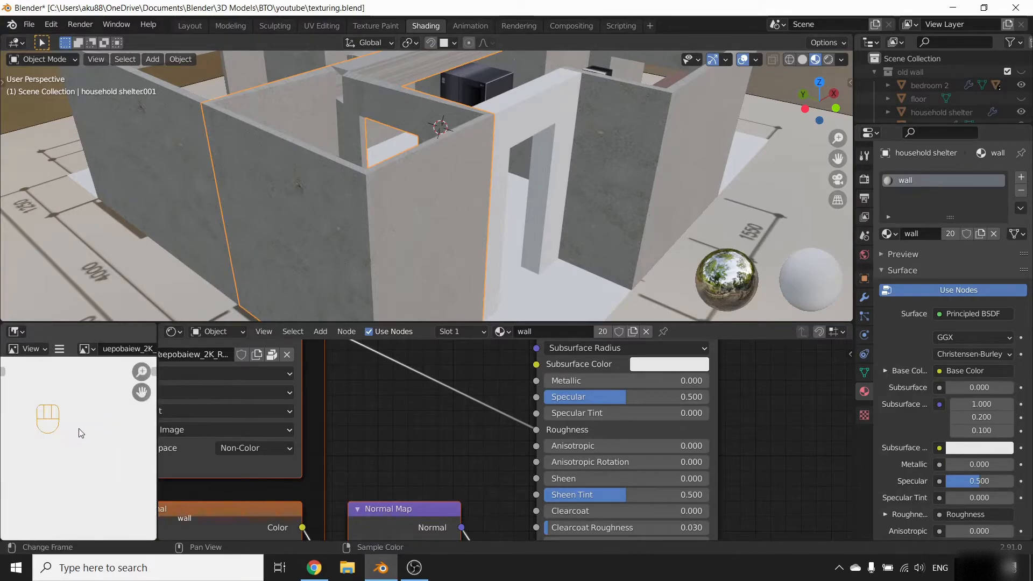
scroll(82, 446, down, 2)
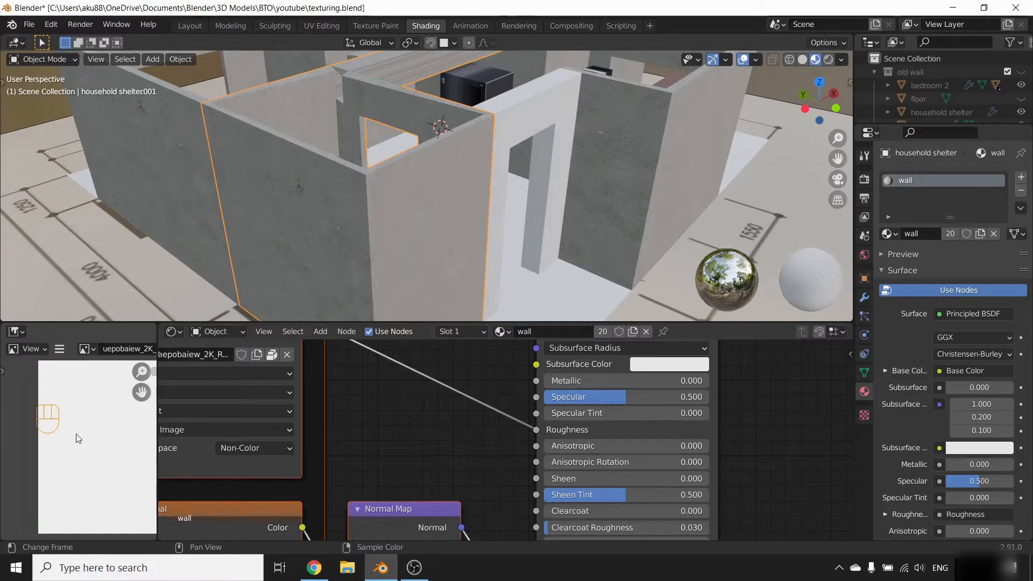
scroll(493, 449, down, 2)
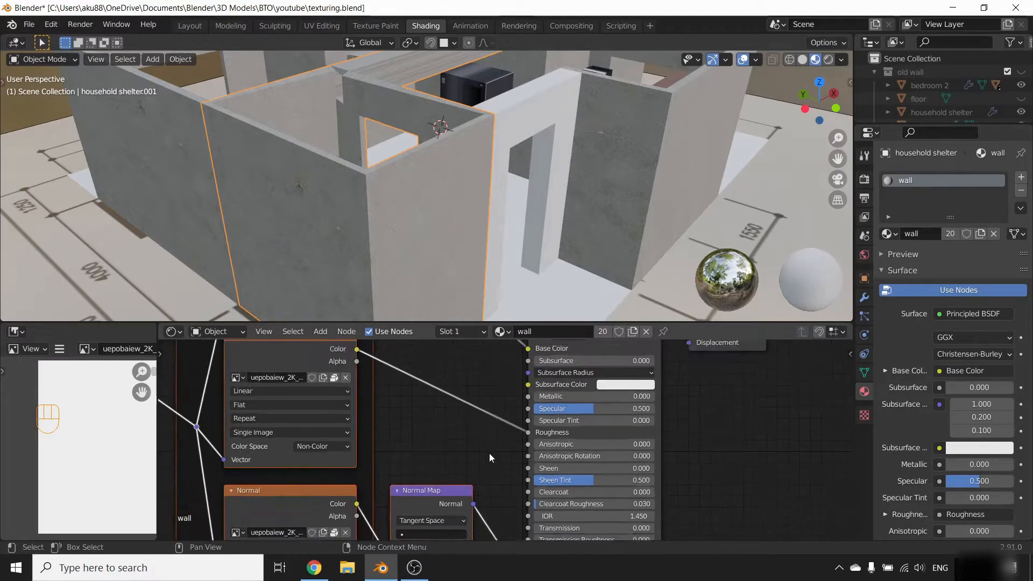
- Try a Normal Map strength of 9.900 on the wall material and inspect the plaster relief on the living room walls
shift+scroll(489, 453, down, 4)
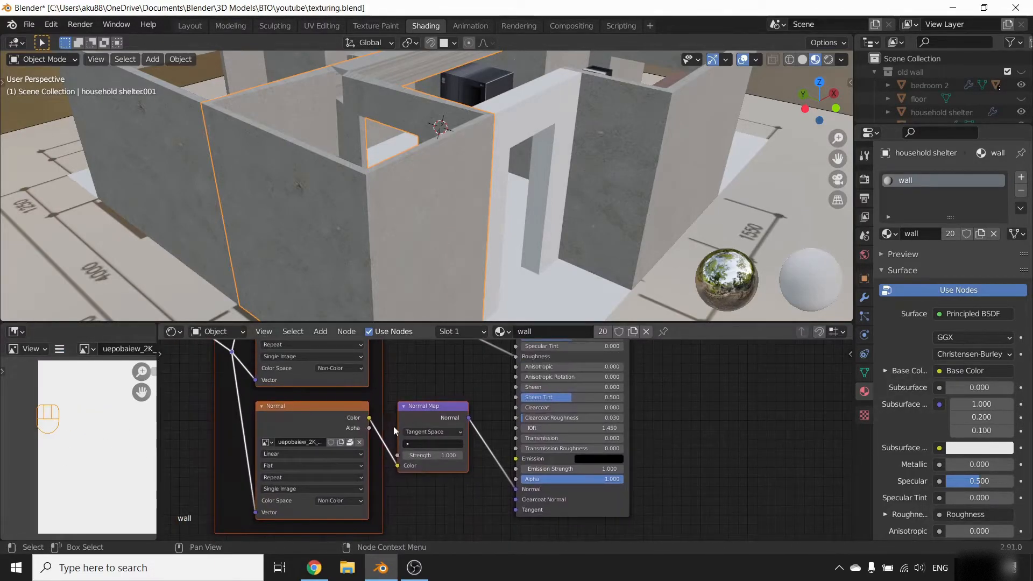
scroll(409, 427, up, 3)
scroll(418, 246, up, 6)
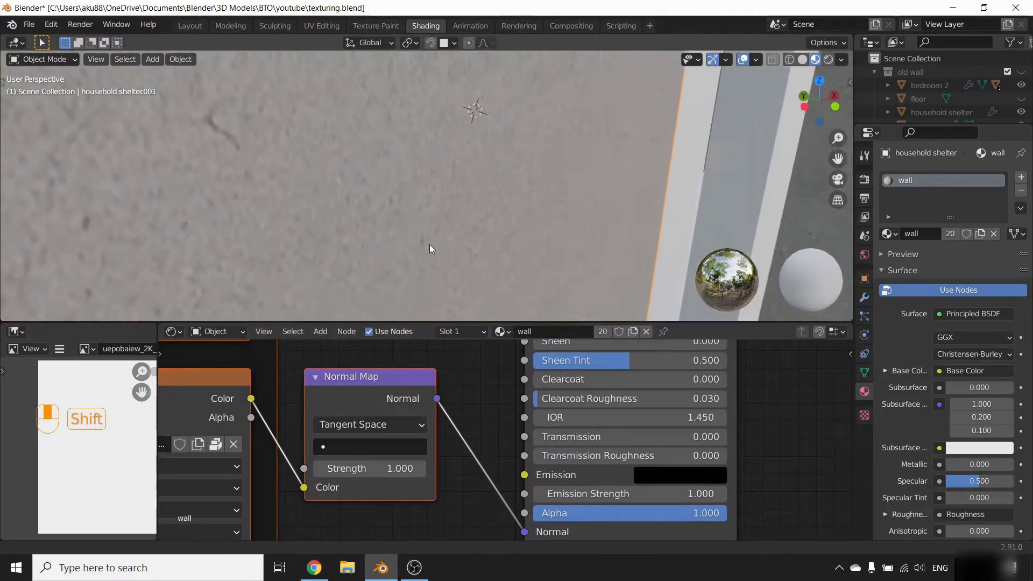
scroll(428, 242, down, 7)
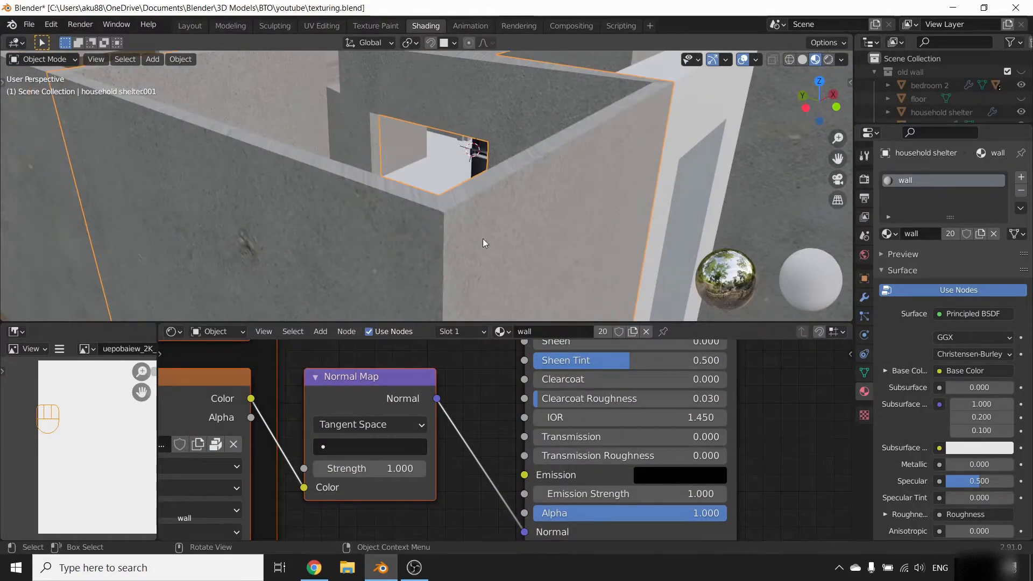
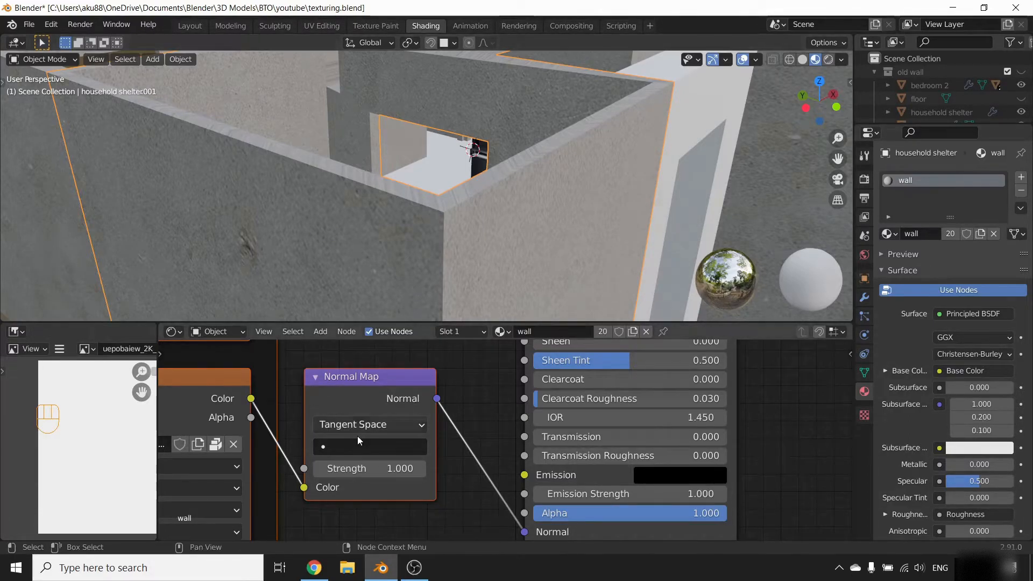
drag(349, 469, 586, 468)
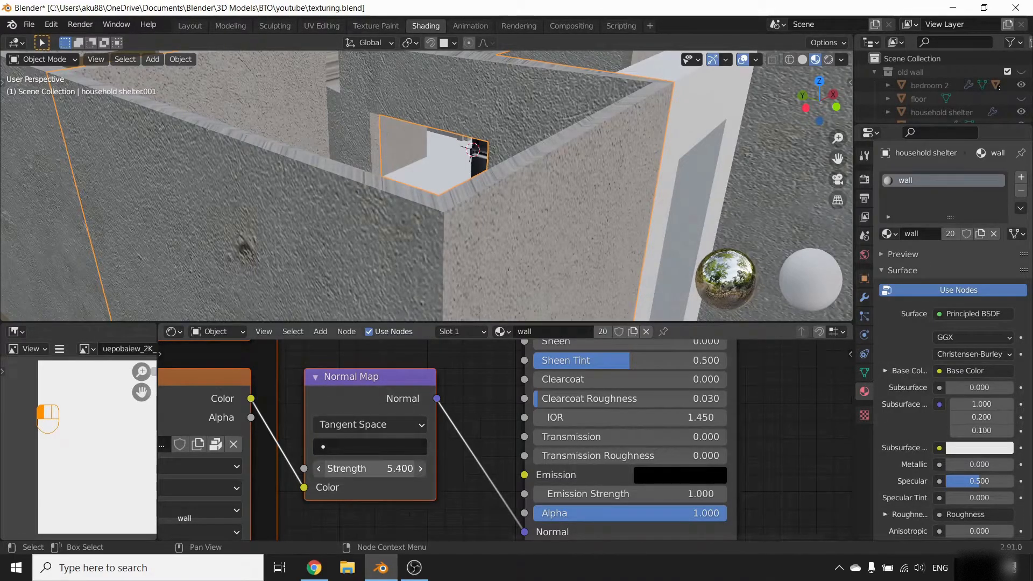
drag(387, 469, 425, 468)
middle_drag(399, 269, 280, 170)
click(282, 172)
scroll(336, 170, down, 6)
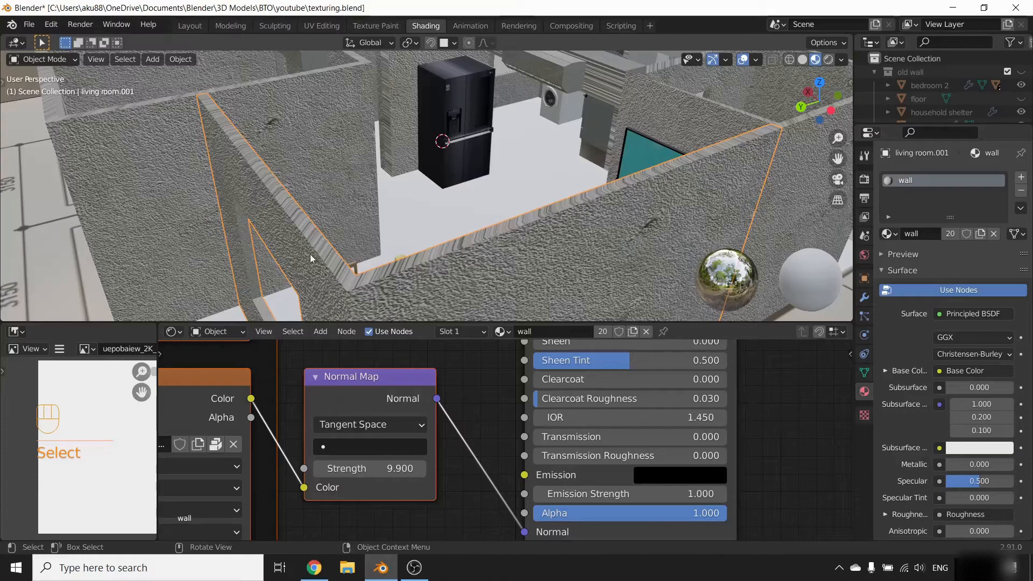
- Set the wall material's Normal Map strength to 1.700 and check the plaster relief on the walls
shift+scroll(353, 393, down, 3)
shift+scroll(353, 393, up, 3)
scroll(394, 483, up, 2)
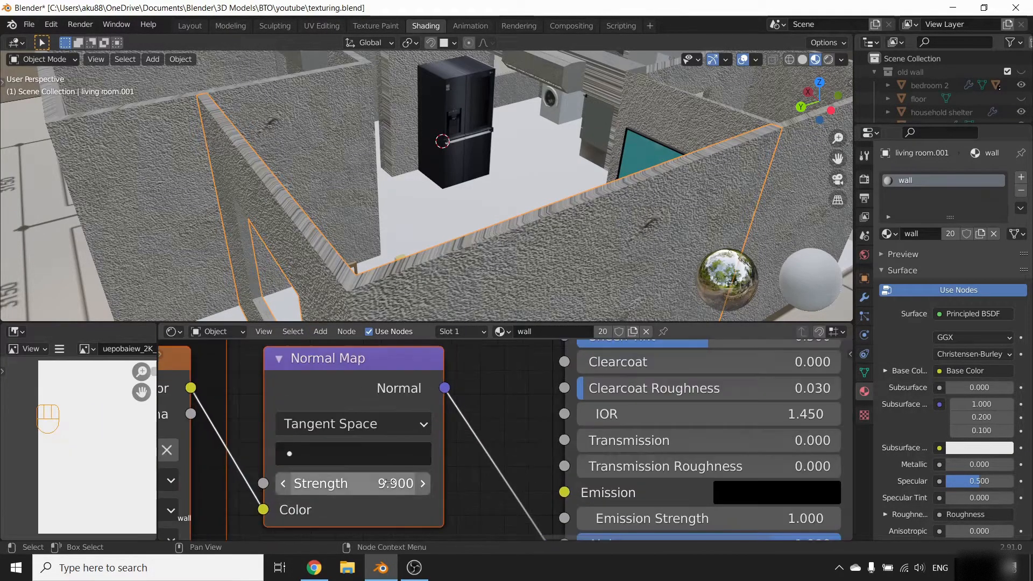
scroll(394, 484, up, 1)
mouse_move(398, 449)
mouse_down()
mouse_move(184, 517)
mouse_move(398, 448)
mouse_up()
middle_drag(425, 269, 425, 212)
scroll(426, 211, up, 5)
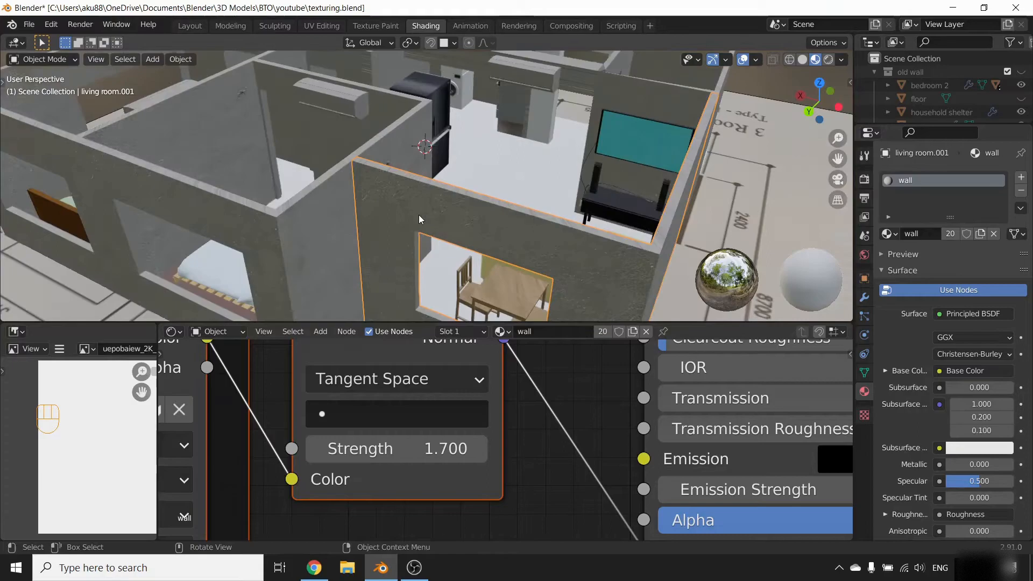
- Examine the plaster across the whole apartment and the Scale values of the wall material's Mapping node
scroll(269, 424, down, 5)
scroll(492, 202, down, 5)
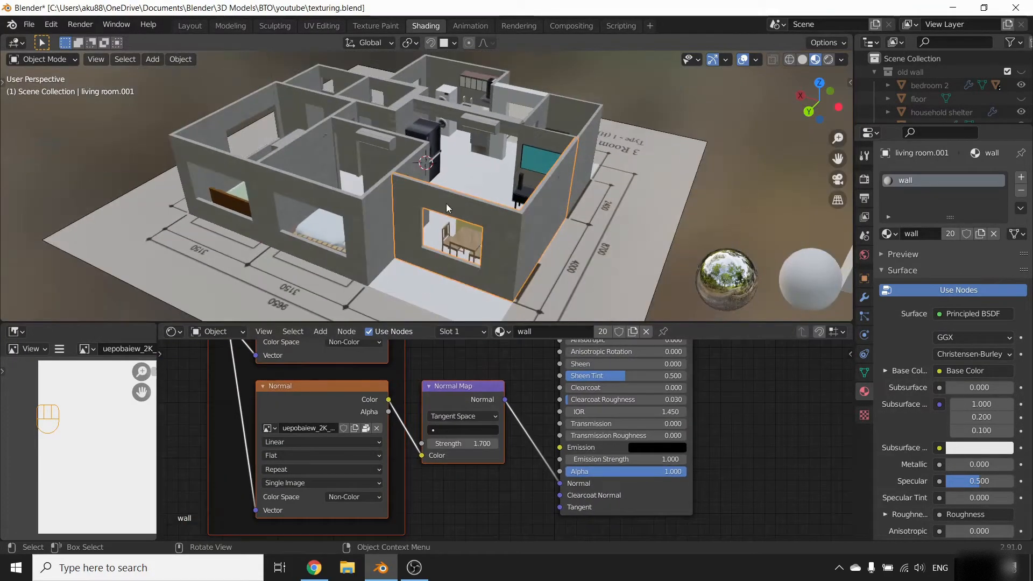
scroll(470, 215, up, 3)
scroll(304, 469, down, 2)
middle_drag(301, 463, 491, 354)
scroll(398, 409, up, 2)
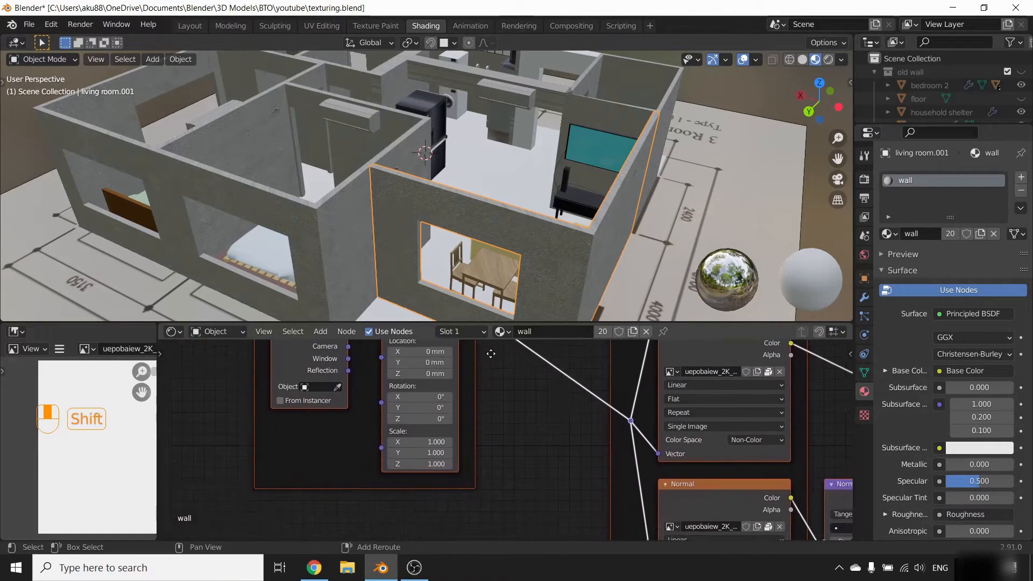
scroll(453, 422, up, 3)
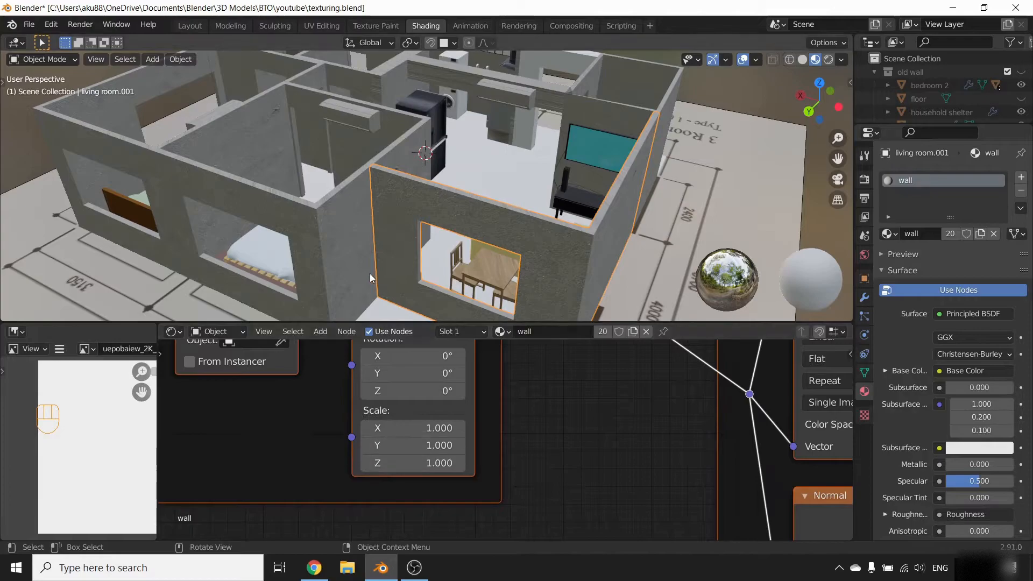
scroll(372, 273, up, 3)
shift+middle_drag(357, 224, 340, 305)
scroll(434, 221, down, 5)
shift+middle_drag(415, 185, 525, 234)
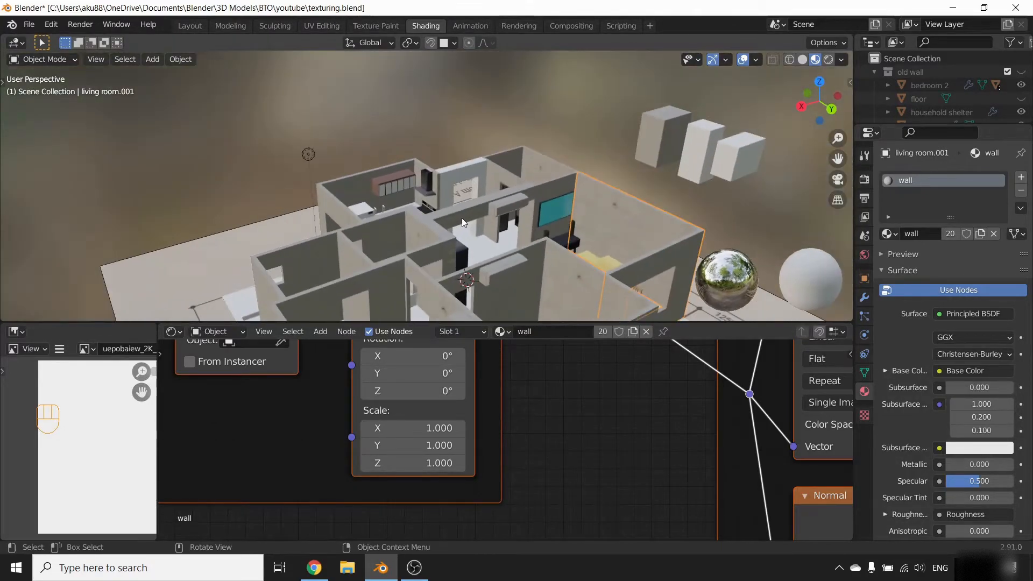
- Select the kitchen wall behind the sink and stove and enter Edit Mode
scroll(515, 240, up, 6)
shift+middle_drag(388, 249, 350, 161)
click(371, 218)
middle_drag(371, 218, 350, 230)
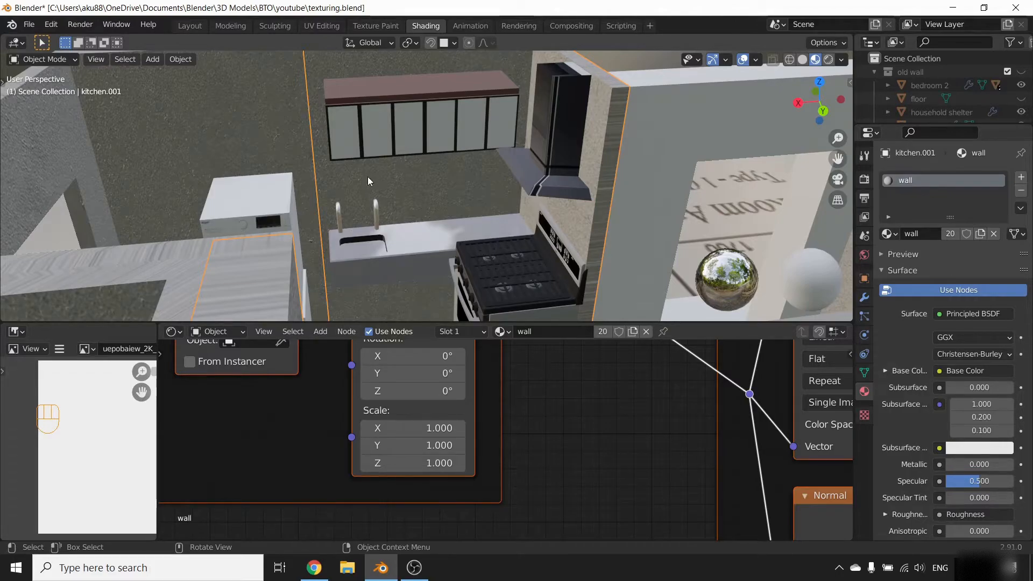
scroll(367, 176, down, 2)
shift+middle_drag(386, 215, 312, 183)
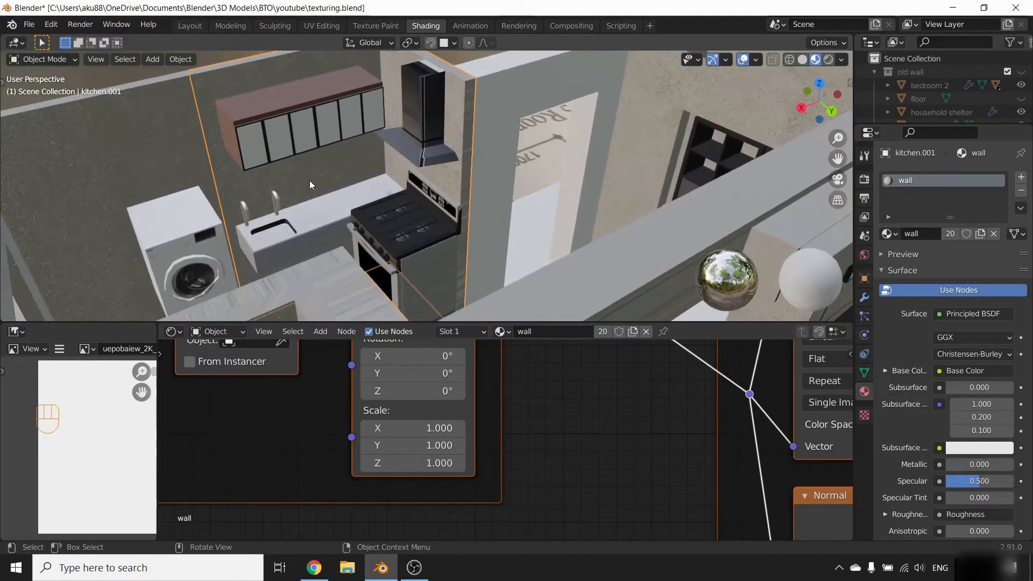
key(Tab)
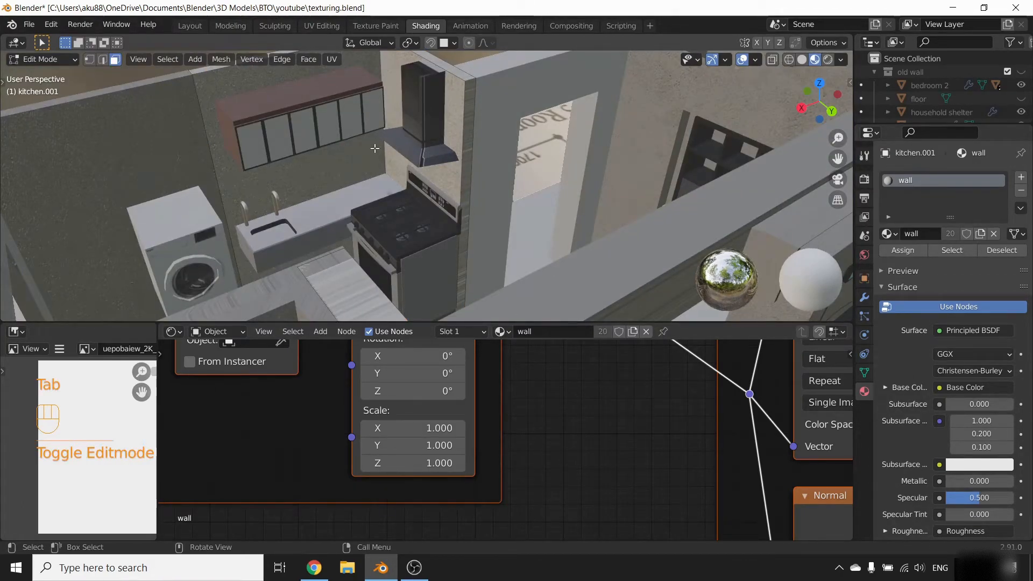
- Add two horizontal loop cuts to the kitchen wall, one below the upper cabinets and one near countertop height
key(ctrl+r)
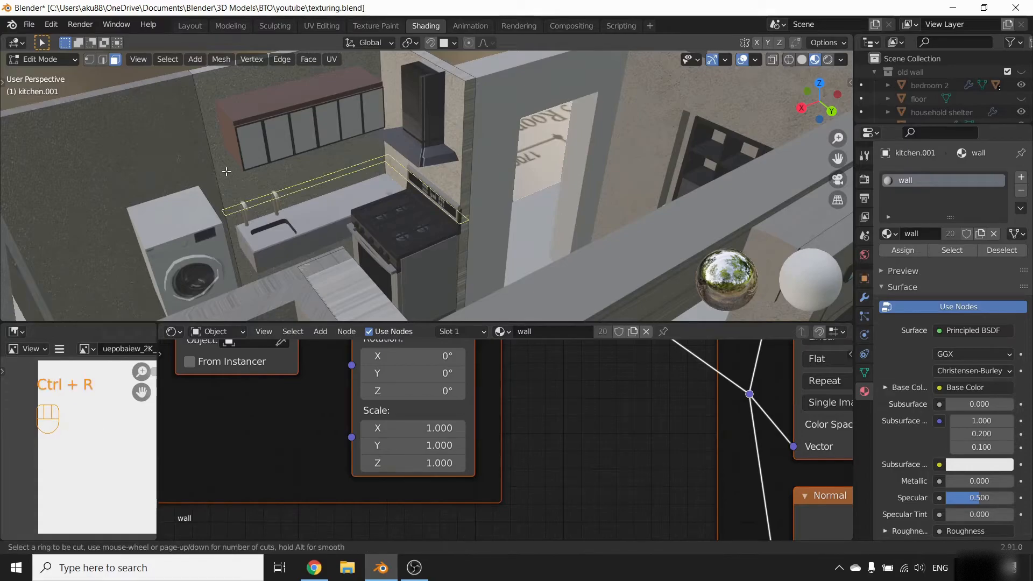
click(222, 168)
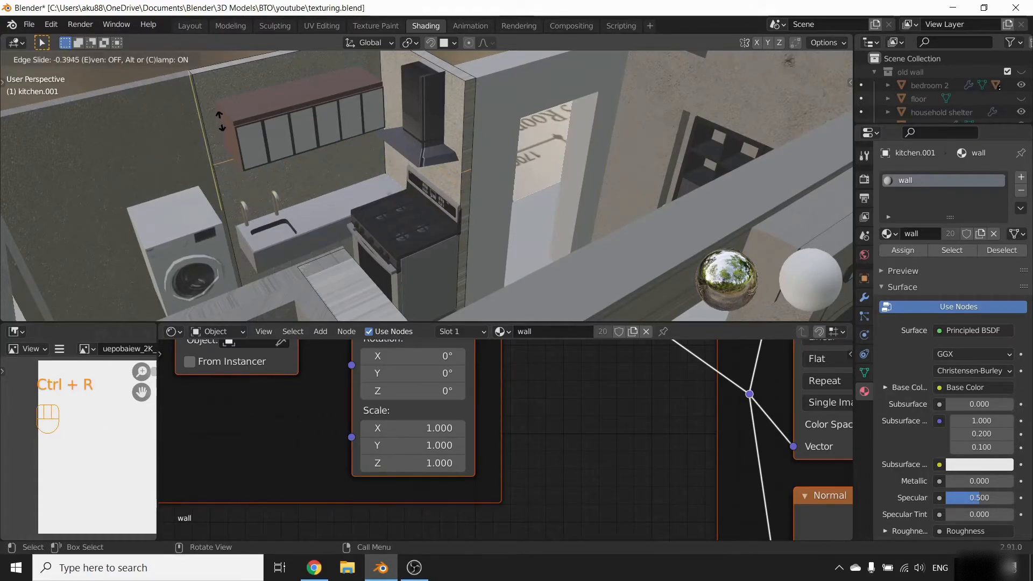
click(223, 133)
key(ctrl+r)
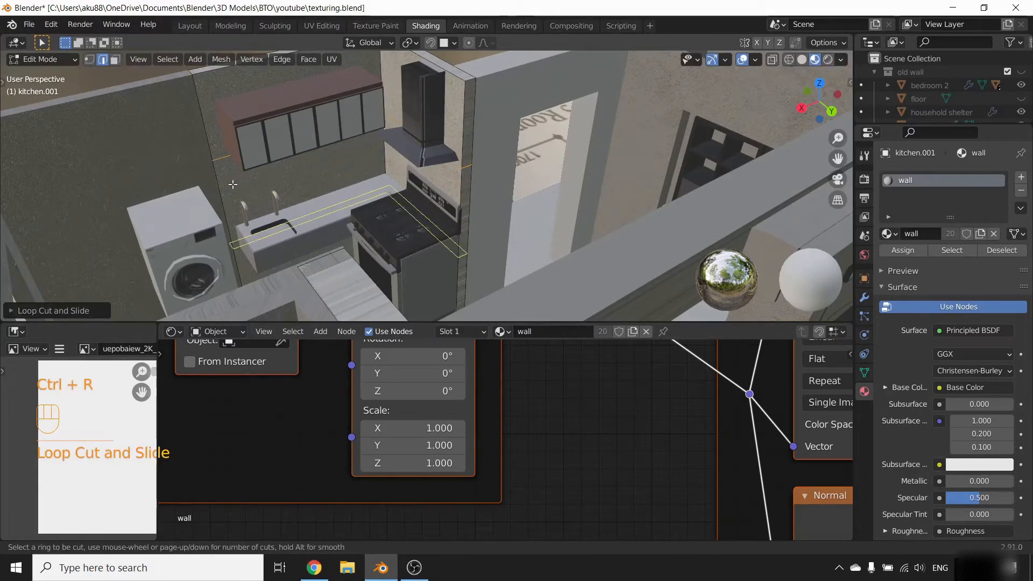
click(233, 183)
click(235, 160)
- Select the two backsplash faces behind the sink and stove and assign them to a new material in a second slot
middle_drag(235, 160, 302, 239)
key(3)
click(287, 228)
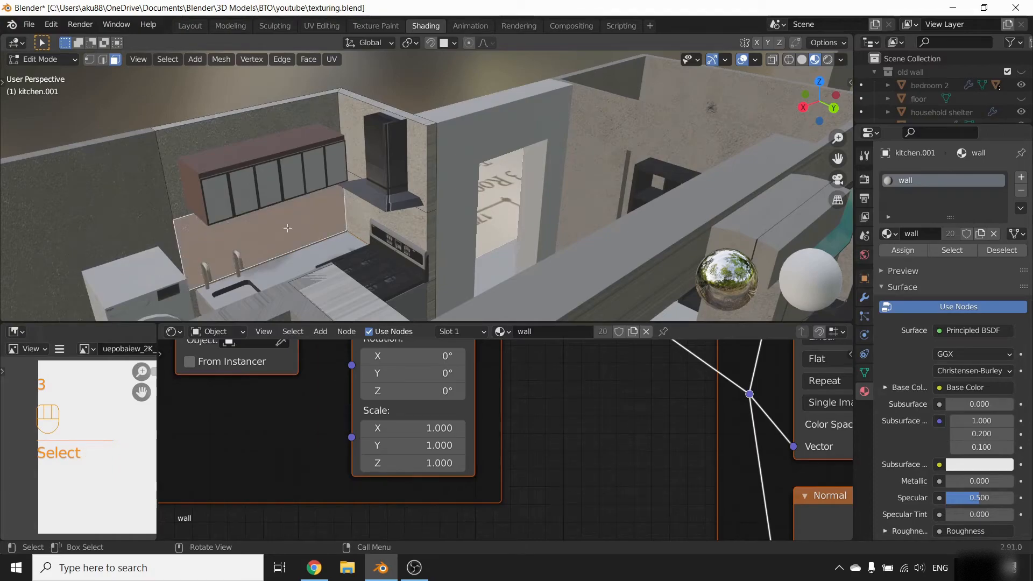
key(shift)
shift+click(363, 216)
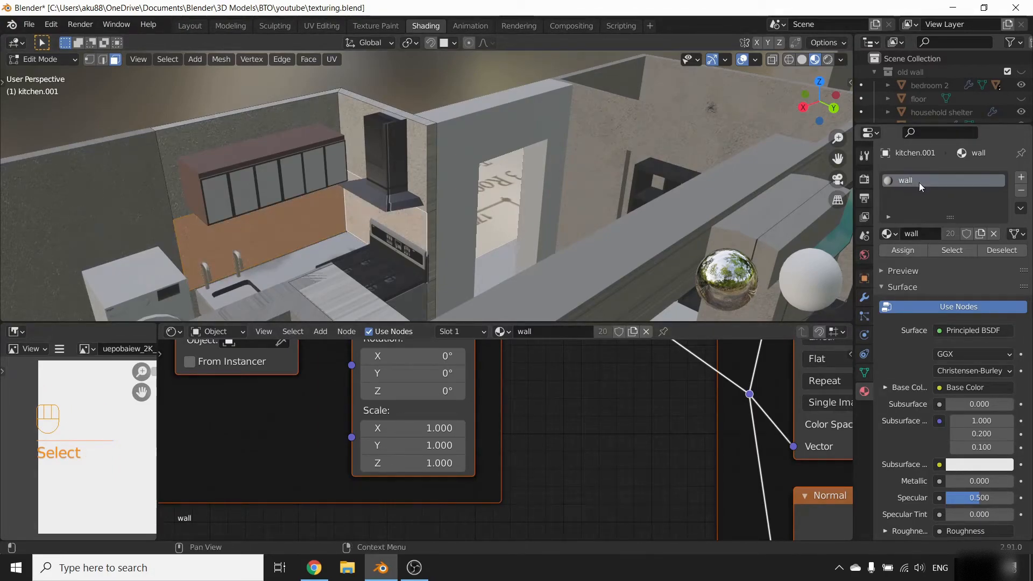
click(1021, 178)
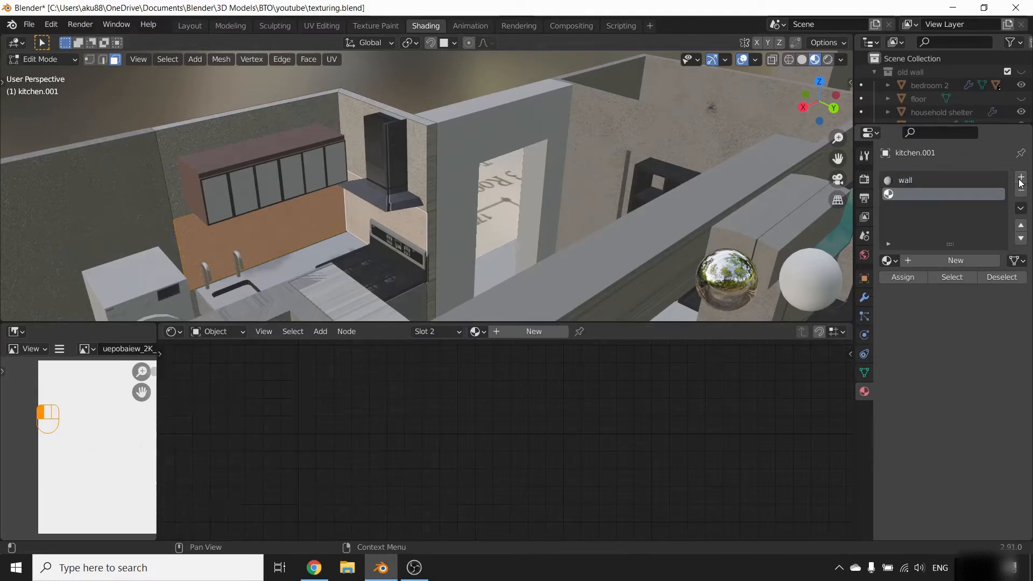
click(903, 277)
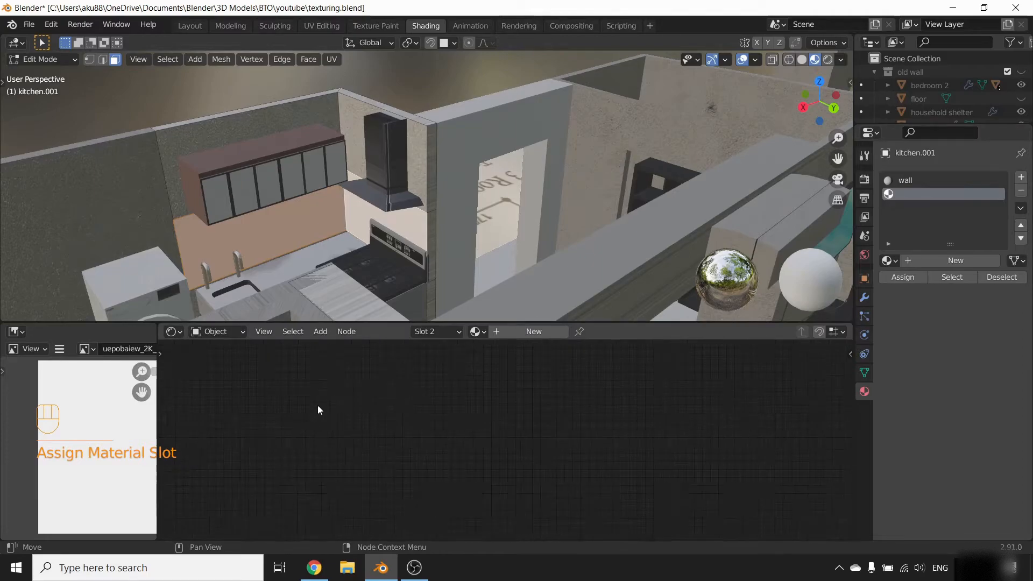
click(945, 262)
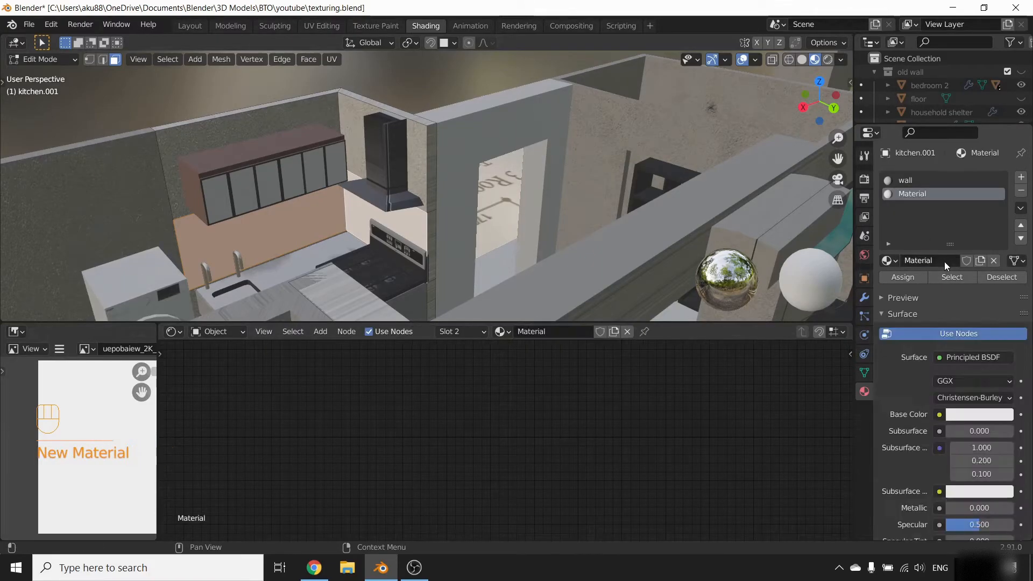
- Return to Object Mode with the kitchen wall selected and rename its new material as kitchen tile
key(Tab)
click(243, 221)
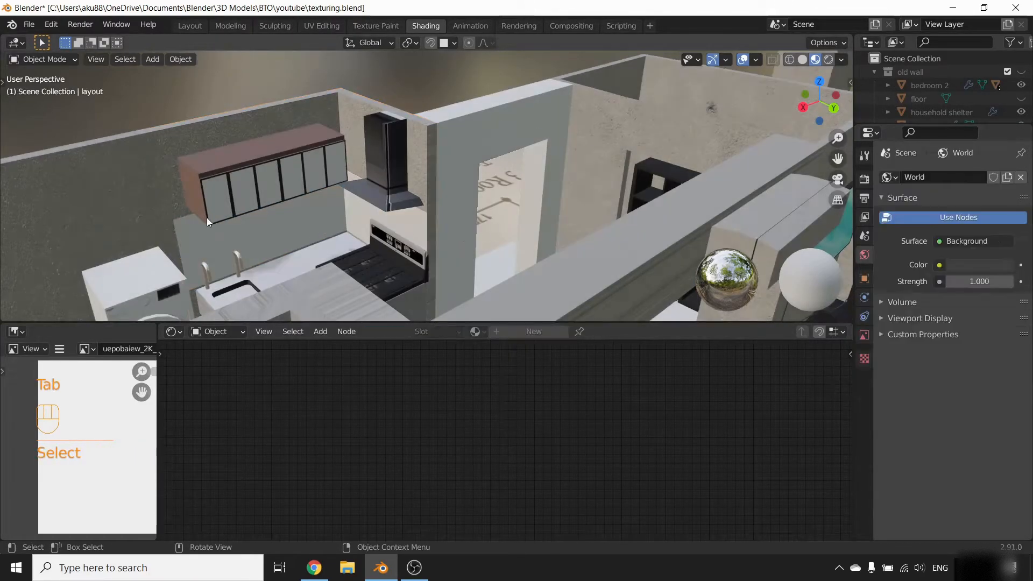
click(292, 214)
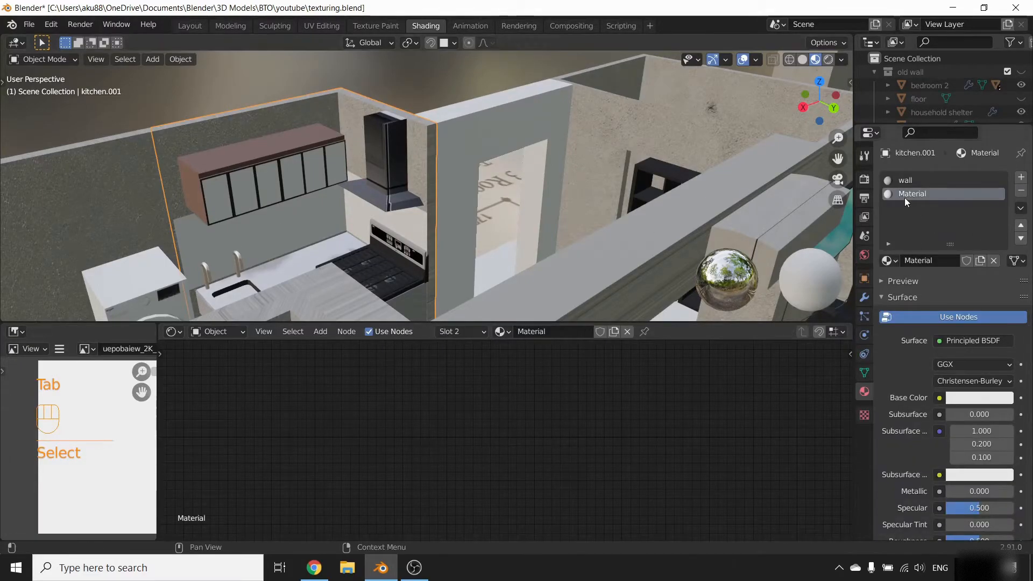
text(kitchen ma)
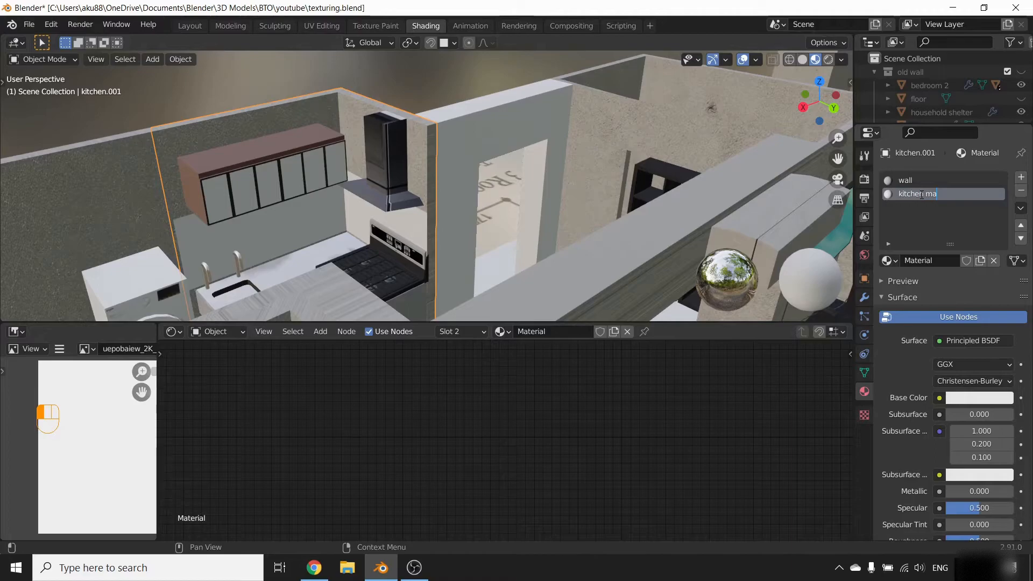
key(BackSpace)
key(BackSpace)
click(505, 455)
- Load the marble Albedo, Normal and Roughness maps onto the kitchen tile material's Principled BSDF with Node Wrangler's Principled Texture Setup
scroll(632, 405, down, 2)
scroll(631, 405, down, 1)
shift+middle_drag(631, 405, 360, 406)
scroll(493, 406, up, 5)
shift+middle_drag(506, 407, 413, 462)
click(454, 386)
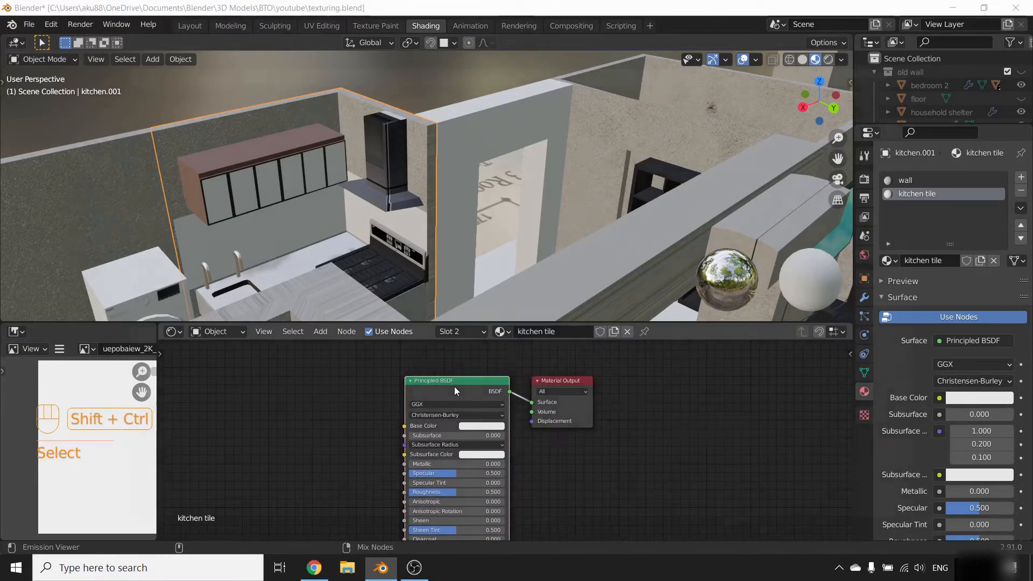
key(ctrl+shift+t)
click(322, 92)
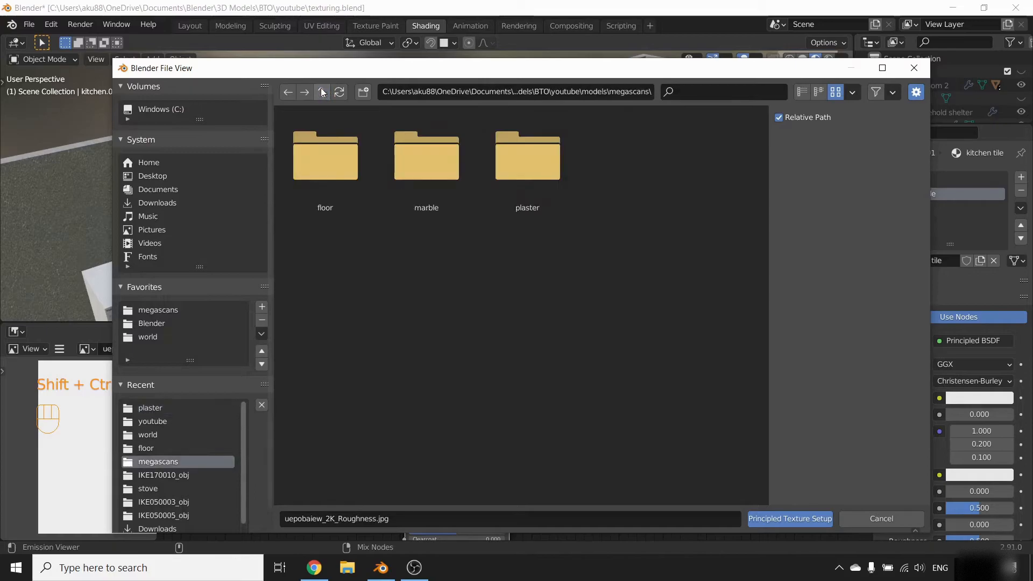
double_click(432, 173)
click(550, 158)
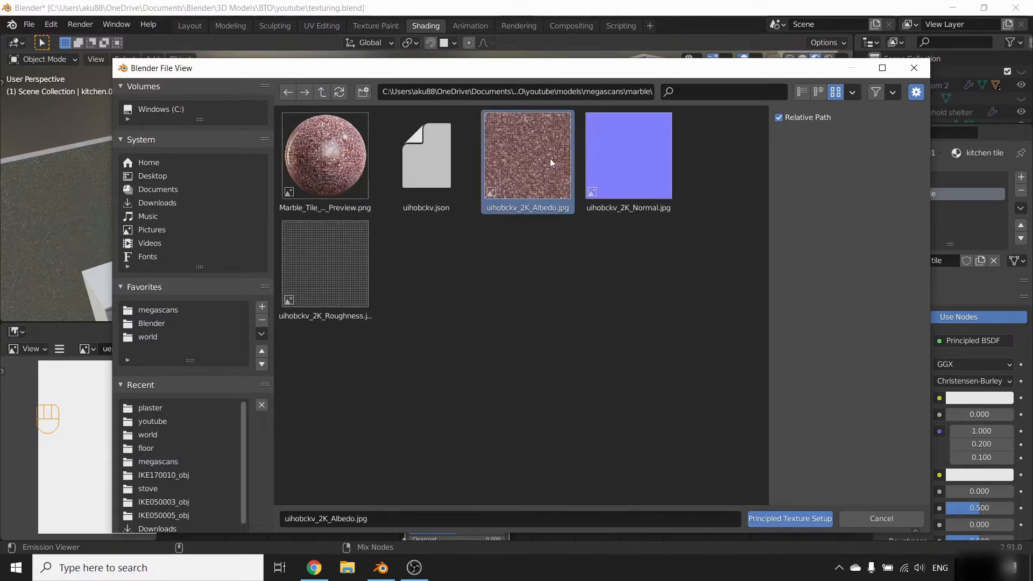
shift+click(628, 162)
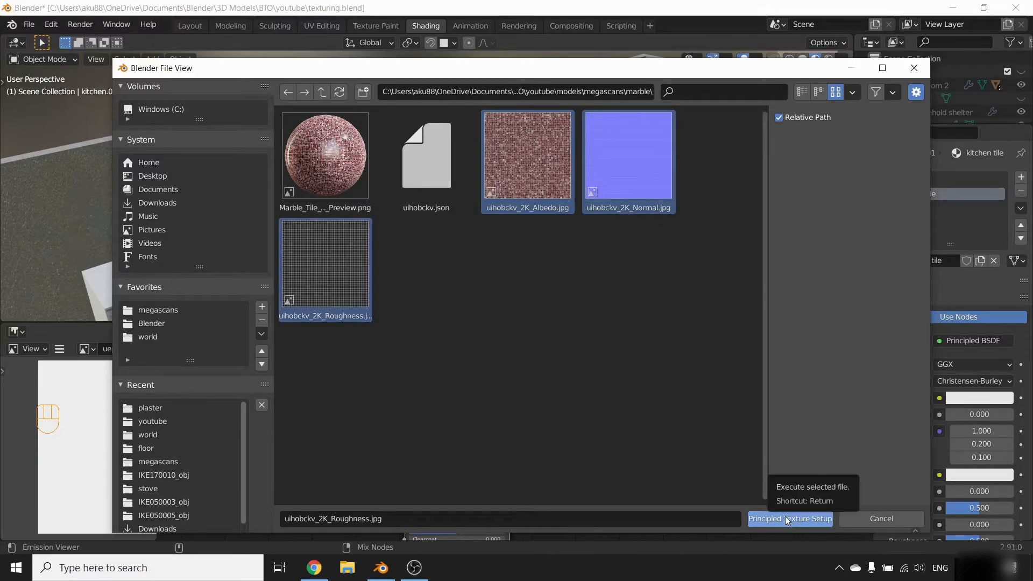
click(786, 519)
- Feed the kitchen tile material's Mapping node from the Texture Coordinate node's Generated output instead of UV
shift+middle_drag(304, 230, 419, 209)
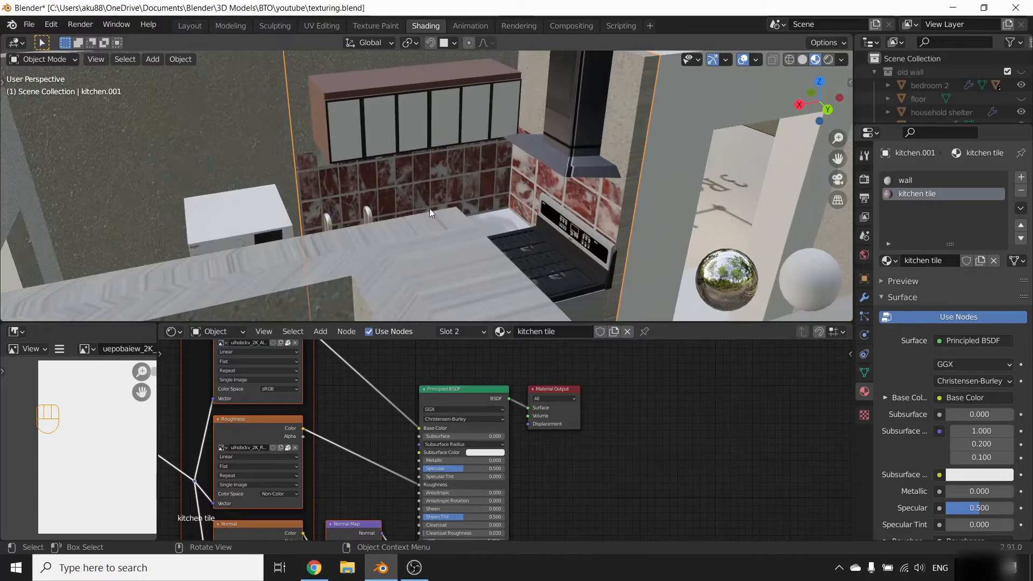
scroll(360, 456, down, 3)
shift+middle_drag(524, 212, 499, 175)
scroll(499, 175, up, 2)
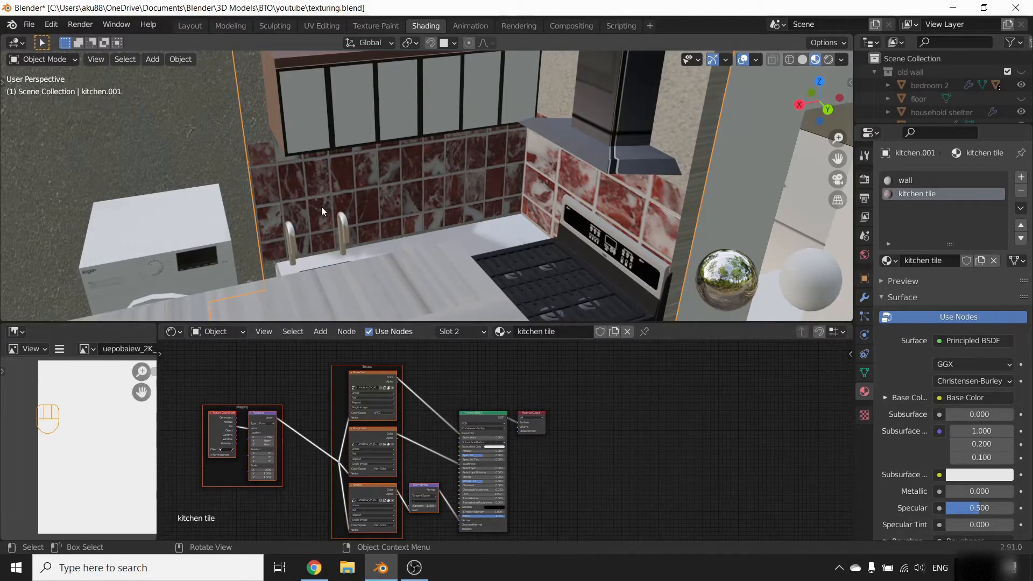
scroll(351, 437, down, 2)
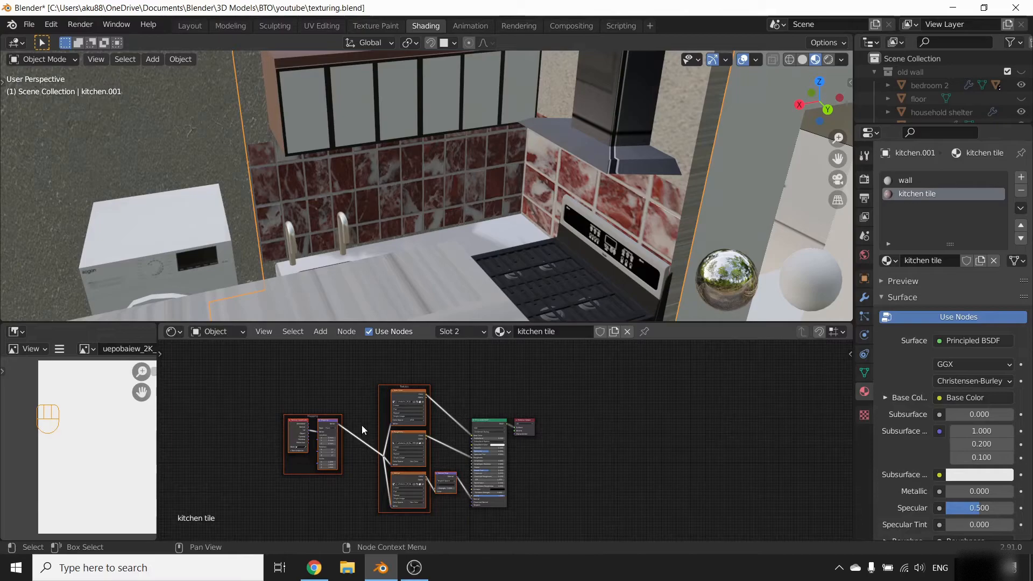
scroll(489, 217, down, 1)
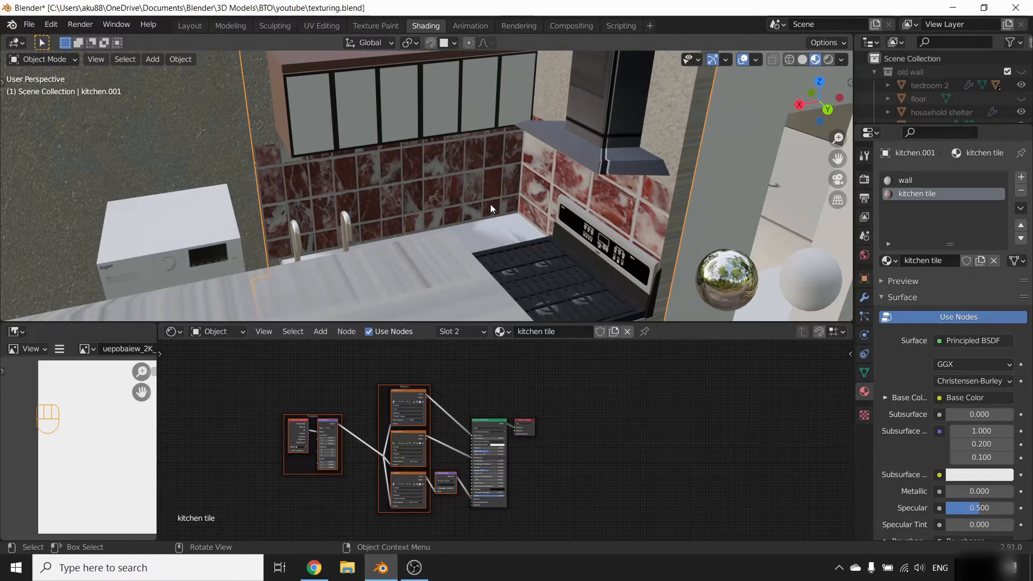
scroll(344, 417, up, 3)
shift+middle_drag(322, 418, 550, 409)
scroll(500, 410, up, 8)
shift+middle_drag(413, 419, 495, 453)
scroll(495, 454, up, 2)
scroll(544, 405, down, 1)
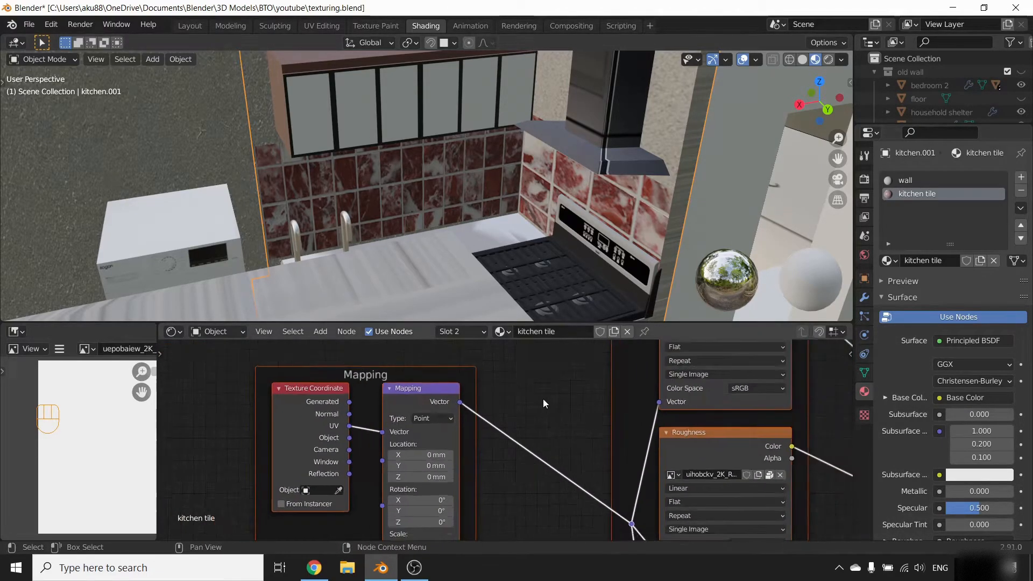
scroll(358, 442, up, 2)
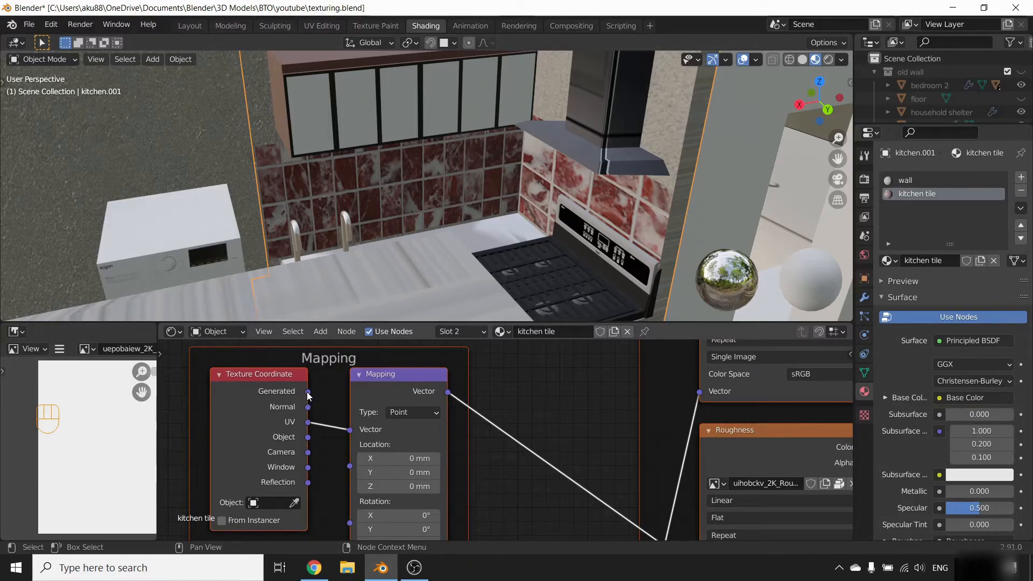
drag(355, 435, 352, 431)
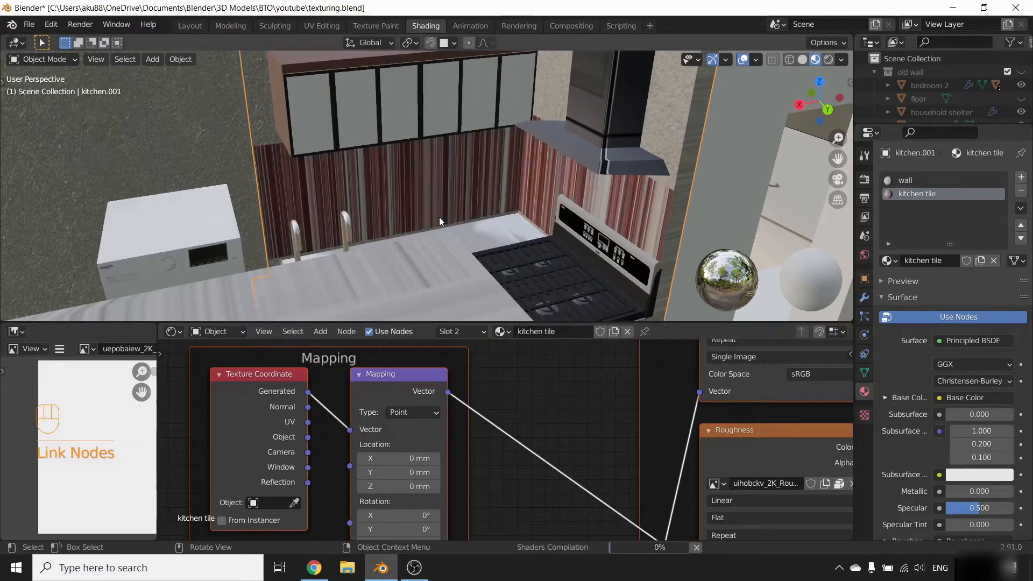
- Set the projection of the Base Color image texture to Box
scroll(486, 440, down, 3)
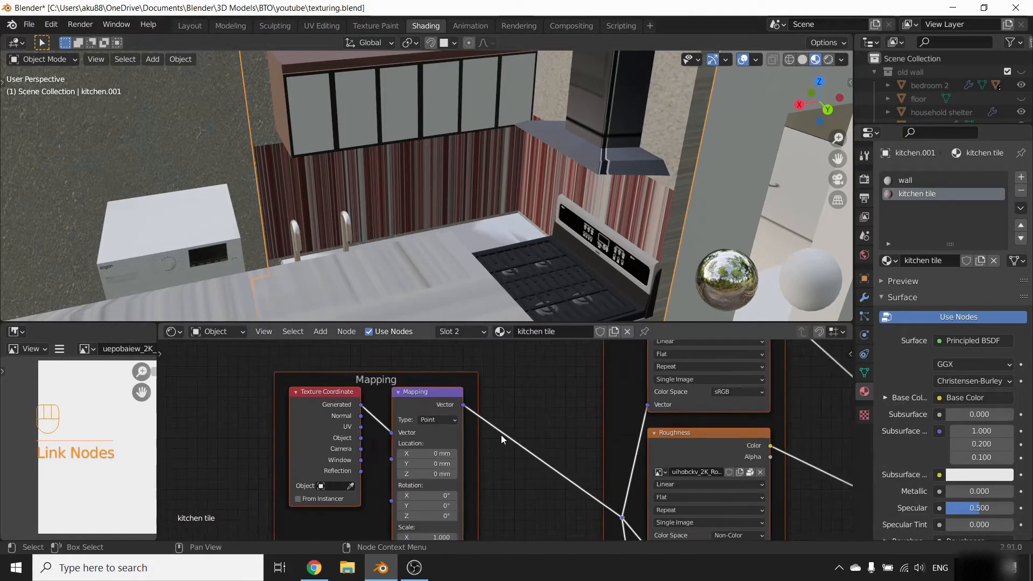
scroll(326, 453, right, 5)
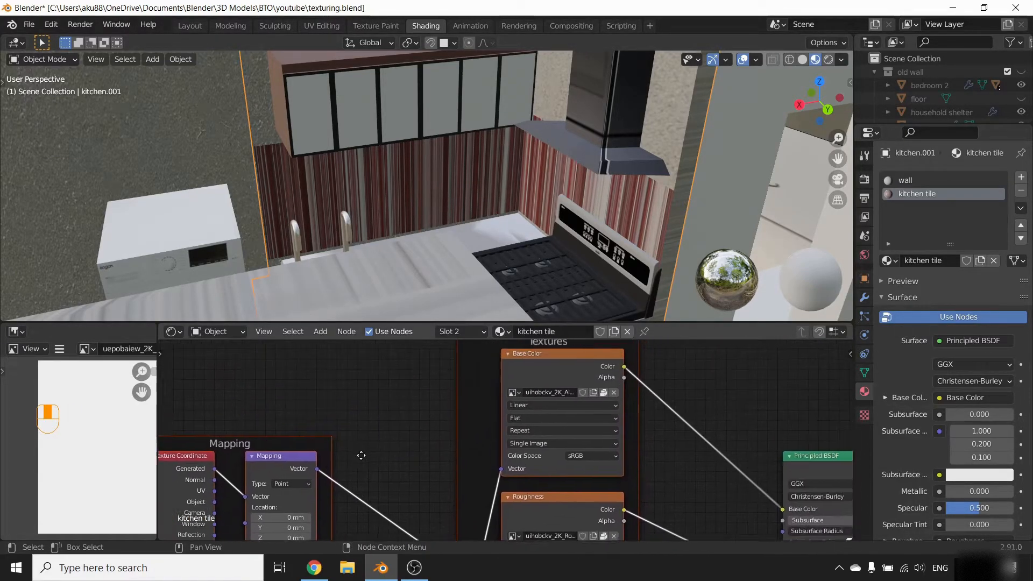
scroll(375, 435, up, 4)
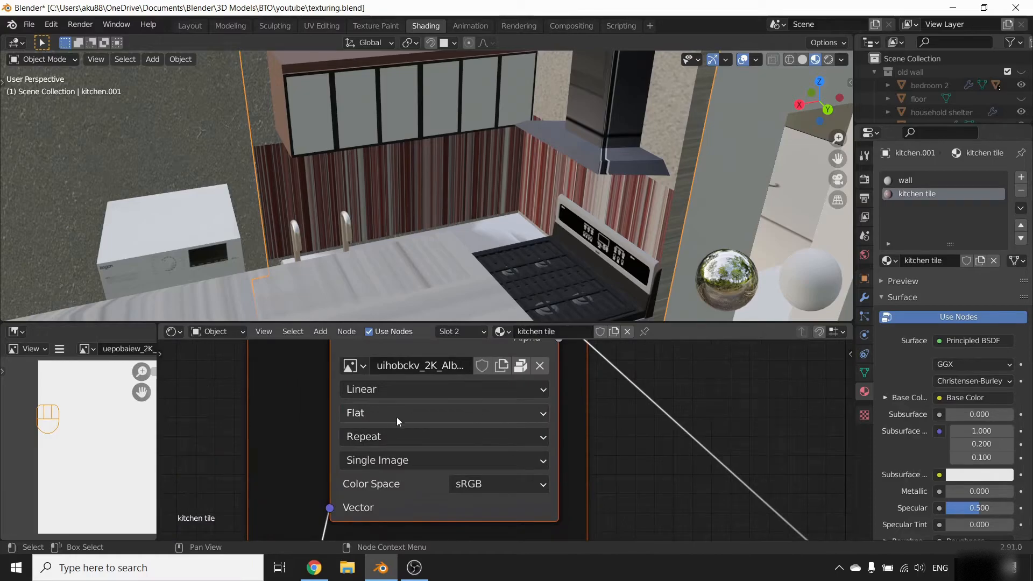
middle_drag(462, 178, 367, 172)
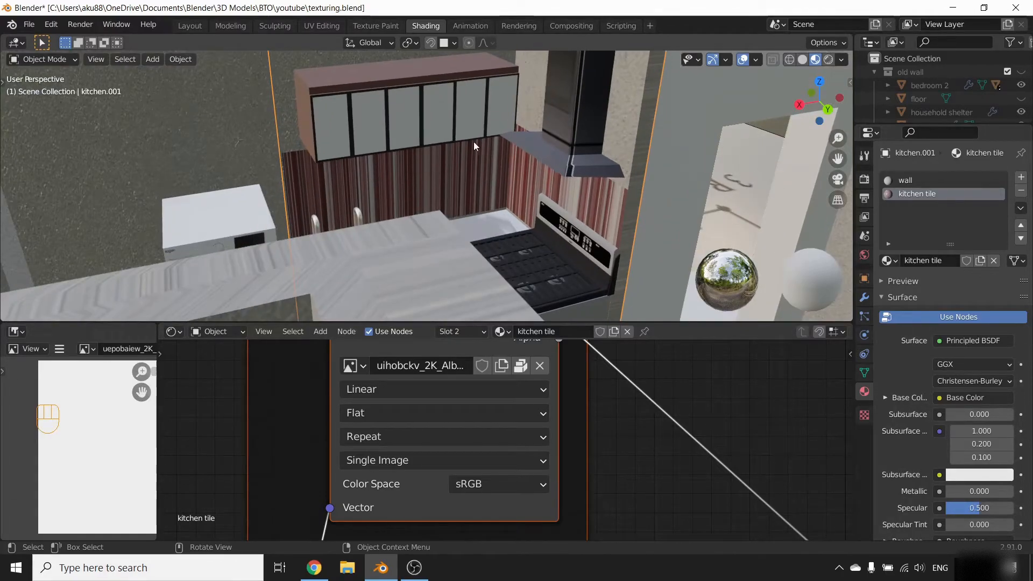
click(490, 412)
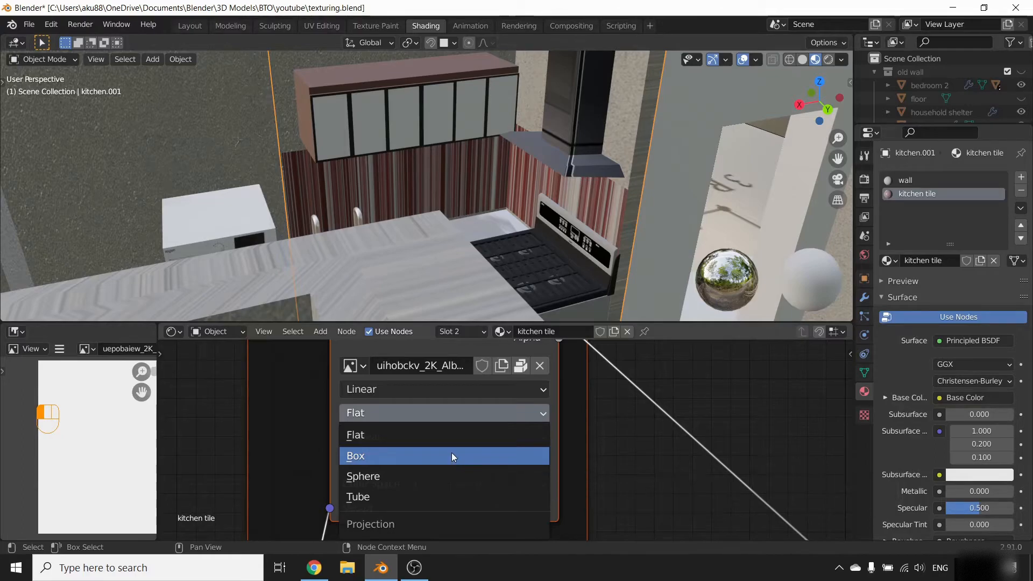
click(452, 457)
- Set the projection of the Roughness and Normal image textures to Box
scroll(439, 432, down, 2)
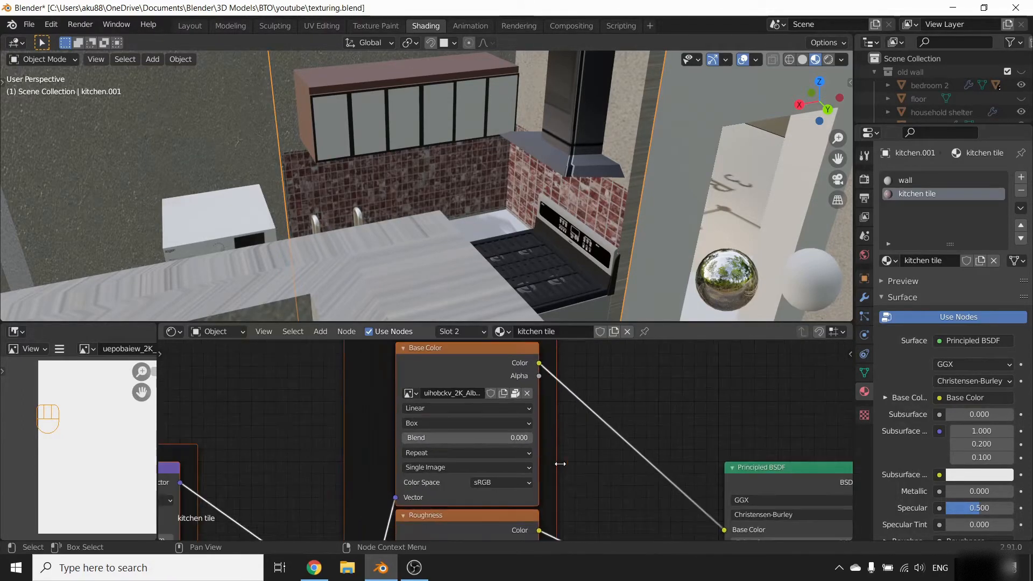
scroll(549, 461, down, 1)
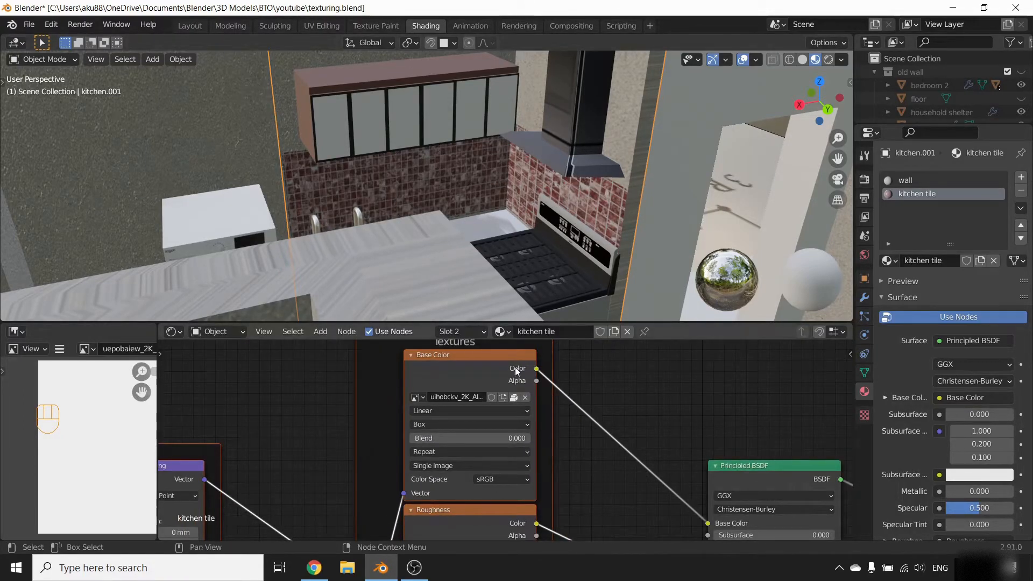
middle_drag(486, 479, 468, 451)
shift+scroll(441, 449, down, 6)
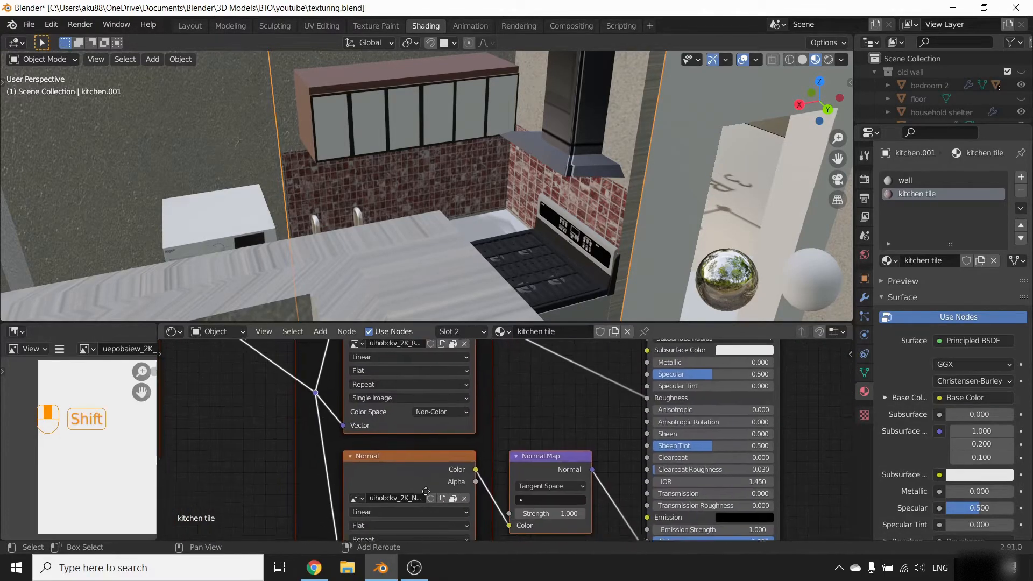
click(411, 427)
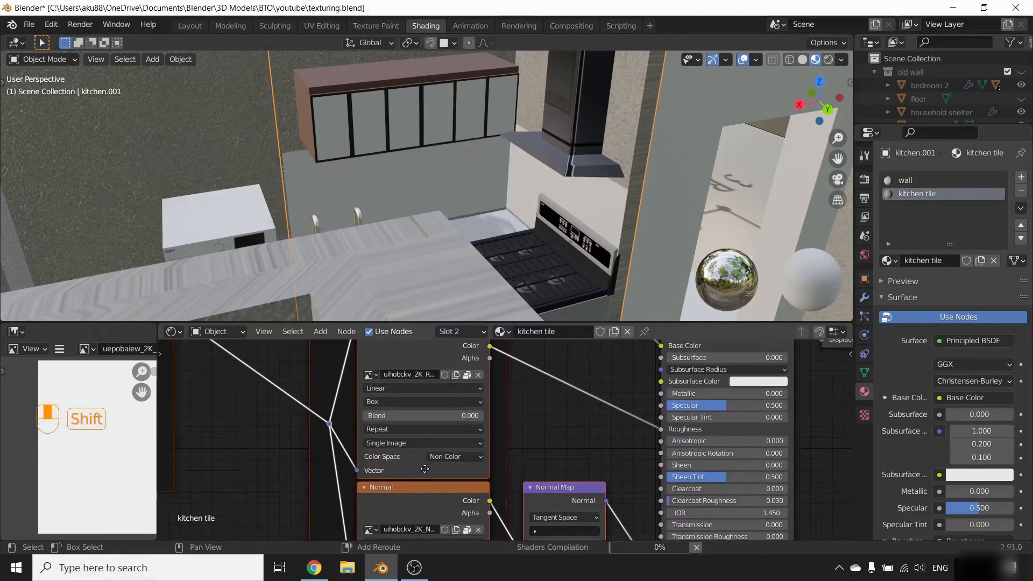
shift+scroll(404, 424, down, 4)
click(399, 457)
click(393, 480)
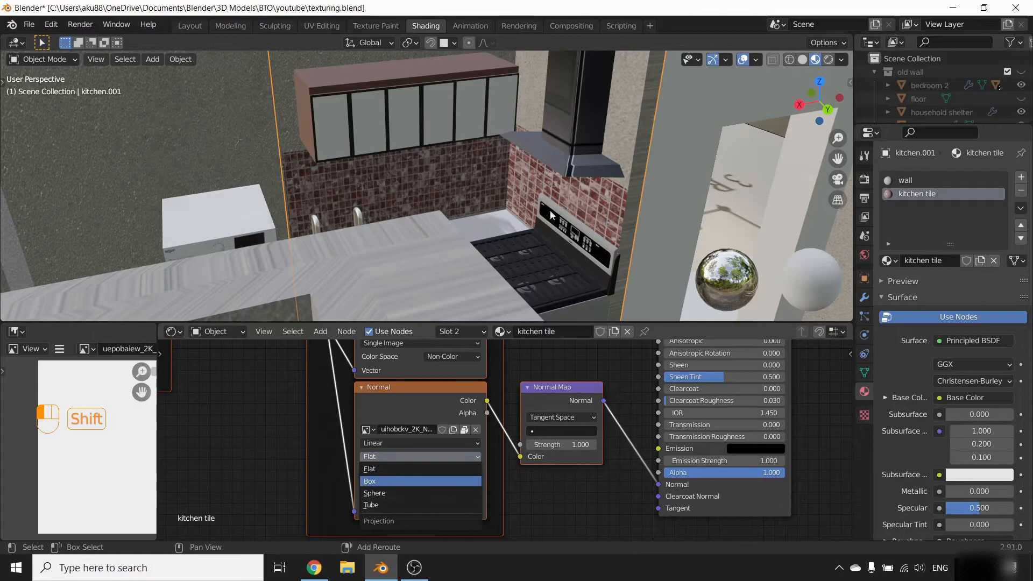
- Select the stove and frame the viewport on it to inspect the surrounding backsplash tiles up close
scroll(534, 193, up, 3)
shift+middle_drag(650, 225, 406, 198)
click(573, 270)
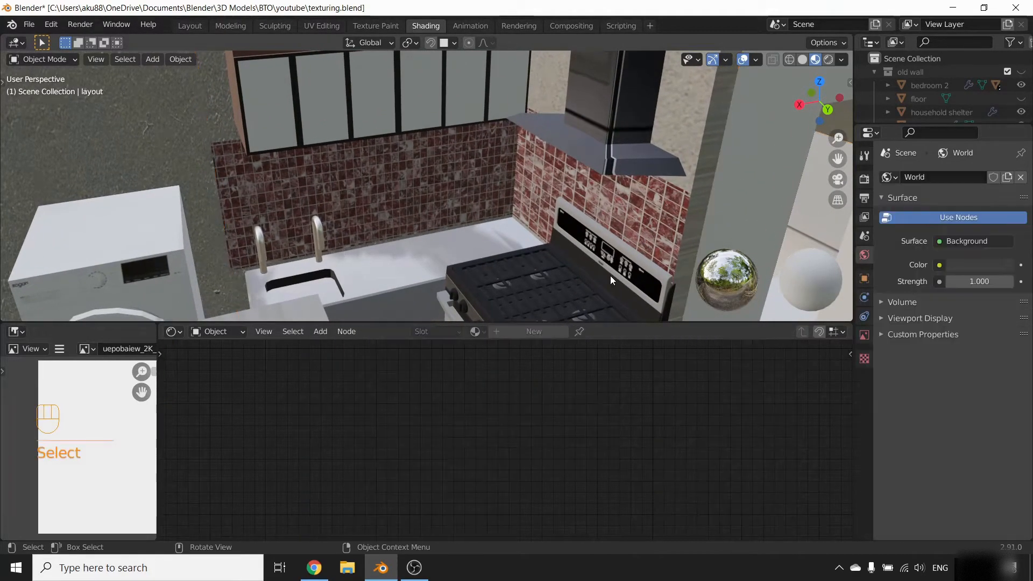
click(573, 270)
click(96, 60)
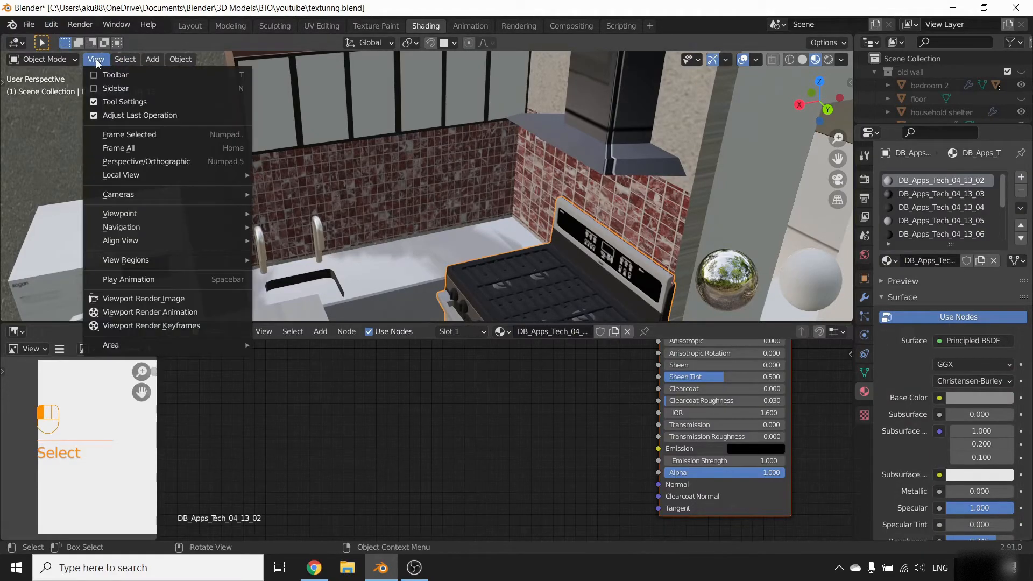
click(178, 138)
shift+middle_drag(389, 170, 443, 172)
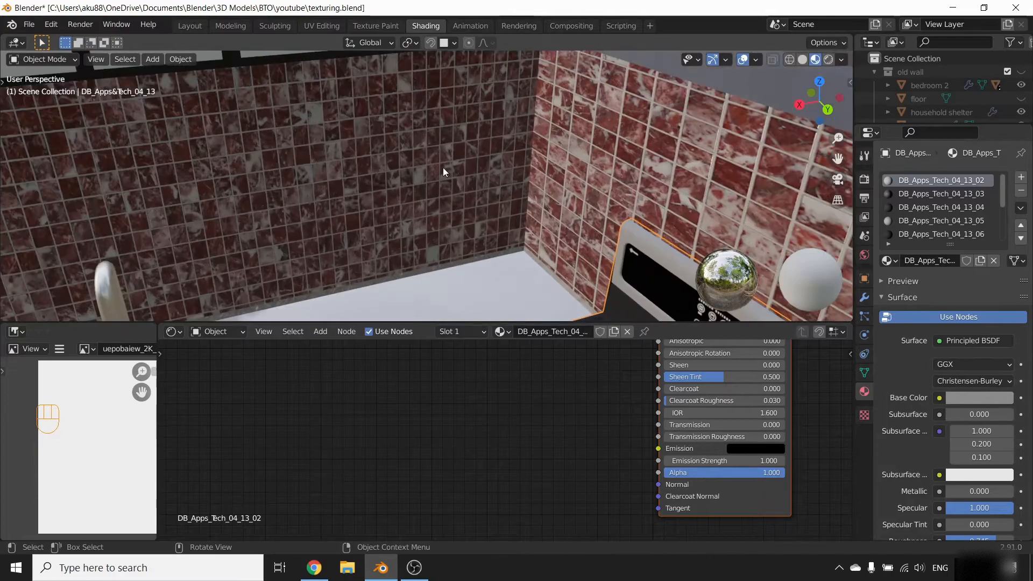
- Reselect the kitchen wall and bring the kitchen tile material's Mapping scale values into close view
click(444, 167)
shift+middle_drag(440, 453, 521, 418)
scroll(375, 450, up, 4)
scroll(431, 405, up, 4)
shift+middle_drag(430, 405, 461, 413)
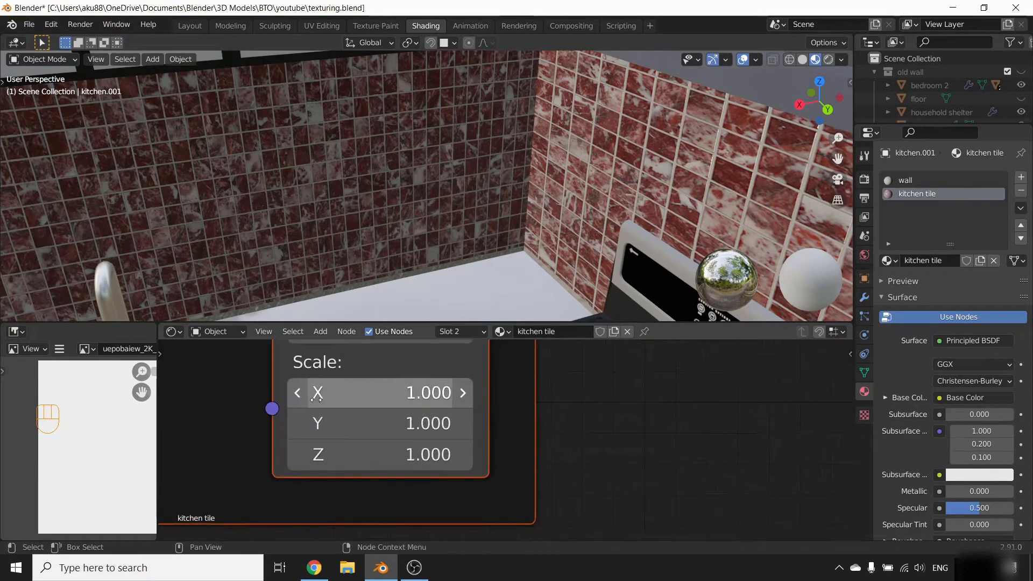
scroll(367, 405, up, 1)
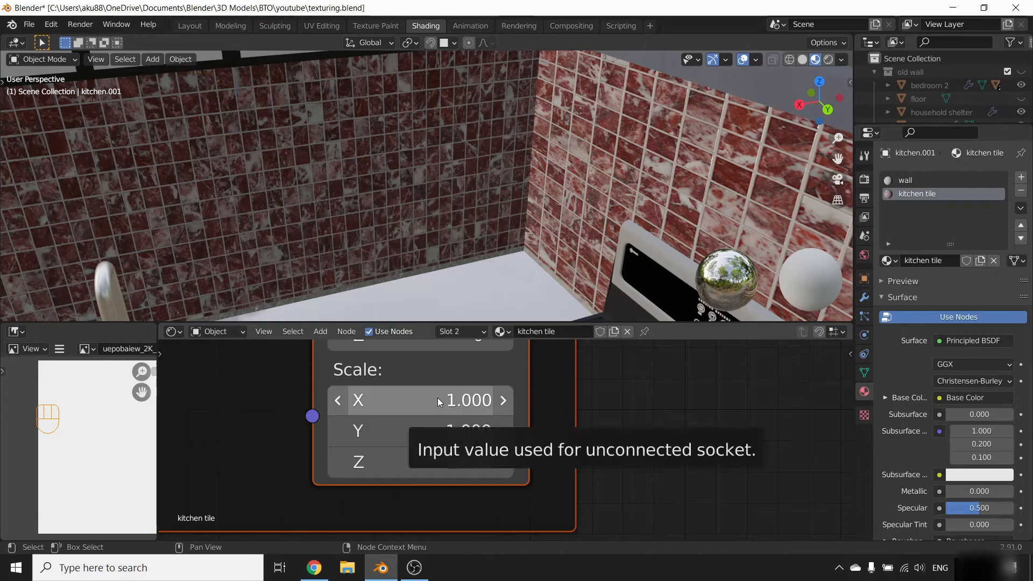
- Try changing the Mapping node's scale on individual axes, undoing the changes
mouse_move(438, 398)
mouse_down()
mouse_move(484, 398)
mouse_move(393, 399)
mouse_move(438, 398)
mouse_up()
key(ctrl+c)
key(ctrl+z)
key(ctrl+v)
key(ctrl+z)
drag(415, 462, 337, 461)
key(ctrl+z)
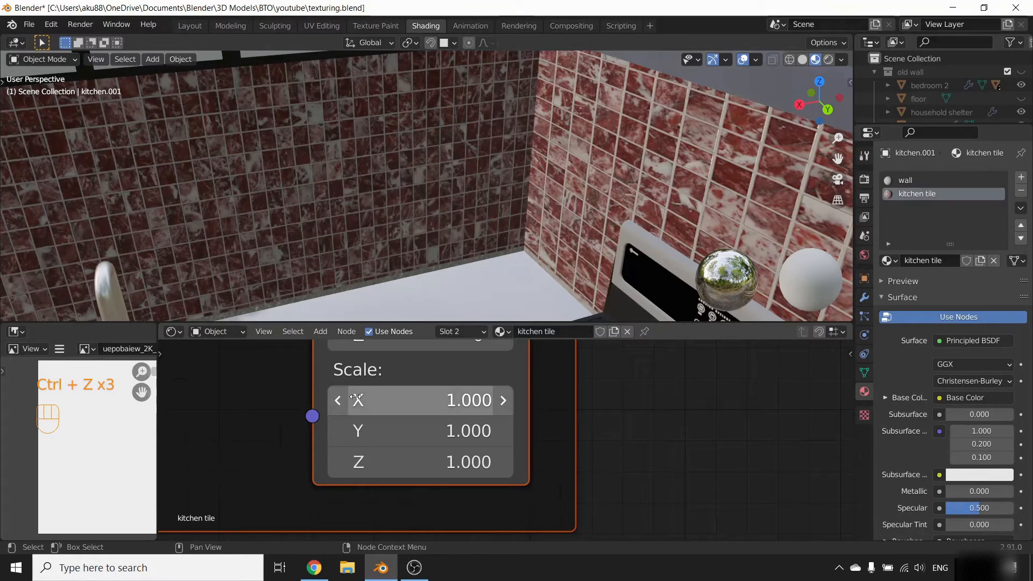
- Set the Mapping node's scale to 1.590 on X, Y and Z together
click(355, 398)
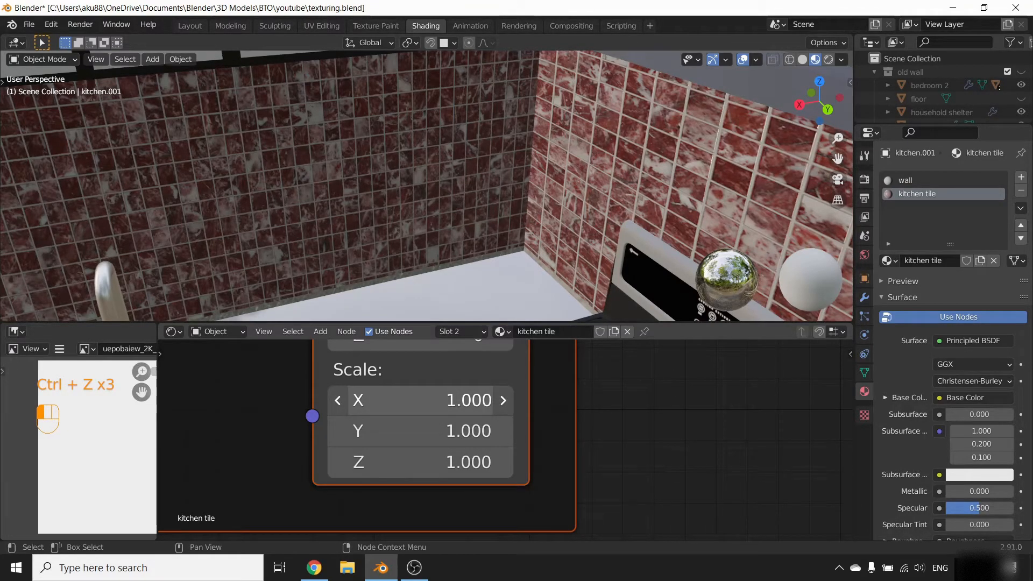
drag(355, 398, 394, 461)
scroll(492, 428, down, 7)
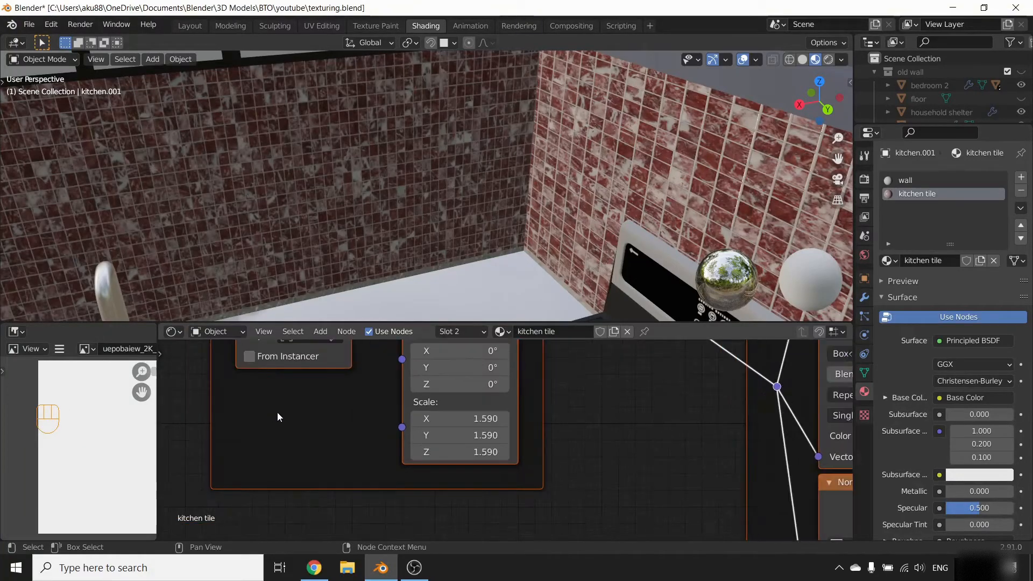
- Widen the Image Editor and display the marble roughness map uihobckv_2K_Roughness.jpg in it
scroll(492, 427, down, 2)
drag(158, 389, 225, 388)
scroll(309, 165, down, 8)
scroll(308, 166, up, 3)
click(511, 200)
click(412, 176)
click(447, 188)
click(447, 188)
scroll(353, 434, down, 1)
scroll(107, 396, down, 4)
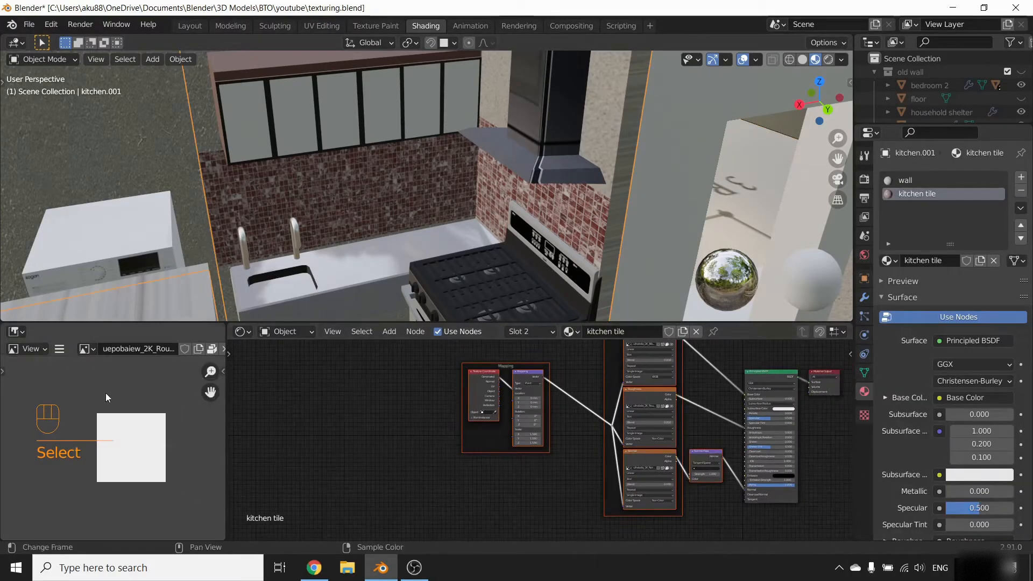
click(84, 349)
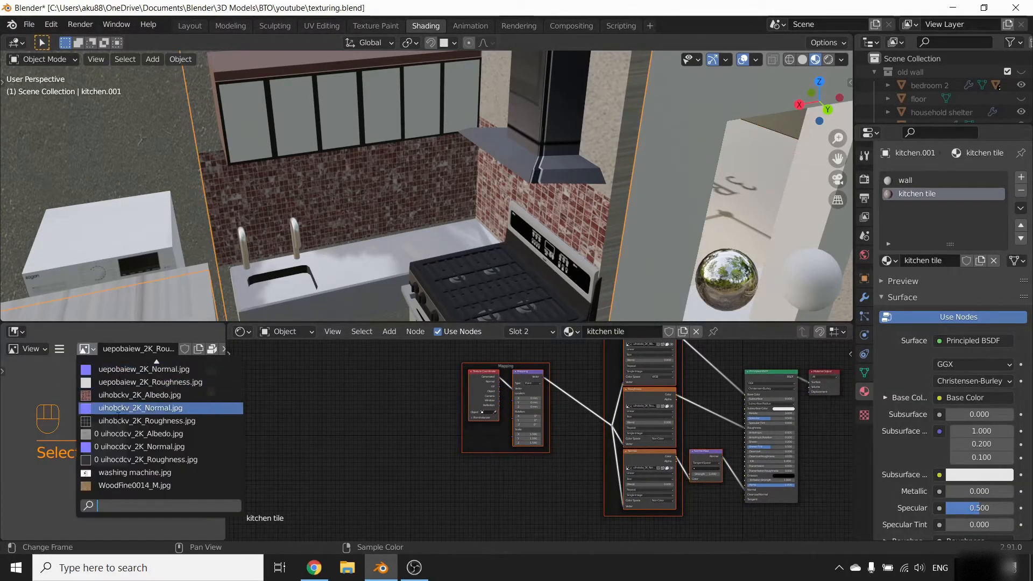
click(137, 420)
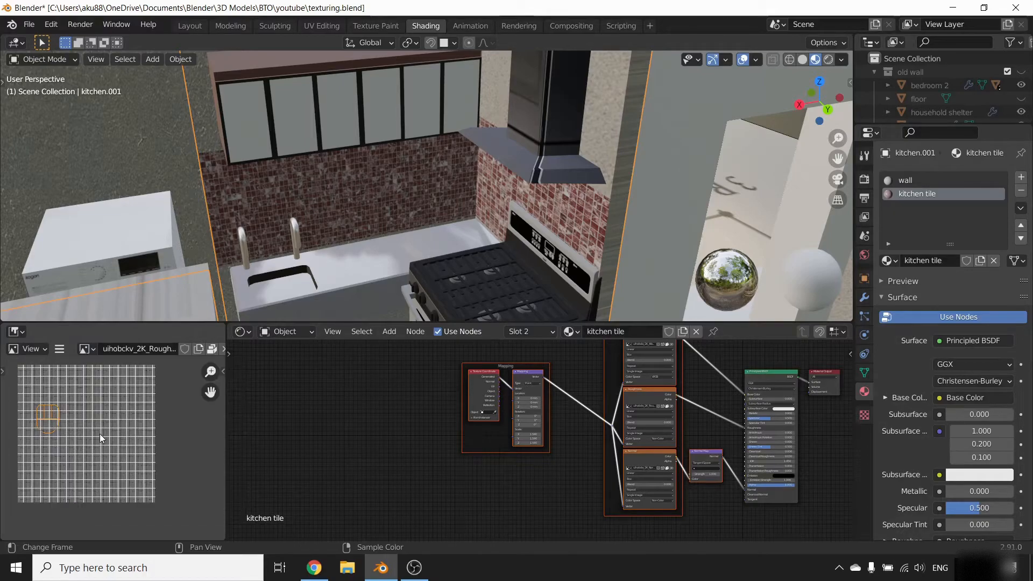
- Examine the roughness map's tiles and grout lines up close and compare them with the backsplash in the viewport
scroll(581, 425, up, 10)
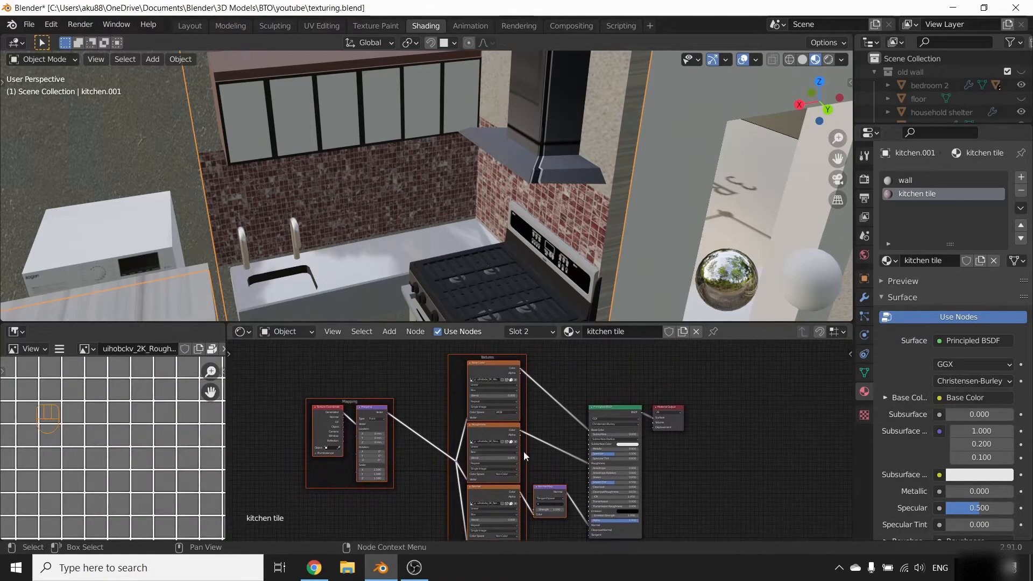
scroll(108, 442, up, 6)
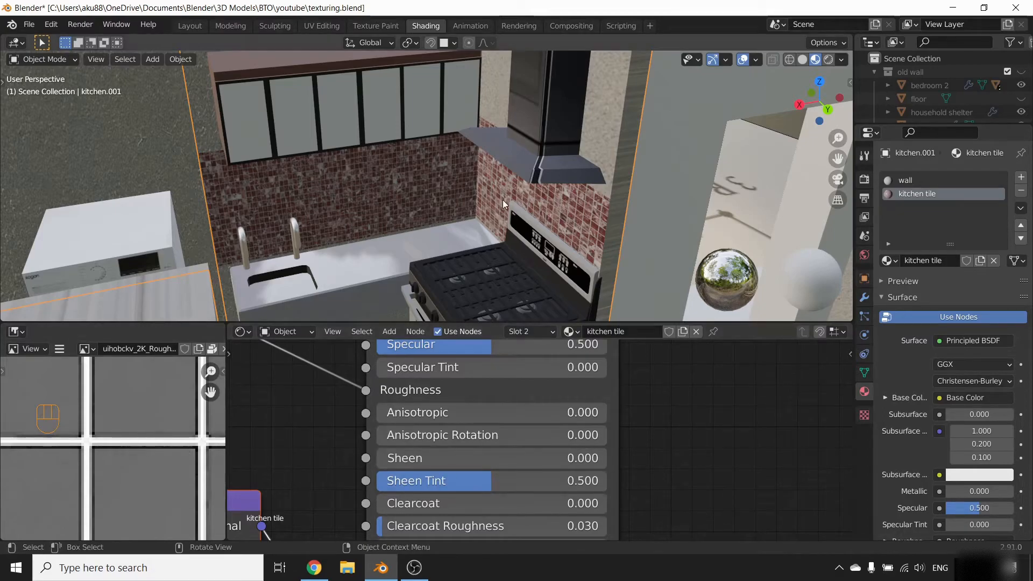
scroll(502, 200, up, 8)
shift+middle_drag(560, 246, 473, 192)
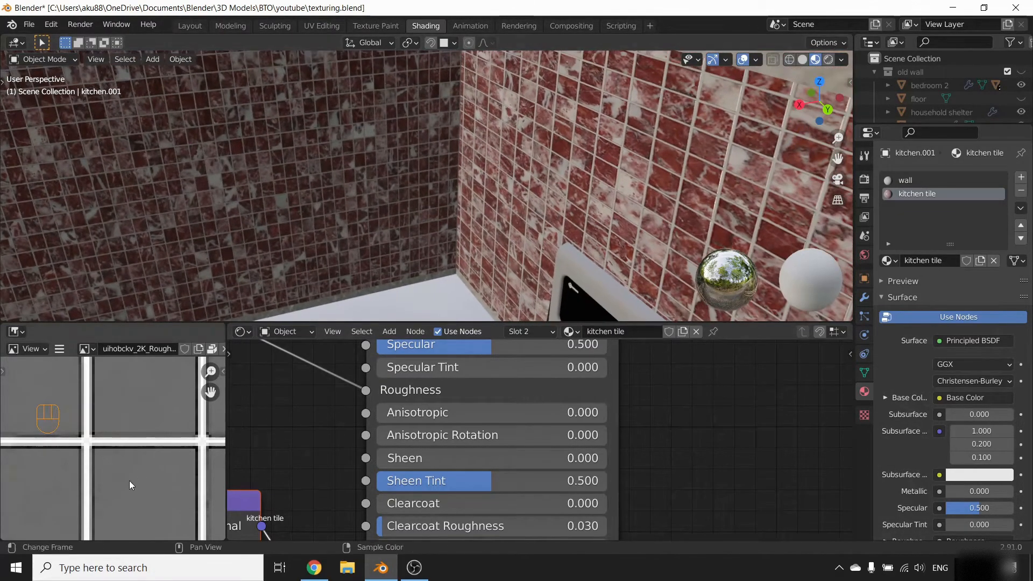
- Add a point light and position it in front of the tiled corner of the kitchen backsplash
scroll(139, 470, up, 3)
scroll(158, 487, down, 3)
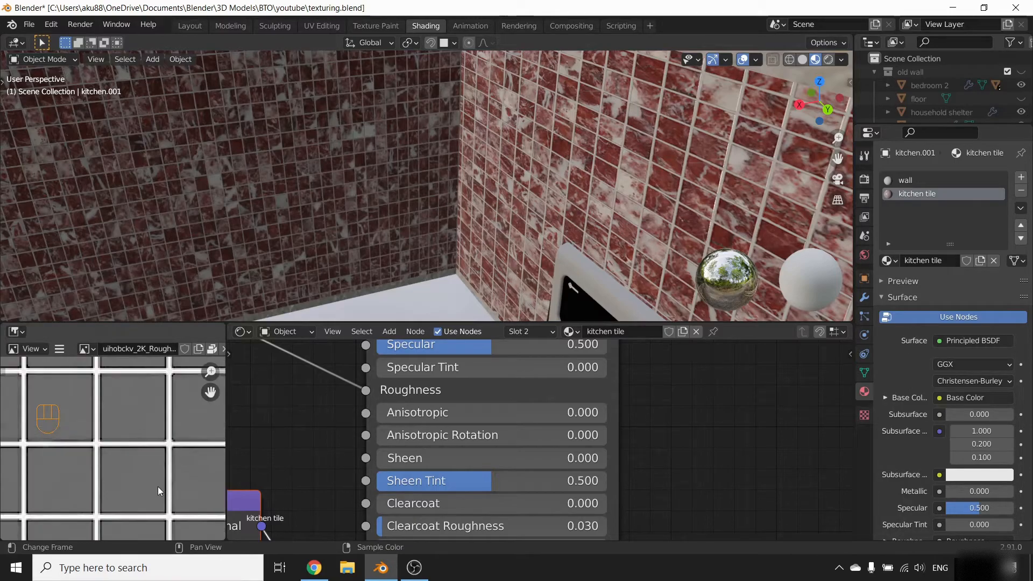
shift+middle_drag(417, 242, 409, 294)
key(shift+a)
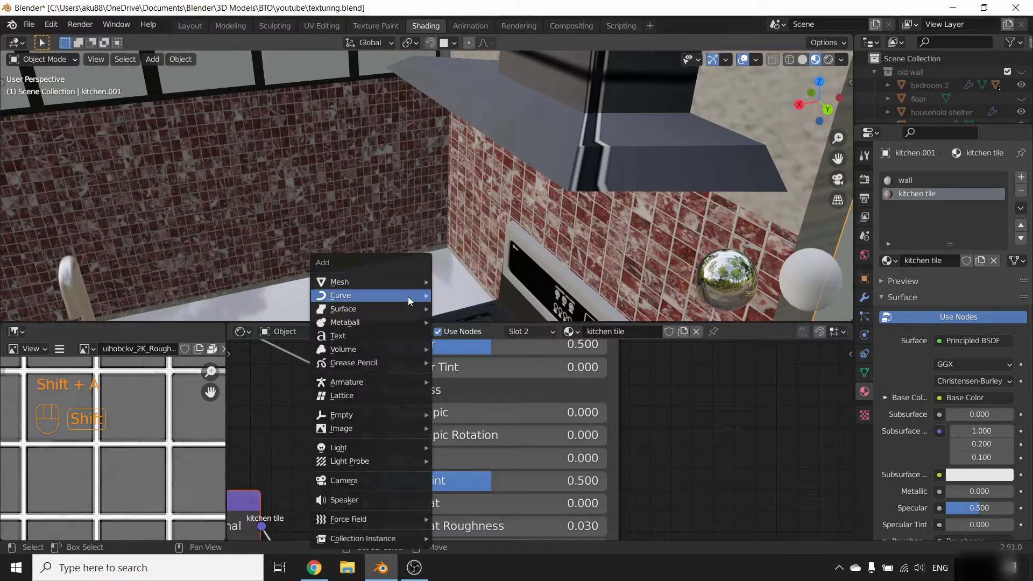
mouse_move(385, 450)
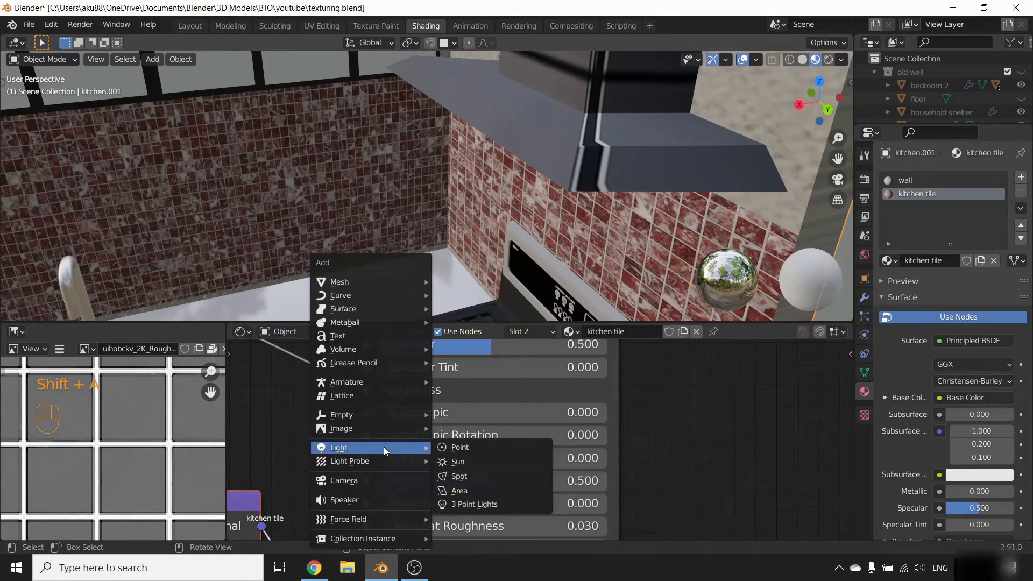
click(489, 453)
key(g)
click(464, 208)
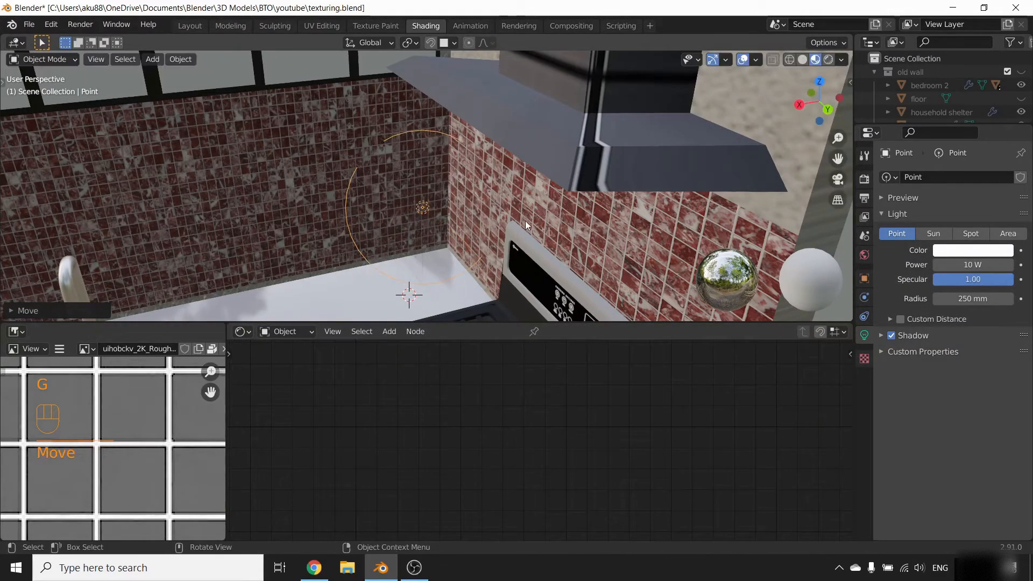
- Set the point light's power to 14.2 W, view the scene in Rendered shading and move the light closer to the backsplash
mouse_move(973, 264)
mouse_down()
mouse_move(1001, 264)
mouse_move(936, 265)
mouse_up()
key(z)
click(443, 141)
scroll(422, 235, up, 2)
key(g)
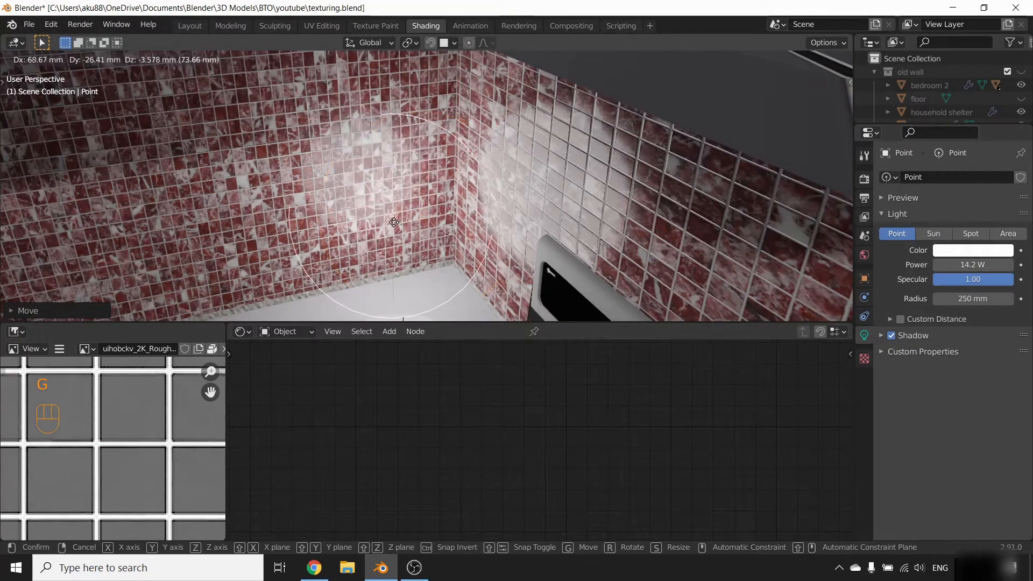
click(625, 219)
scroll(503, 214, up, 2)
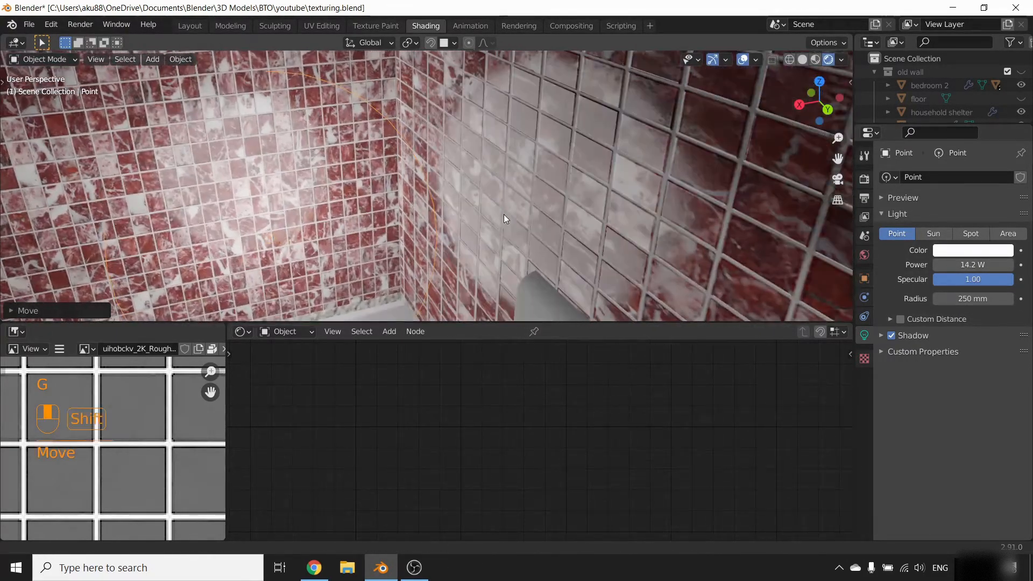
scroll(466, 194, down, 4)
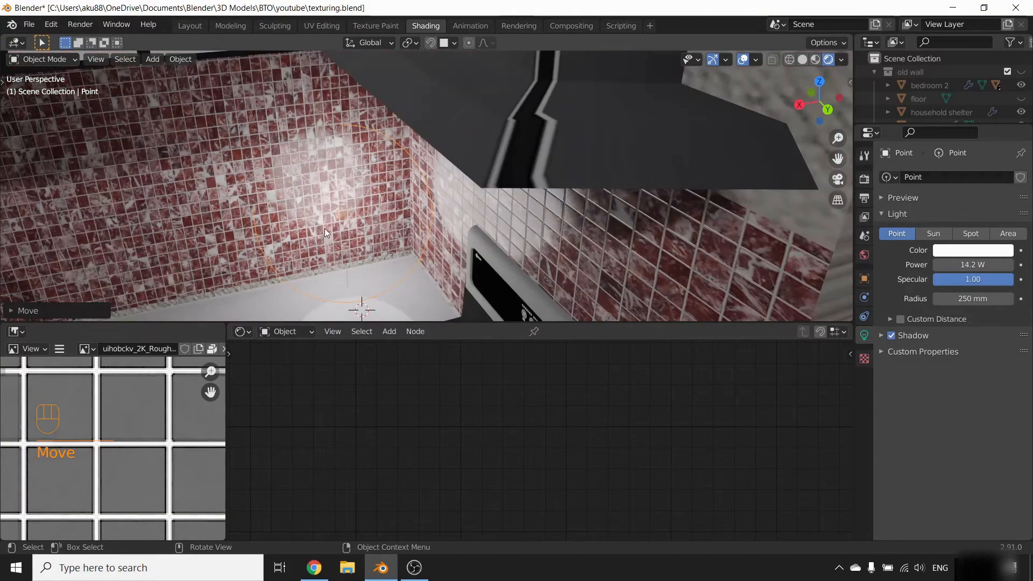
- Delete the point light from the kitchen corner
click(341, 216)
click(351, 210)
key(x)
click(353, 216)
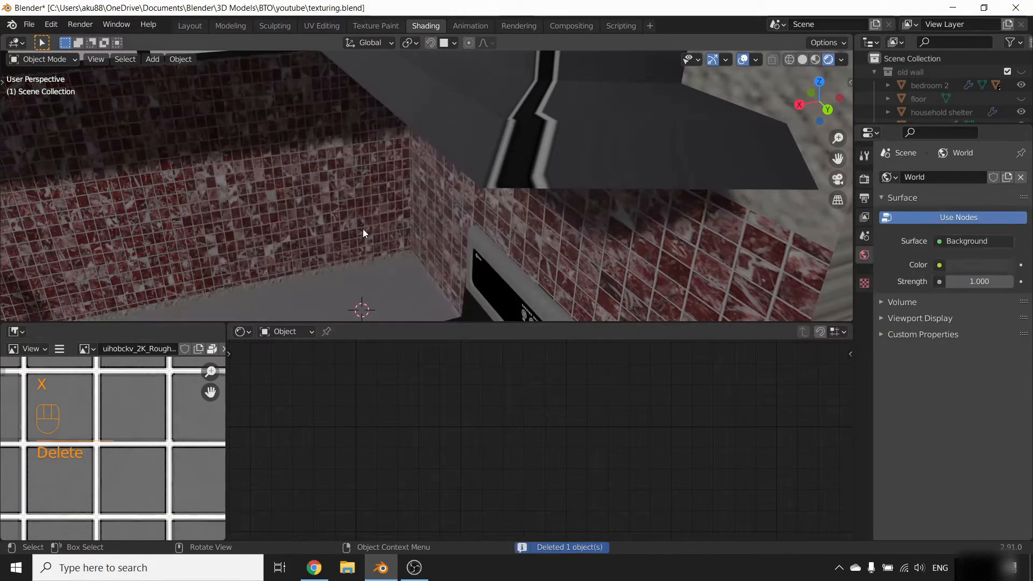
- Select the apartment floor object floor.001 and create a new material for it
scroll(360, 237, down, 8)
shift+middle_drag(523, 249, 401, 219)
click(399, 219)
scroll(396, 237, up, 3)
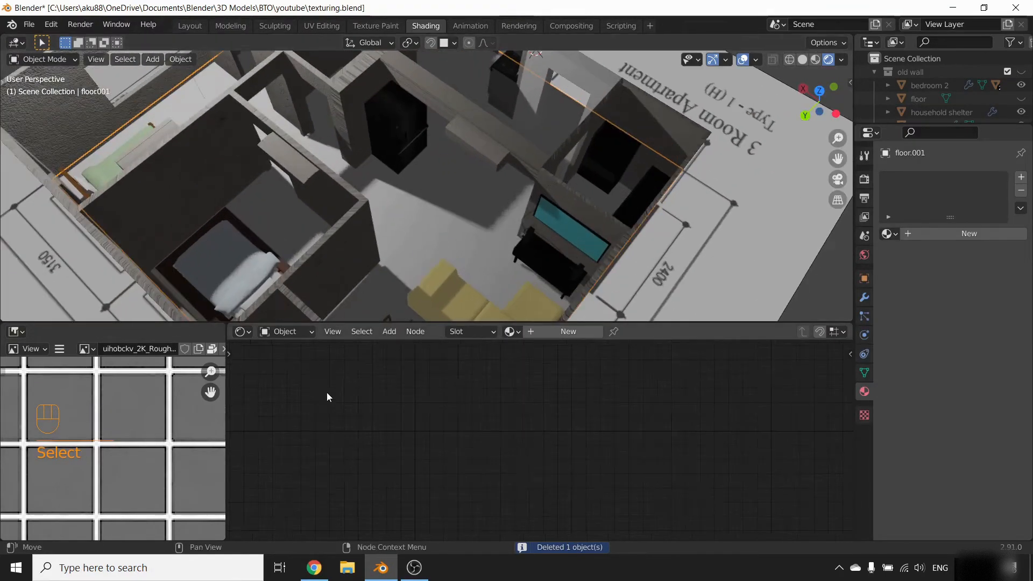
click(946, 236)
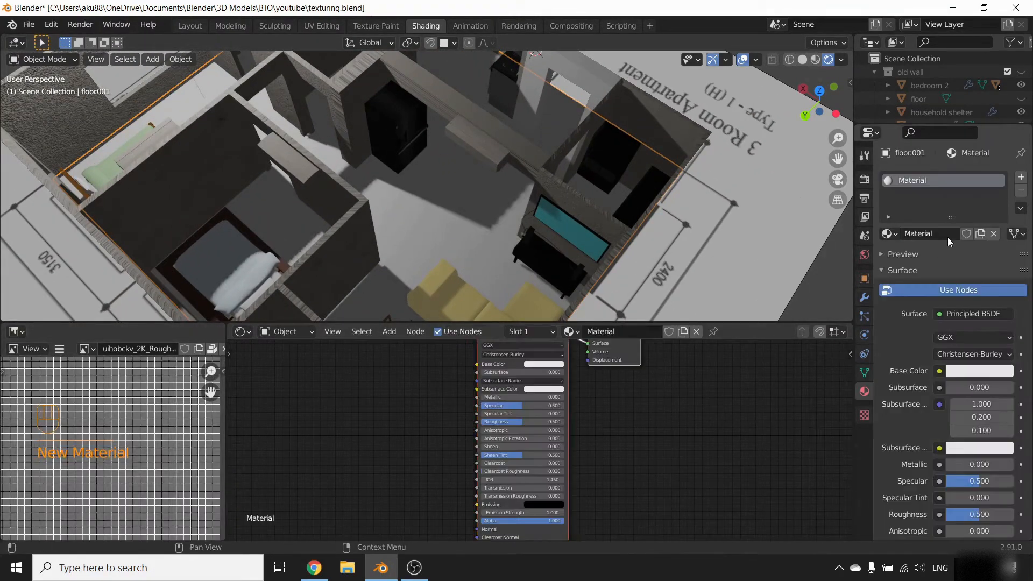
- Load the uihocdcv_2K Albedo, Normal and Roughness maps from the megascans floor folder using Node Wrangler's Principled Texture Setup
scroll(423, 391, down, 4)
scroll(439, 408, up, 3)
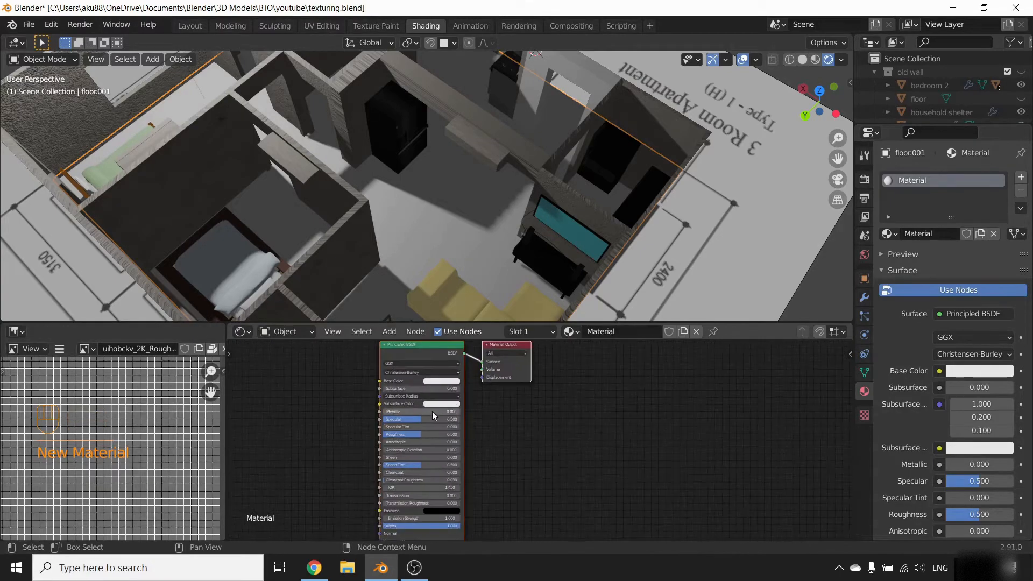
key(ctrl+shift+t)
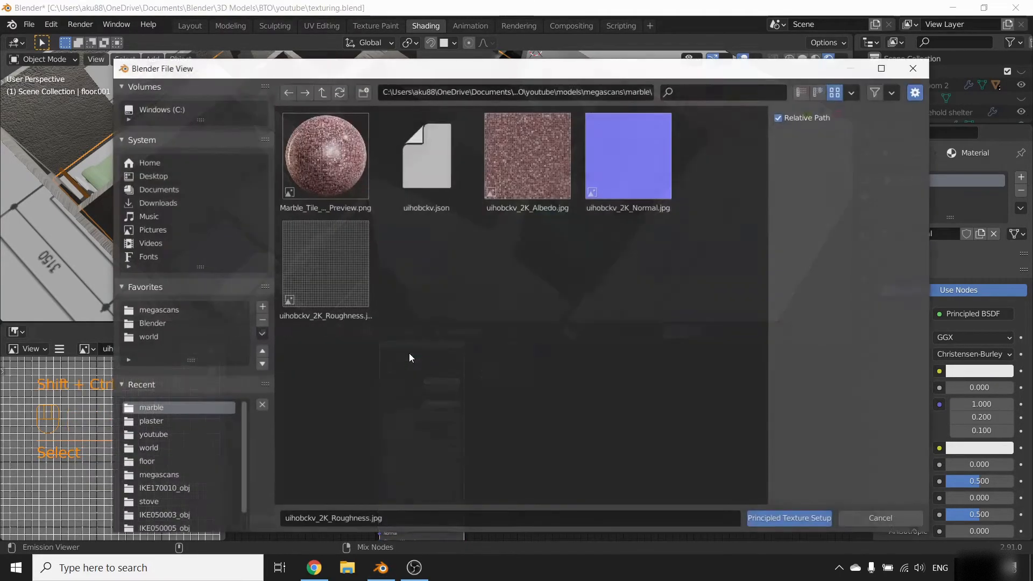
click(323, 94)
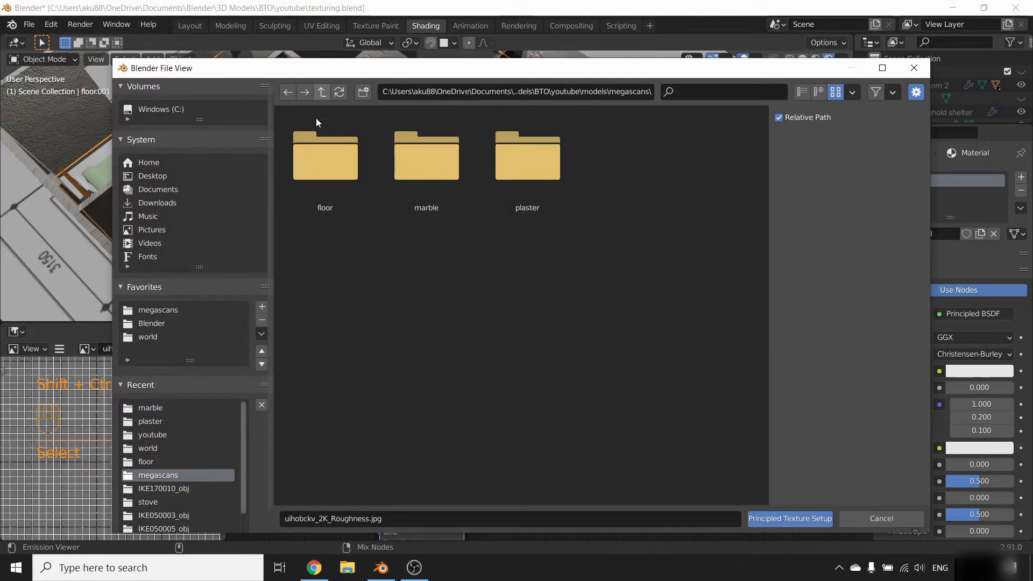
double_click(331, 159)
click(517, 186)
ctrl+click(325, 264)
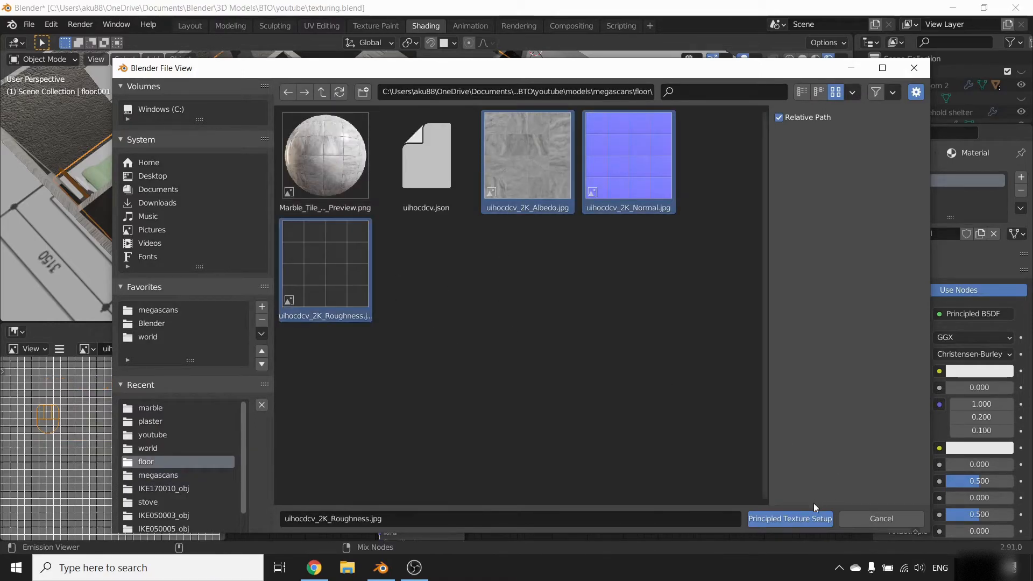
click(790, 518)
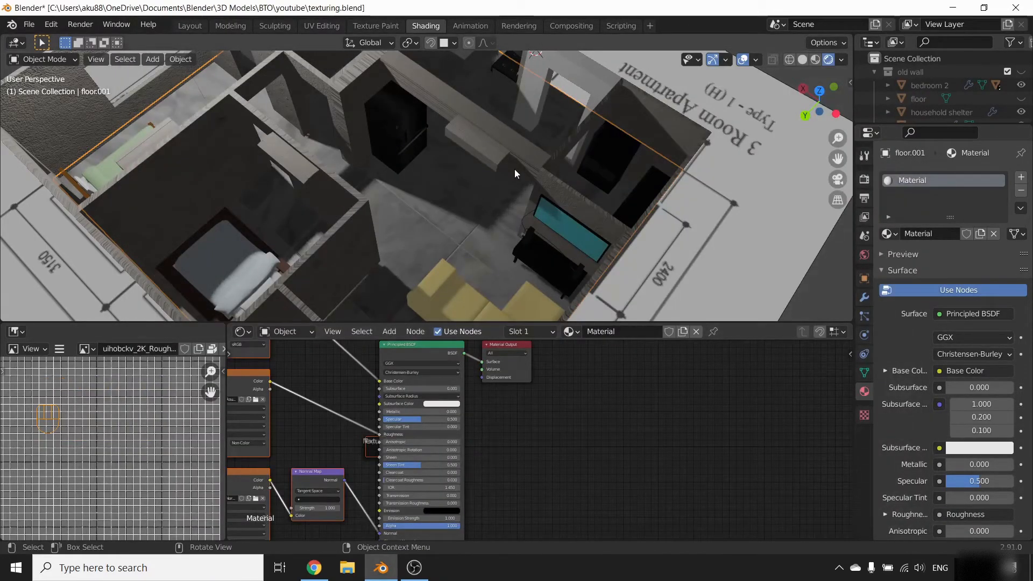
- Set the floor material's Mapping scale to 3.390 on X, Y and Z together
middle_drag(464, 202, 415, 322)
scroll(361, 442, down, 8)
middle_drag(362, 442, 525, 454)
scroll(442, 464, up, 4)
scroll(373, 440, up, 8)
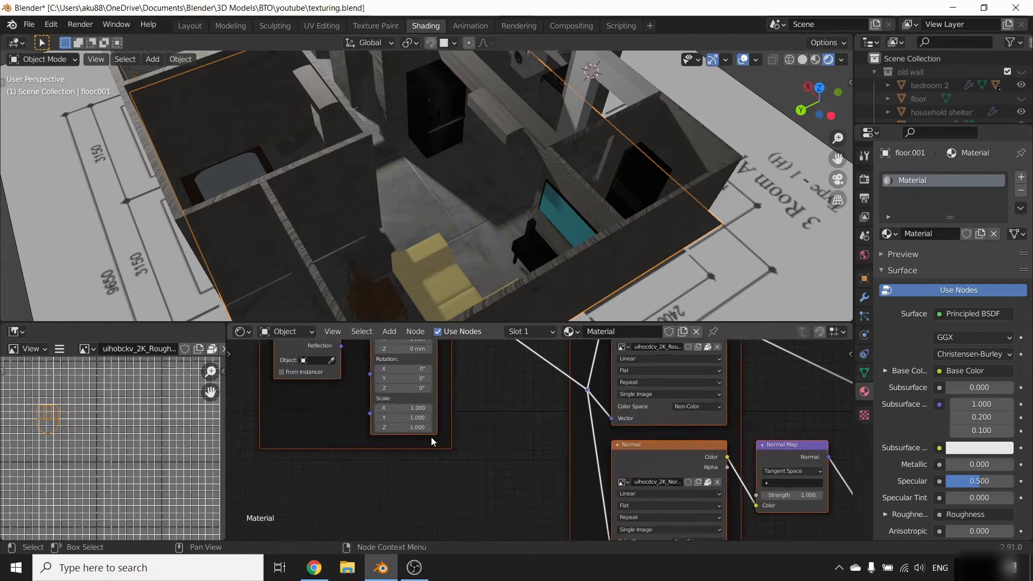
scroll(441, 198, up, 6)
middle_drag(303, 394, 353, 407)
drag(372, 403, 446, 403)
scroll(485, 247, down, 5)
scroll(463, 231, down, 2)
scroll(469, 258, up, 8)
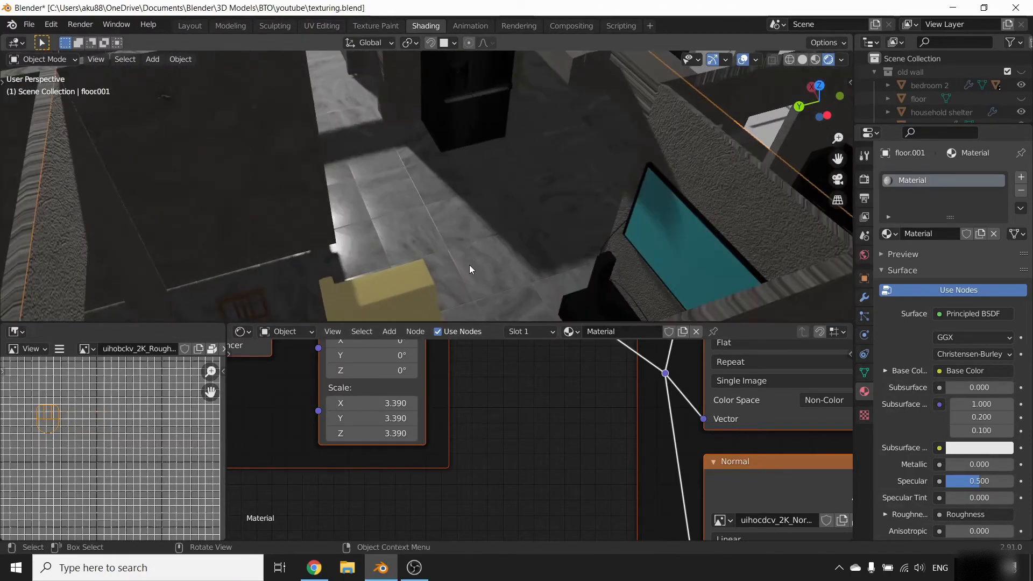
- Set the floor material's Normal Map strength to 1.440
shift+middle_drag(528, 473, 618, 539)
scroll(539, 414, up, 2)
drag(516, 425, 572, 425)
middle_drag(500, 258, 368, 196)
key(Tab)
key(Tab)
- Select the inner wall faces of the bedroom 2.001 object in Edit Mode
scroll(332, 192, up, 4)
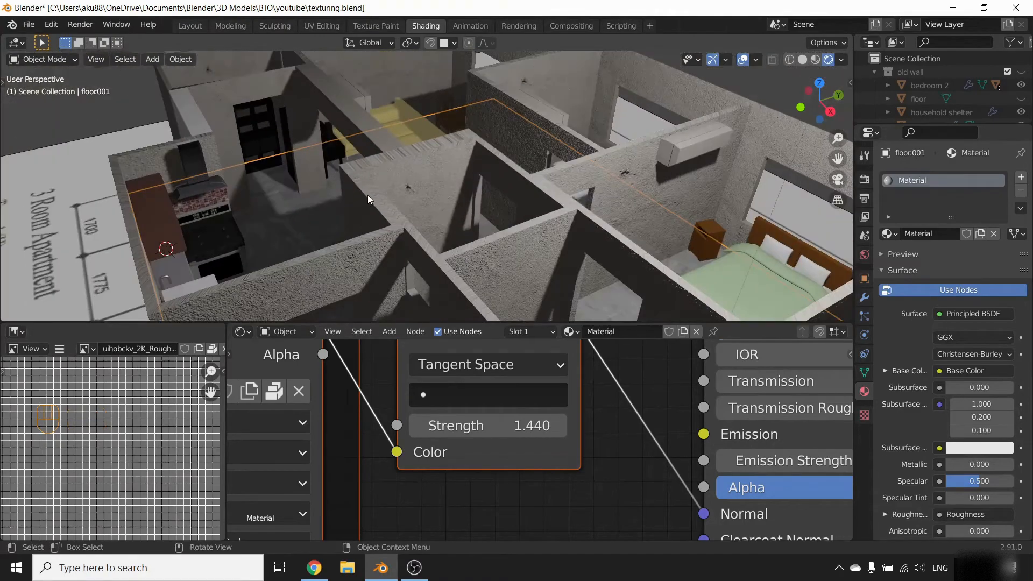
scroll(367, 195, down, 5)
middle_drag(479, 174, 445, 194)
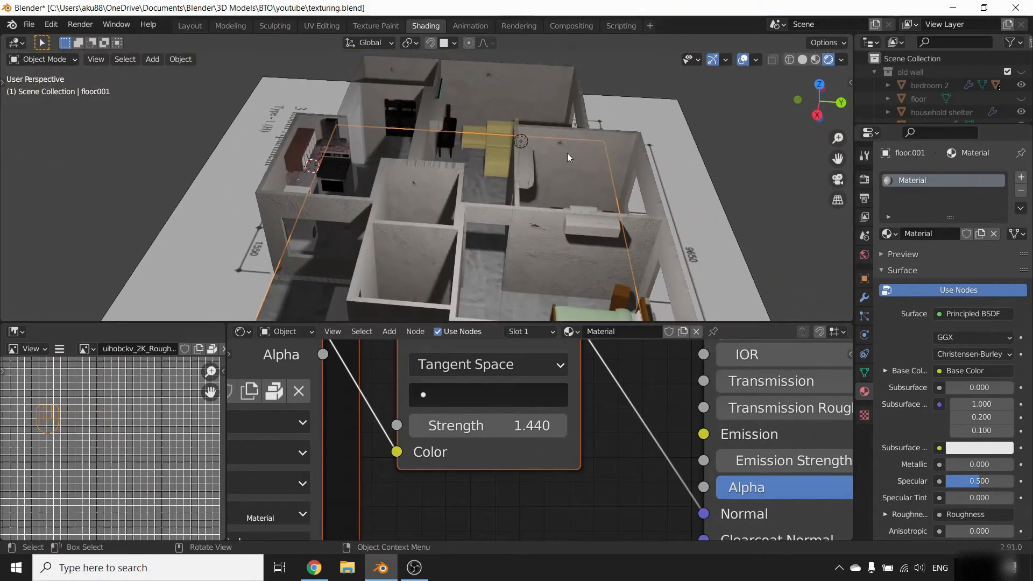
click(573, 175)
key(Tab)
middle_drag(607, 200, 381, 249)
scroll(381, 242, up, 4)
shift+click(392, 184)
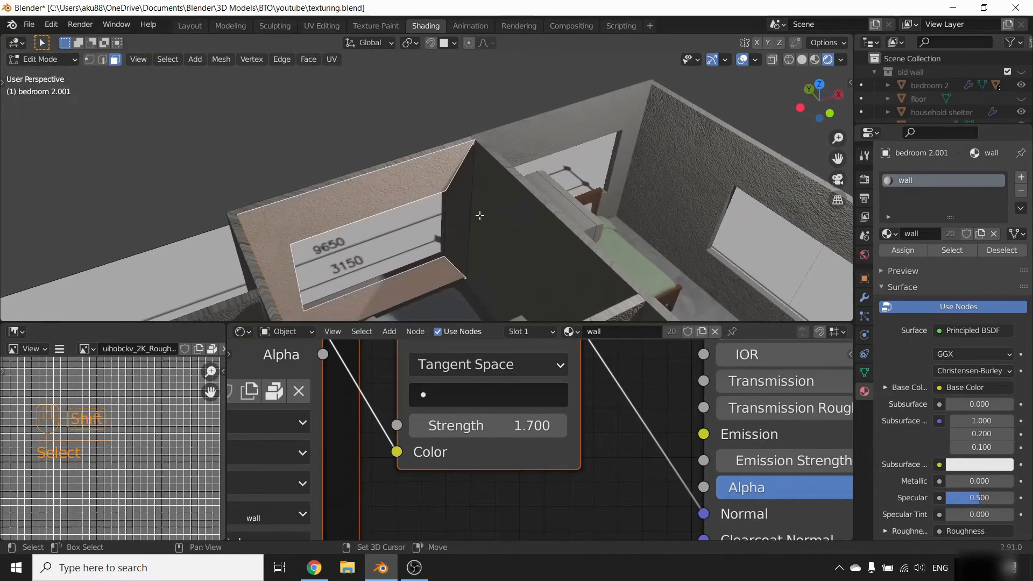
shift+click(466, 206)
middle_drag(520, 244, 410, 219)
click(277, 171)
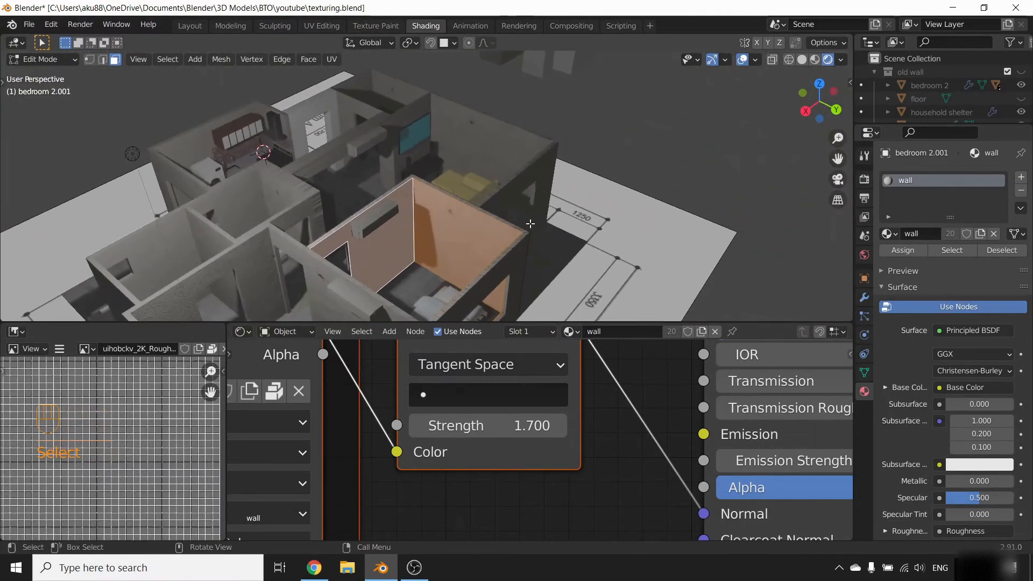
middle_drag(530, 223, 516, 269)
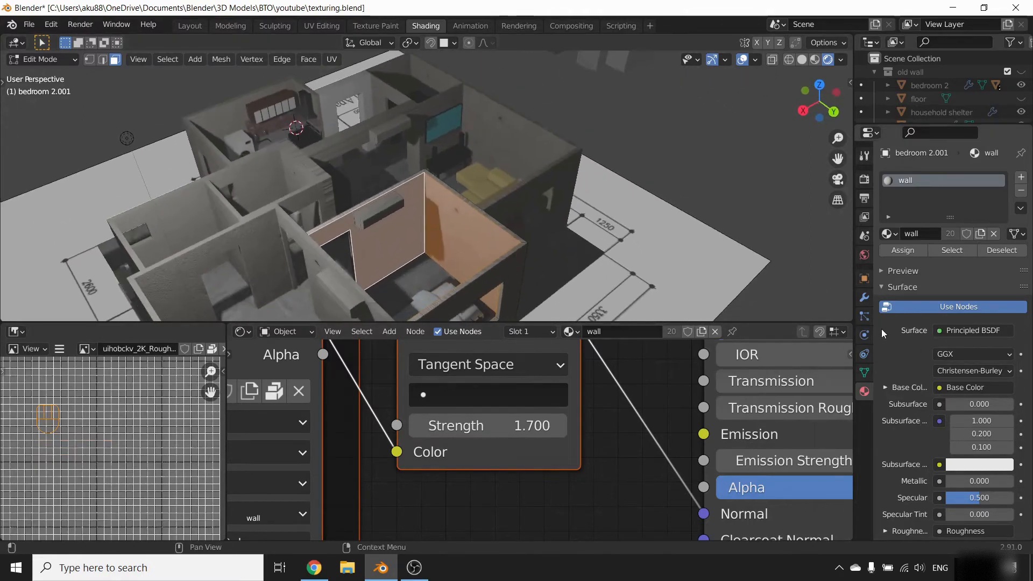
- Add a second material slot with a new material and assign it to the selected bedroom 2 wall faces
click(1021, 178)
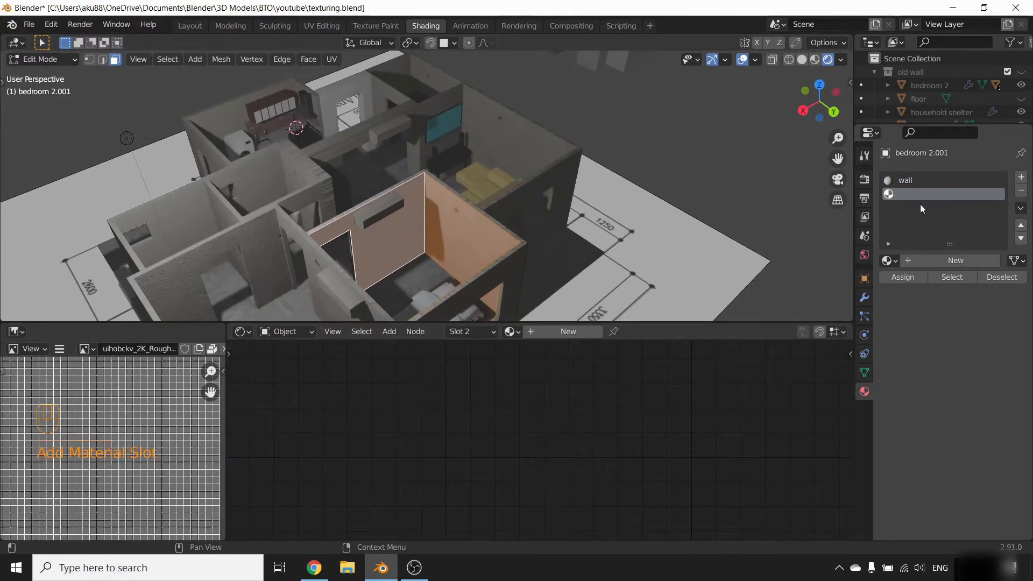
click(940, 258)
click(892, 282)
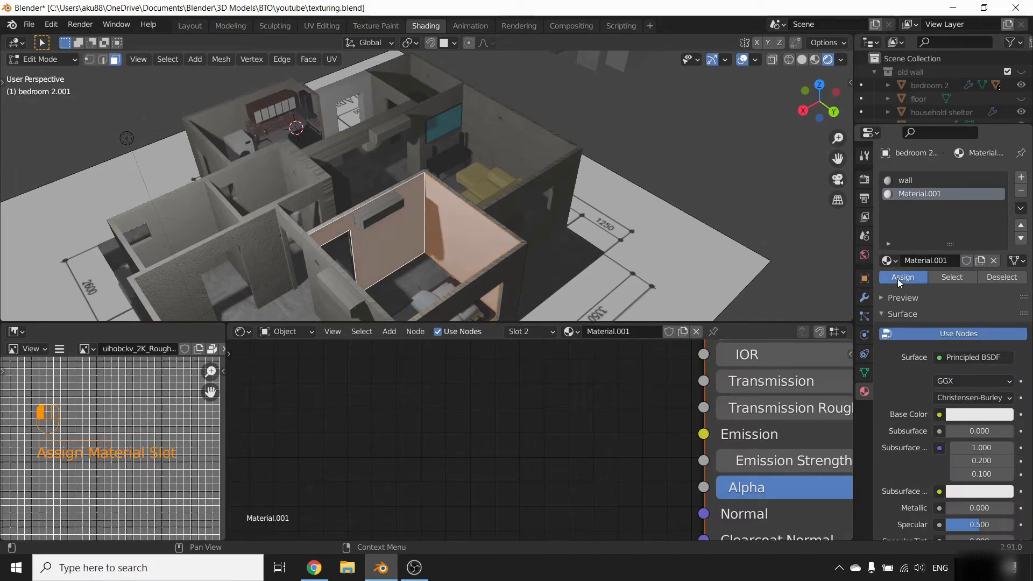
- Set the new wall material's base color to golden yellow and return to Object Mode
click(979, 414)
click(931, 288)
drag(931, 287, 914, 304)
key(Tab)
middle_drag(377, 258, 751, 258)
scroll(540, 244, up, 5)
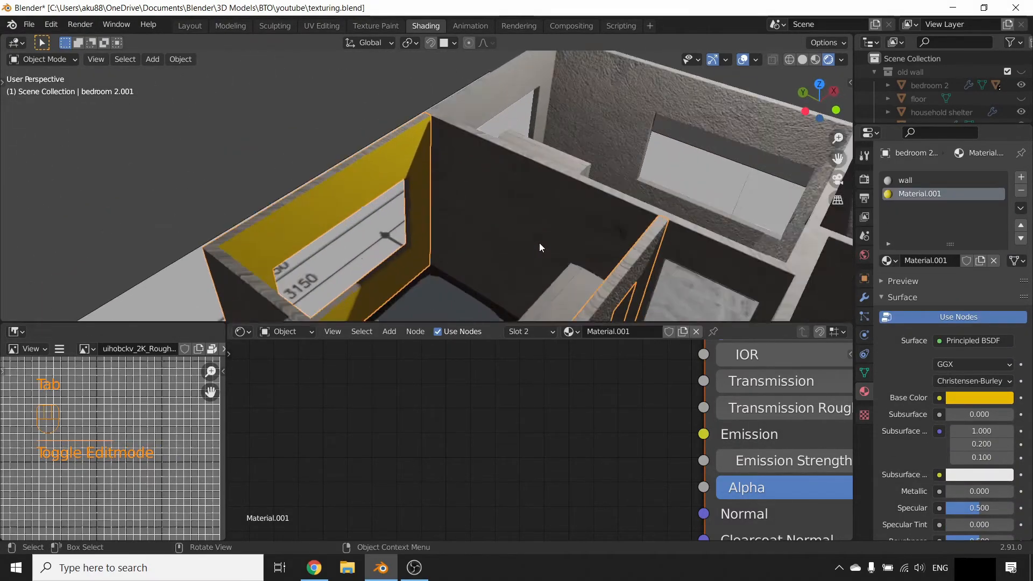
- Select the main bedroom.001 object's wall face that borders bedroom 2 in Edit Mode
key(Tab)
key(Tab)
click(510, 208)
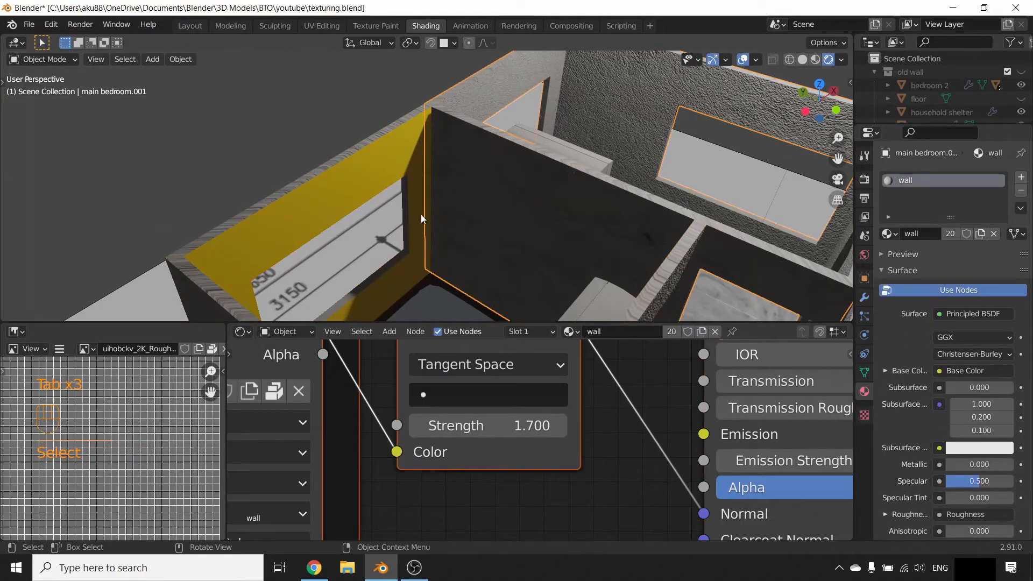
key(Tab)
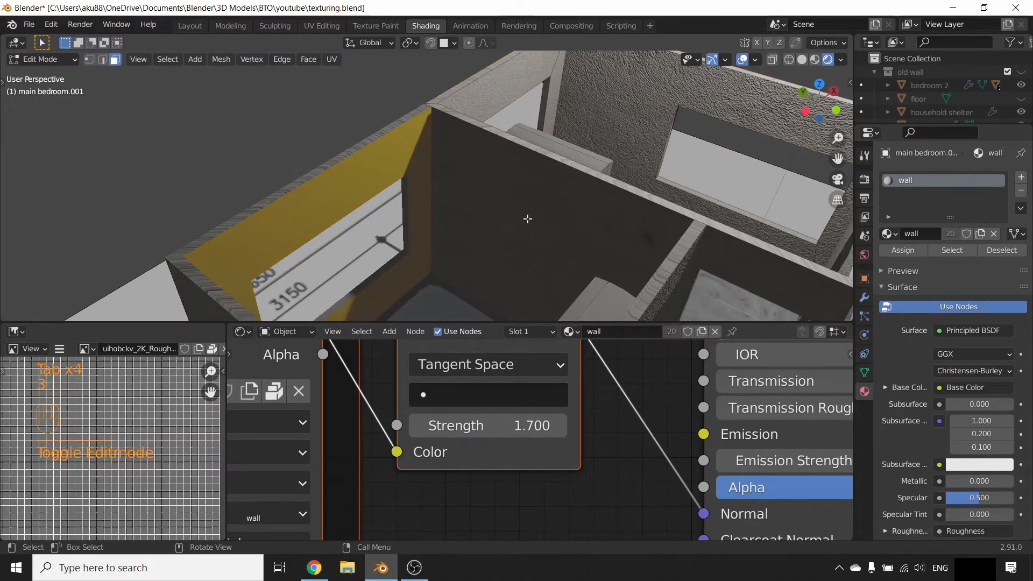
click(527, 219)
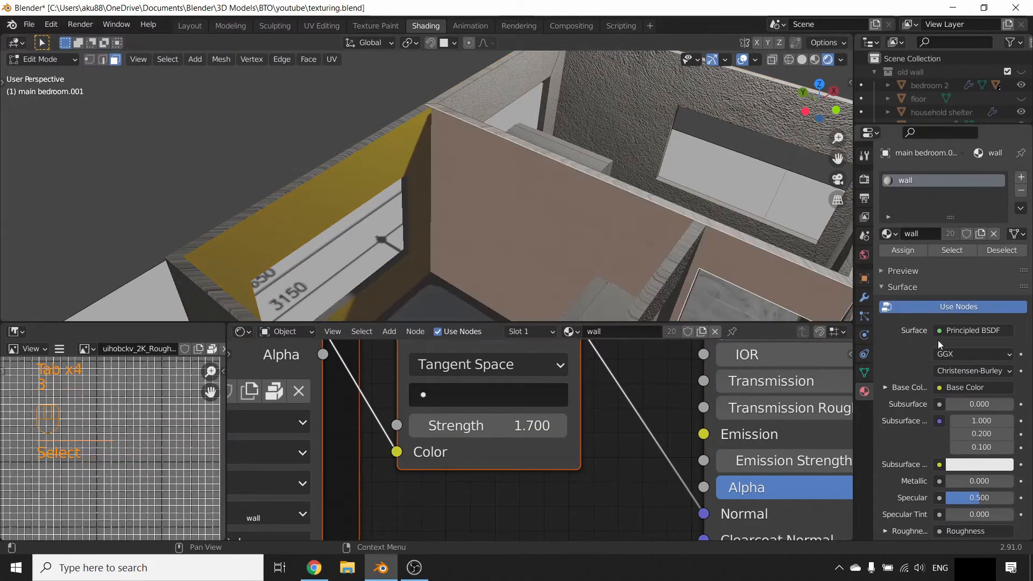
- Add a second material slot to main bedroom.001, put the yellow Material.001 in it and assign it to the selected wall face
click(1021, 177)
click(904, 277)
click(888, 260)
scroll(878, 350, down, 5)
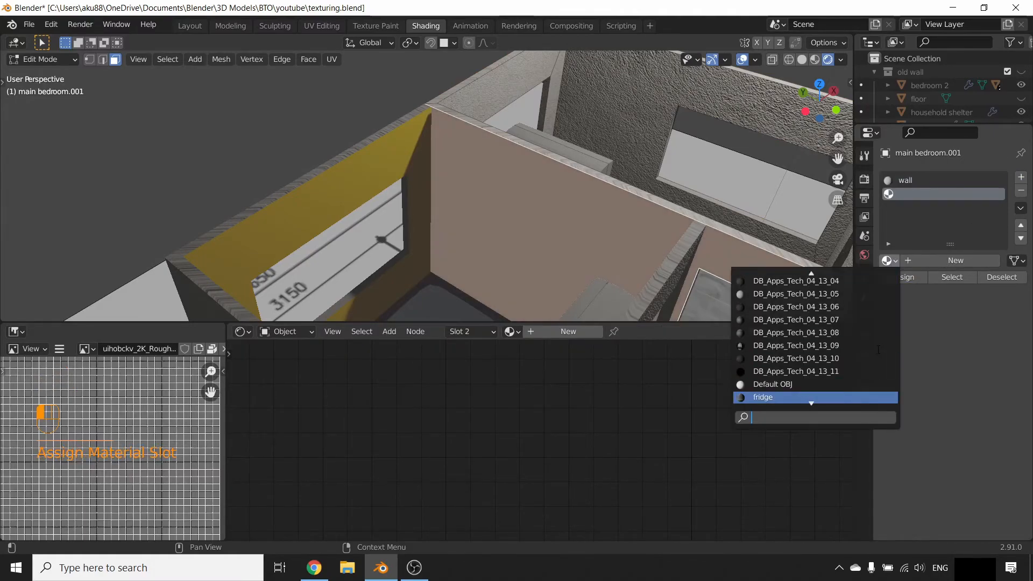
click(844, 295)
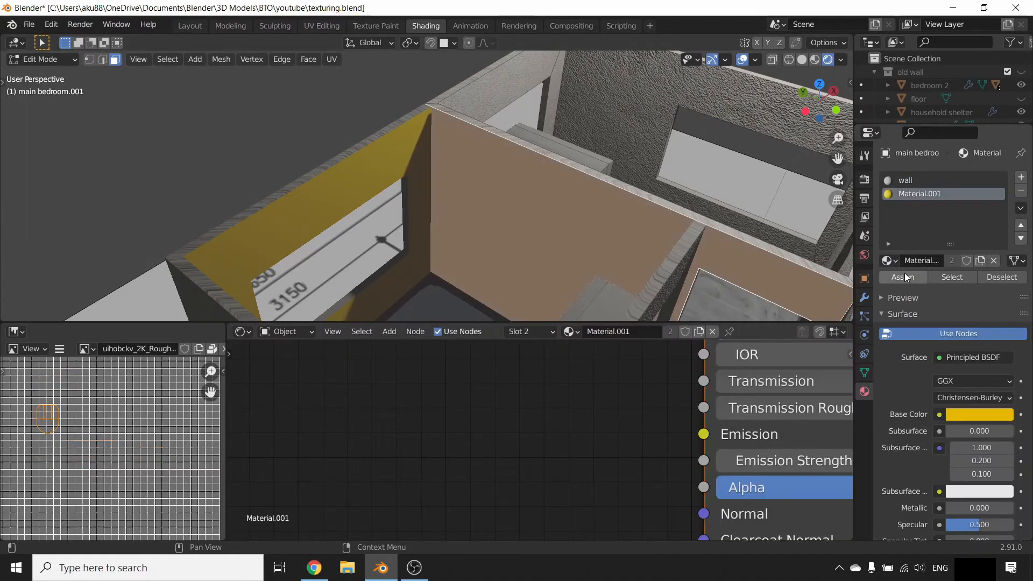
click(889, 261)
scroll(814, 360, down, 8)
scroll(814, 360, up, 3)
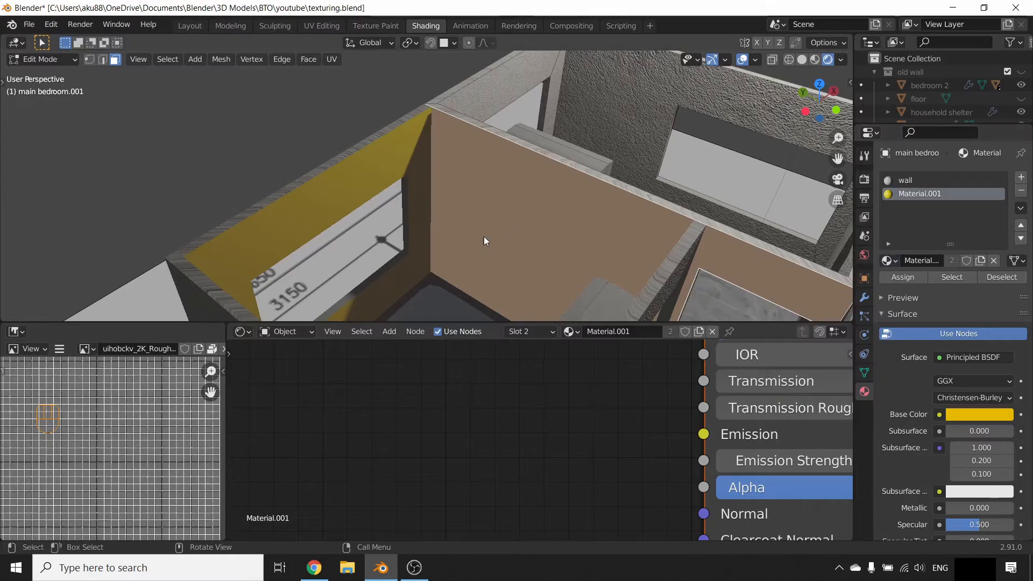
key(Tab)
- Try a loop cut on the yellow main bedroom wall beside the doorway
scroll(544, 237, down, 4)
middle_drag(586, 247, 603, 211)
scroll(555, 238, up, 3)
scroll(419, 260, down, 5)
scroll(534, 224, up, 2)
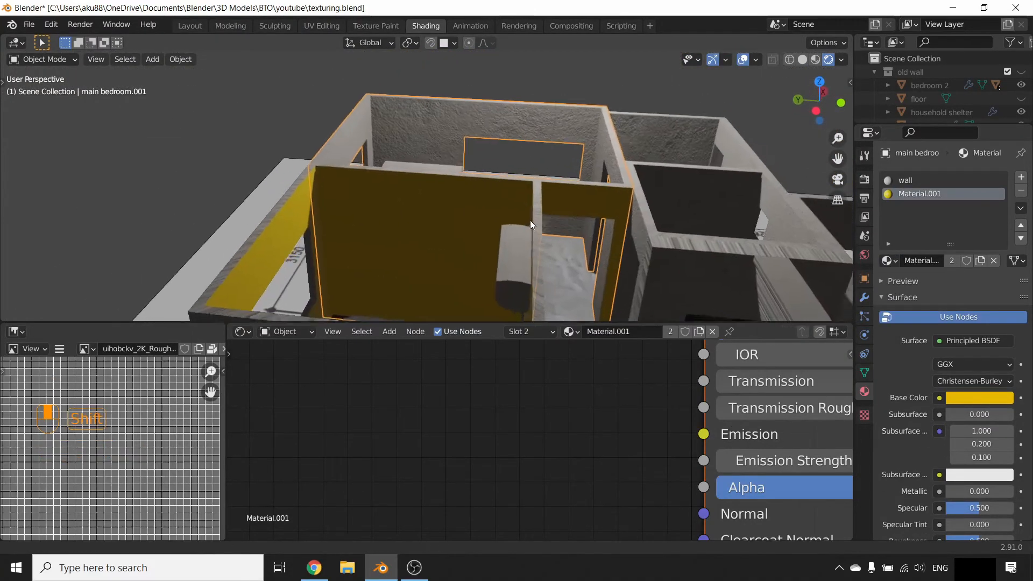
scroll(517, 135, up, 6)
key(Tab)
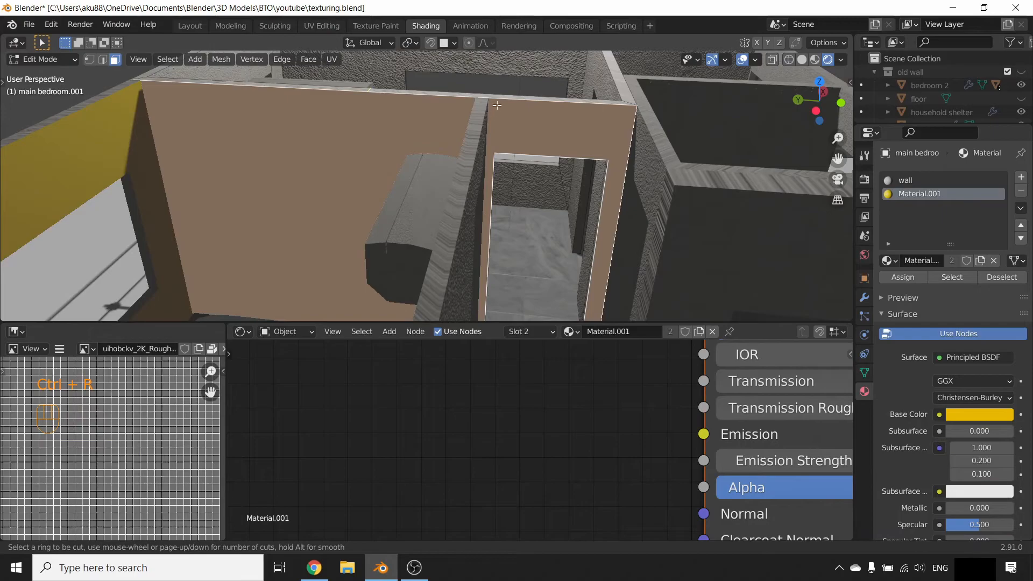
scroll(511, 136, down, 5)
key(Tab)
- Review the yellow bedroom walls and the rest of the textured apartment from several angles
middle_drag(483, 159, 584, 175)
scroll(372, 173, up, 5)
middle_drag(447, 157, 455, 183)
scroll(512, 169, up, 3)
scroll(496, 168, down, 3)
scroll(477, 191, down, 3)
- Join the Image Editor area into the shader editor so the node area spans the full width
scroll(408, 412, down, 5)
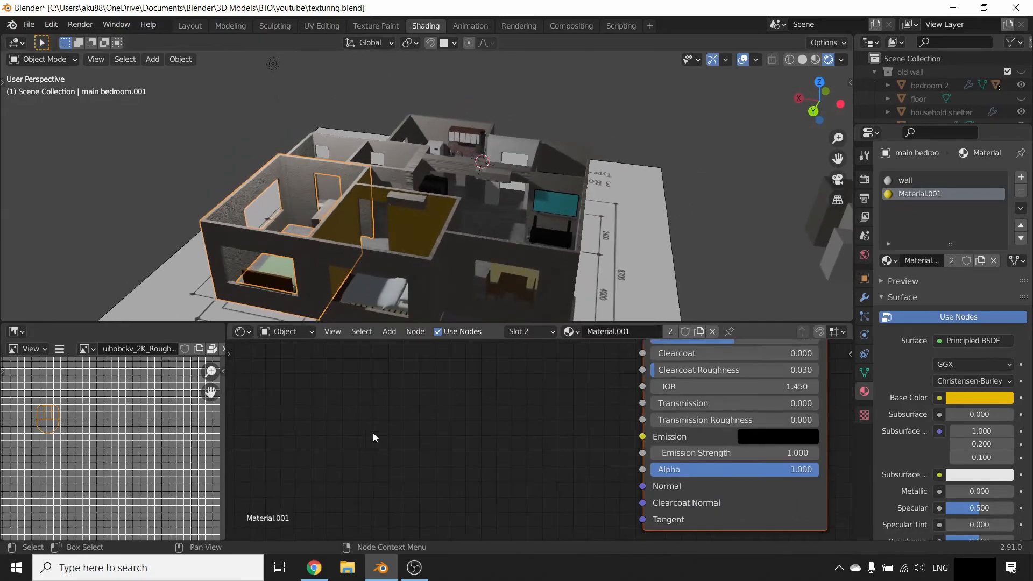
right_click(226, 401)
click(225, 399)
click(180, 414)
scroll(495, 424, down, 4)
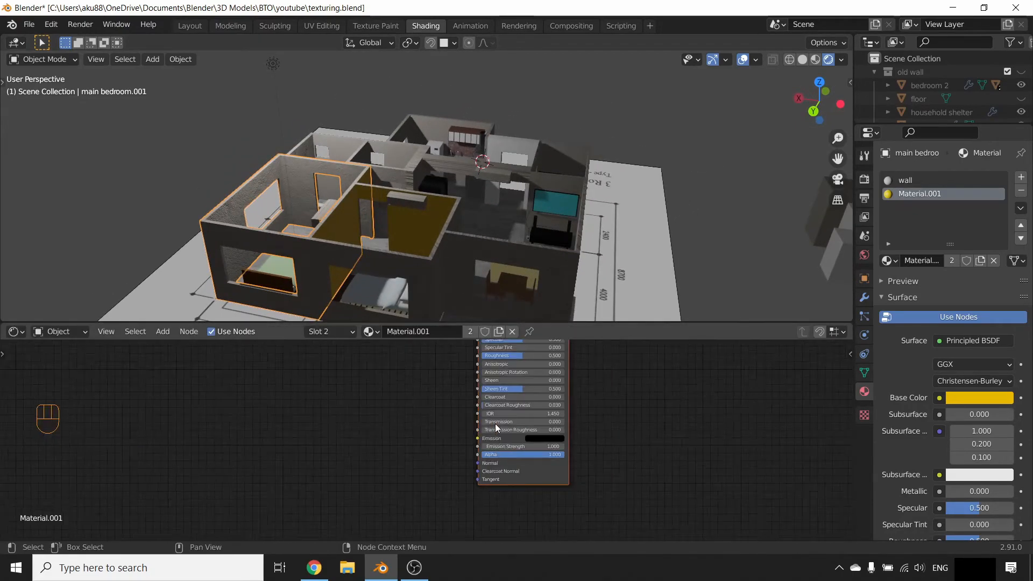
- In the kitchen tile material of kitchen.001, link the Texture Coordinate node's Object output to the Mapping node's Vector input
click(433, 154)
scroll(347, 378, up, 5)
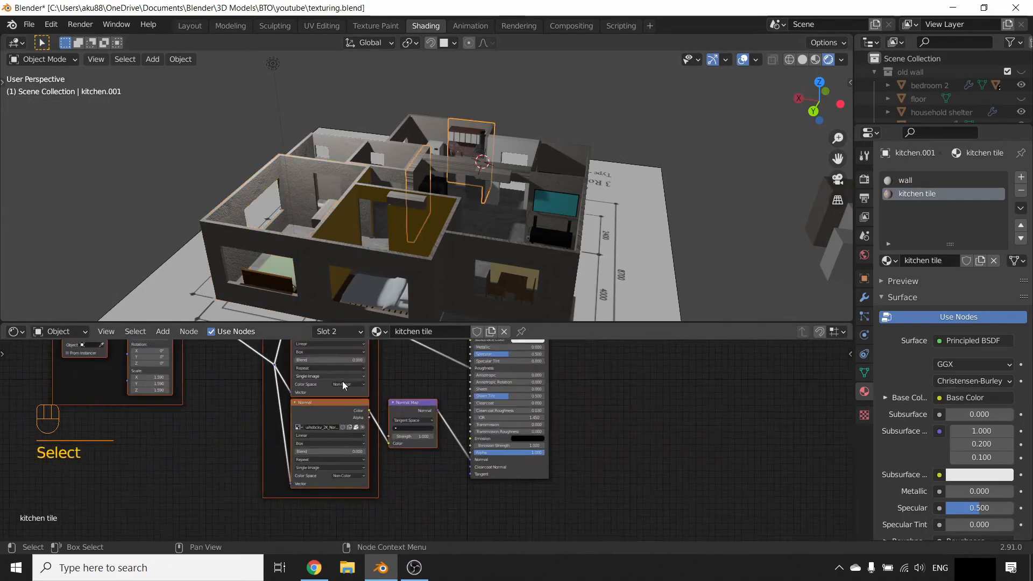
shift+middle_drag(414, 490, 483, 541)
scroll(471, 124, up, 4)
middle_drag(470, 125, 286, 196)
scroll(227, 433, up, 3)
middle_drag(150, 385, 364, 467)
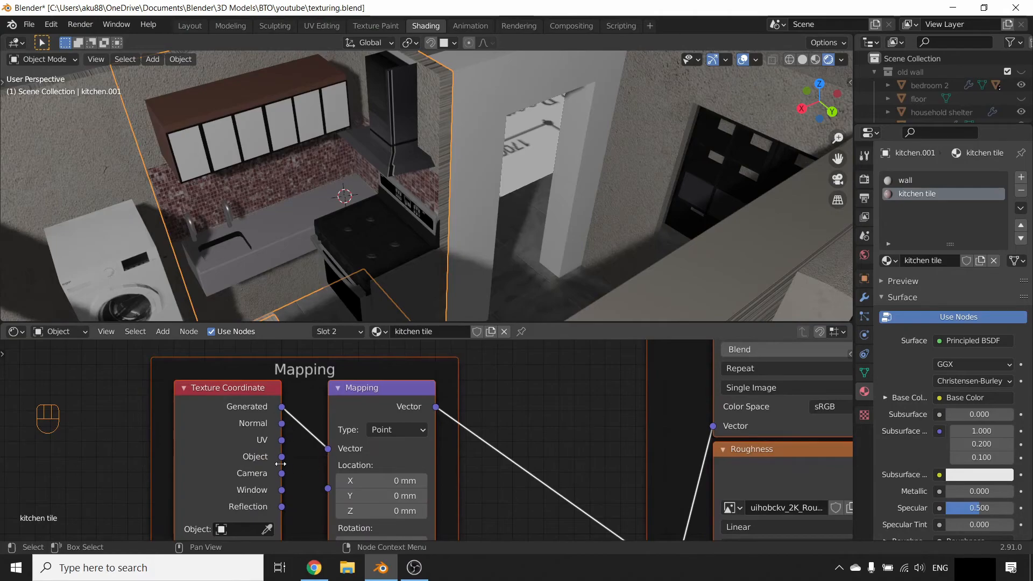
drag(399, 404, 398, 408)
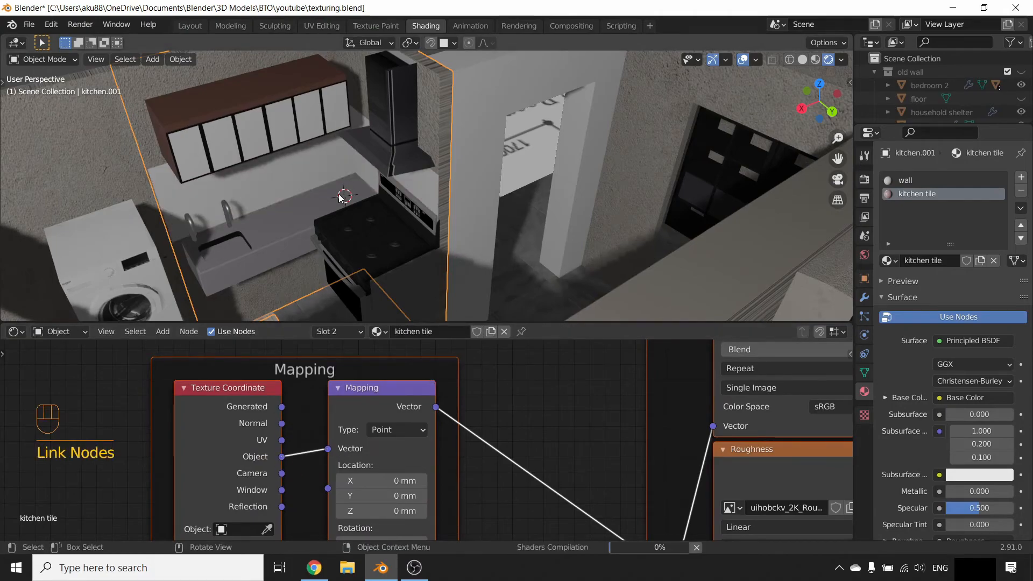
- Set the kitchen tile Mapping node's X, Y and Z scale to -0.110
scroll(379, 457, down, 3)
shift+scroll(366, 452, down, 2)
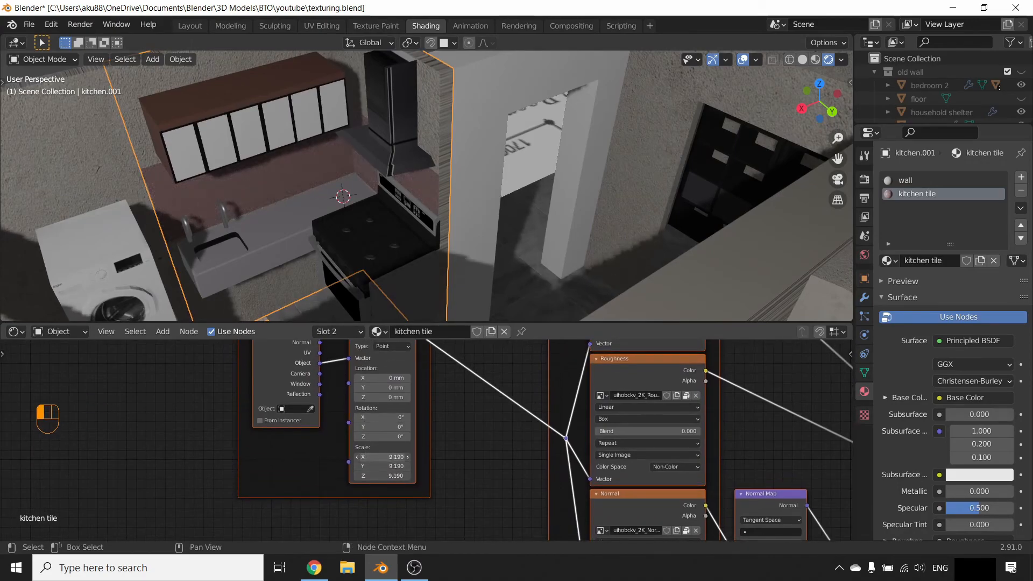
alt+drag(382, 457, 398, 457)
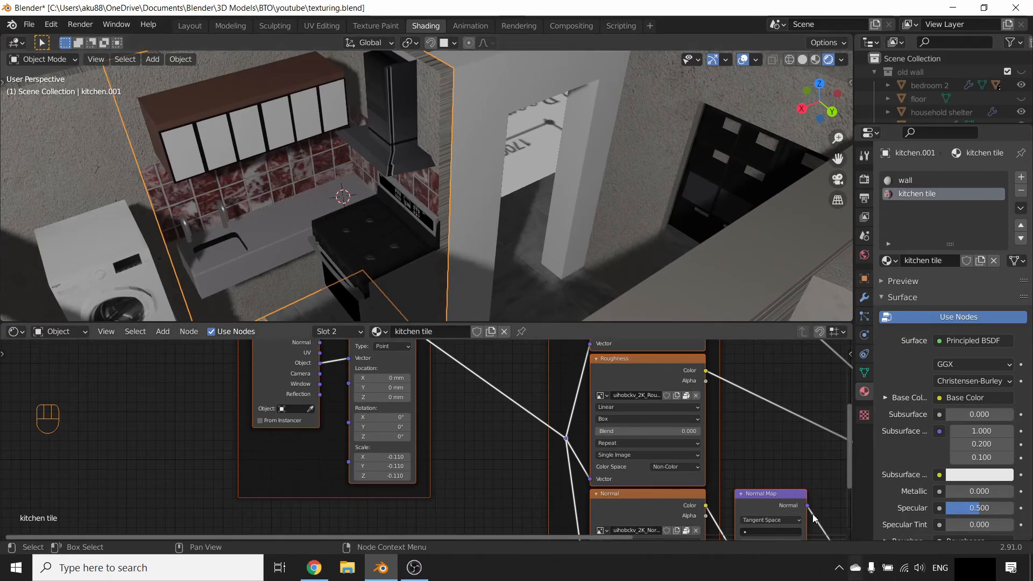
middle_drag(496, 500, 501, 539)
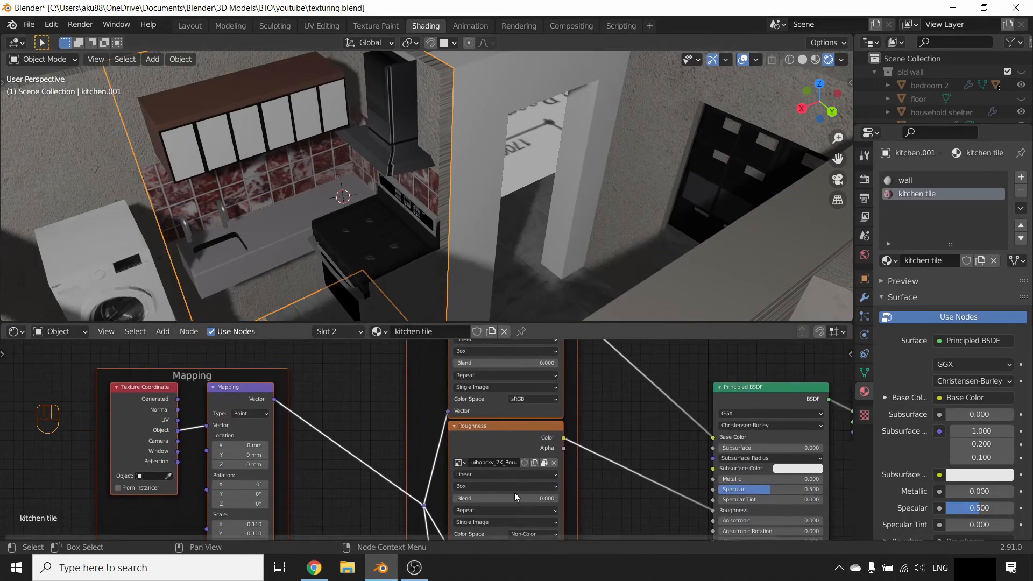
middle_drag(547, 521, 412, 432)
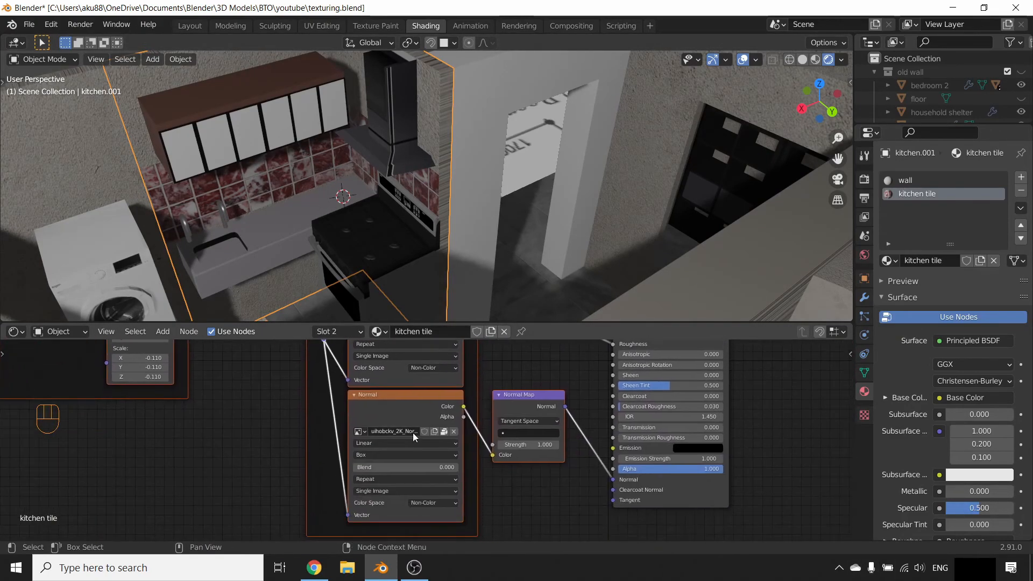
- Examine the floor, the household shelter walls and the beam textures from inside and outside the apartment
click(555, 234)
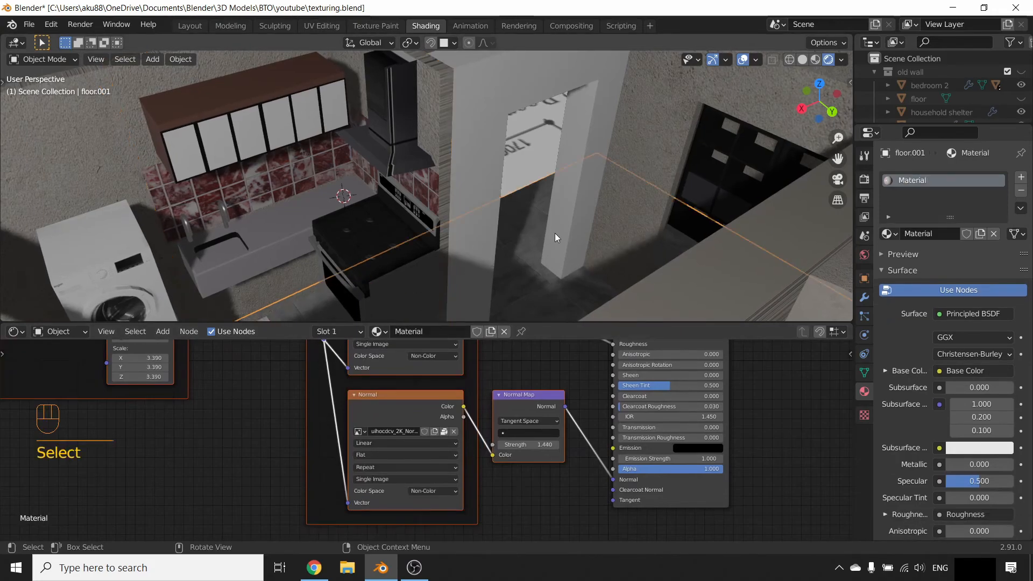
scroll(546, 235, down, 3)
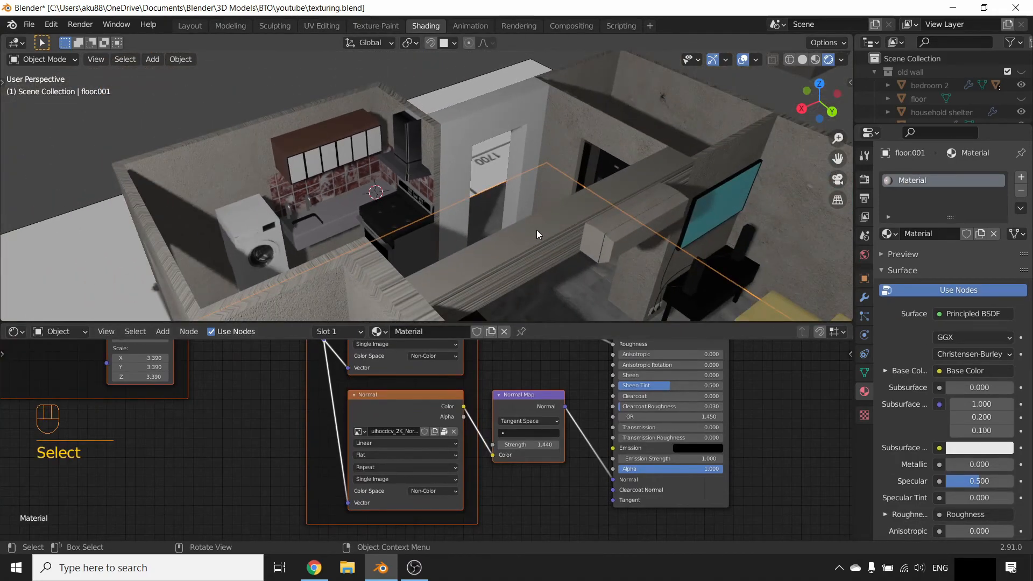
scroll(537, 230, down, 3)
middle_drag(521, 261, 478, 238)
shift+middle_drag(551, 301, 406, 167)
scroll(393, 170, up, 3)
click(380, 172)
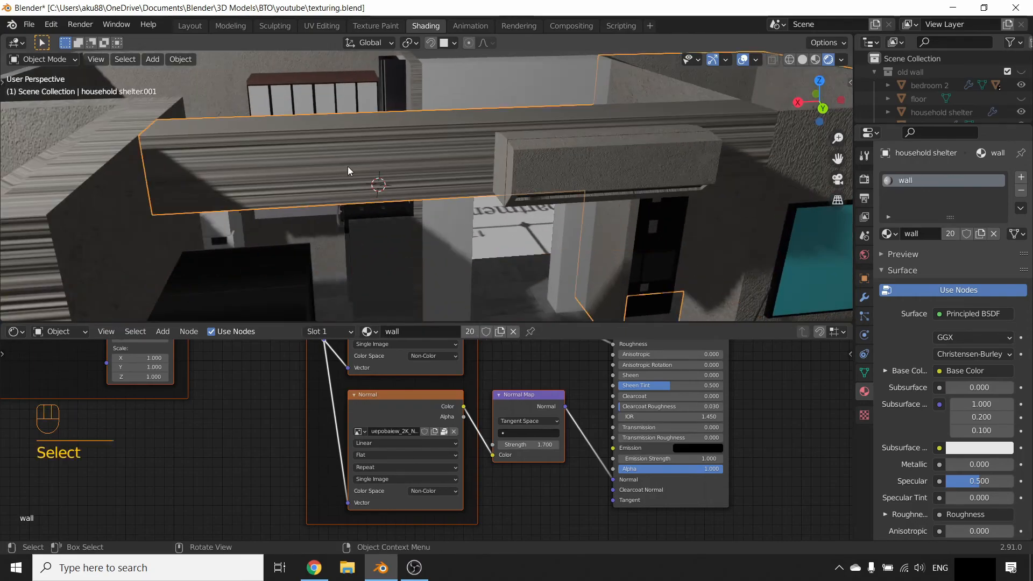
scroll(487, 188, up, 2)
middle_drag(487, 189, 469, 184)
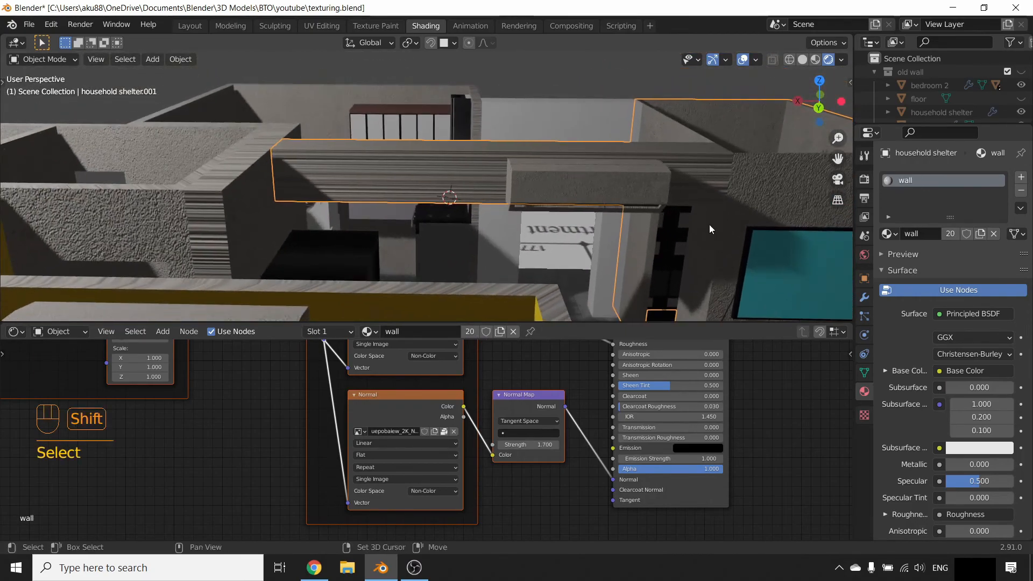
shift+middle_drag(720, 232, 313, 188)
middle_drag(172, 163, 624, 247)
scroll(246, 144, down, 3)
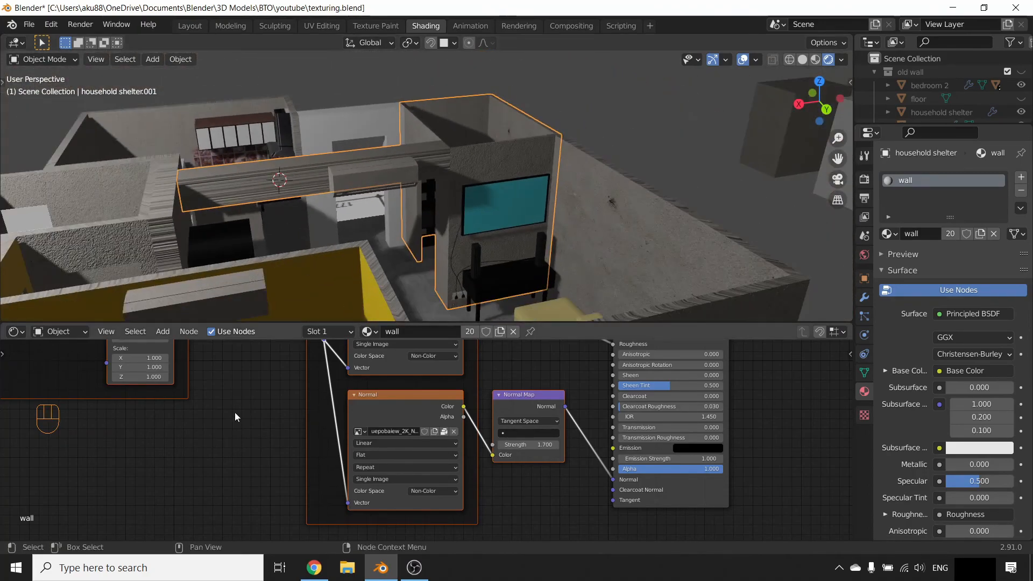
scroll(235, 417, down, 2)
scroll(231, 233, down, 3)
middle_drag(247, 242, 671, 235)
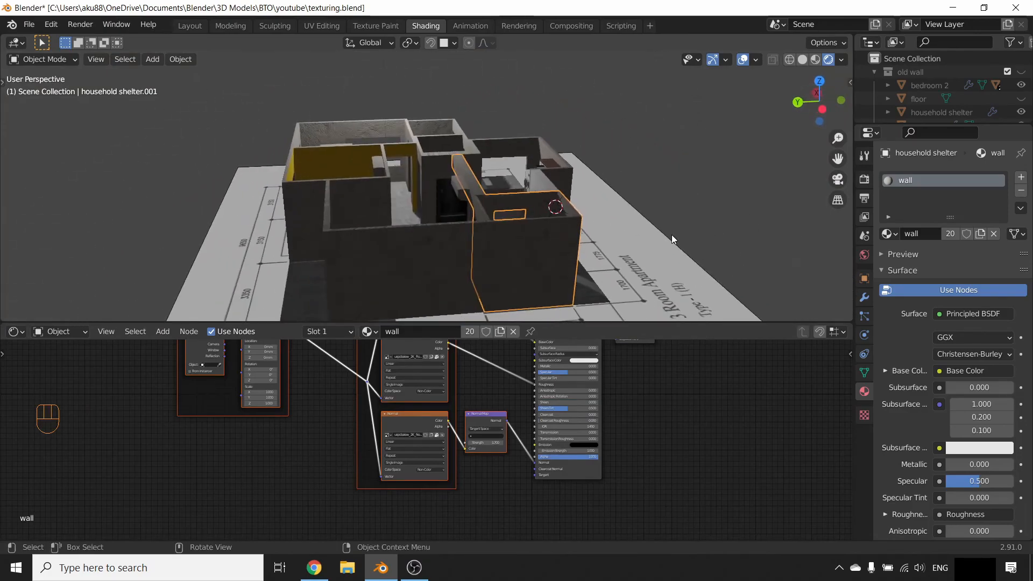
scroll(447, 243, up, 1)
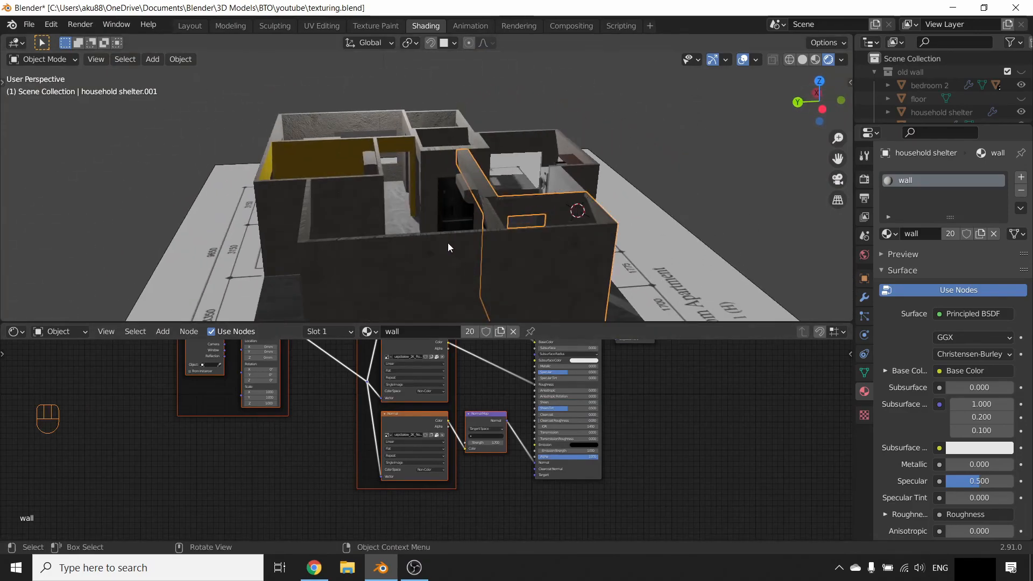
- Rotate the fridge.001 object freehand in the kitchen area
click(453, 192)
middle_drag(453, 192, 485, 250)
key(r)
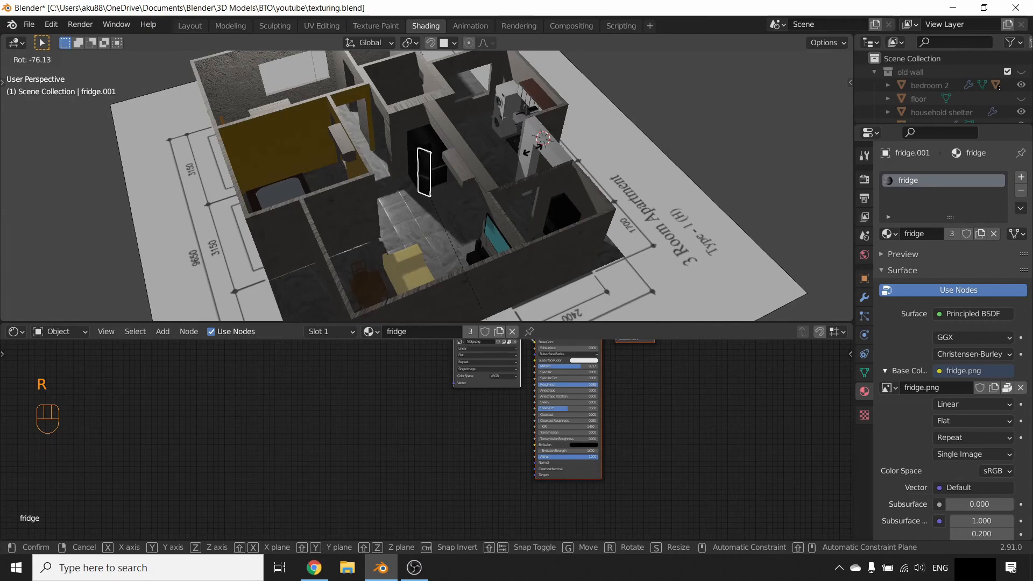
click(531, 149)
click(351, 208)
click(351, 207)
click(493, 107)
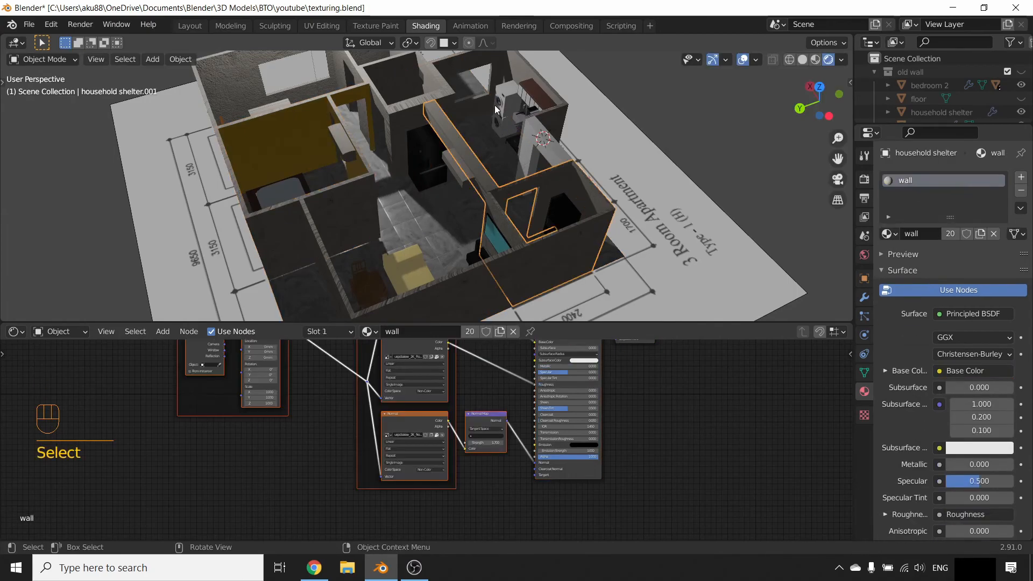
- Inspect the dining table, sofa and marble floor through the window opening and from above the apartment
click(405, 261)
middle_drag(406, 260, 255, 195)
middle_drag(441, 207, 409, 170)
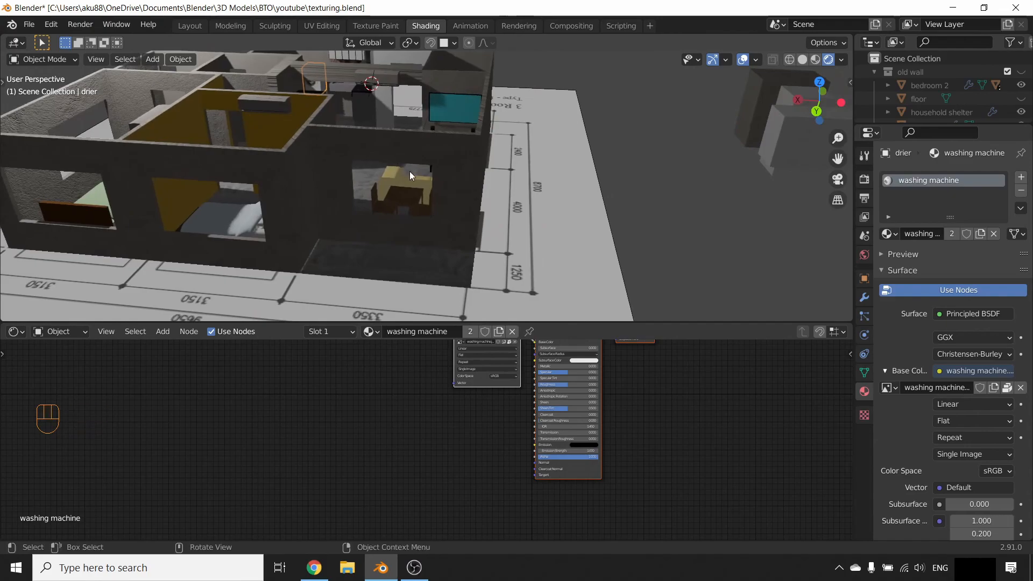
scroll(411, 172, up, 5)
click(166, 275)
click(164, 285)
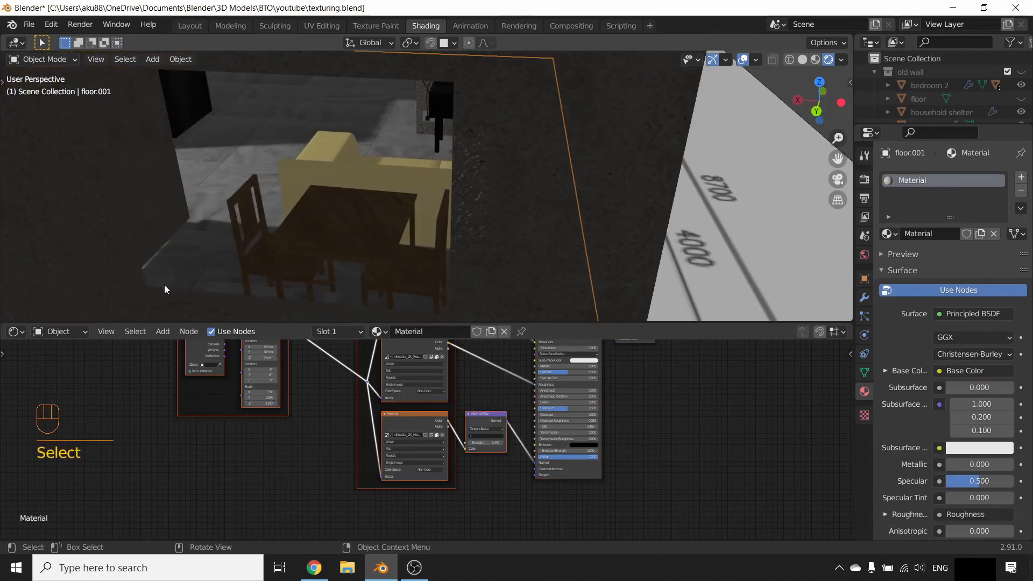
middle_drag(164, 285, 195, 302)
shift+middle_drag(555, 227, 599, 102)
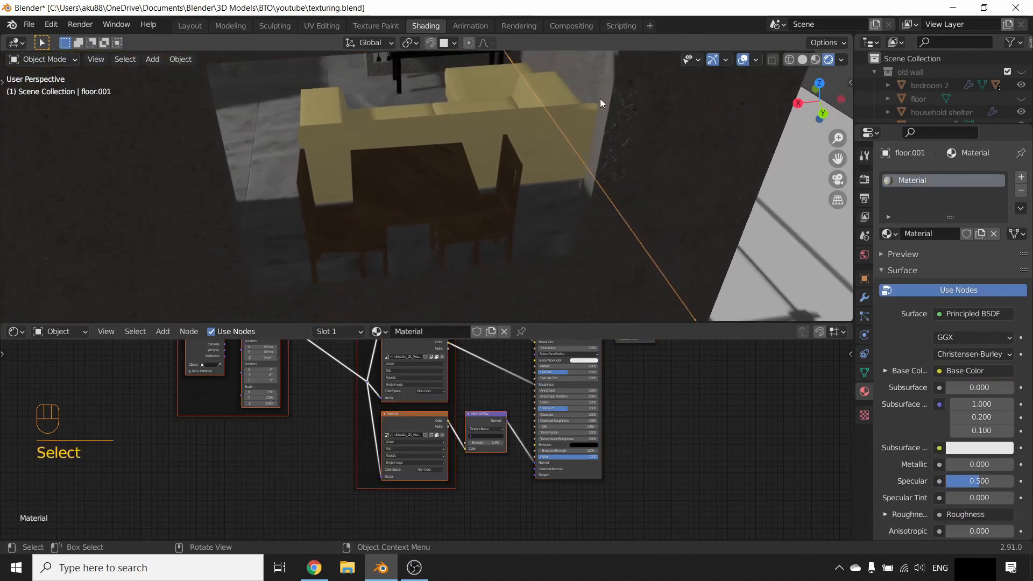
scroll(451, 93, down, 10)
scroll(427, 250, up, 6)
shift+middle_drag(381, 153, 370, 184)
scroll(396, 208, down, 5)
middle_drag(371, 237, 341, 224)
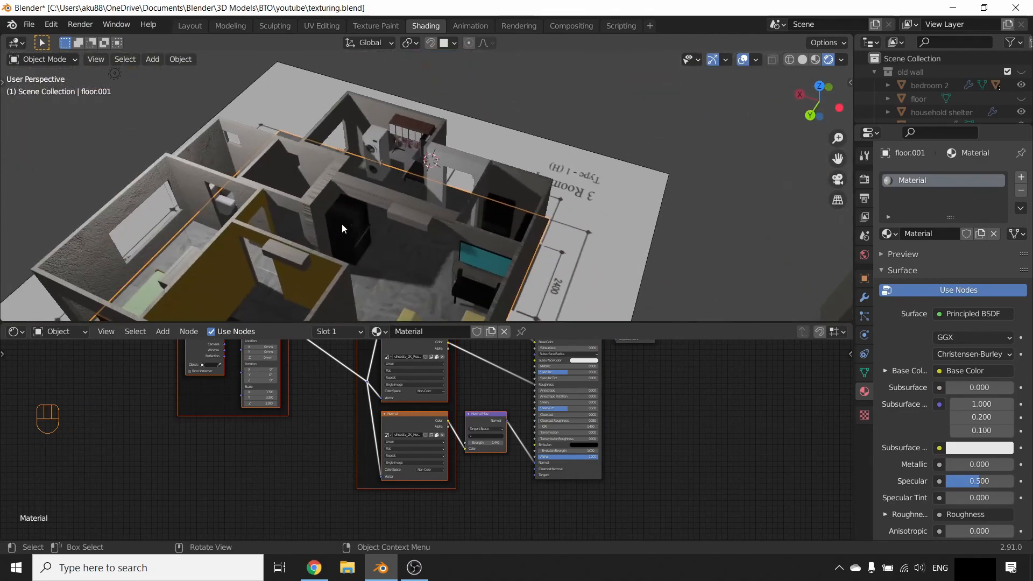
- Select the black fridge near the kitchen entrance and rotate it again
click(368, 236)
key(r)
click(430, 238)
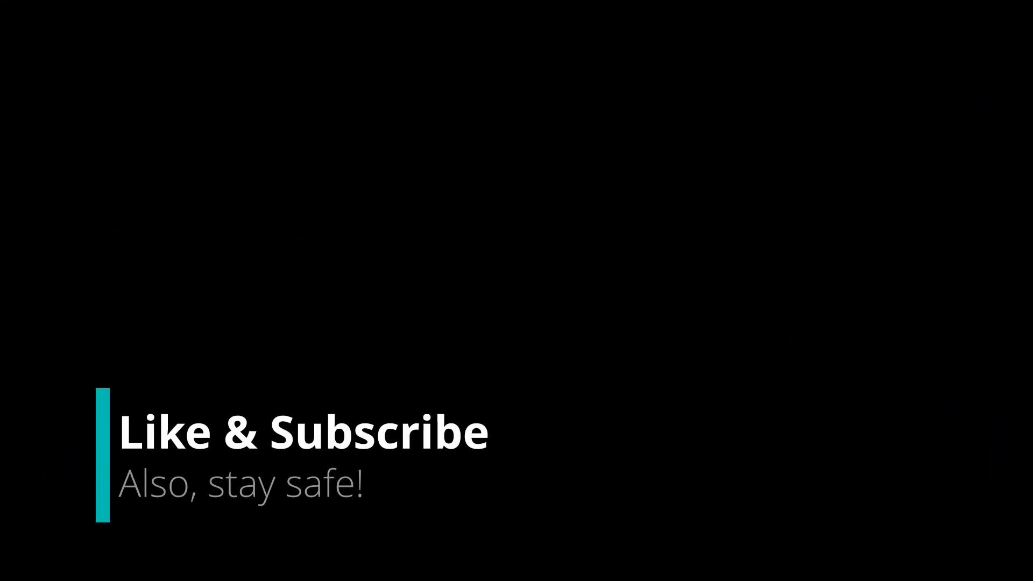